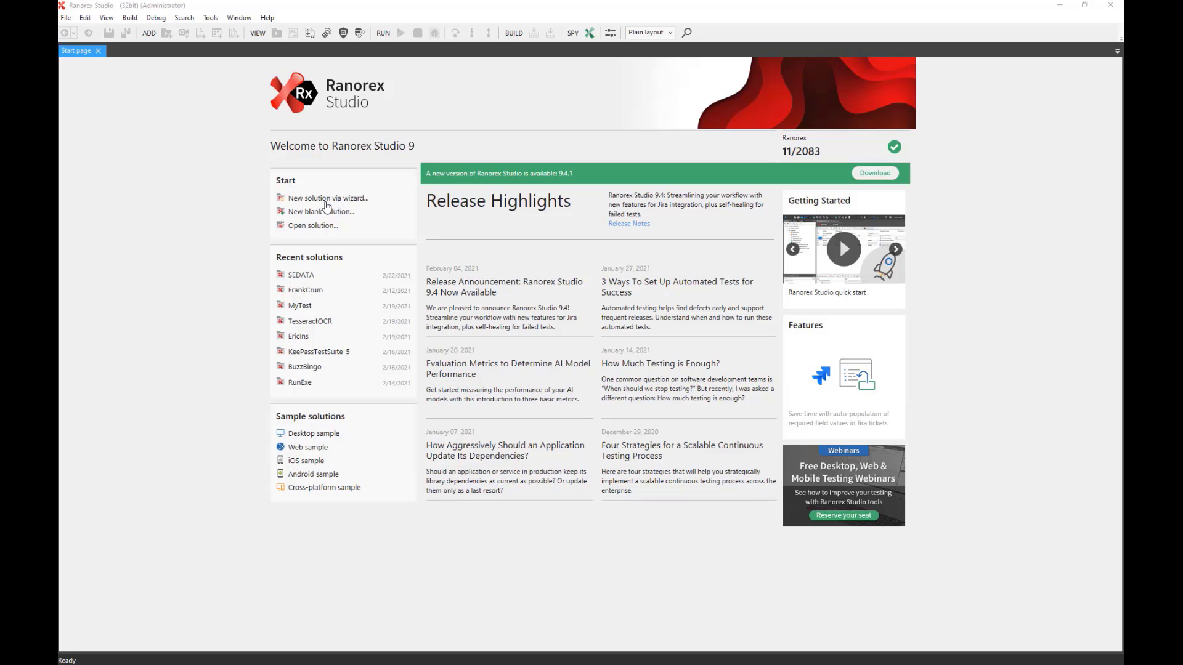
Launch the new-solution wizard from the start page and choose Web as the solution type.
{"action": "left_click", "coordinate": [326, 201]}
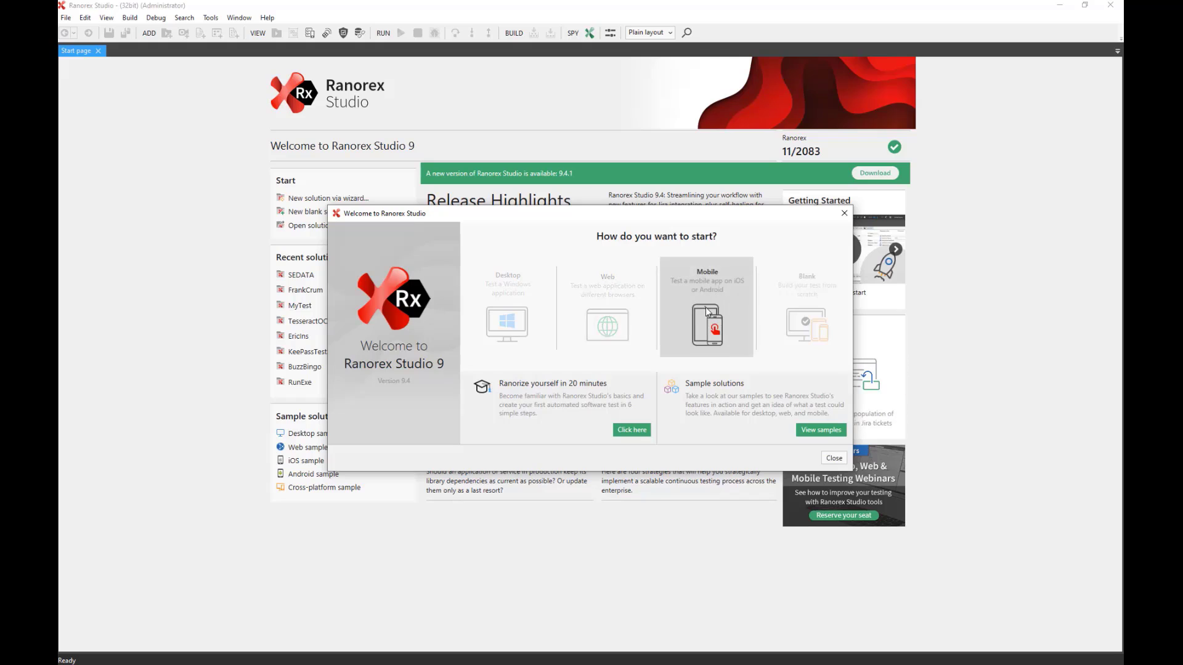
{"action": "left_click", "coordinate": [610, 306]}
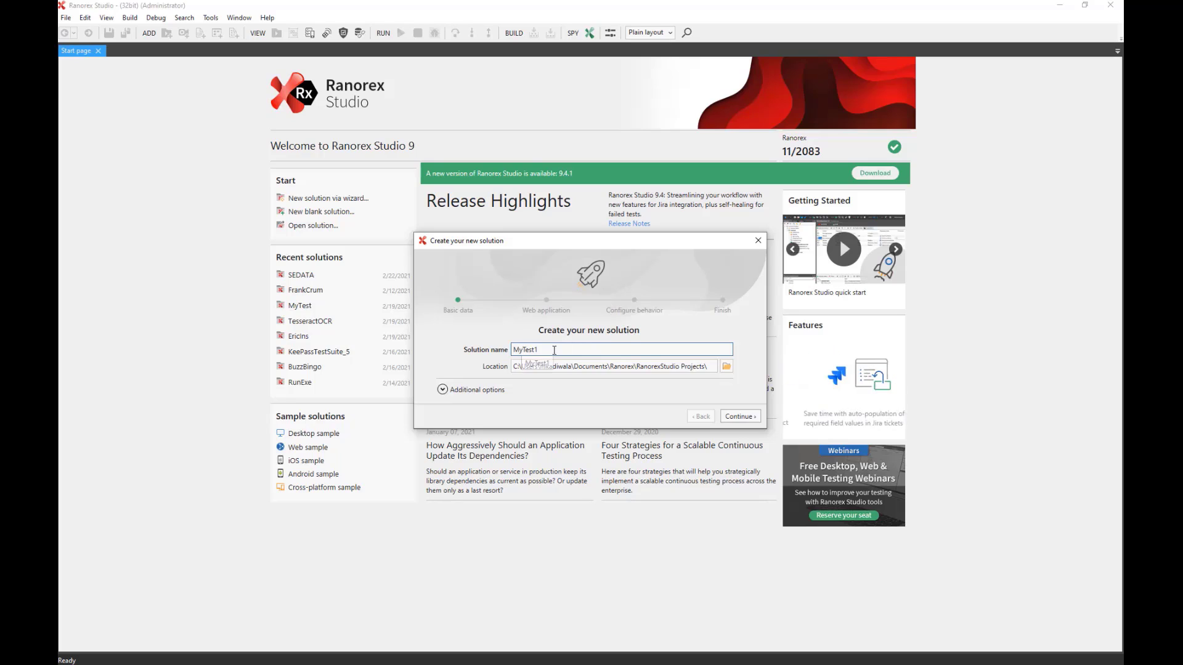
Replace MyTest1 with NewFeatures and confirm C# as the language under Additional options.
{"action": "left_click_drag", "start_coordinate": [555, 349], "coordinate": [481, 343]}
{"action": "type", "text": "New"}
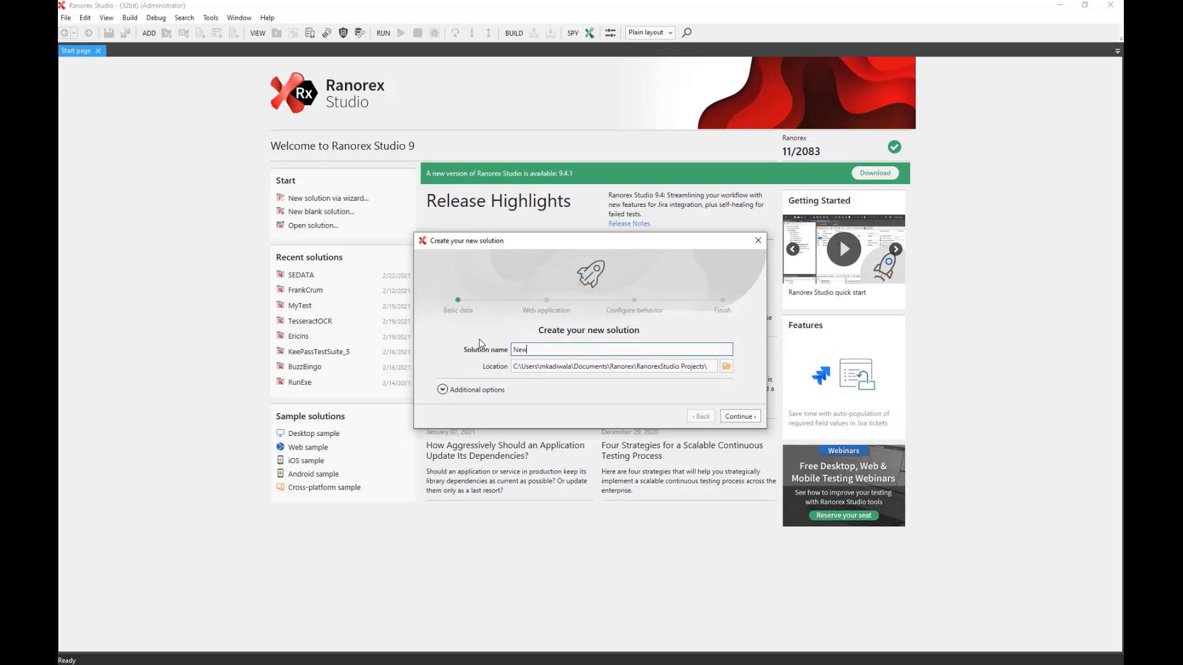
{"action": "type", "text": "Features"}
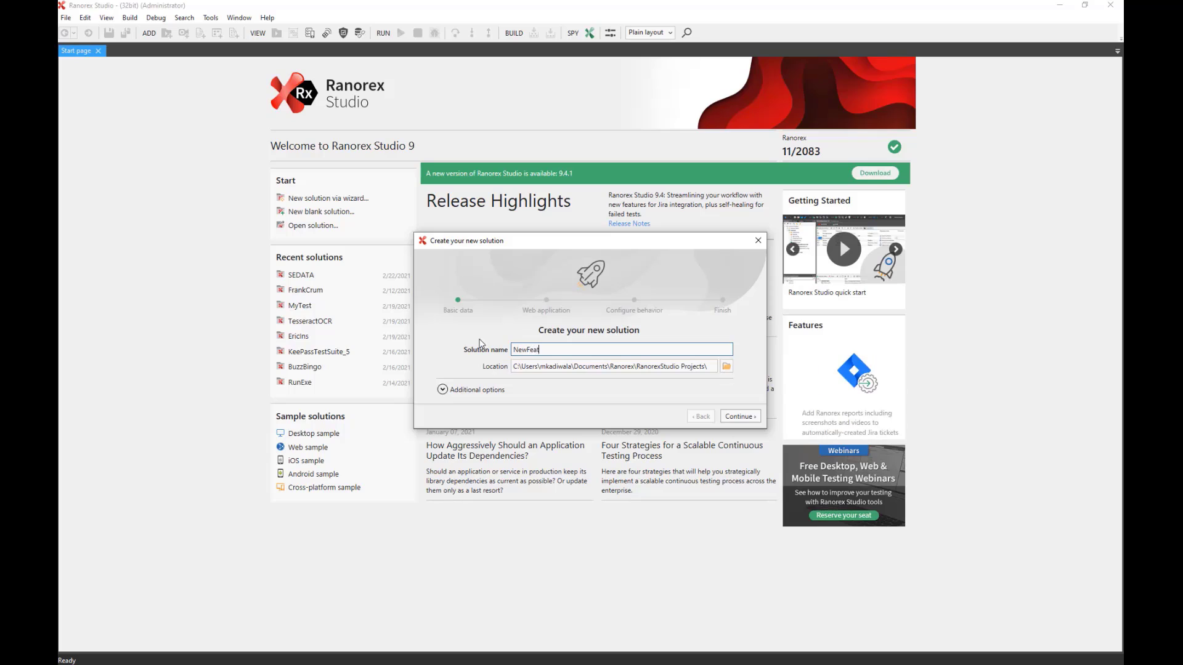
{"action": "left_click", "coordinate": [463, 393]}
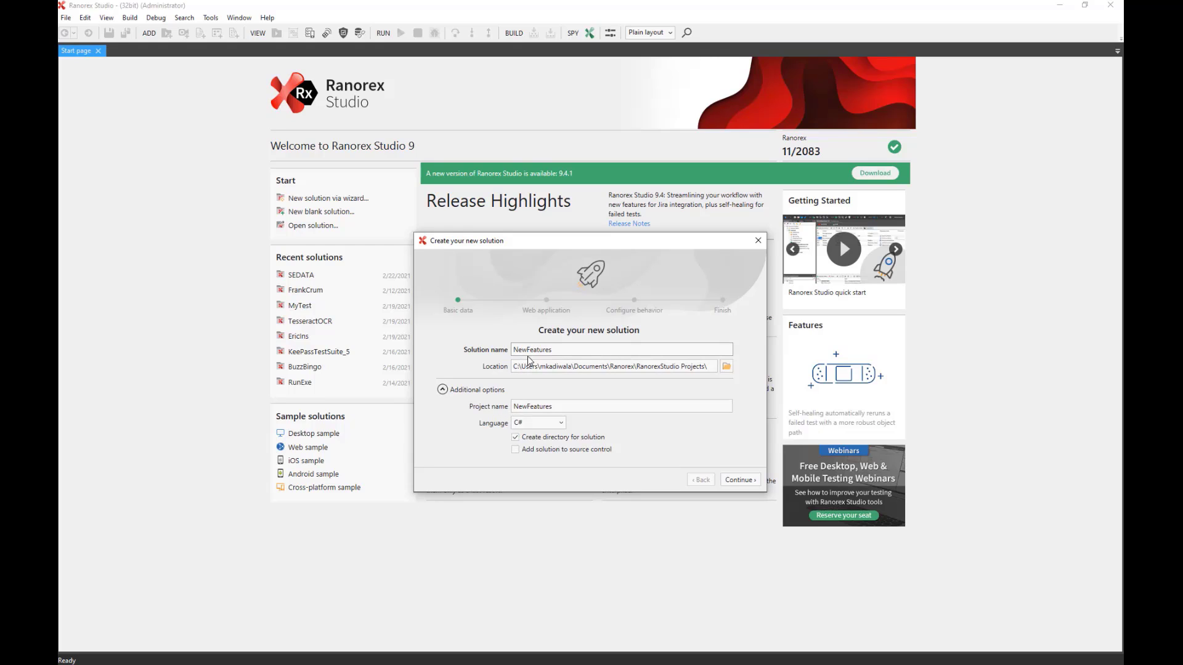
{"action": "left_click", "coordinate": [564, 408]}
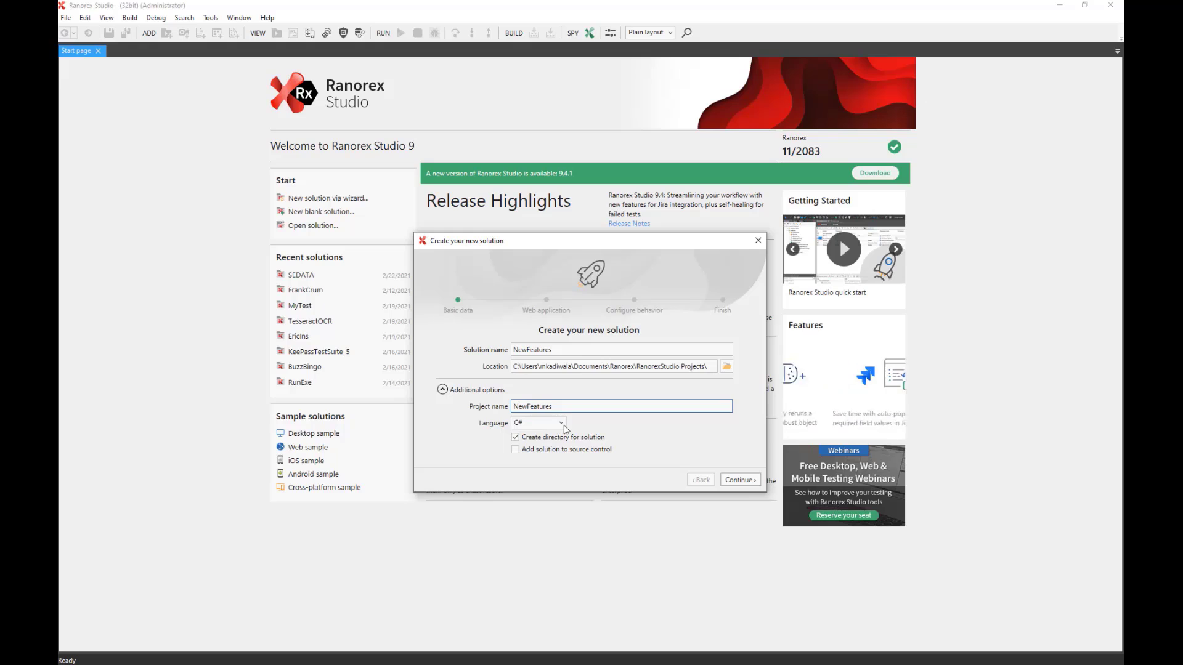
{"action": "left_click", "coordinate": [560, 423]}
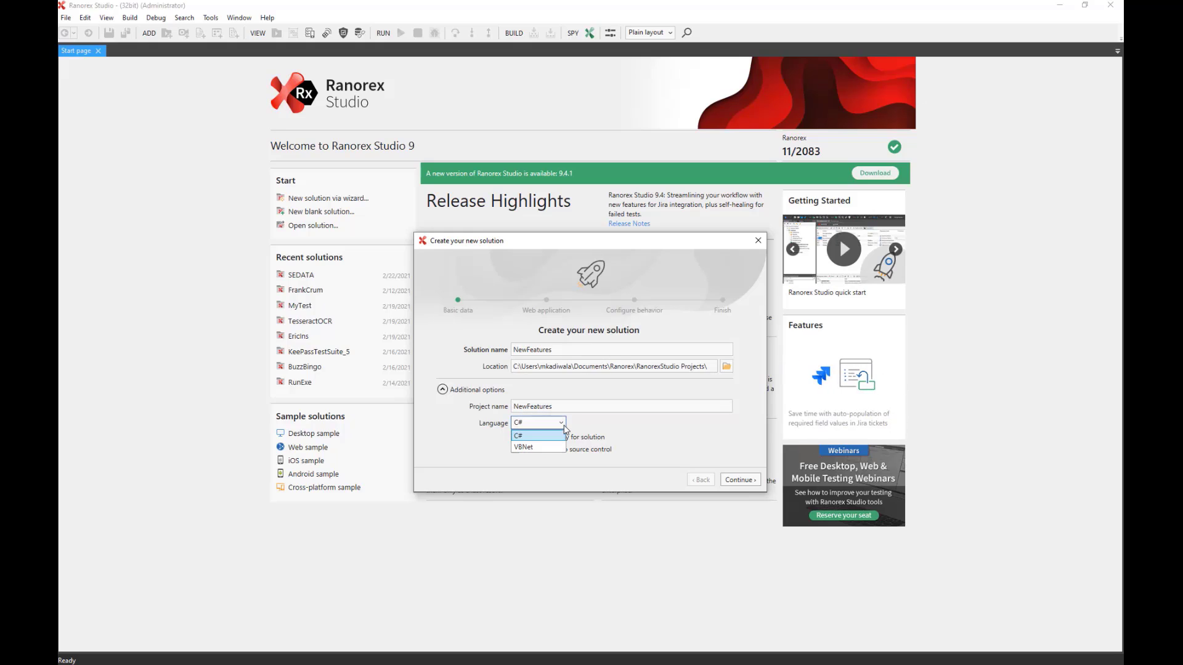
{"action": "left_click", "coordinate": [596, 425]}
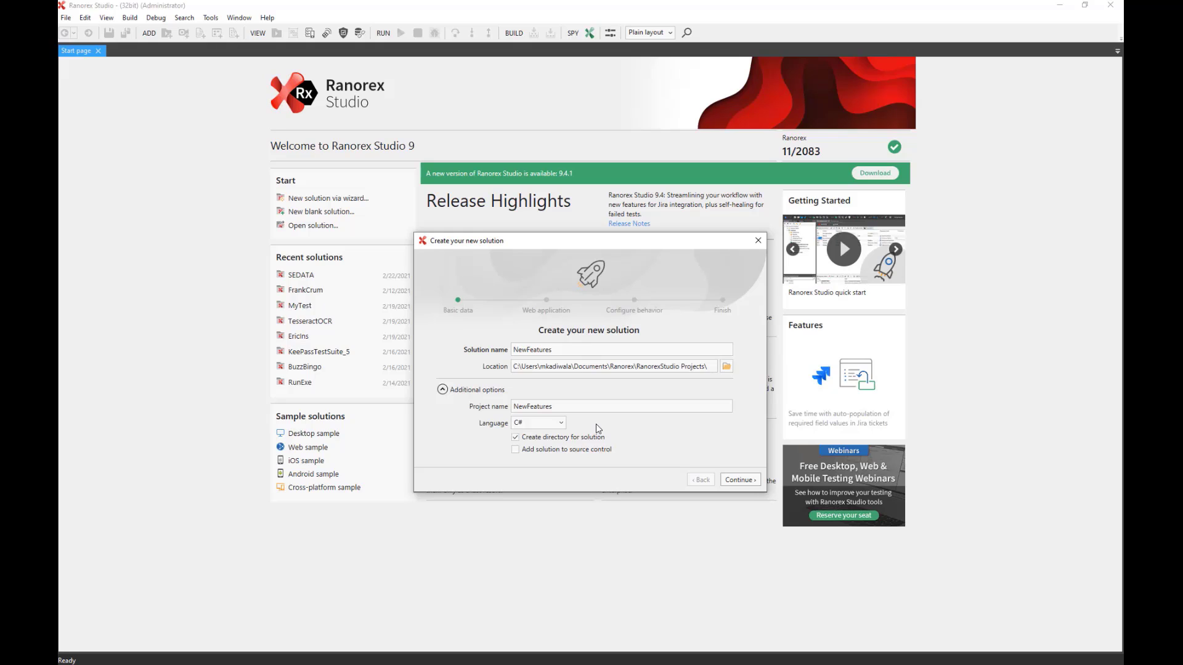
Point the web test at the VIP example URL with a chosen browser launched automatically.
{"action": "left_click", "coordinate": [737, 479]}
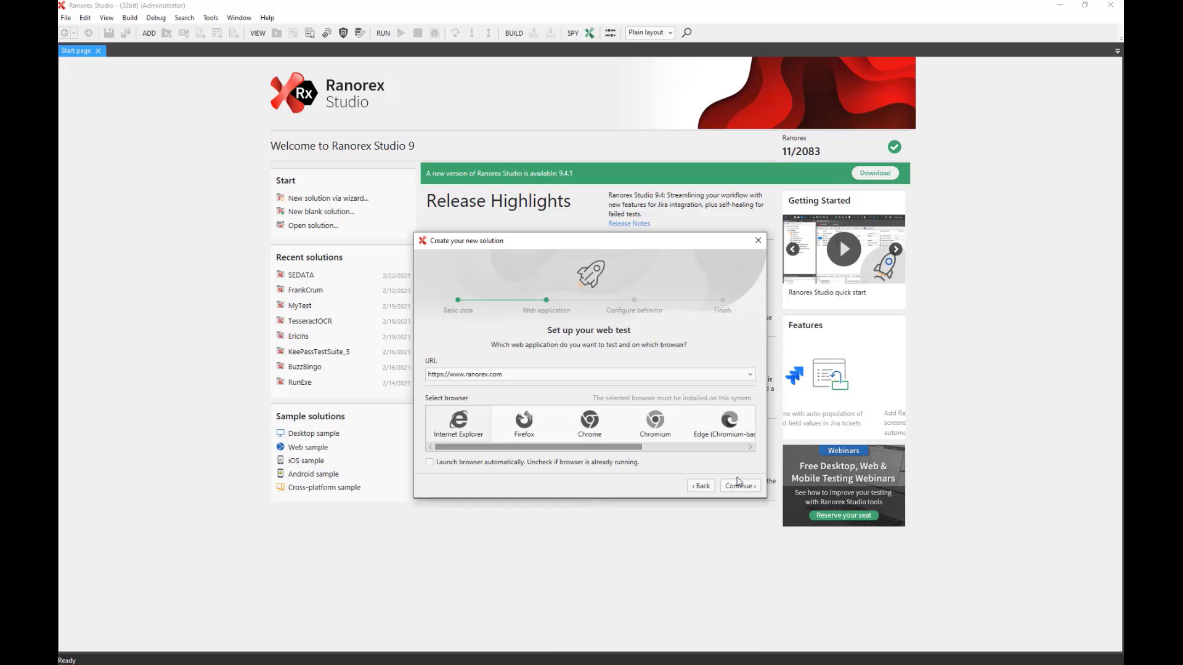
{"action": "left_click", "coordinate": [455, 428]}
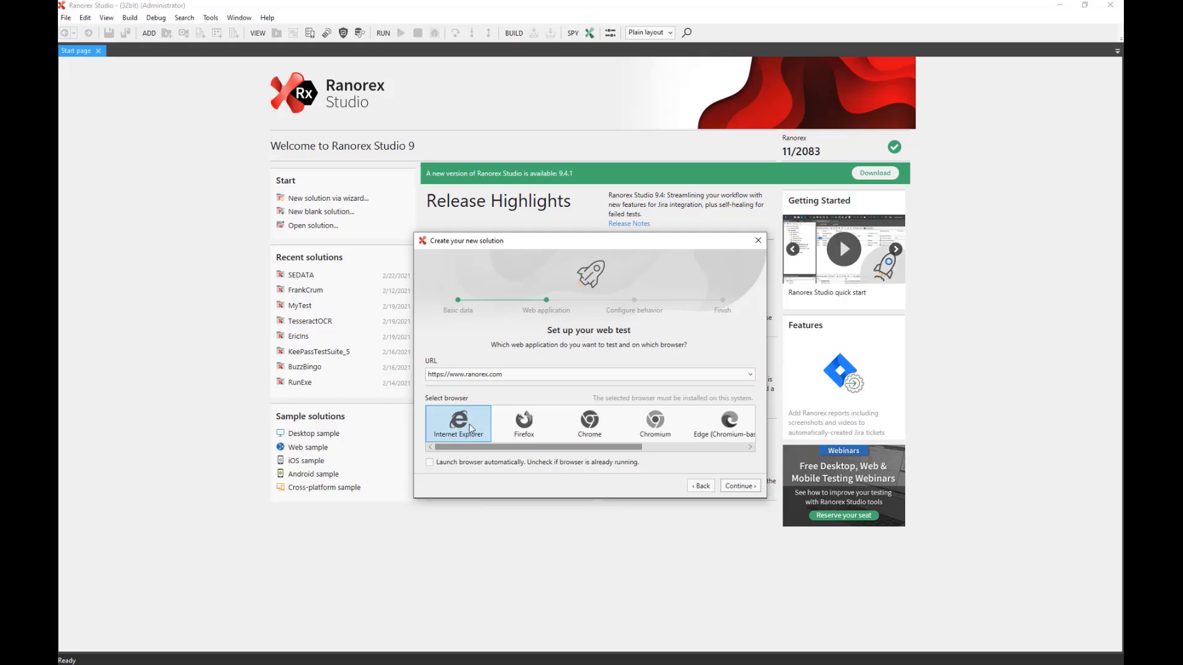
{"action": "left_click", "coordinate": [750, 374]}
{"action": "left_click", "coordinate": [619, 388]}
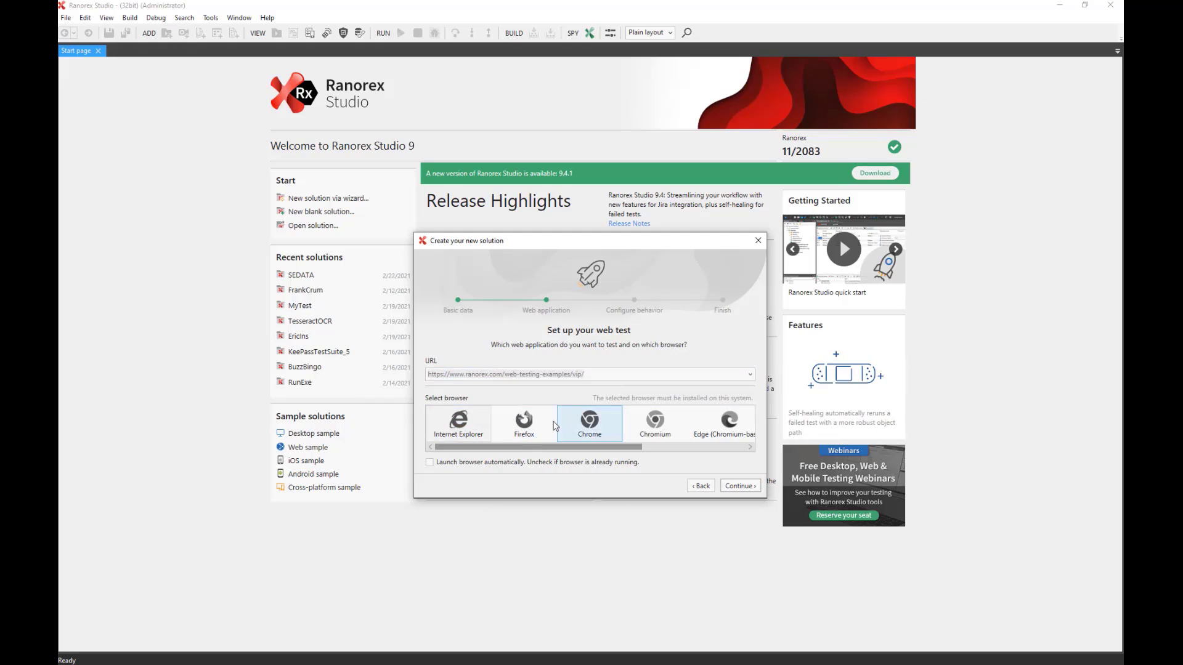
{"action": "left_click", "coordinate": [429, 462]}
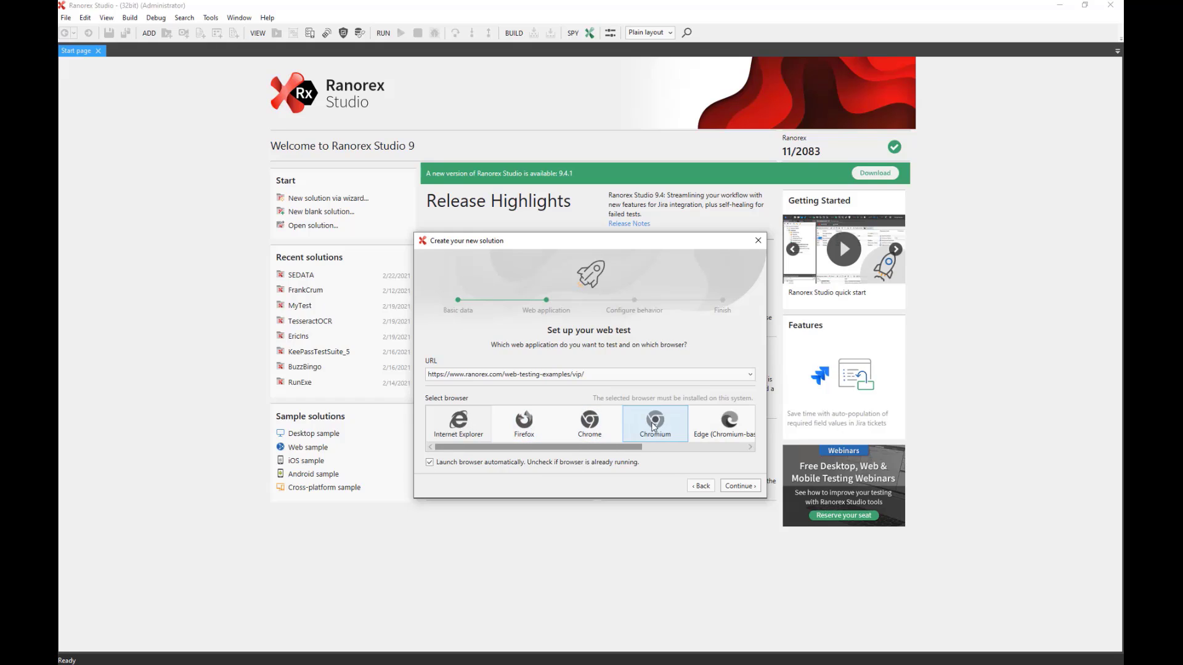
{"action": "left_click", "coordinate": [589, 422]}
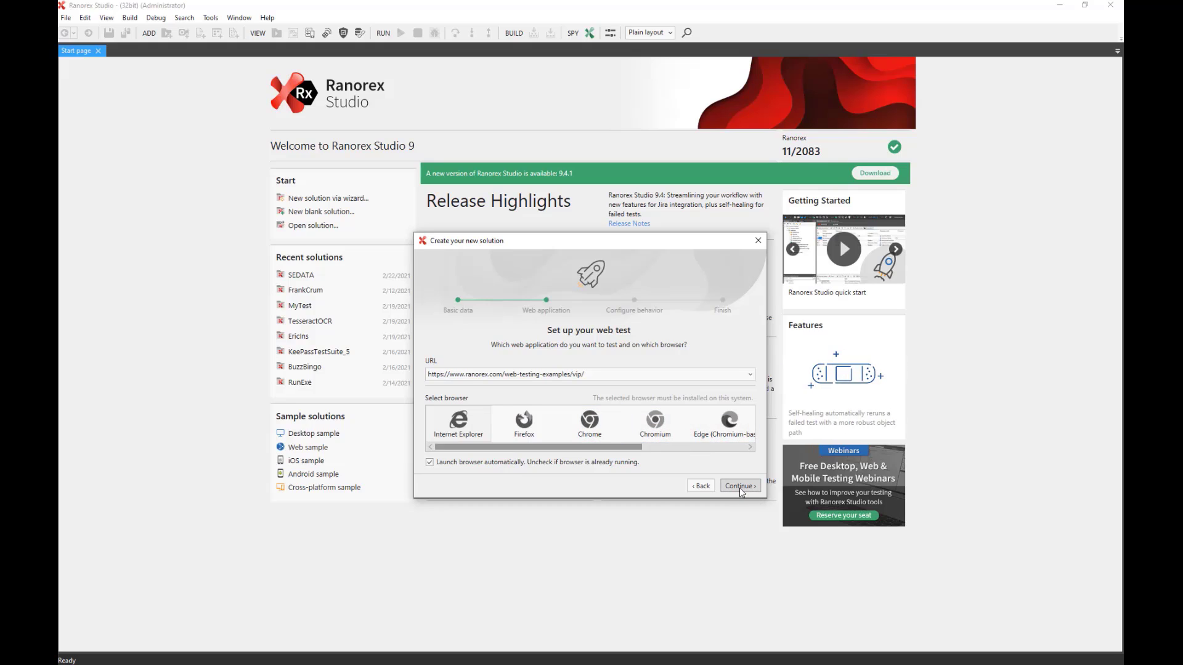
{"action": "left_click", "coordinate": [739, 486]}
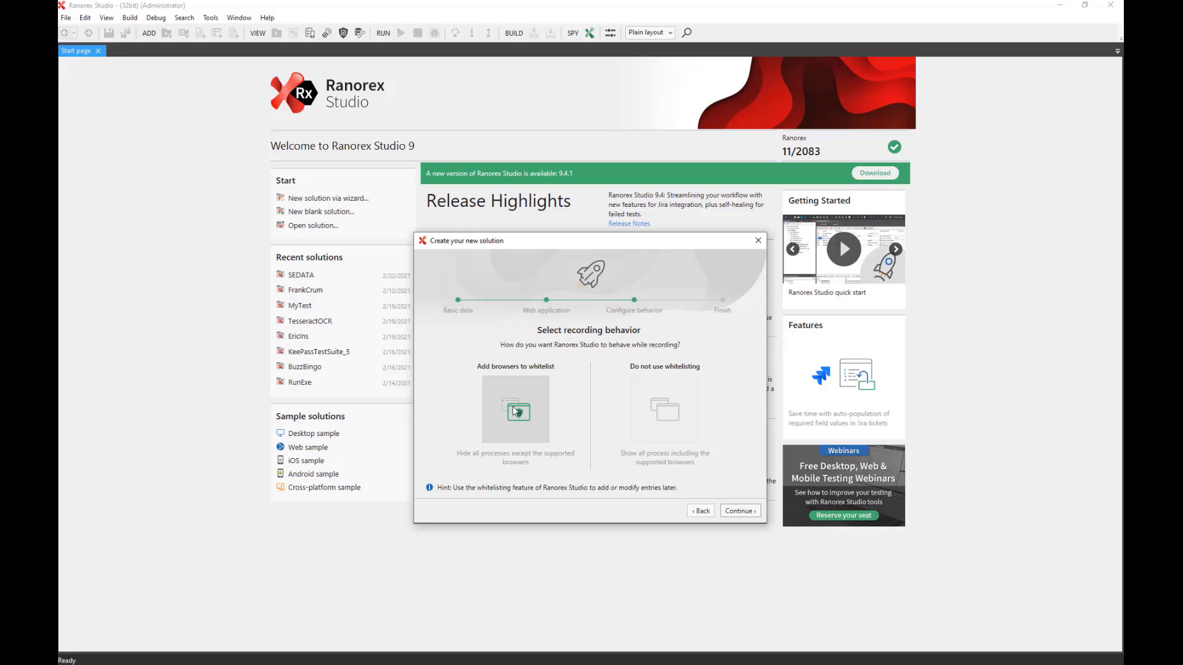
Choose browser whitelisting, finish the wizard, and return to Ranorex Studio.
{"action": "left_click", "coordinate": [515, 410]}
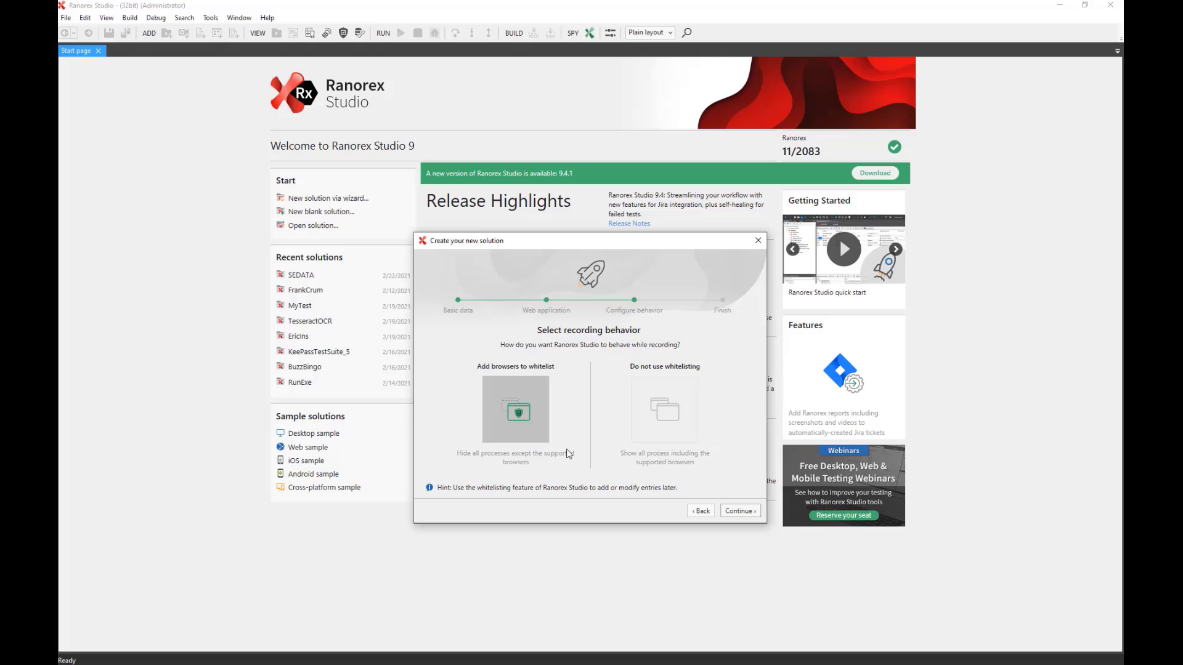
{"action": "left_click", "coordinate": [739, 515]}
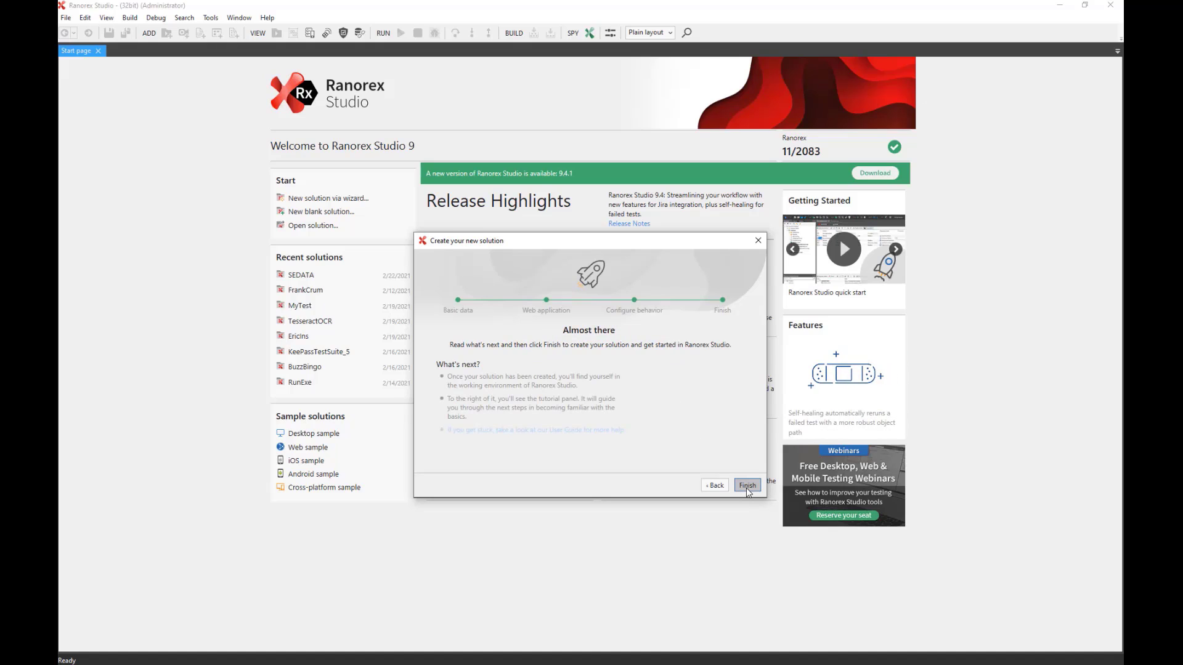
{"action": "left_click", "coordinate": [748, 486]}
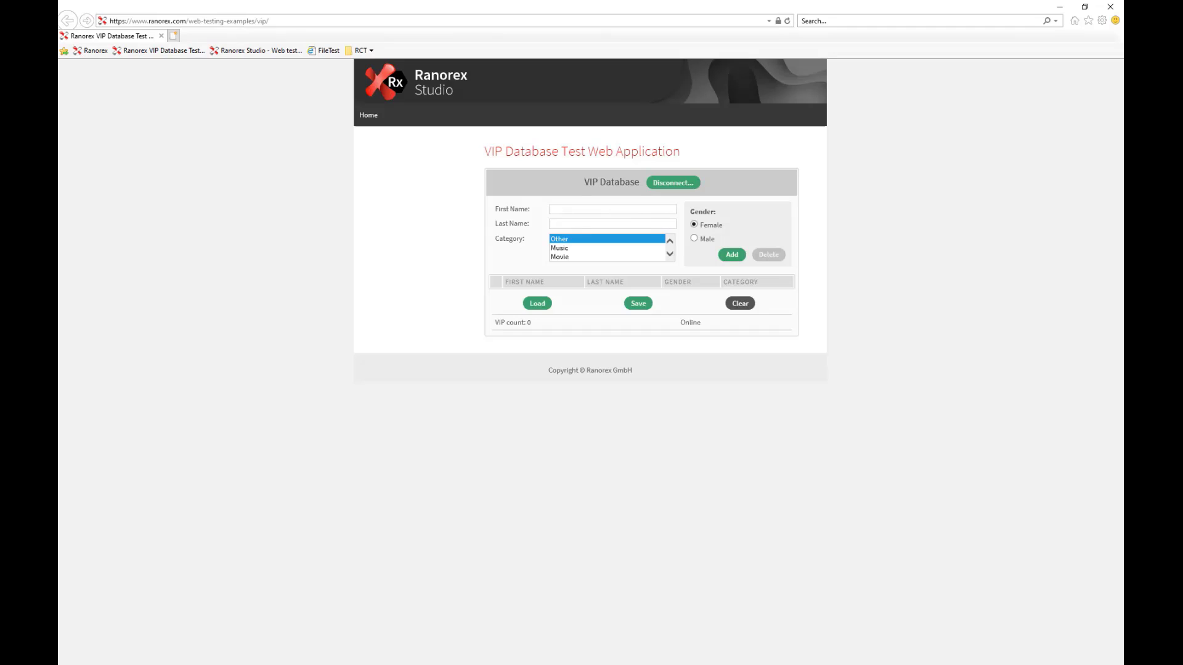
{"action": "key", "text": "alt+Tab"}
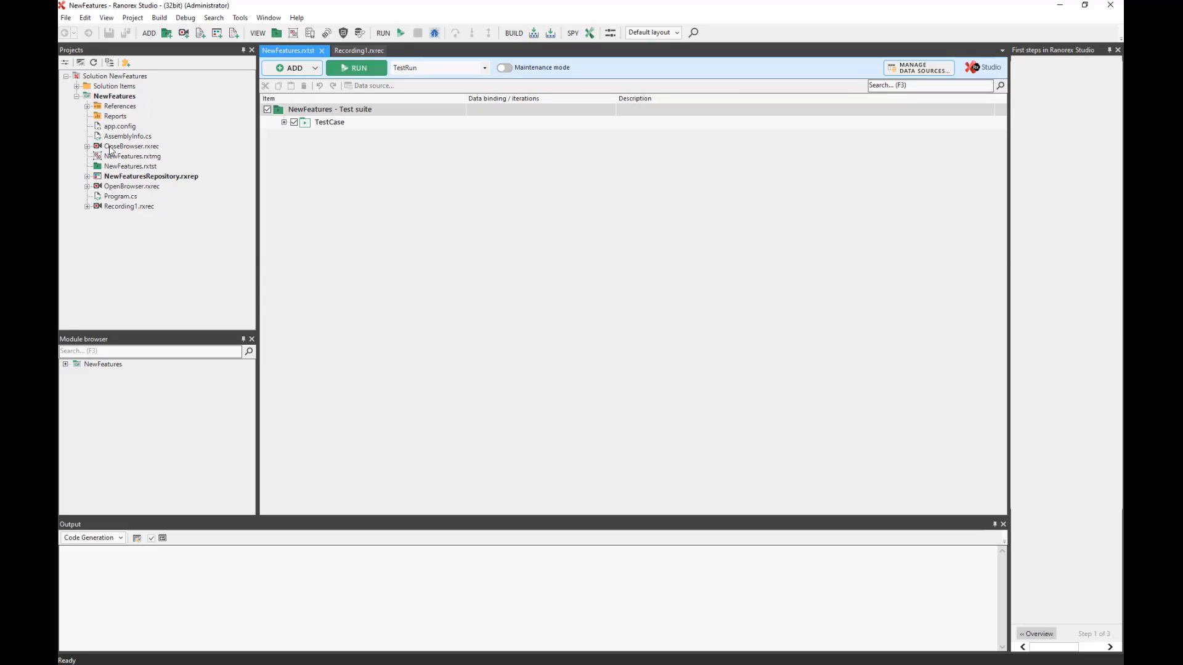
Expand Modules plus TestCase's [SETUP] and [TEARDOWN] to show OpenBrowser, Recording1 and CloseBrowser.
{"action": "left_click", "coordinate": [65, 364]}
{"action": "left_click", "coordinate": [75, 384]}
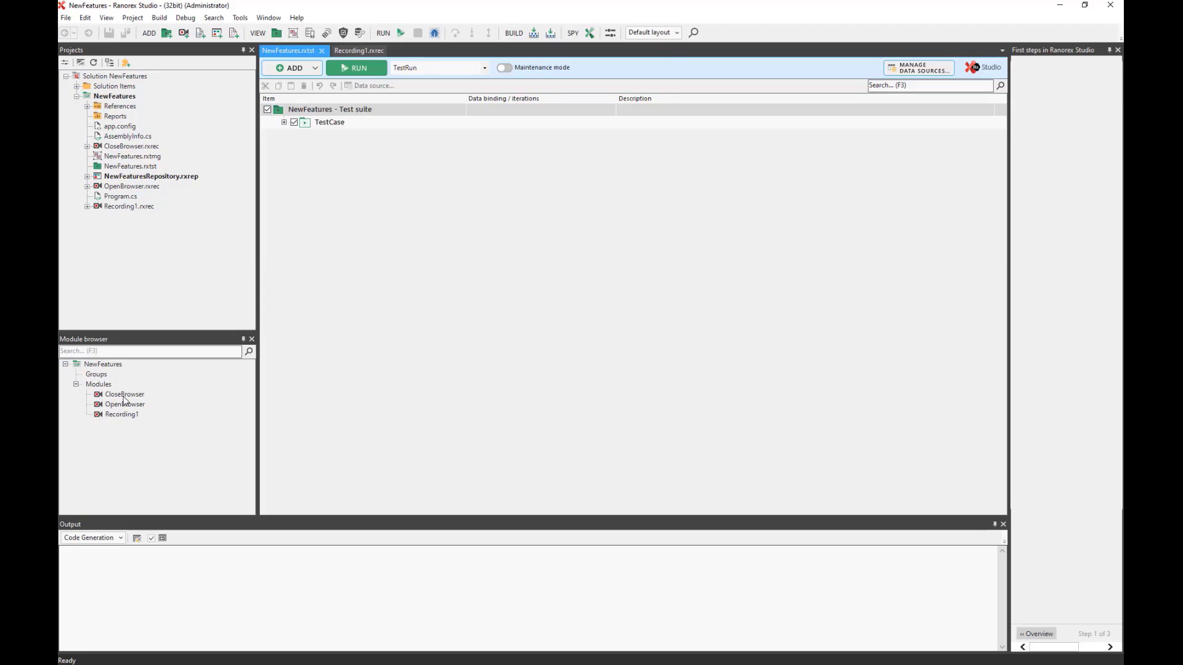
{"action": "left_click", "coordinate": [283, 122]}
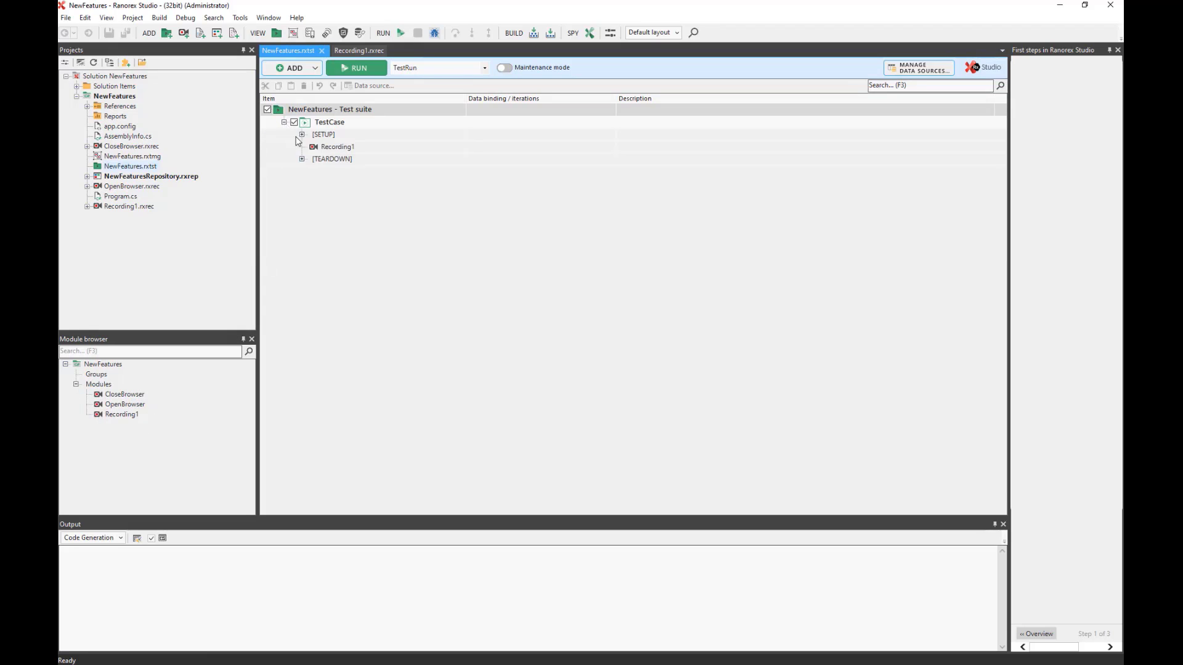
{"action": "left_click", "coordinate": [302, 134]}
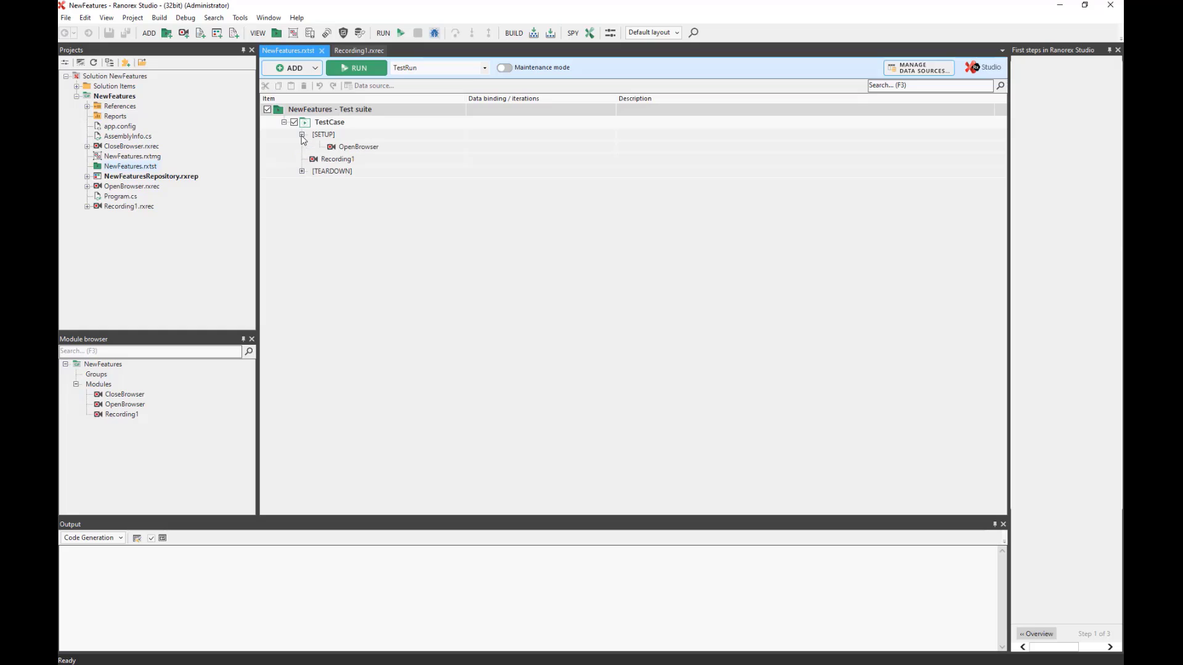
{"action": "left_click", "coordinate": [302, 171]}
{"action": "left_click", "coordinate": [358, 150]}
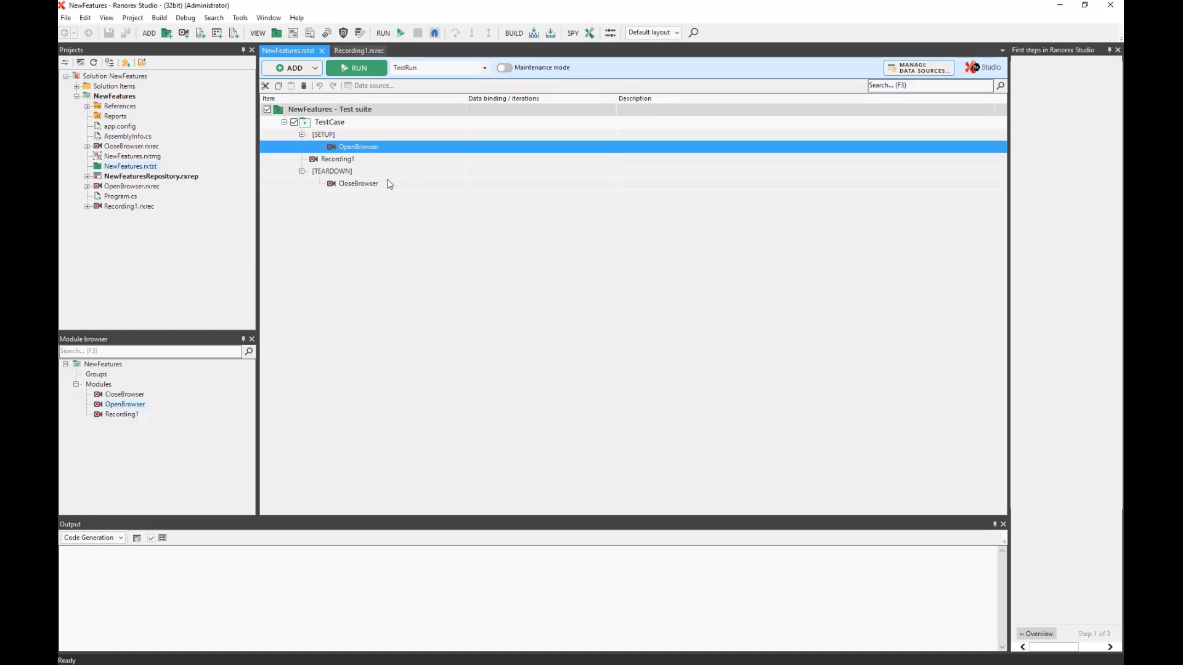
{"action": "left_click", "coordinate": [361, 186]}
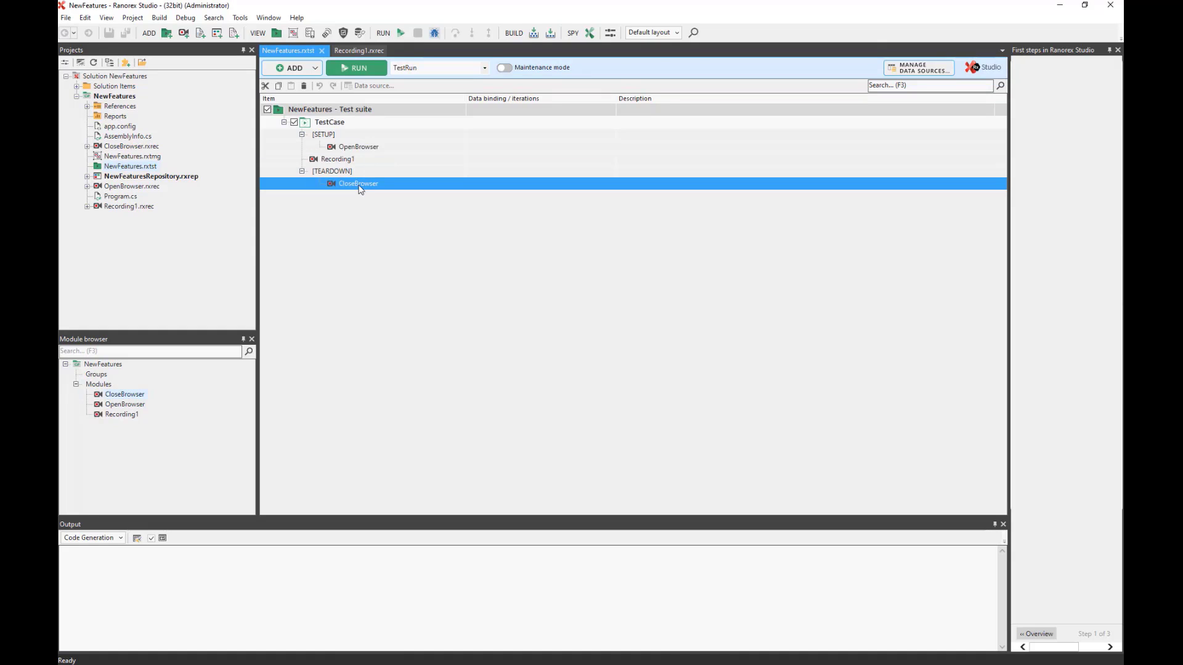
{"action": "left_click", "coordinate": [333, 161]}
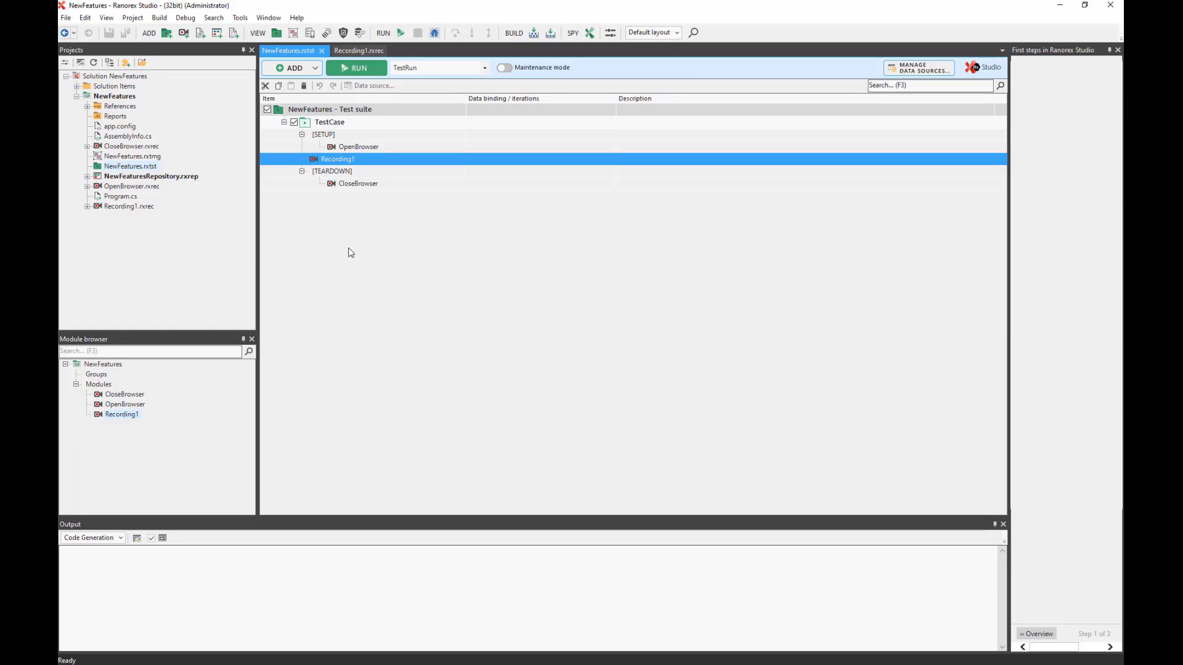
Open Recording1 in the editor and start the recorder on the VIP Database page.
{"action": "double_click", "coordinate": [345, 161]}
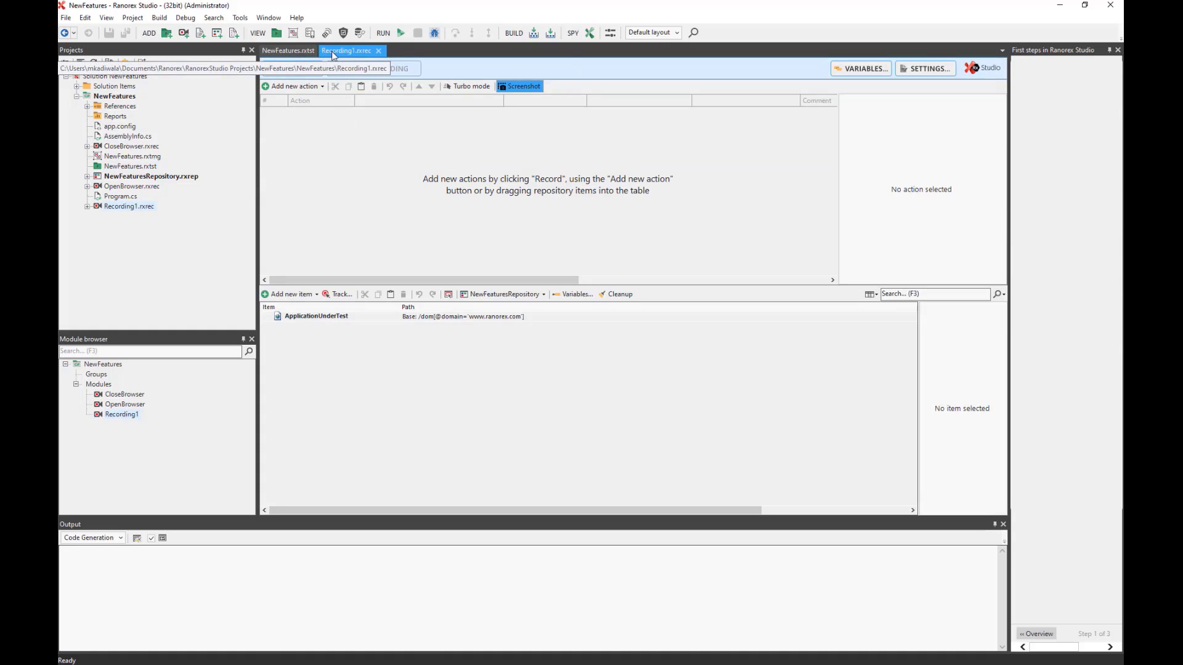
{"action": "left_click", "coordinate": [379, 51]}
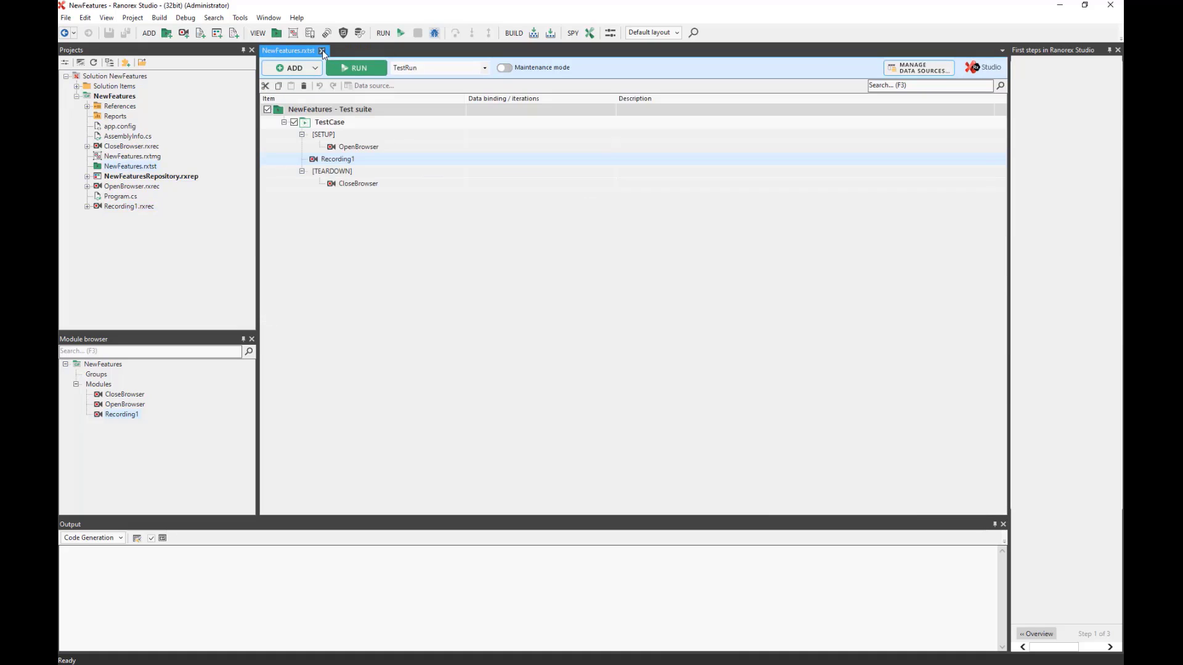
{"action": "left_click", "coordinate": [324, 51]}
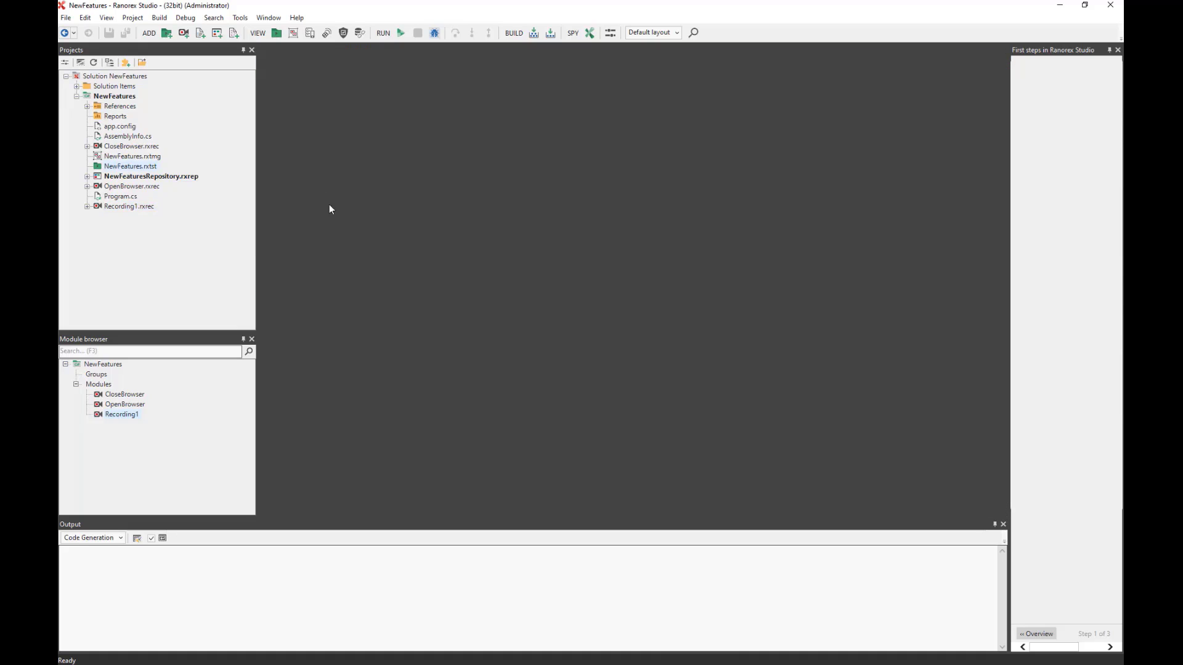
{"action": "left_click", "coordinate": [275, 34]}
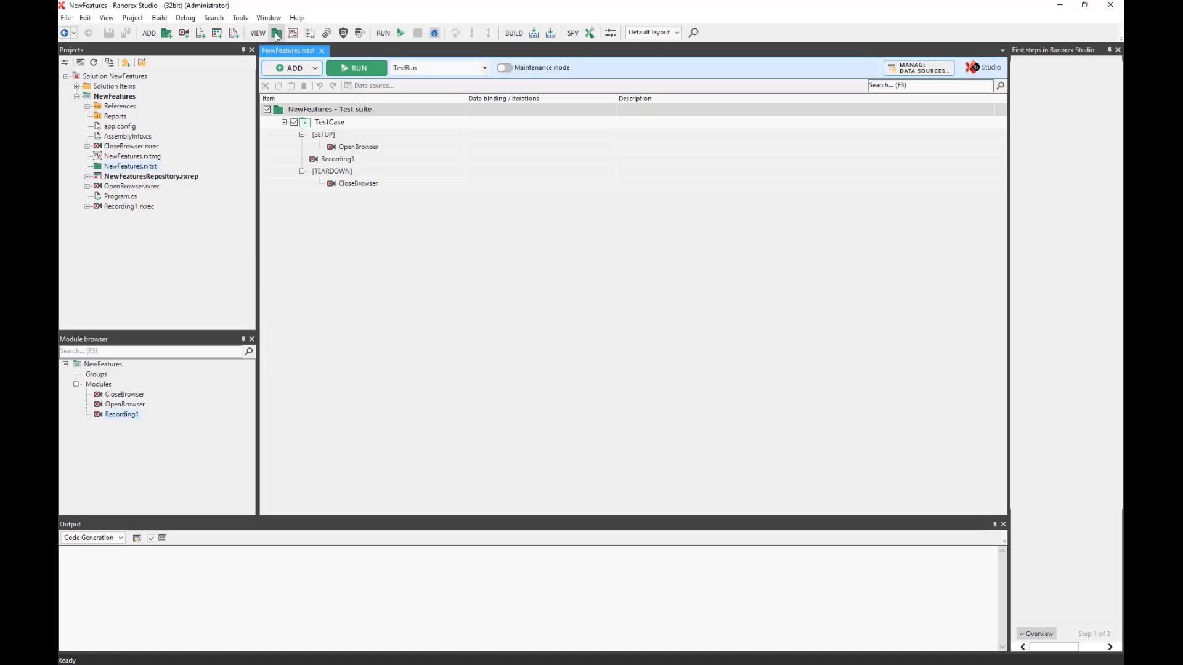
{"action": "double_click", "coordinate": [332, 160]}
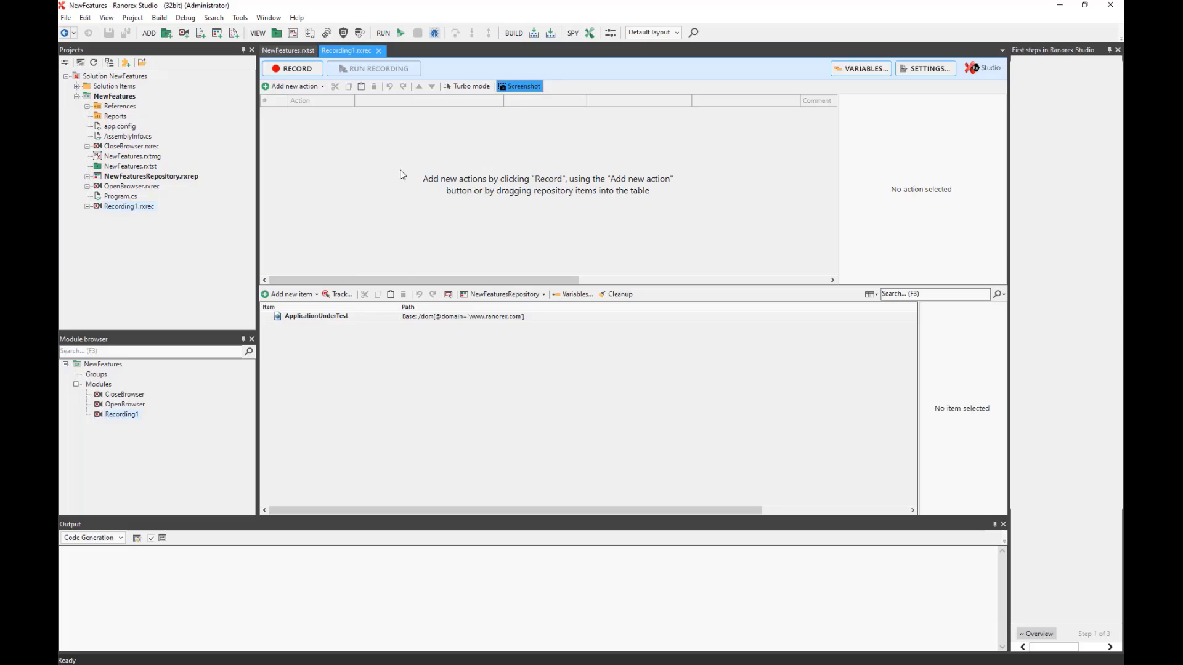
{"action": "left_click", "coordinate": [297, 69]}
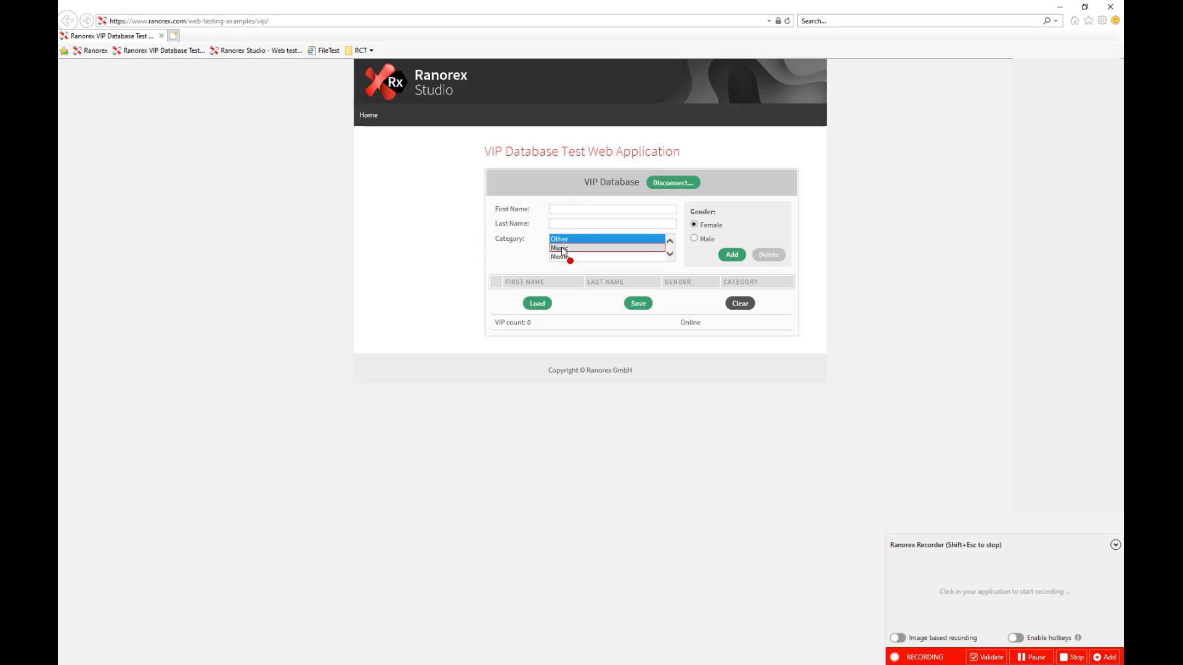
Record entering a first and last name, selecting Music, and adding the VIP to the table.
{"action": "left_click", "coordinate": [571, 210]}
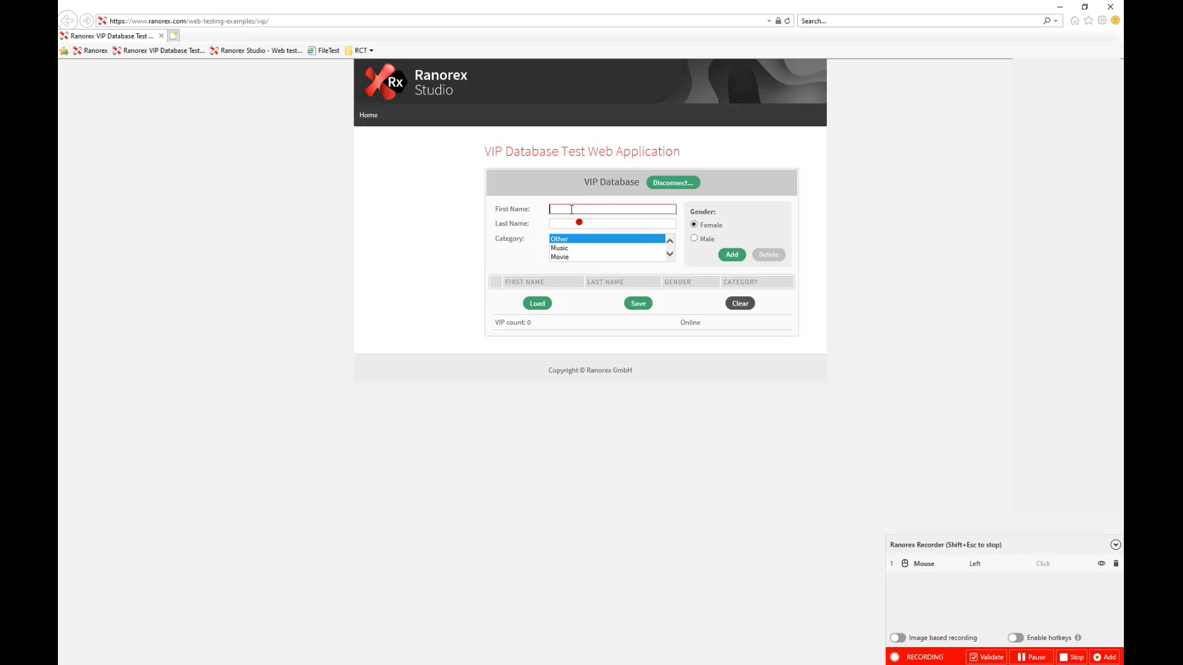
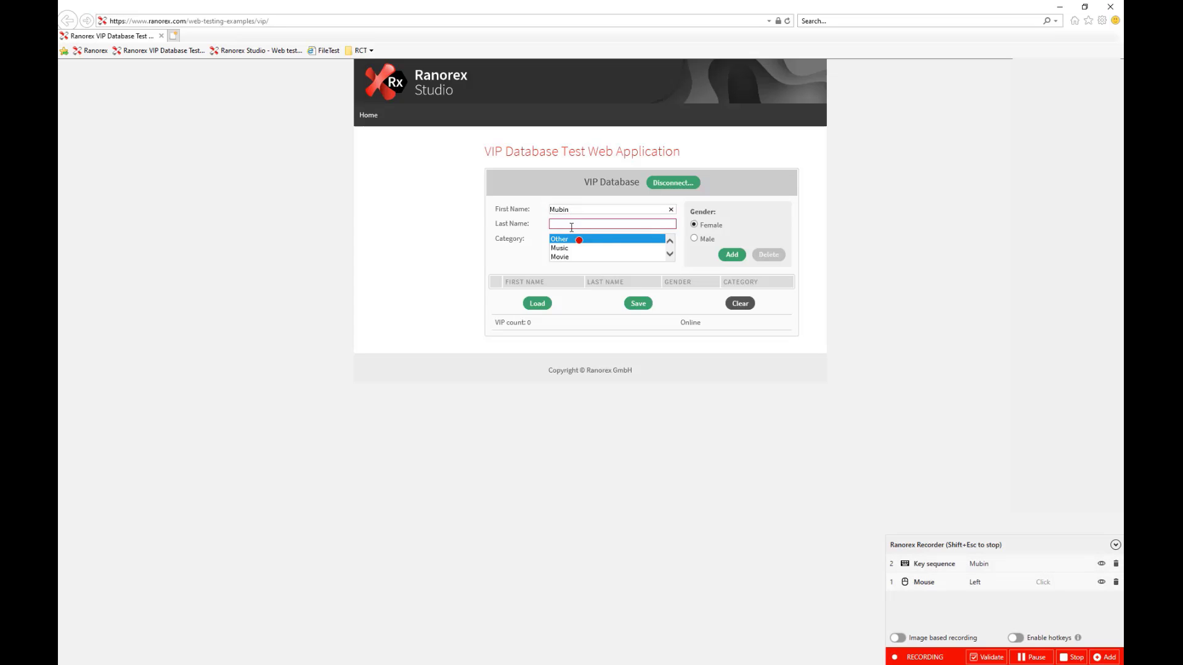
{"action": "left_click", "coordinate": [571, 225]}
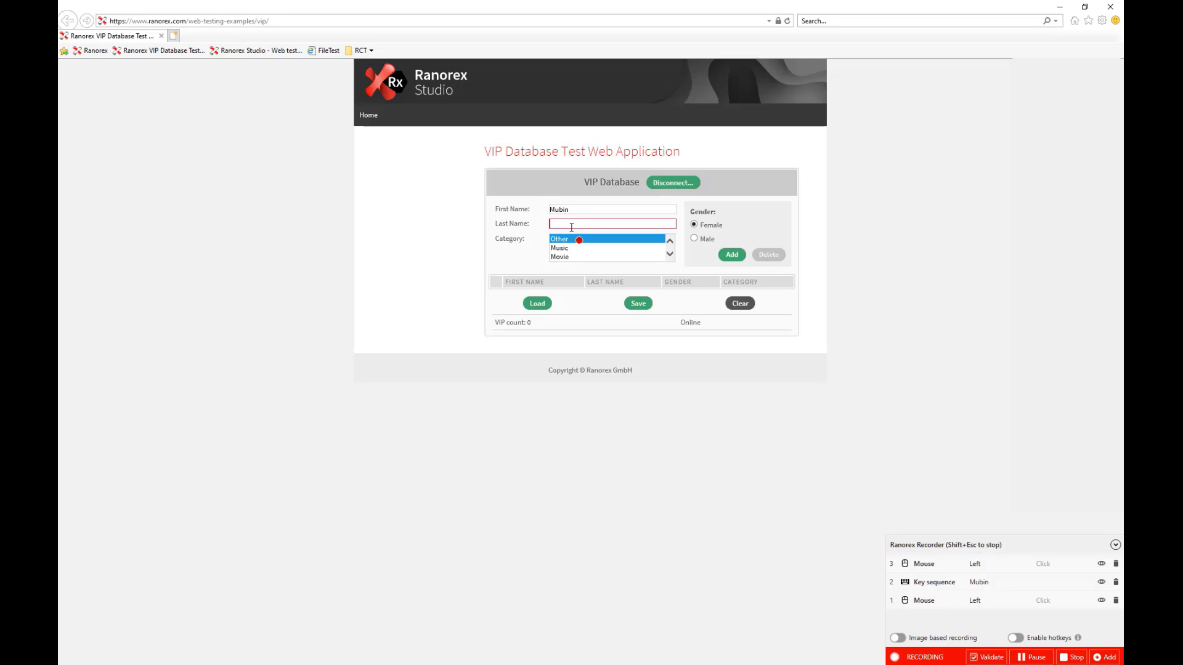
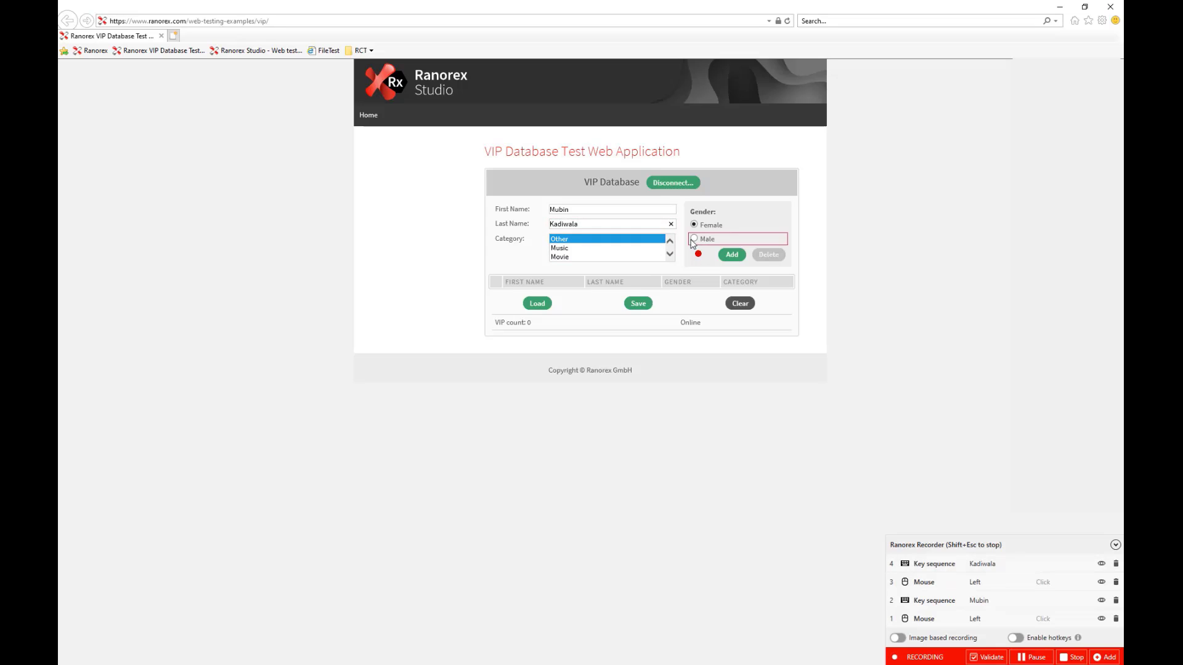
{"action": "left_click", "coordinate": [581, 248]}
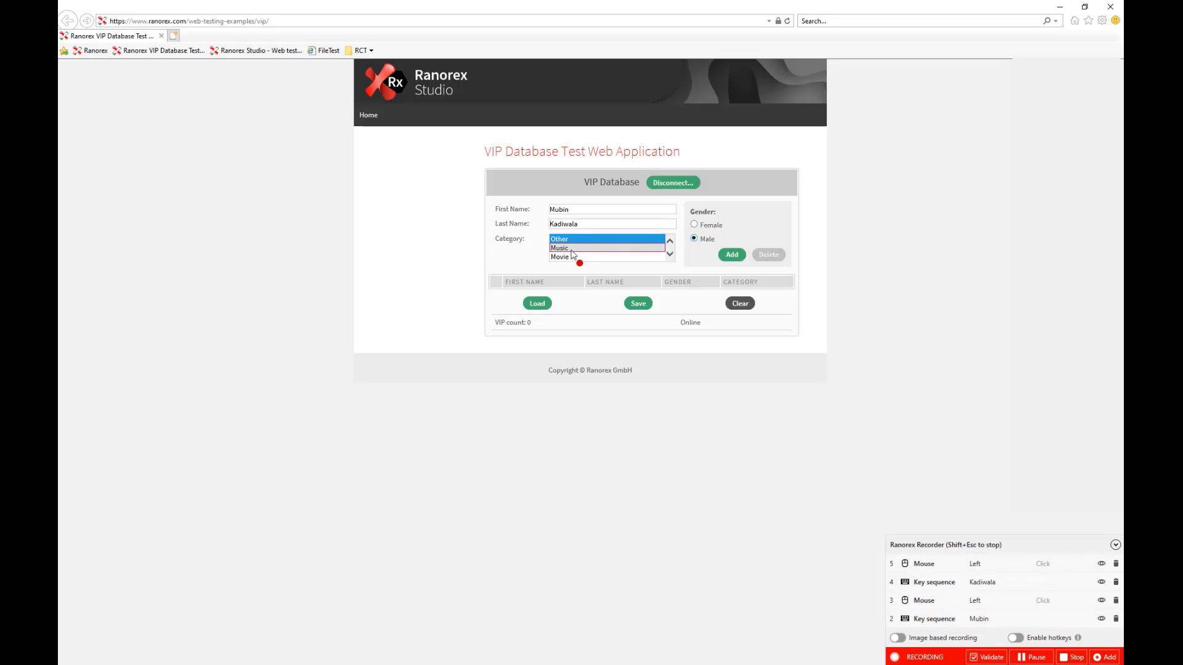
{"action": "left_click", "coordinate": [731, 256]}
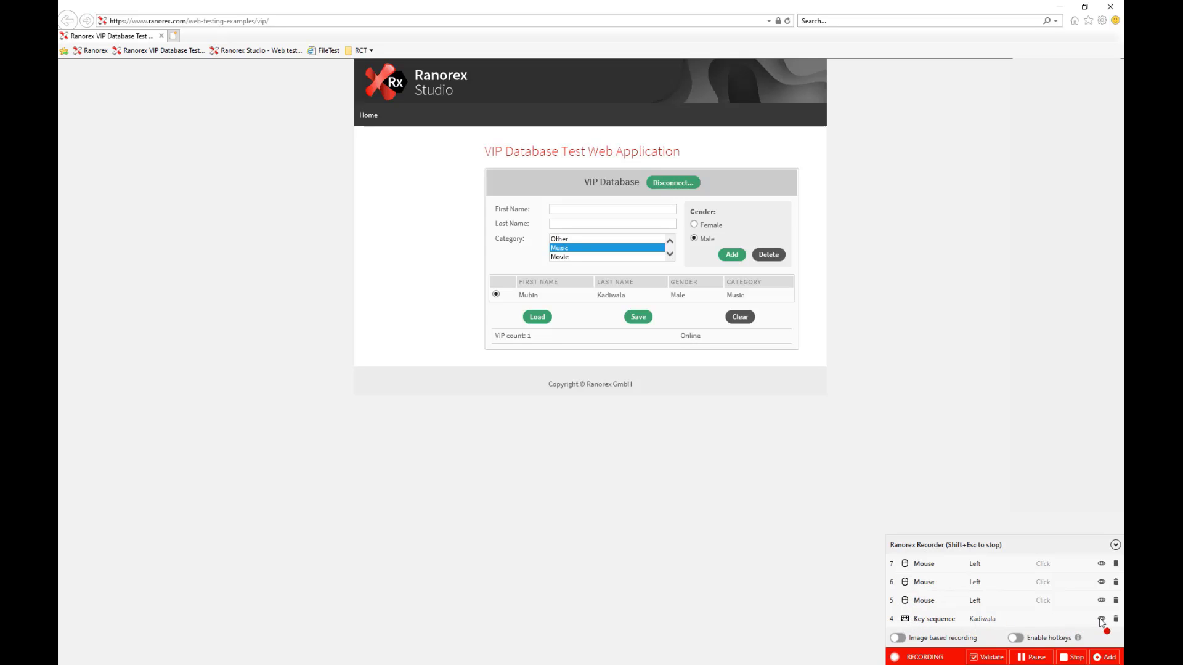
{"action": "mouse_move", "coordinate": [1100, 618]}
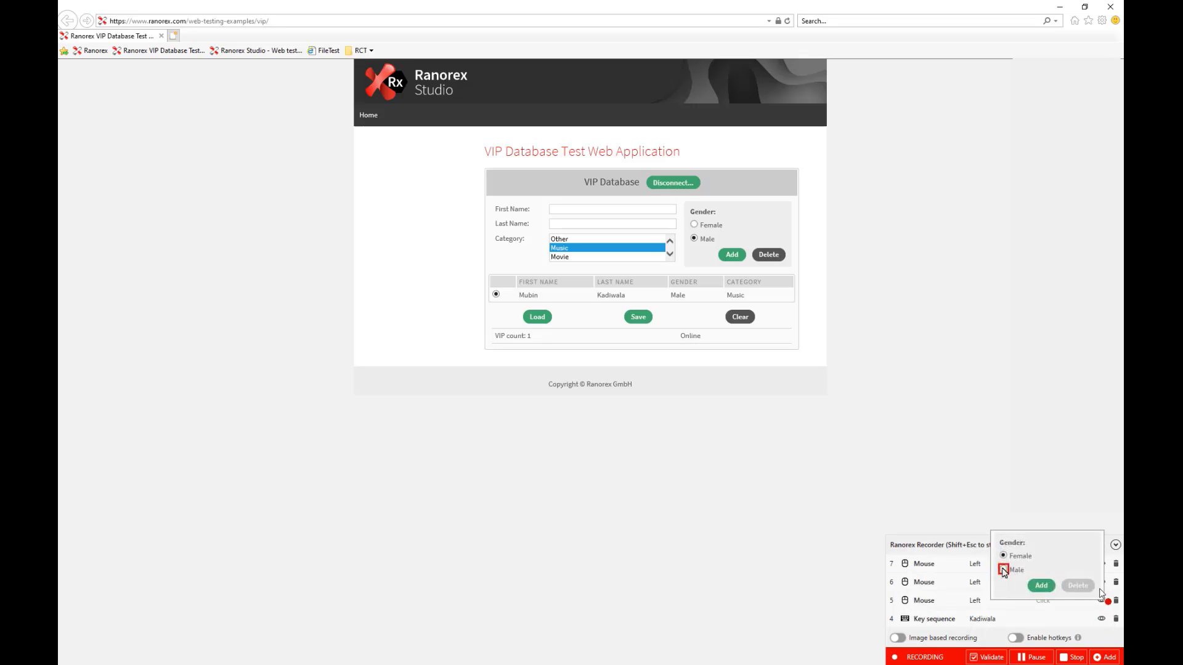
{"action": "mouse_move", "coordinate": [1102, 587]}
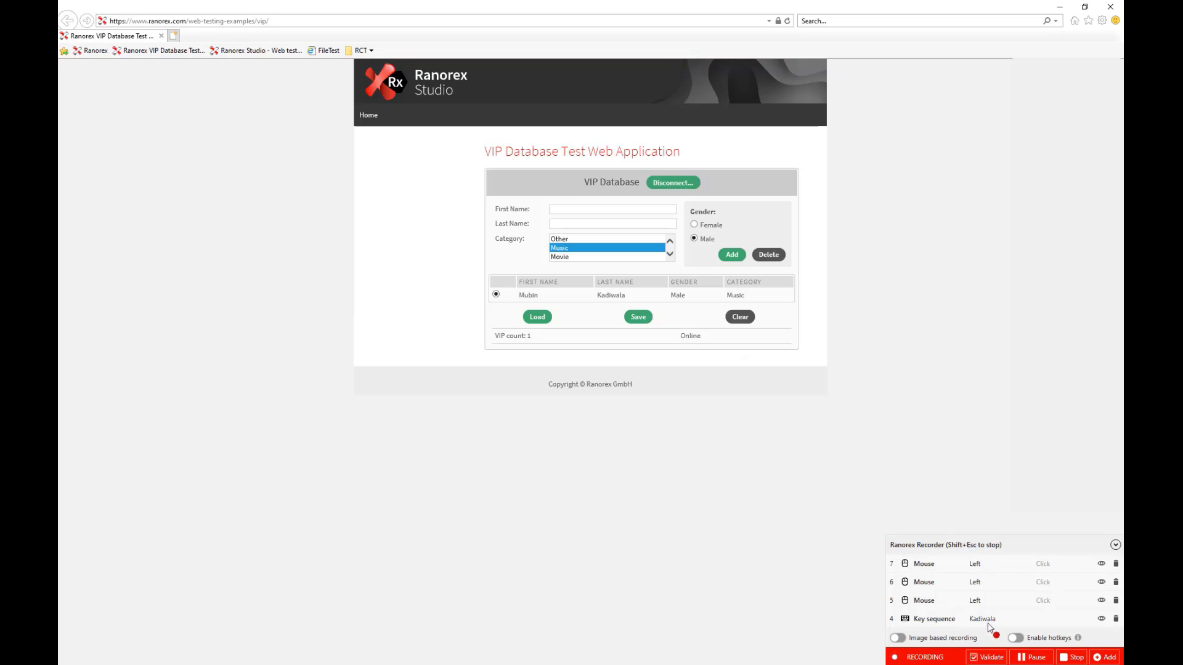
Start a validation on the VIP count label and review its overview and advanced properties.
{"action": "left_click", "coordinate": [987, 658]}
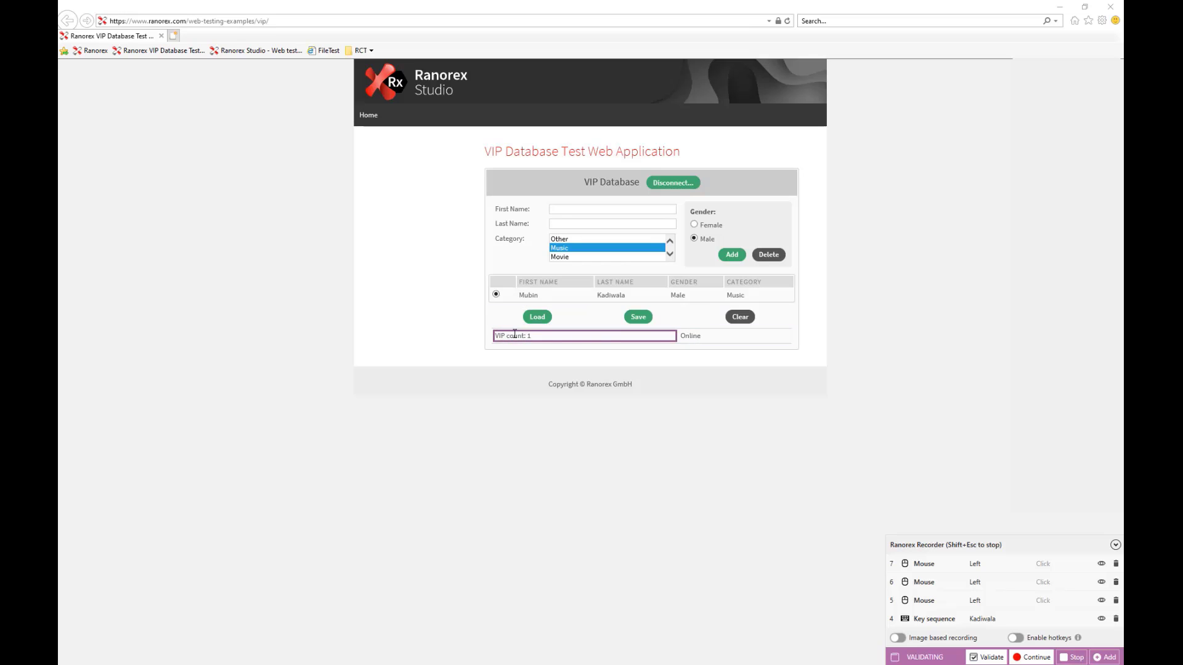
{"action": "left_click", "coordinate": [514, 334]}
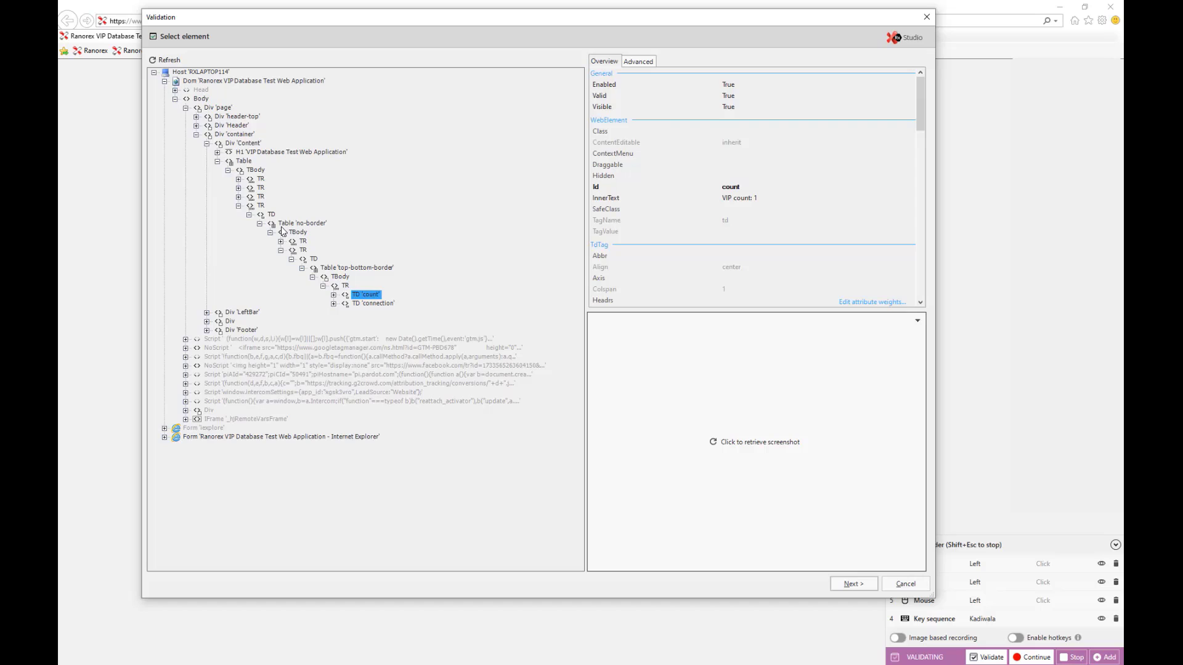
{"action": "left_click", "coordinate": [760, 443]}
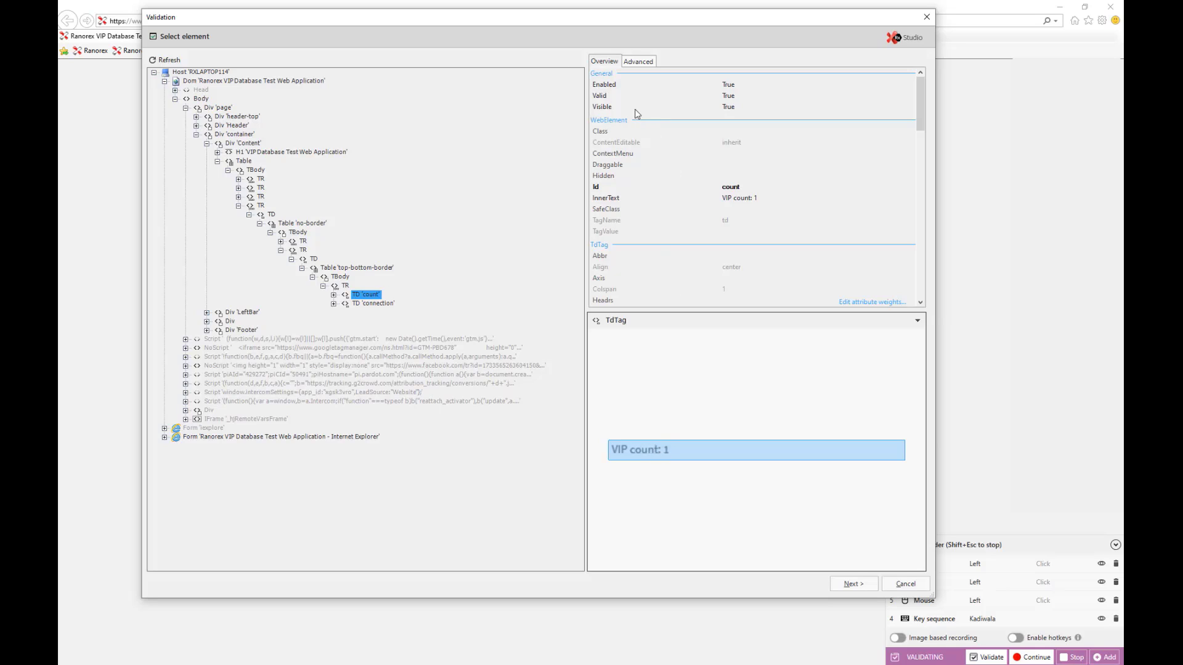
{"action": "scroll", "coordinate": [637, 127], "scroll_direction": "down", "scroll_amount": 5}
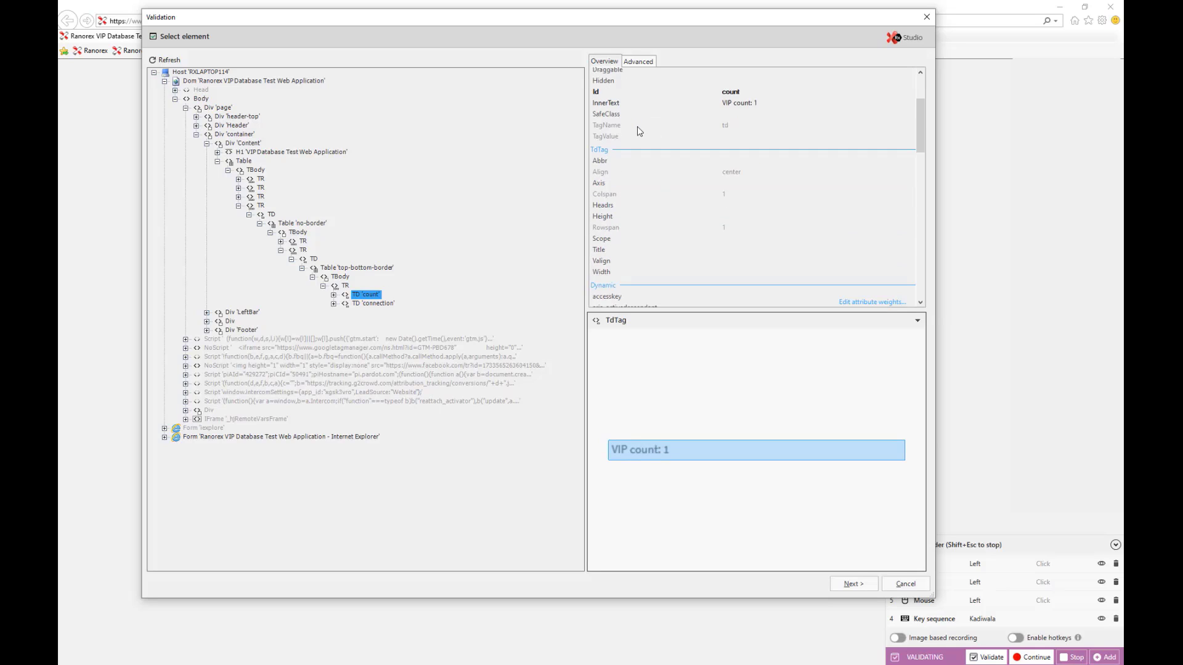
{"action": "scroll", "coordinate": [671, 151], "scroll_direction": "down", "scroll_amount": 5}
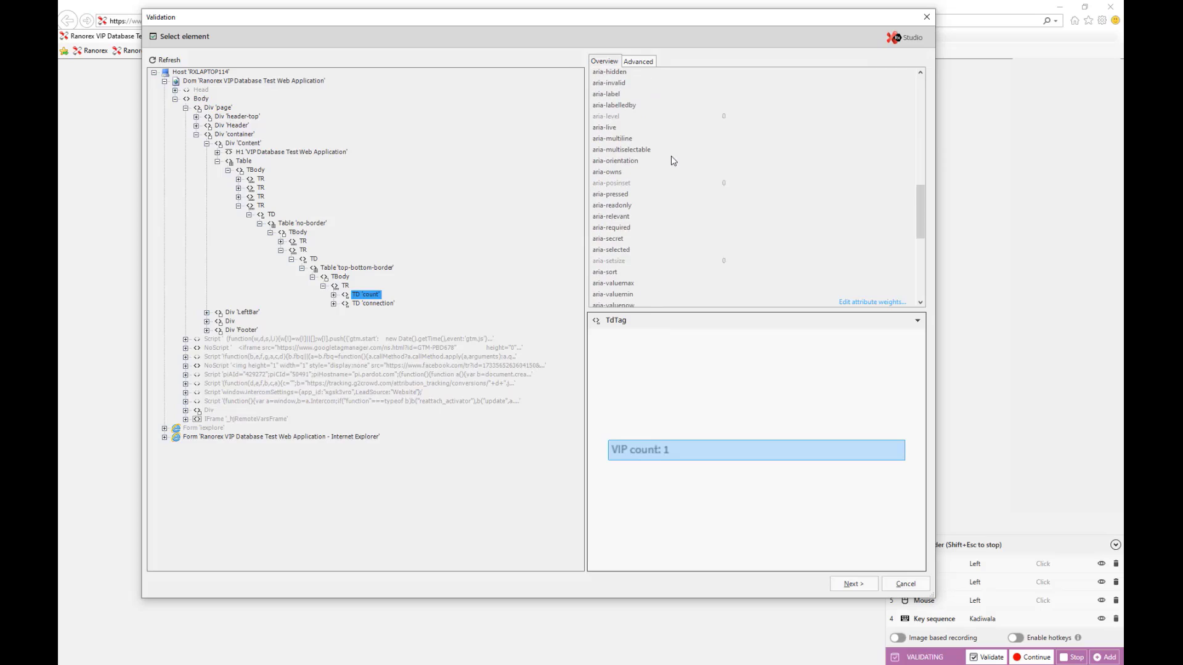
{"action": "scroll", "coordinate": [673, 157], "scroll_direction": "up", "scroll_amount": 8}
{"action": "scroll", "coordinate": [673, 161], "scroll_direction": "up", "scroll_amount": 1}
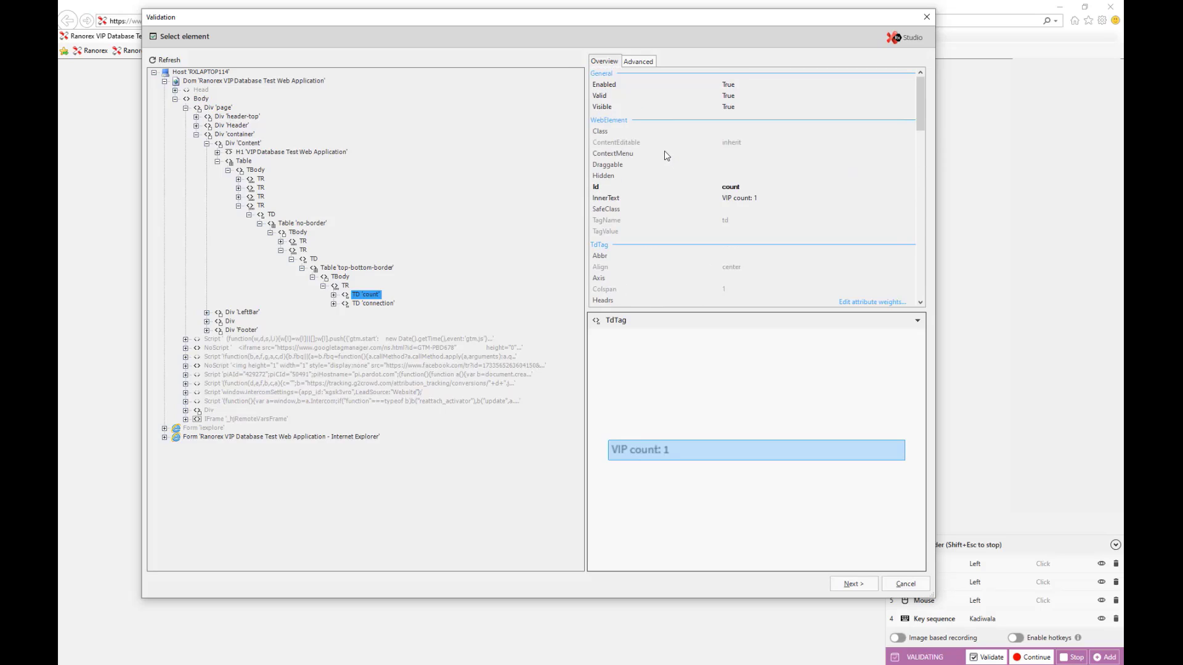
{"action": "left_click", "coordinate": [637, 61]}
{"action": "scroll", "coordinate": [704, 119], "scroll_direction": "up", "scroll_amount": 3}
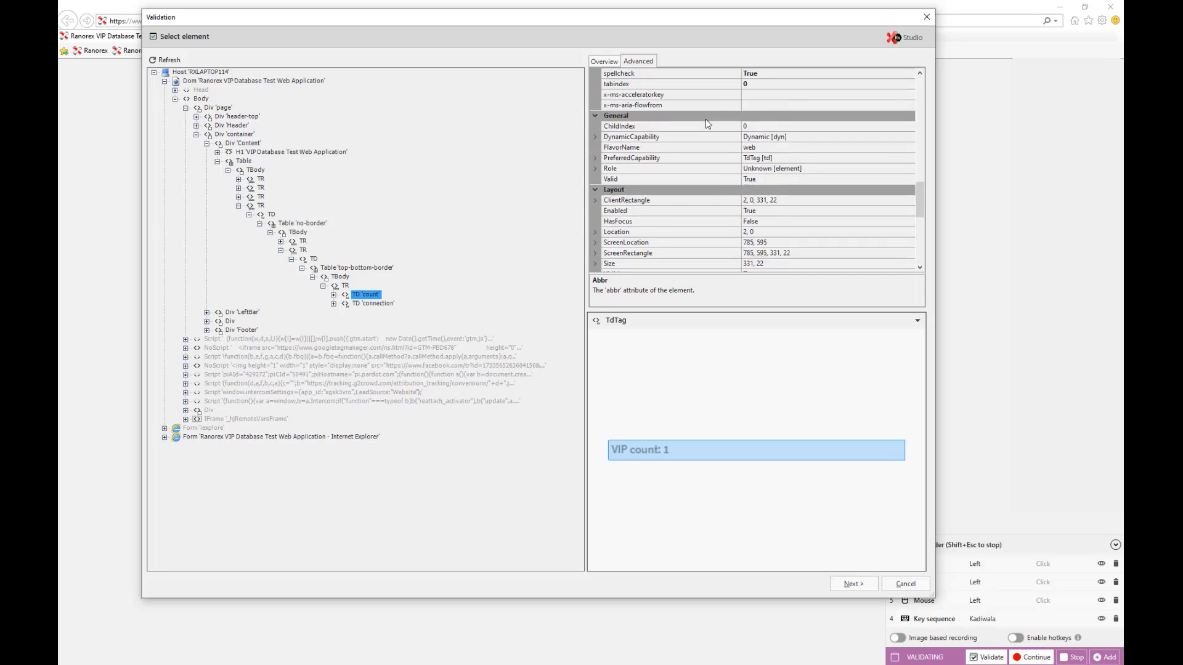
{"action": "left_click", "coordinate": [608, 63]}
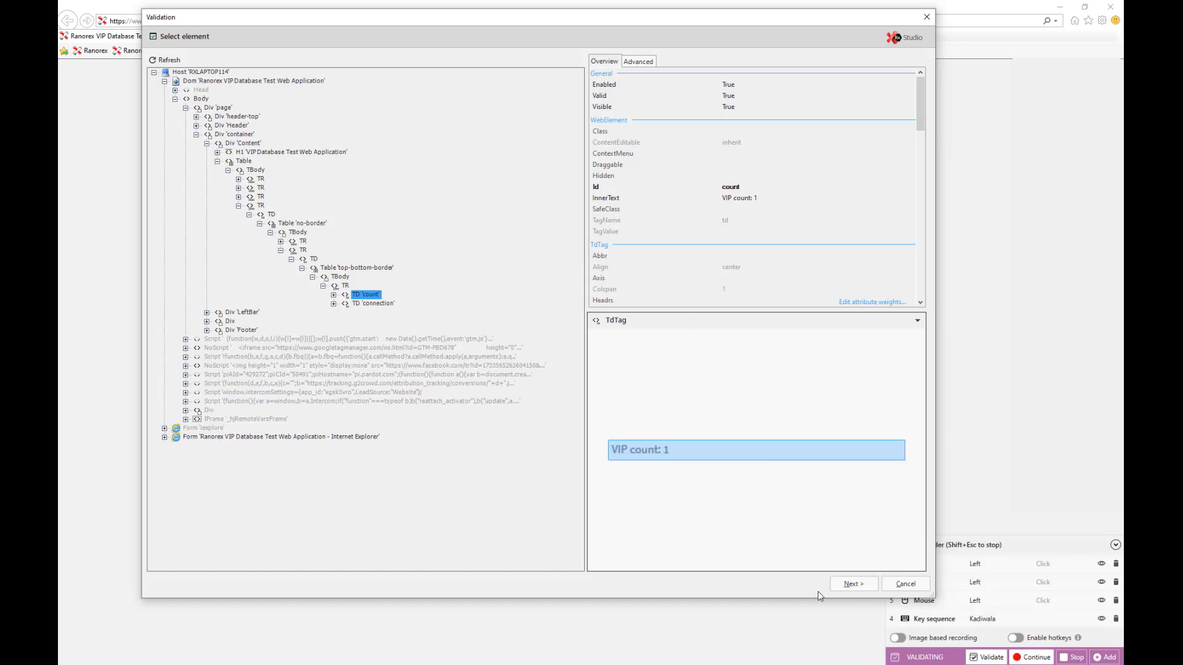
Validate that the label's InnerText equals 'VIP count: 1' and resume recording.
{"action": "left_click", "coordinate": [853, 584]}
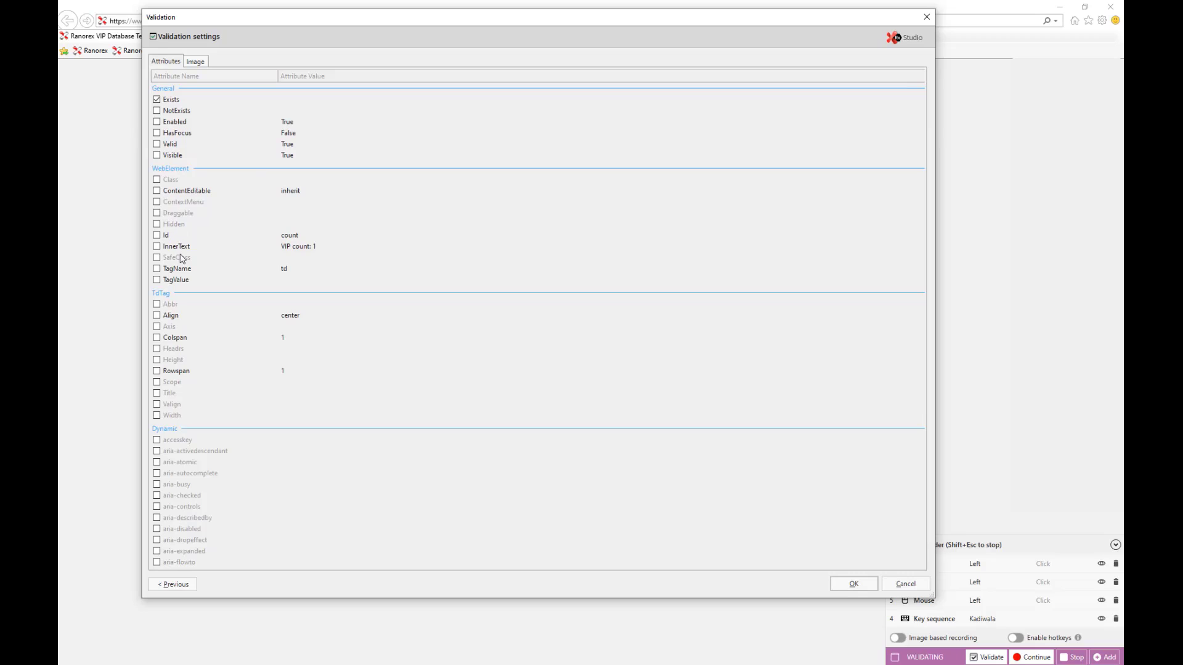
{"action": "left_click", "coordinate": [157, 247]}
{"action": "left_click", "coordinate": [854, 584]}
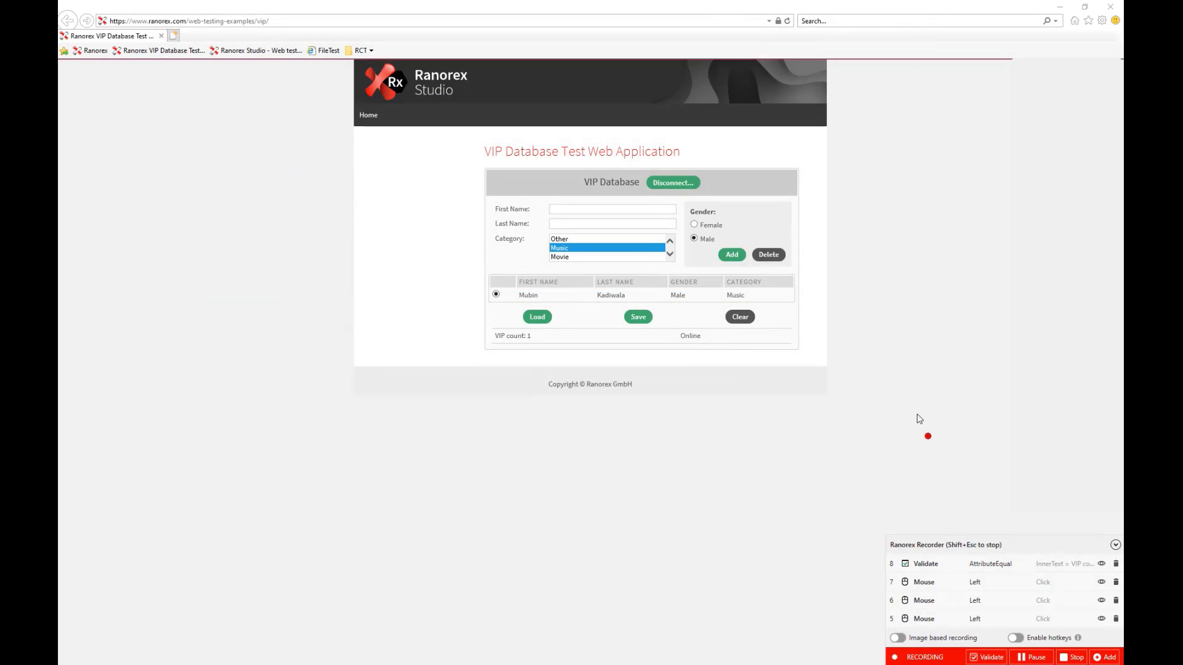
Record clicking Clear on the VIP page, then stop the recorder.
{"action": "left_click", "coordinate": [740, 317]}
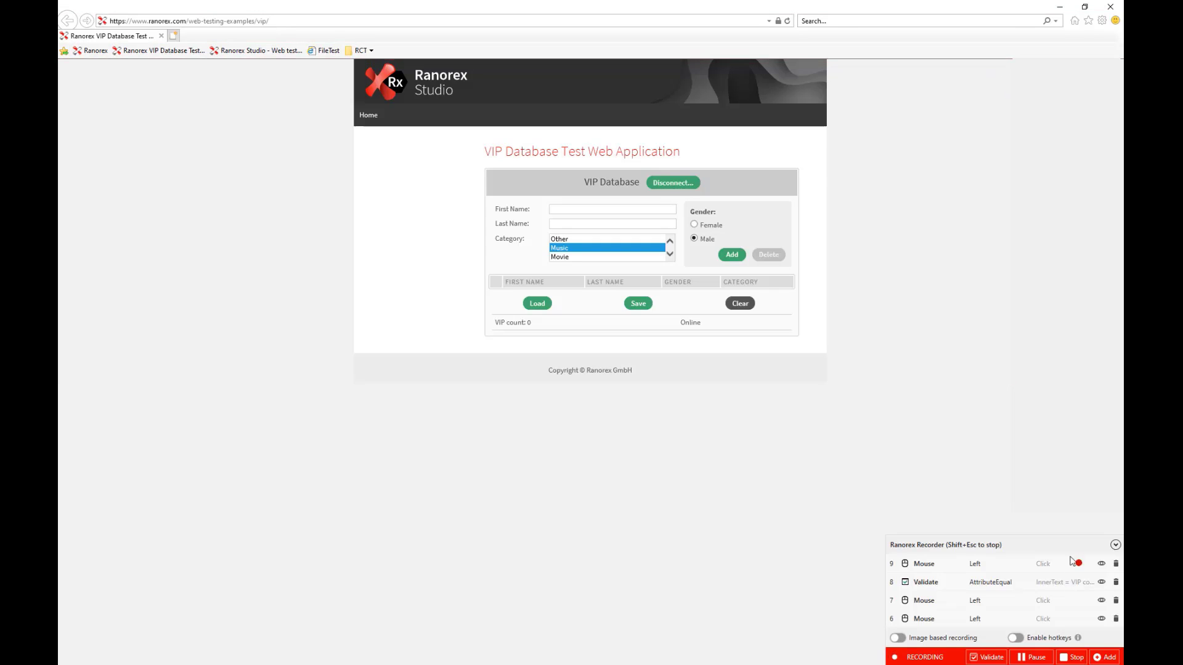
{"action": "left_click", "coordinate": [1074, 660]}
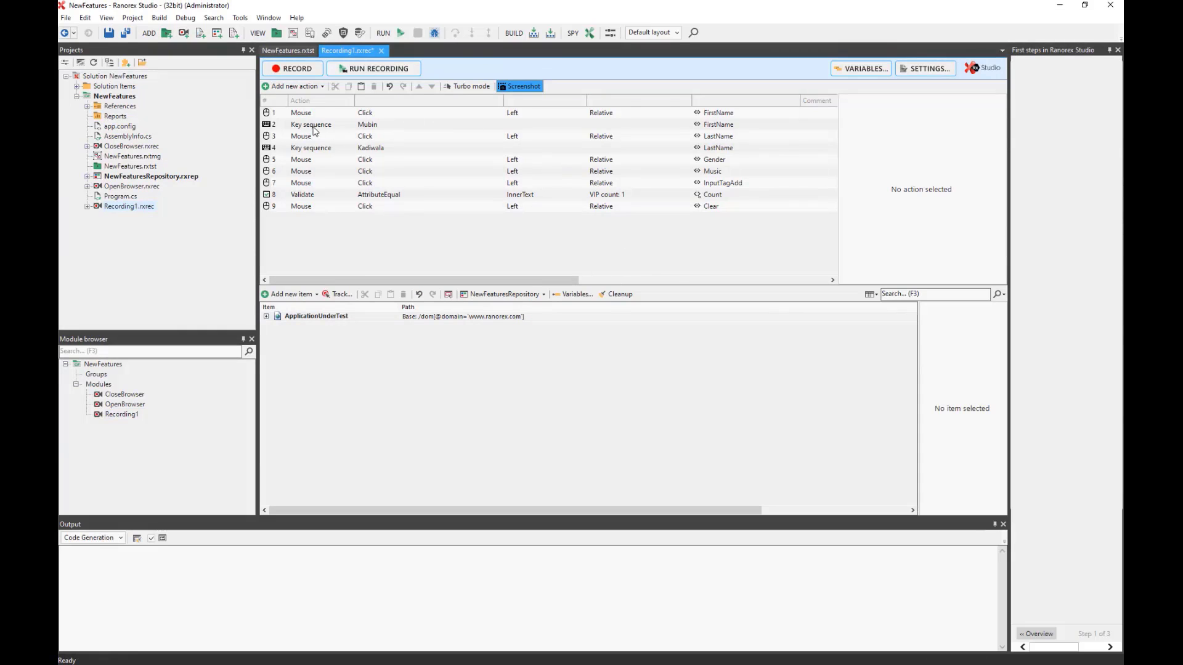
{"action": "left_click", "coordinate": [278, 115]}
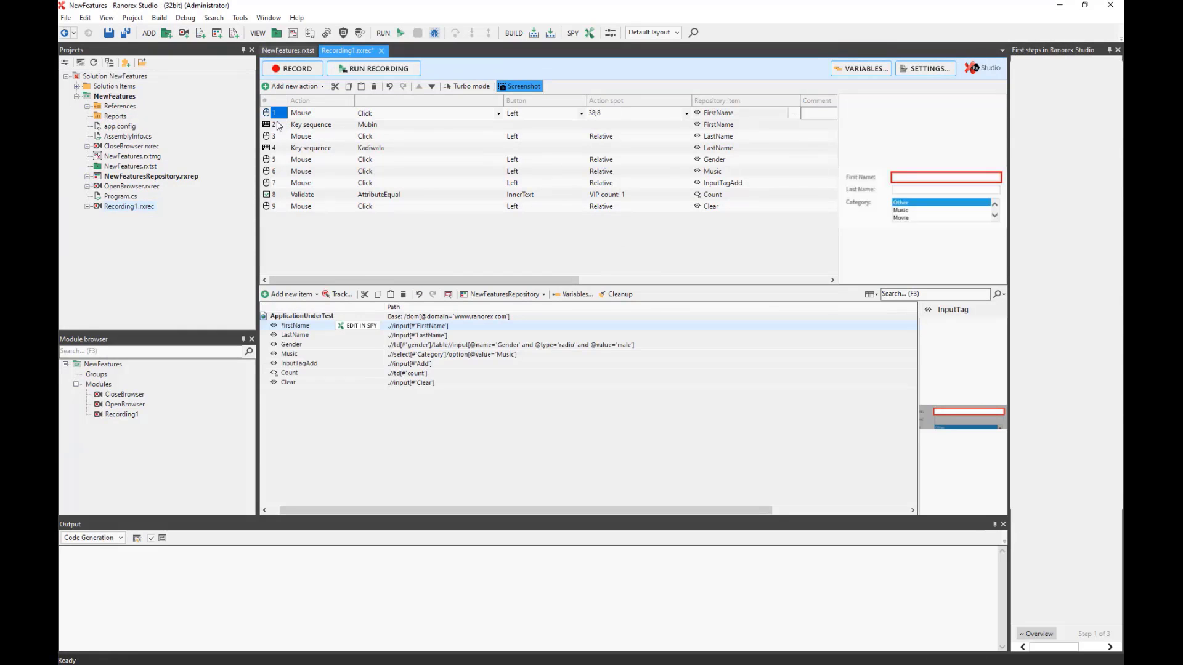
{"action": "left_click", "coordinate": [278, 137]}
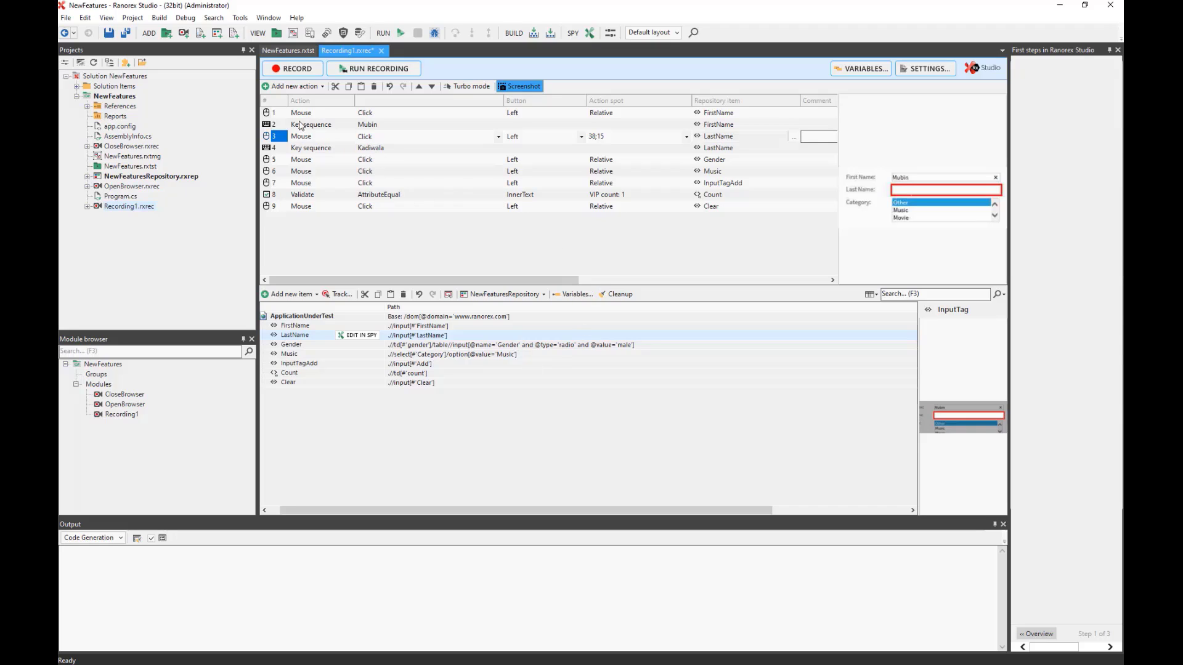
{"action": "left_click", "coordinate": [274, 115]}
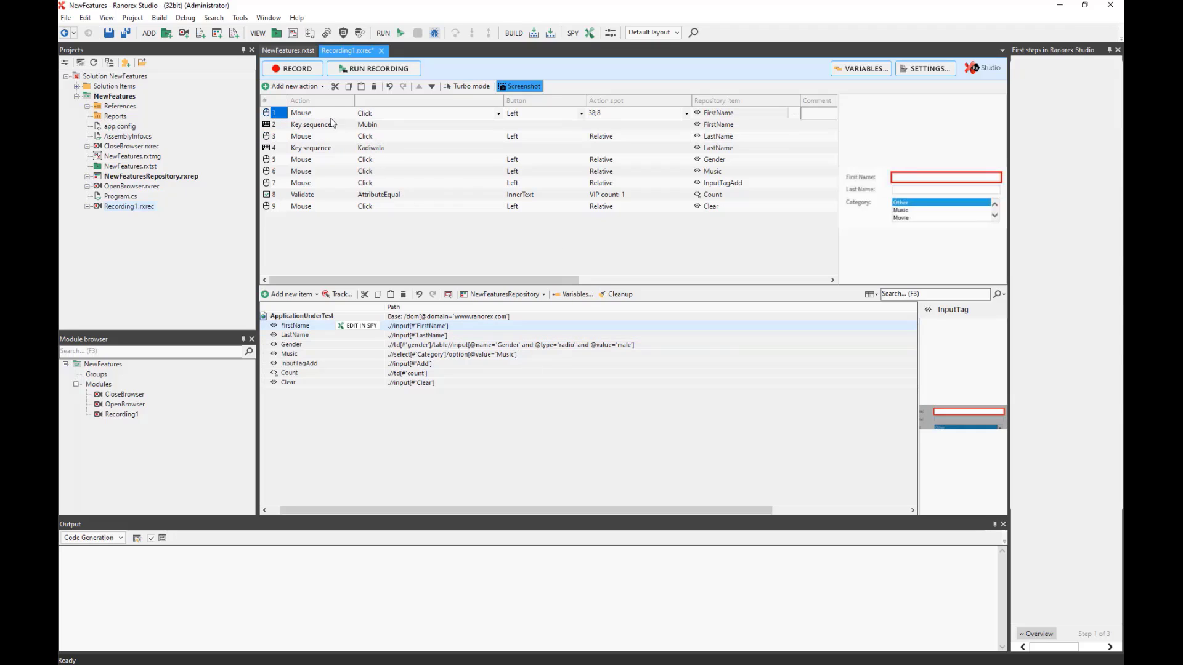
{"action": "left_click", "coordinate": [749, 128]}
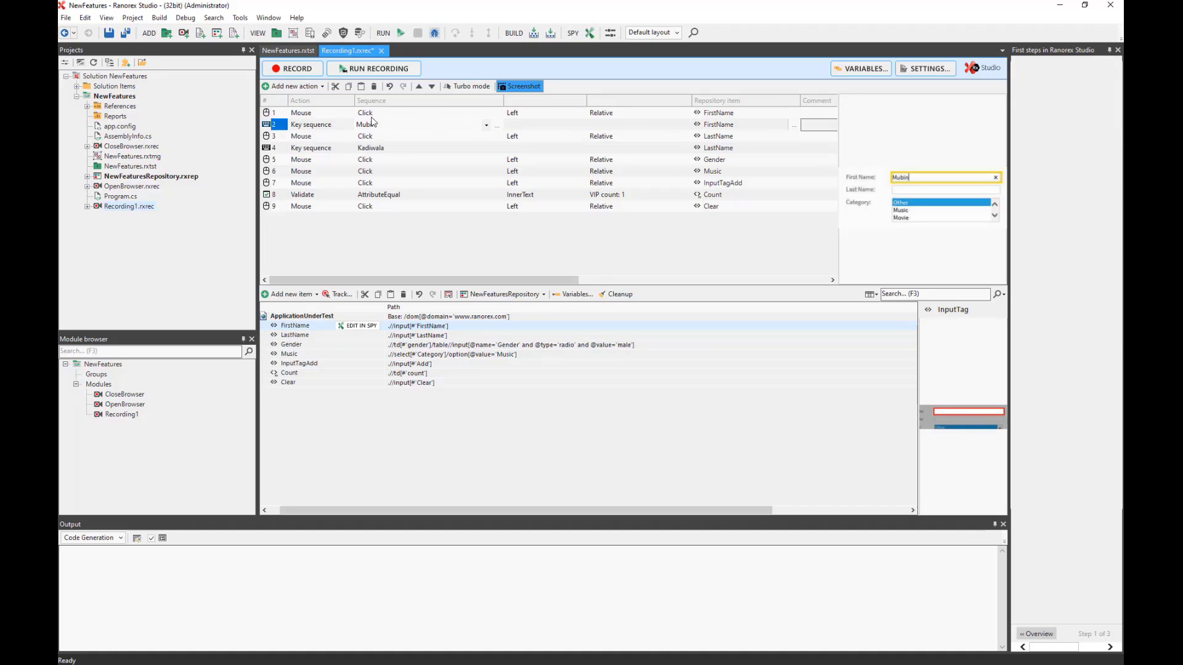
{"action": "left_click", "coordinate": [275, 148]}
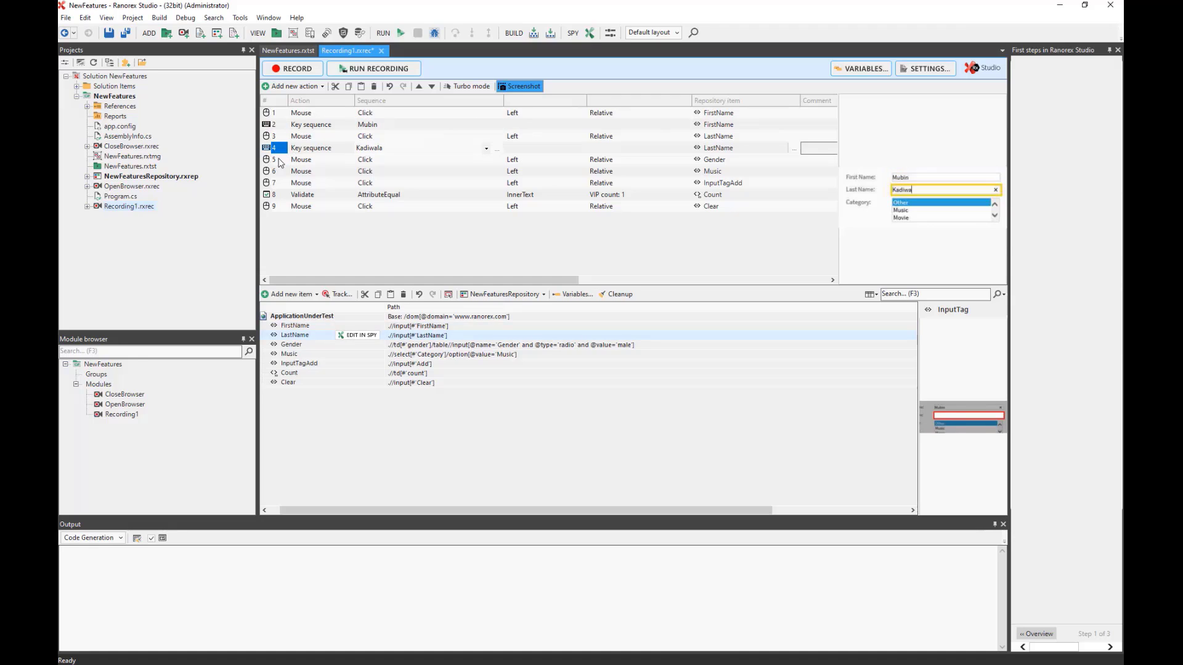
{"action": "left_click", "coordinate": [278, 160]}
{"action": "left_click", "coordinate": [277, 172]}
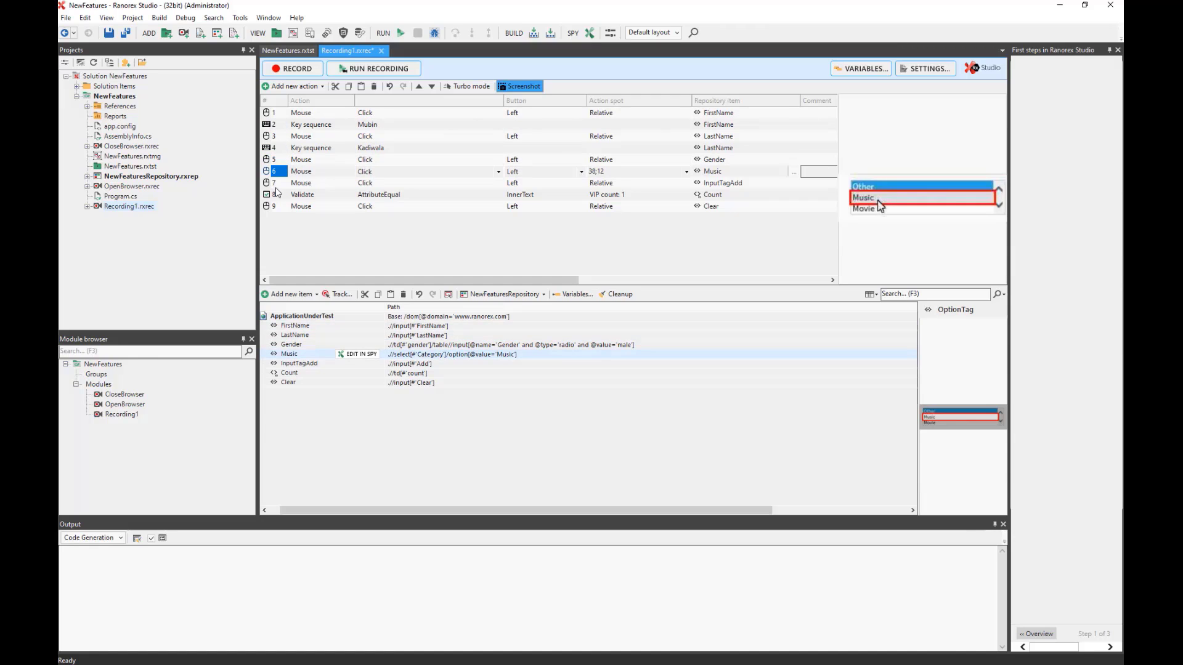
{"action": "left_click", "coordinate": [276, 187]}
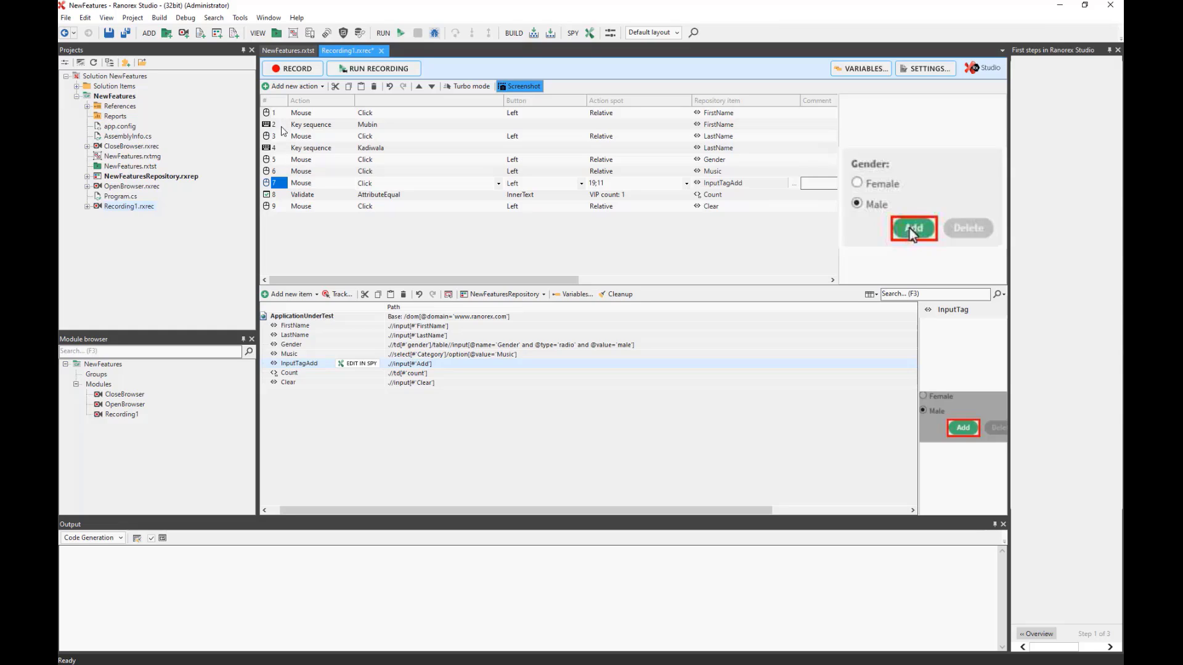
Drop the Count repository item after the validation step as a Capture screenshot action.
{"action": "left_click", "coordinate": [321, 86]}
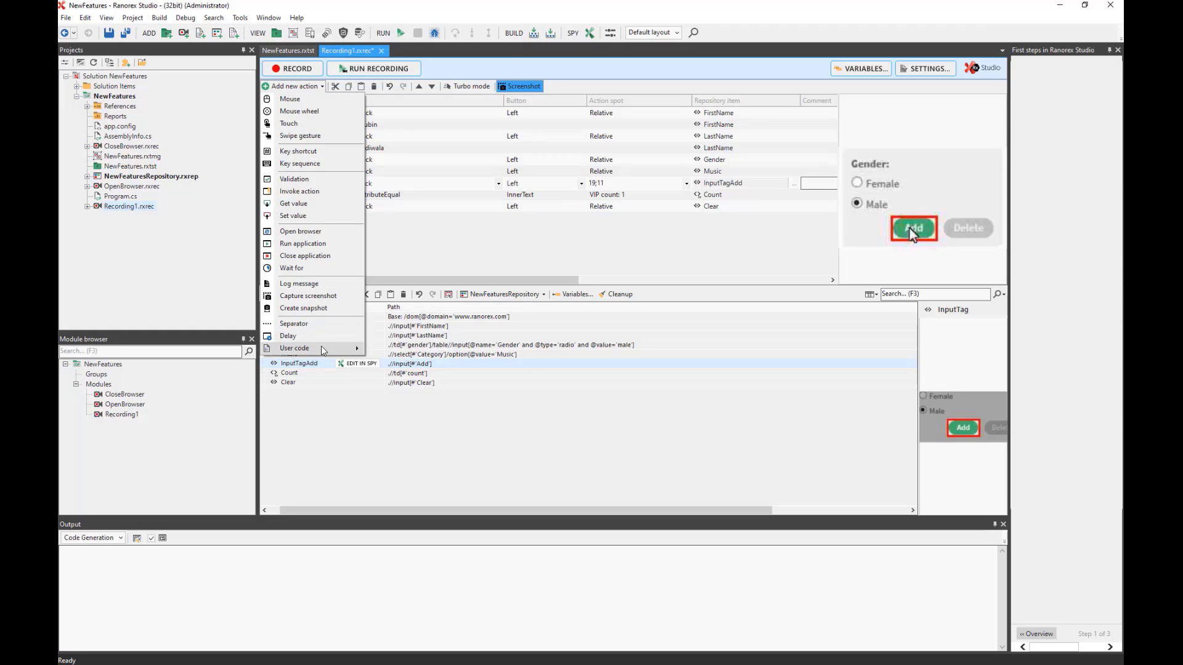
{"action": "mouse_move", "coordinate": [323, 350]}
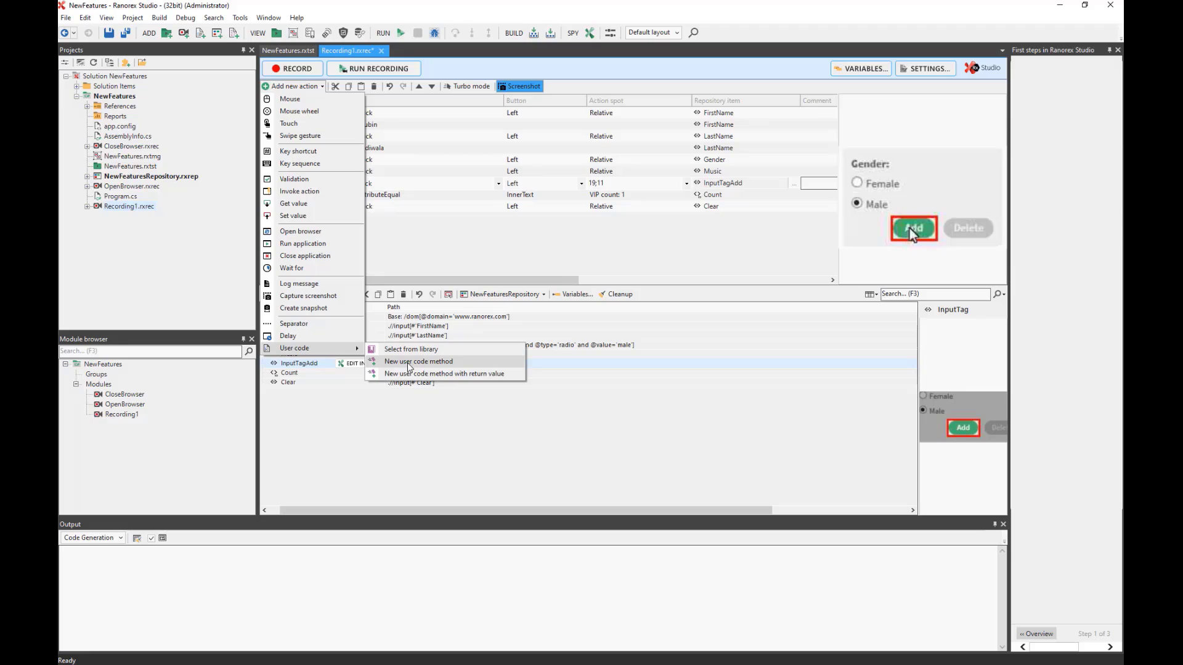
{"action": "left_click", "coordinate": [410, 241]}
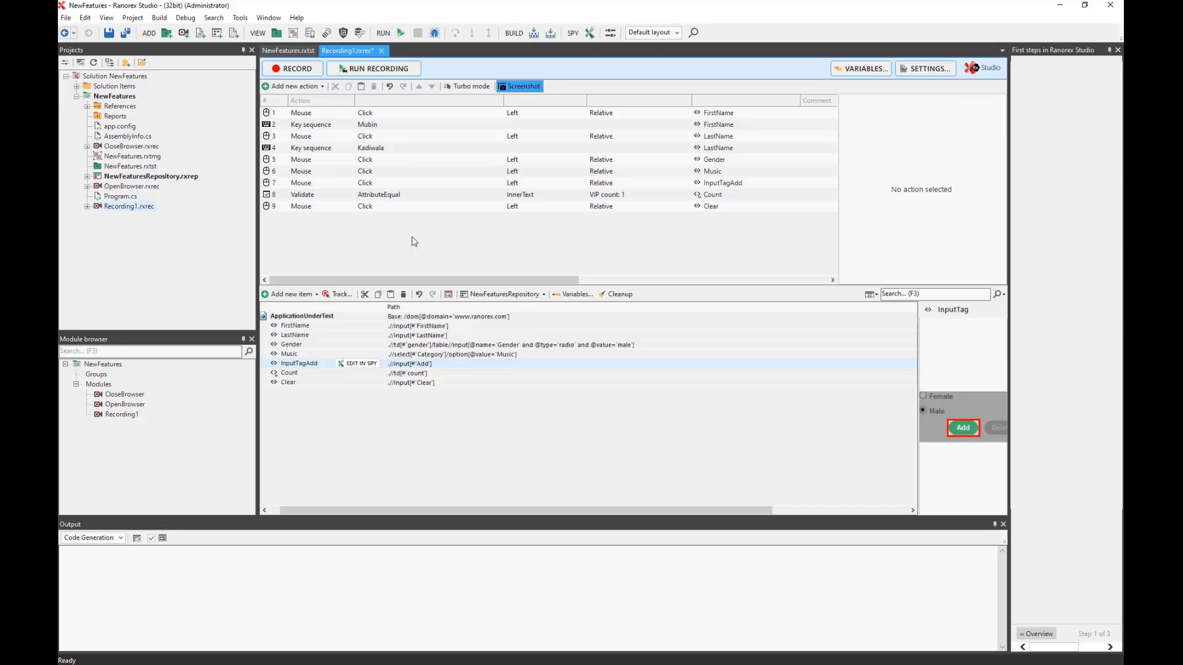
{"action": "left_click", "coordinate": [278, 195]}
{"action": "left_click", "coordinate": [279, 208]}
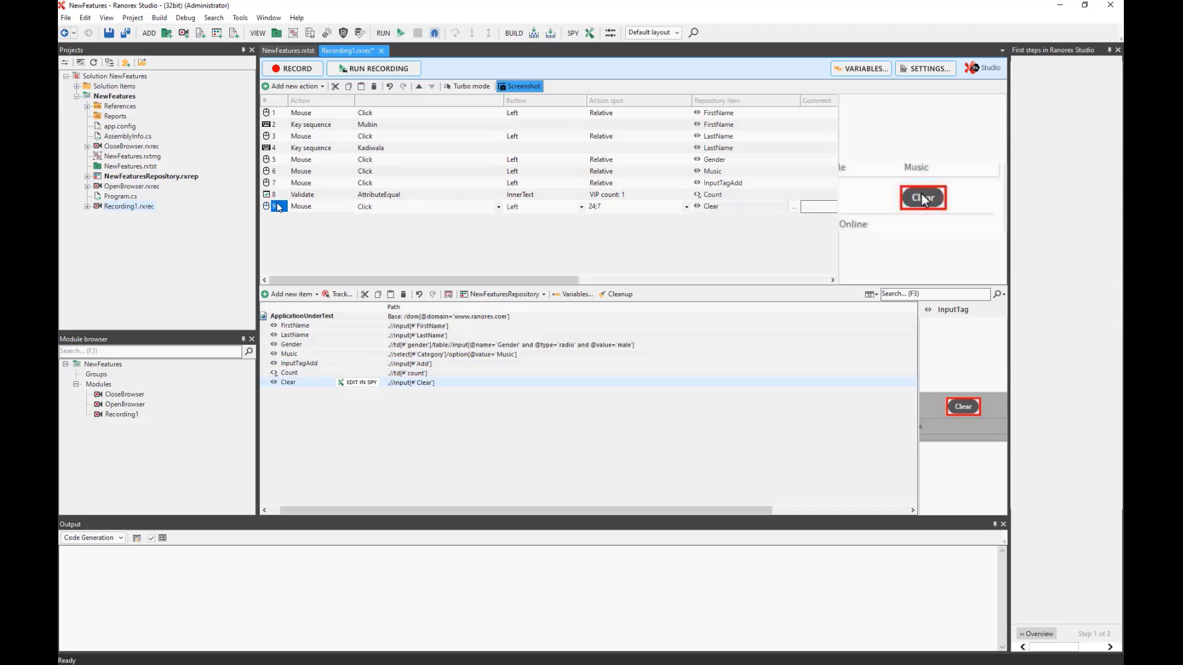
{"action": "left_click", "coordinate": [281, 195]}
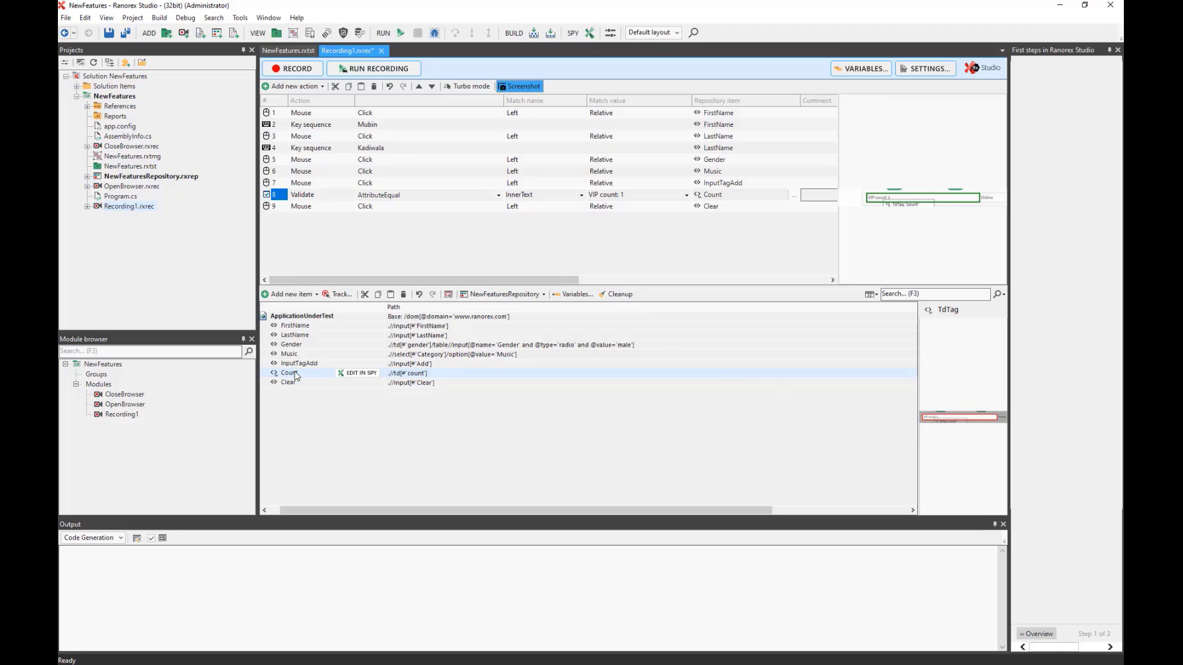
{"action": "left_click_drag", "start_coordinate": [294, 376], "coordinate": [298, 205]}
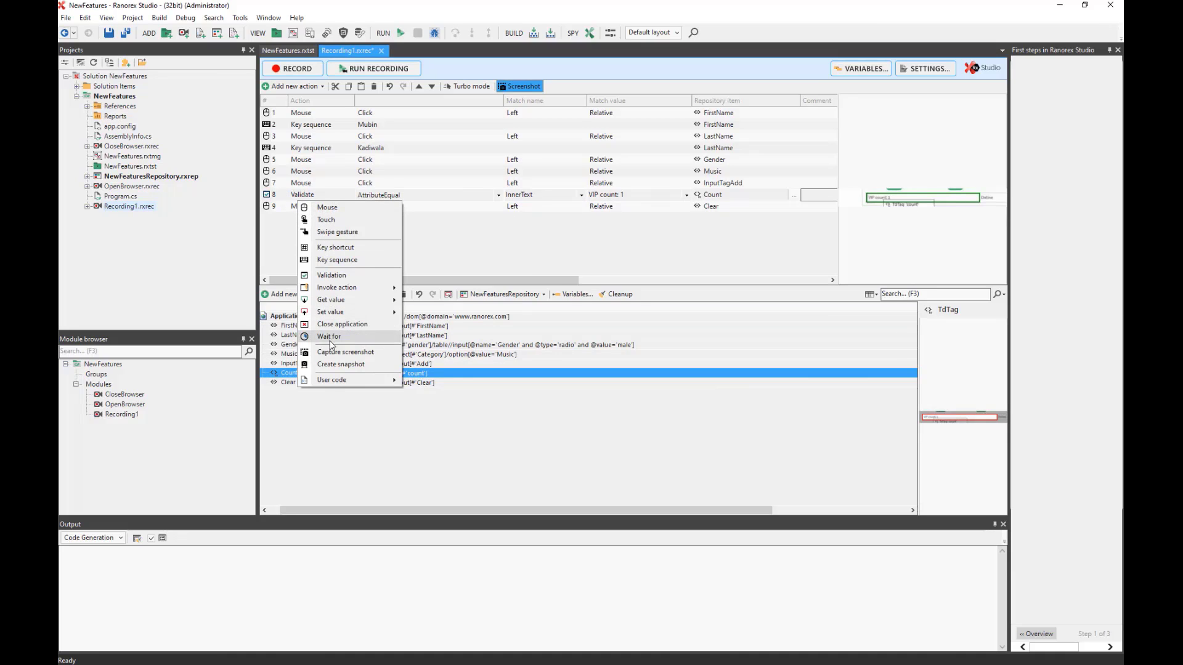
{"action": "left_click", "coordinate": [333, 359]}
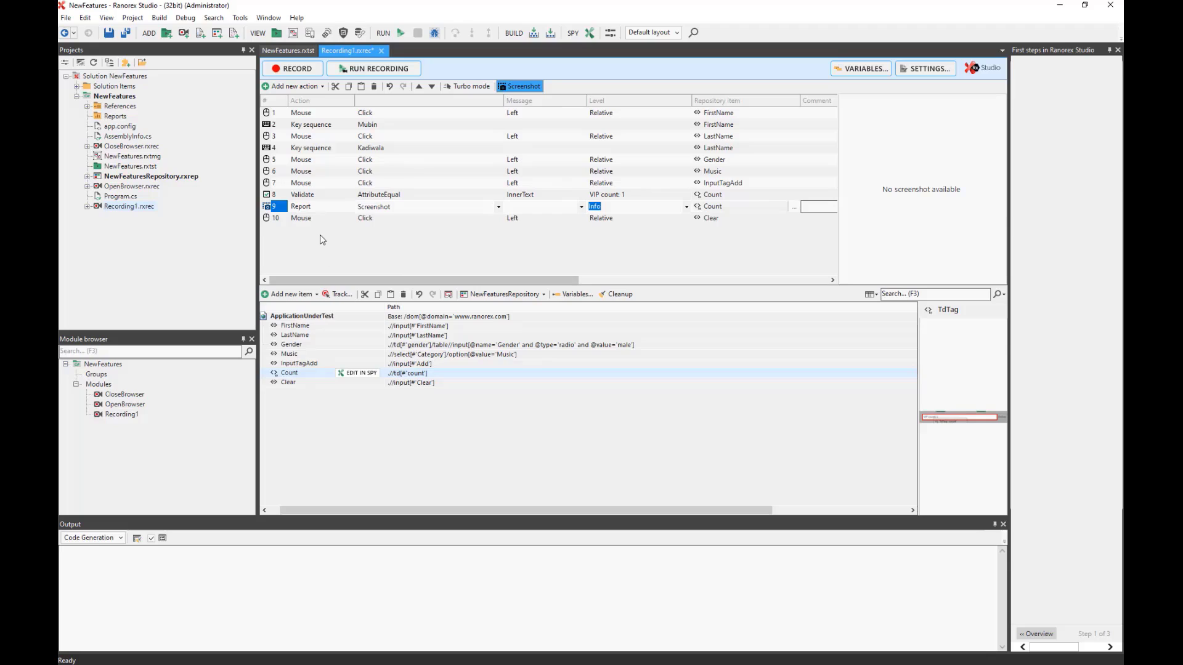
Close the browser and run the NewFeatures test suite, getting 1x Success with no errors in 12.25s.
{"action": "left_click", "coordinate": [288, 50]}
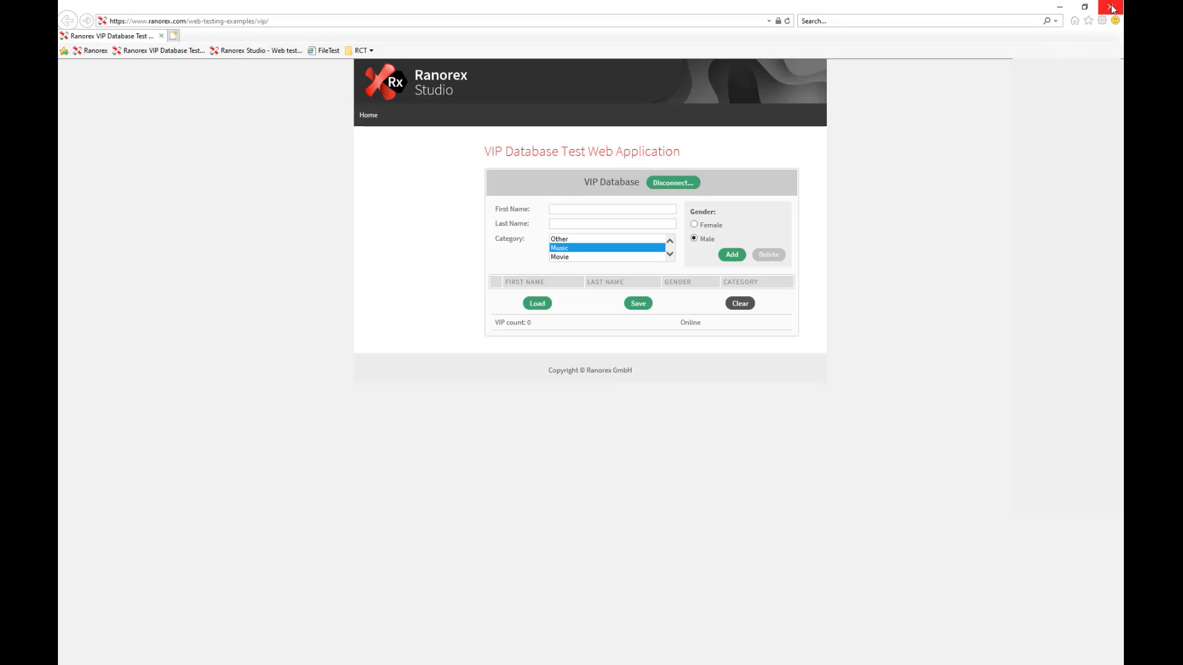
{"action": "left_click", "coordinate": [1112, 8]}
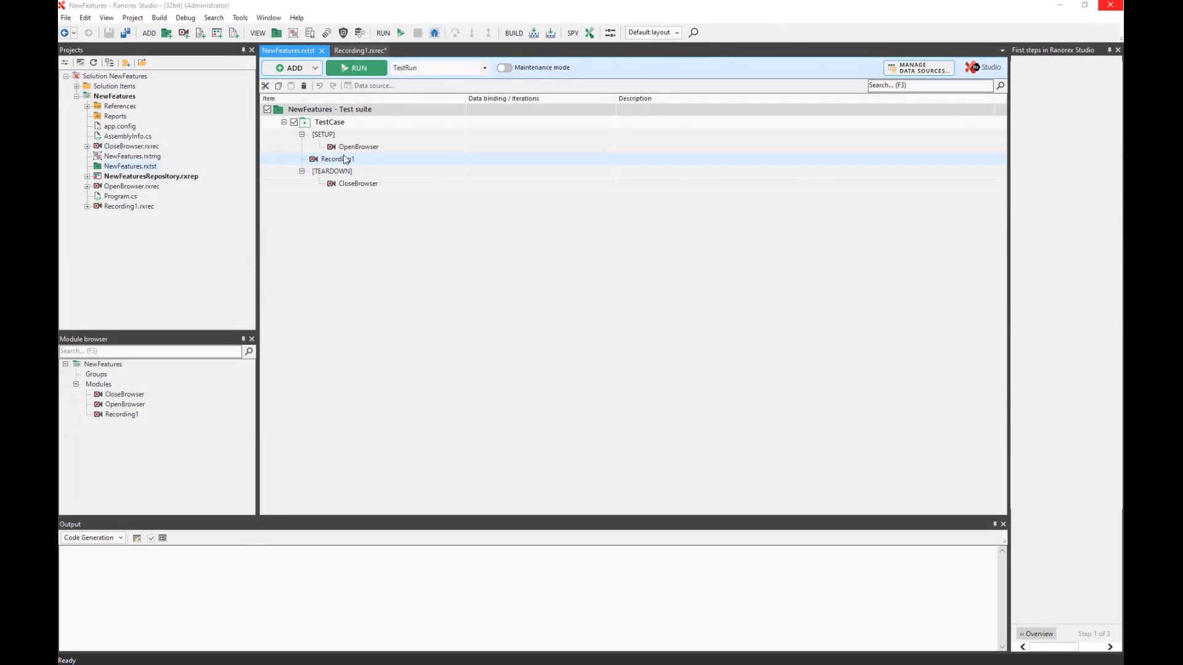
{"action": "left_click", "coordinate": [357, 69]}
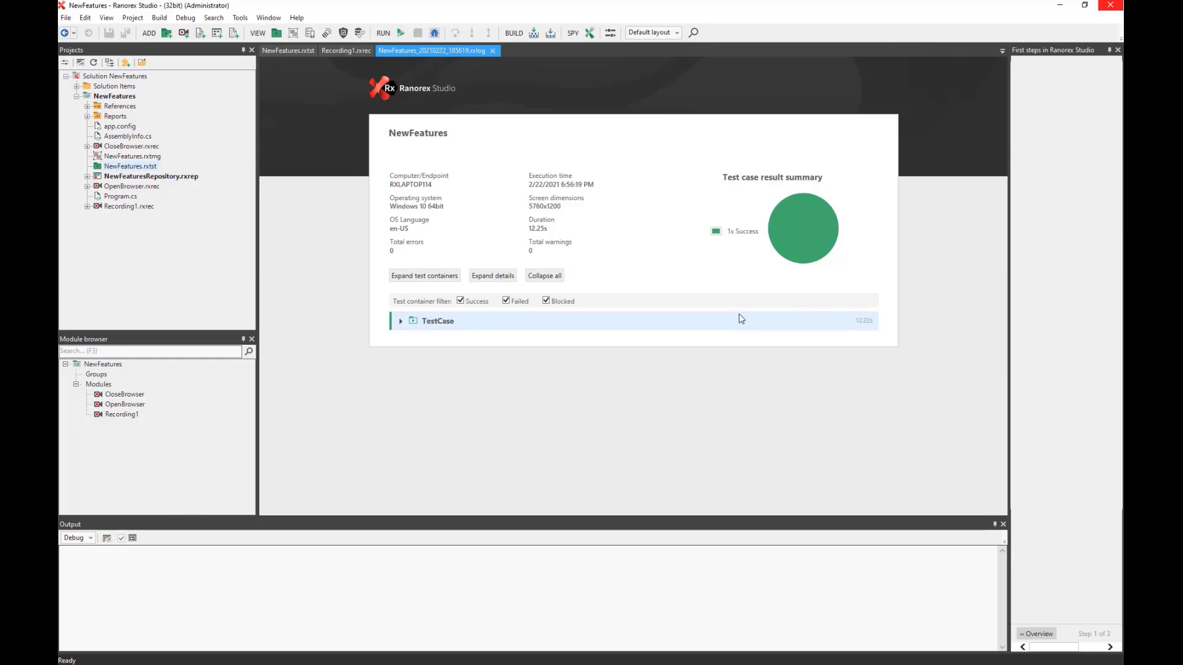
Expand the run report's step details, view the enlarged VIP count screenshot, then close the report.
{"action": "left_click", "coordinate": [495, 277]}
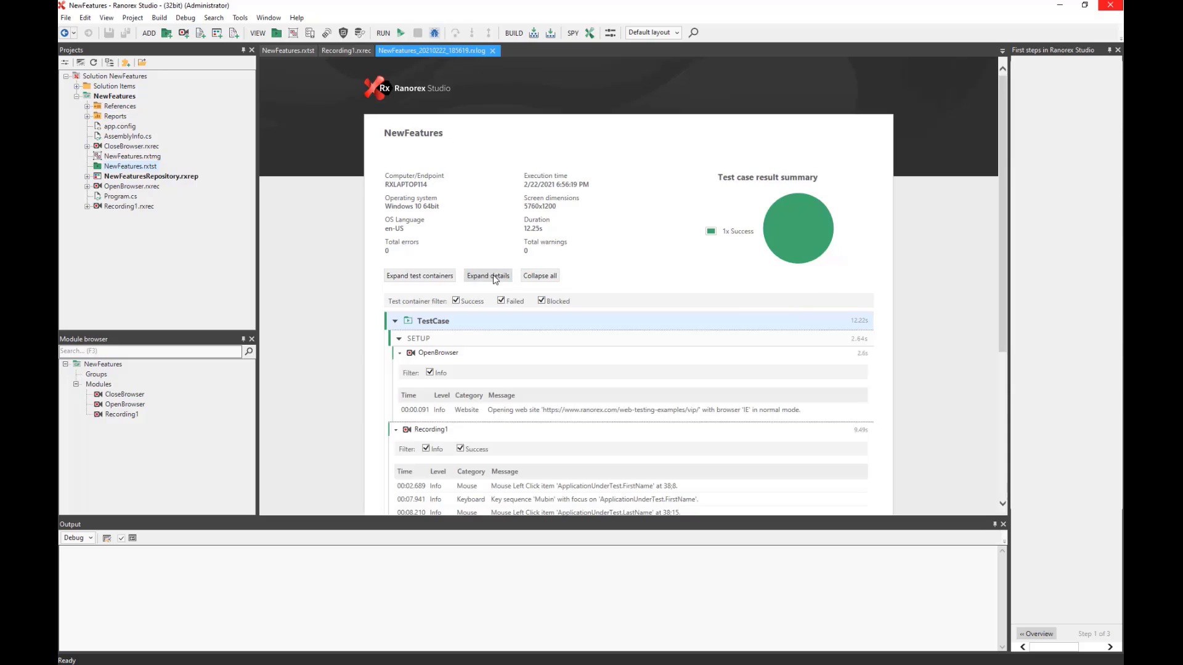
{"action": "scroll", "coordinate": [487, 320], "scroll_direction": "down", "scroll_amount": 4}
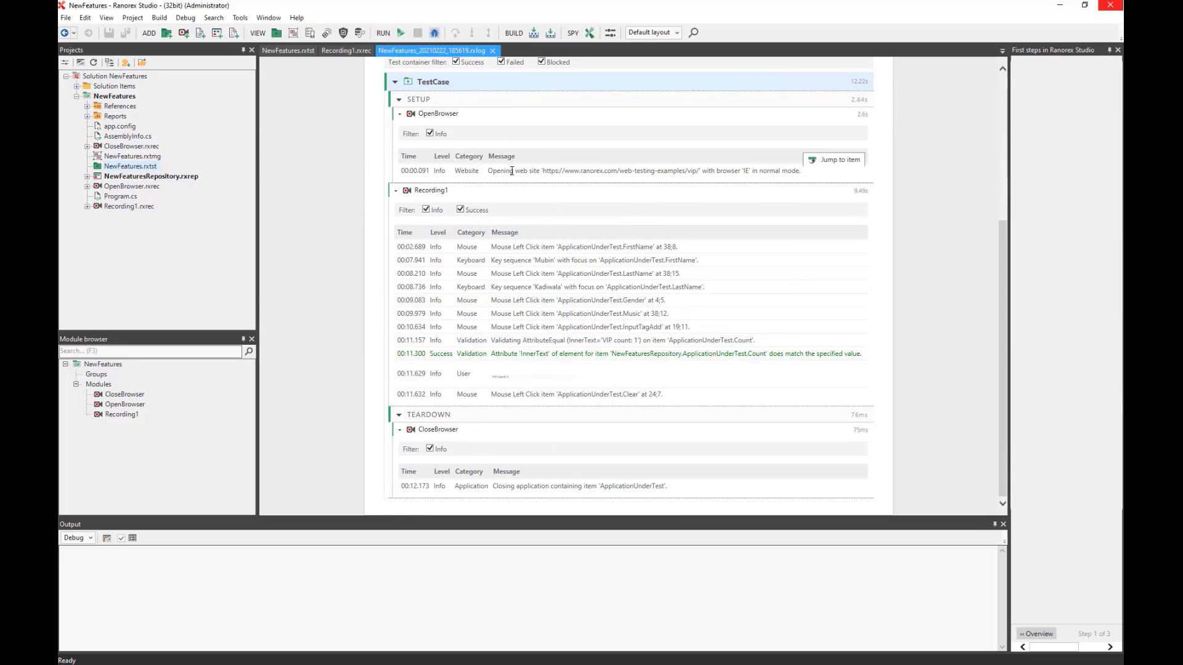
{"action": "left_click", "coordinate": [509, 379]}
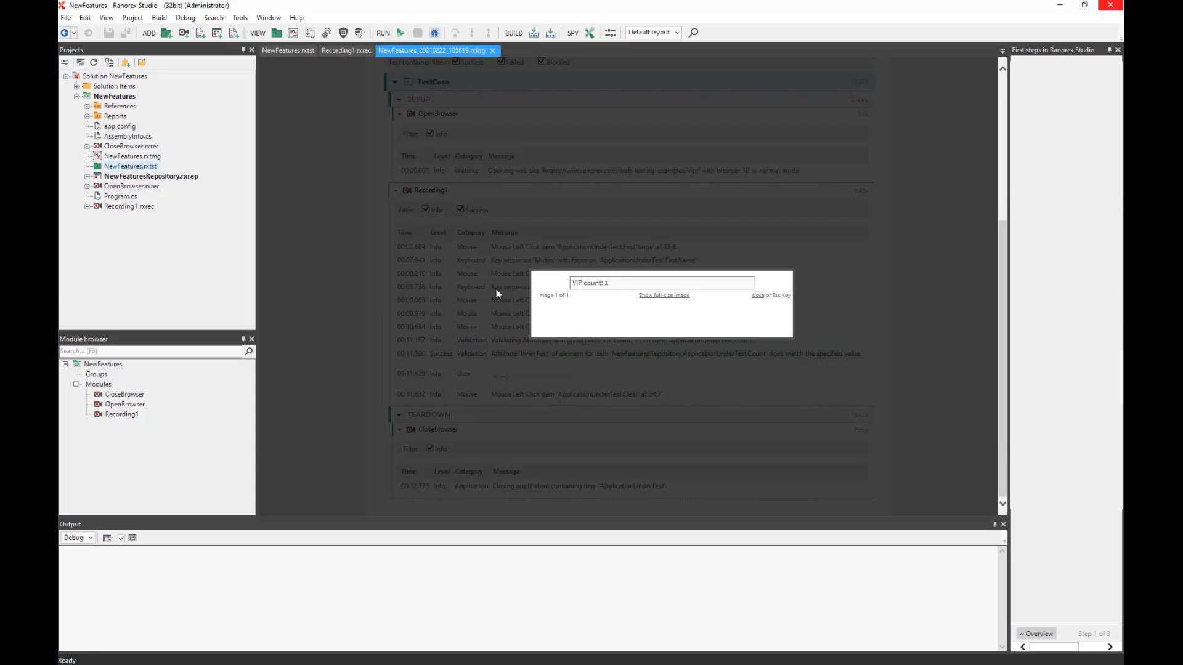
{"action": "left_click", "coordinate": [427, 309]}
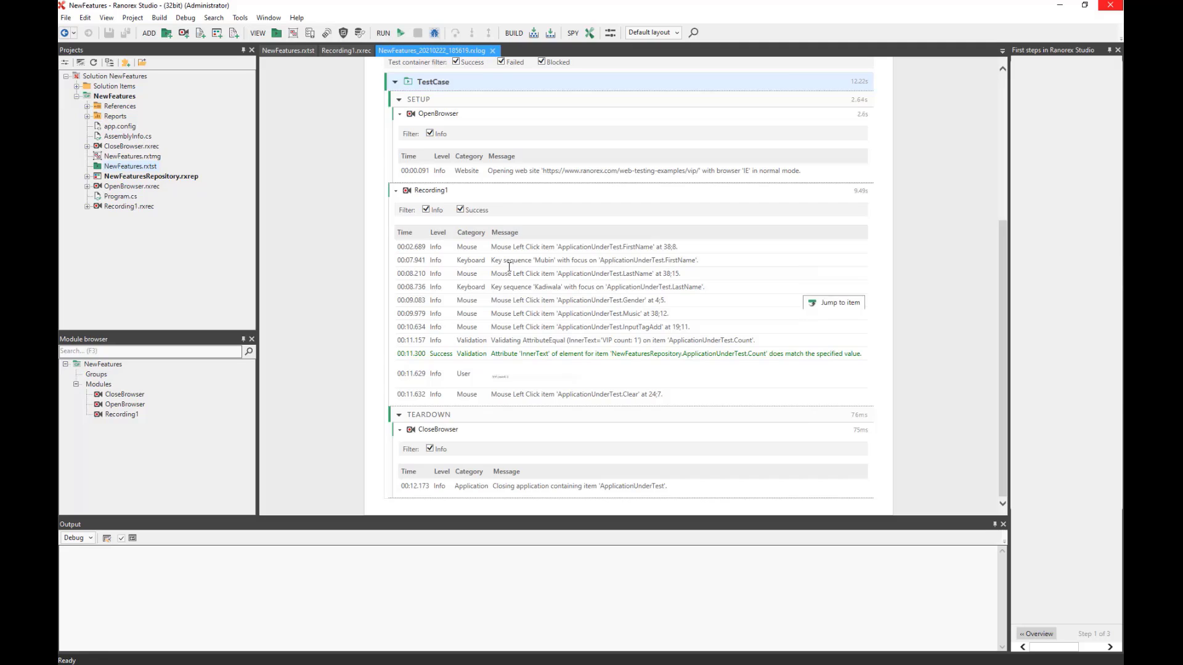
{"action": "left_click", "coordinate": [493, 50]}
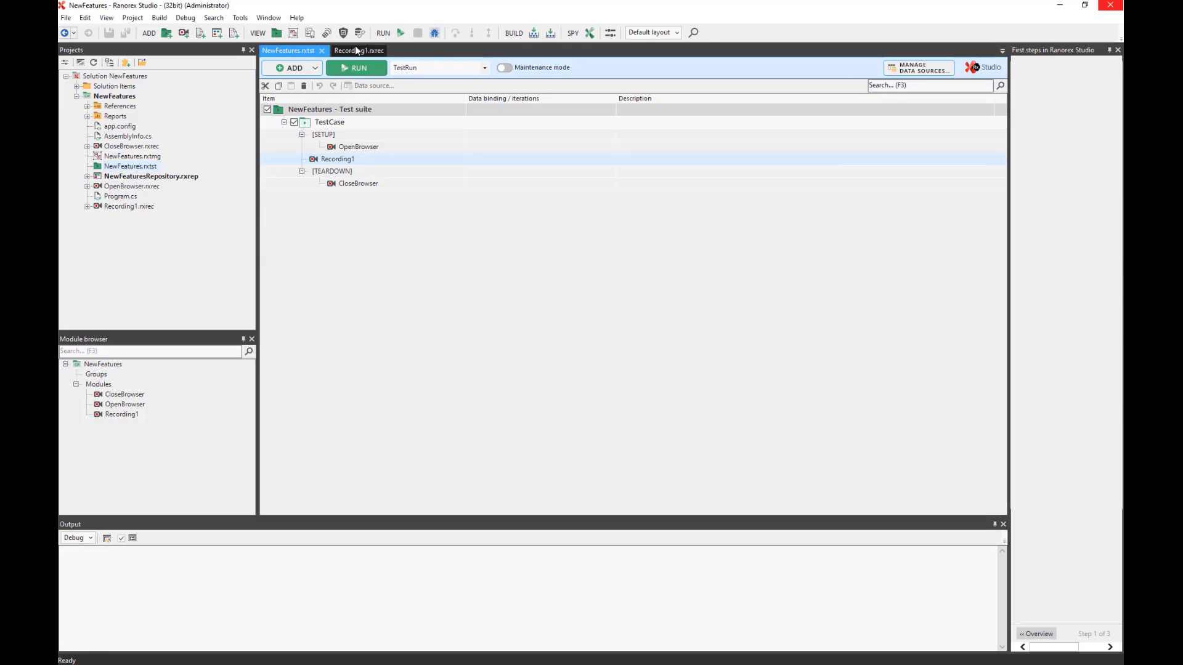
In Recording1, select the Gender repository item and edit its path in Spy.
{"action": "left_click", "coordinate": [354, 52]}
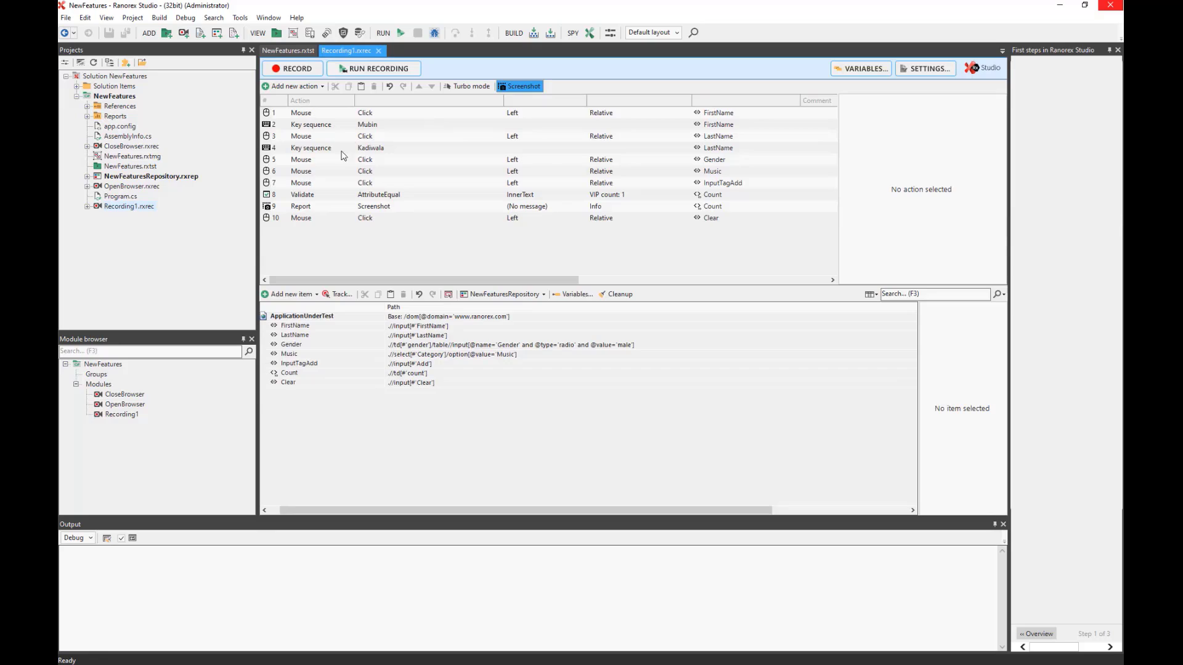
{"action": "left_click", "coordinate": [291, 172]}
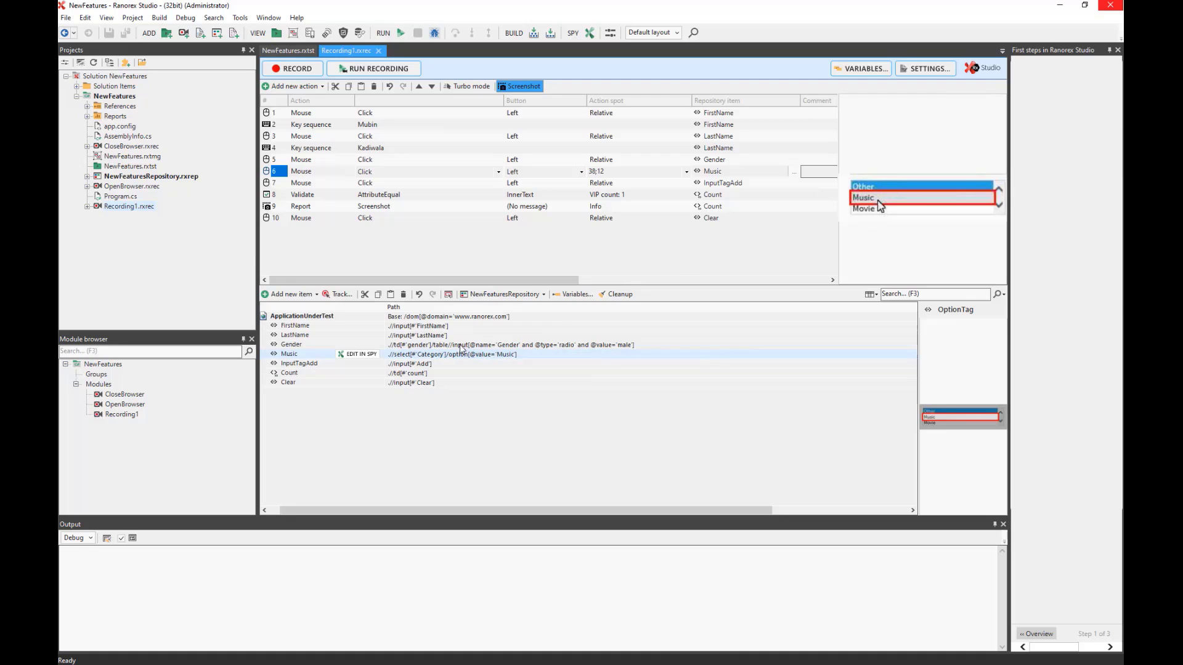
{"action": "left_click", "coordinate": [408, 345]}
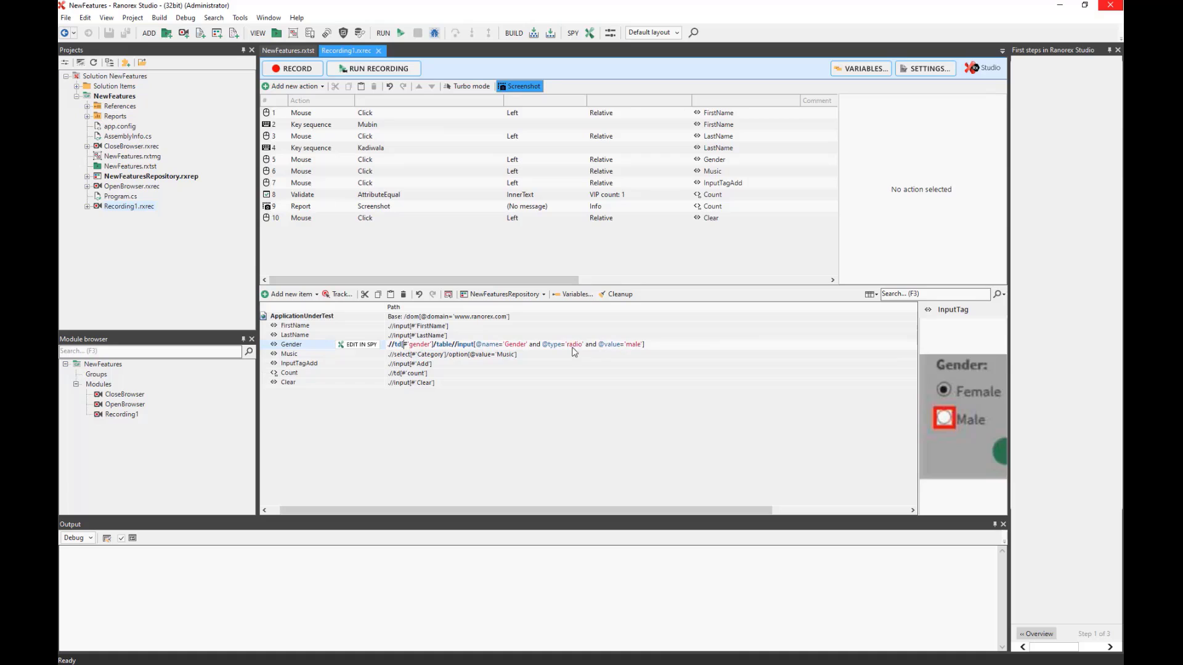
{"action": "left_click", "coordinate": [365, 346]}
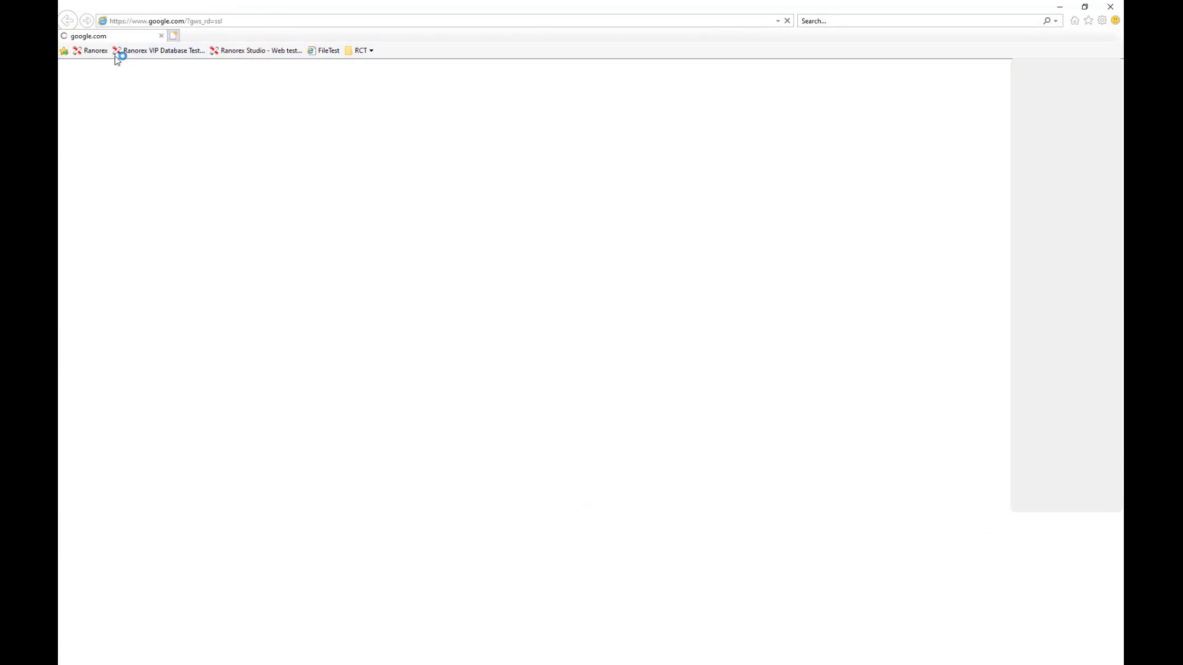
Load the Ranorex VIP Database Test page from the favorites bar.
{"action": "left_click", "coordinate": [92, 50]}
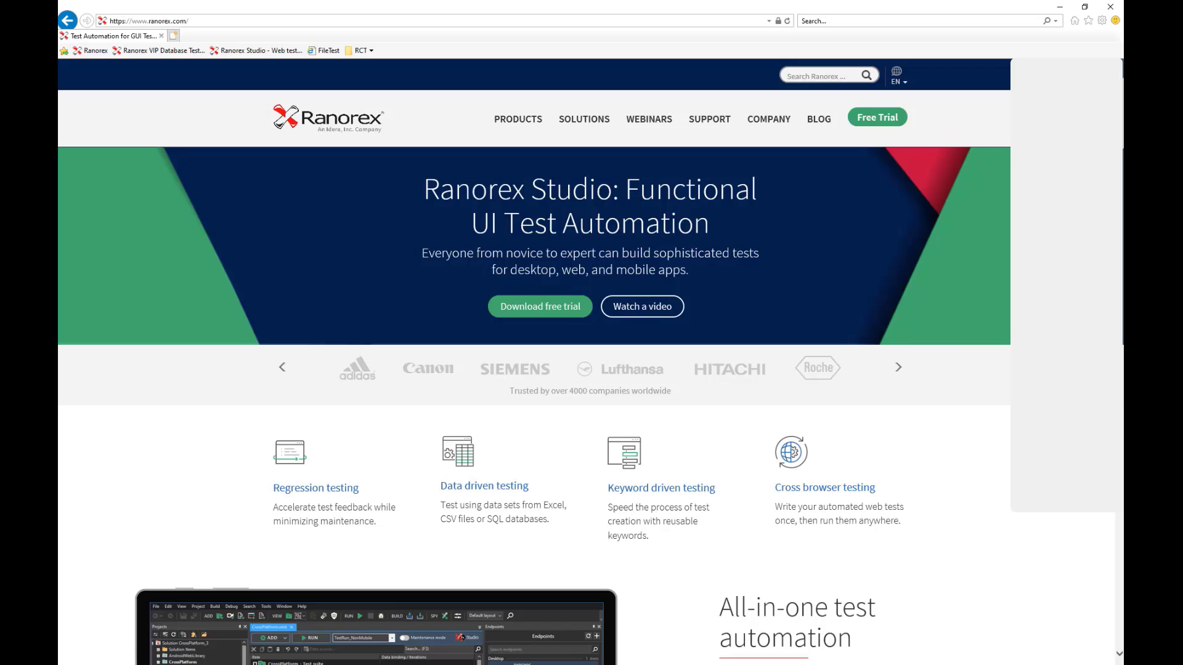
{"action": "left_click", "coordinate": [158, 50]}
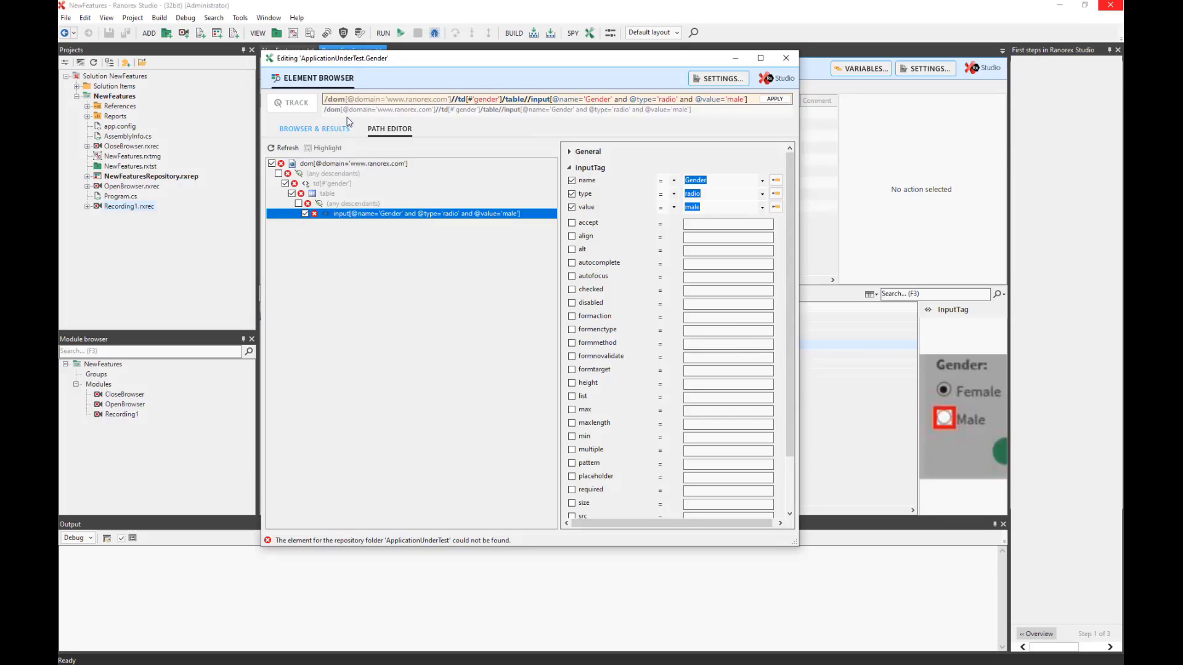
Refresh and highlight the Gender path so it matches one element, then view it in Browser & Results.
{"action": "left_click", "coordinate": [289, 149]}
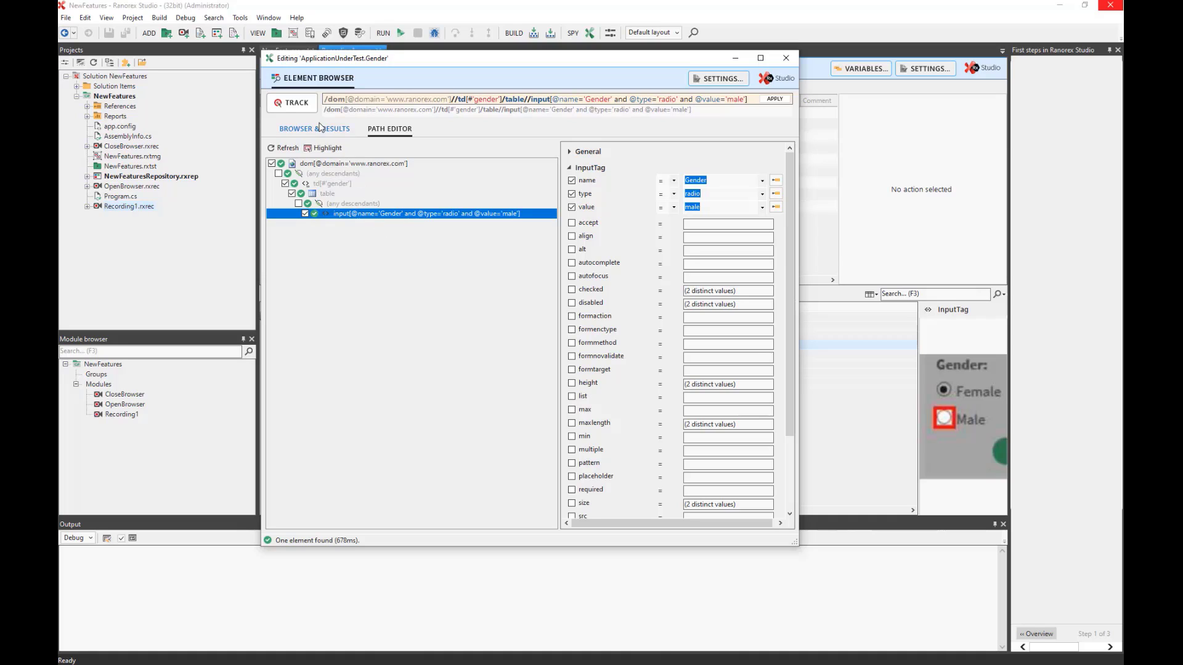
{"action": "left_click", "coordinate": [327, 148]}
{"action": "left_click", "coordinate": [298, 128]}
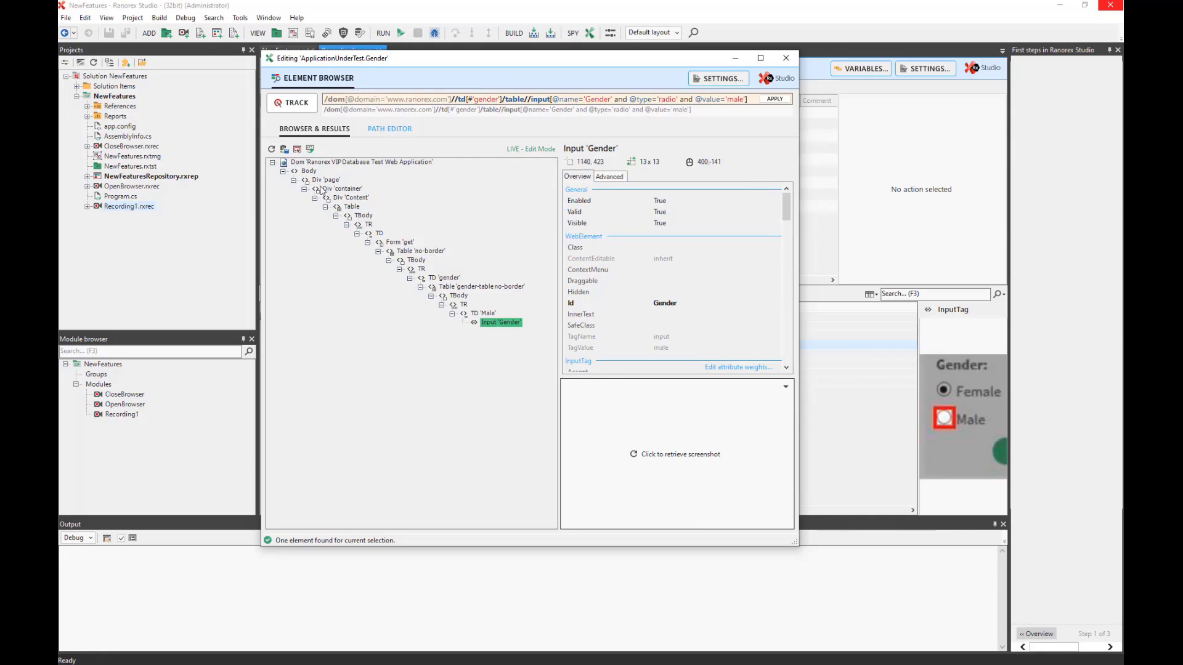
Select the Gender input in the element tree and capture its screenshot.
{"action": "left_click", "coordinate": [500, 322]}
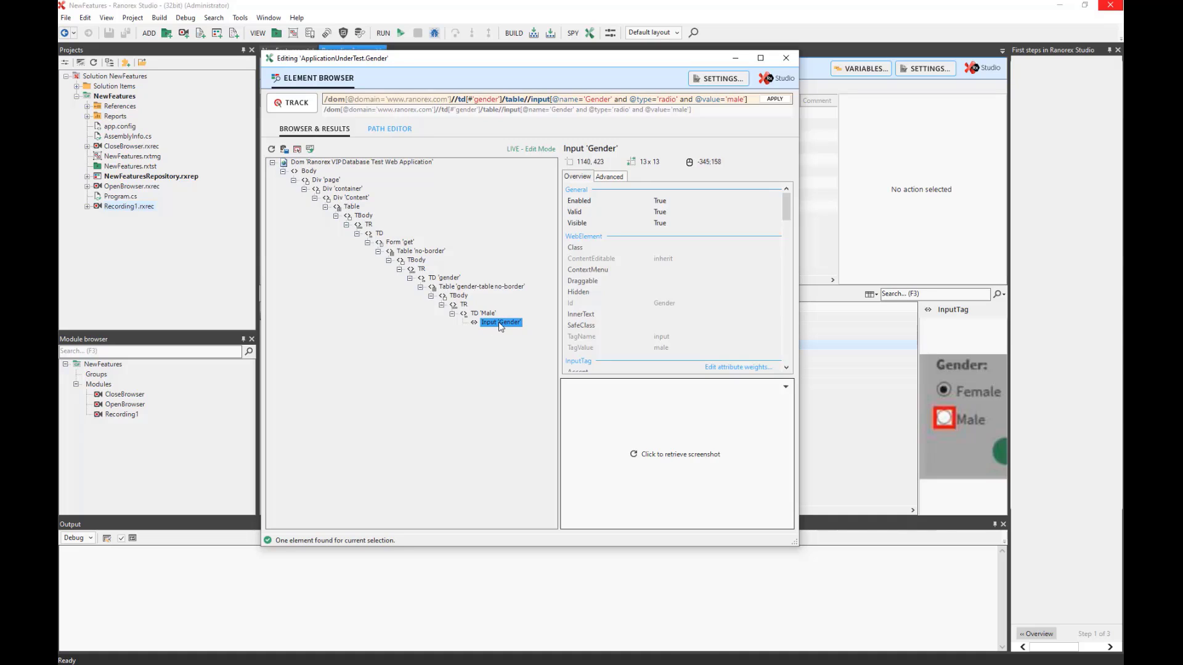
{"action": "left_click", "coordinate": [678, 461]}
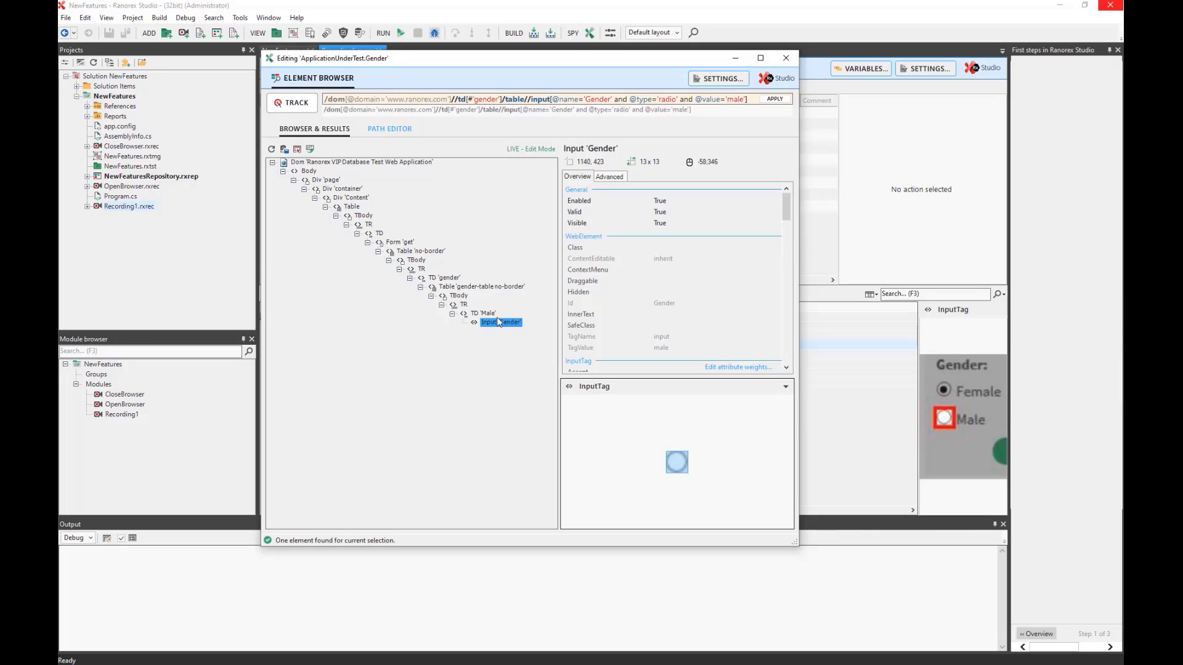
{"action": "scroll", "coordinate": [606, 225], "scroll_direction": "down", "scroll_amount": 3}
{"action": "scroll", "coordinate": [613, 237], "scroll_direction": "up", "scroll_amount": 3}
Highlight the path's leading part, then its input step, then the /dom root step.
{"action": "left_click_drag", "start_coordinate": [531, 99], "coordinate": [311, 97]}
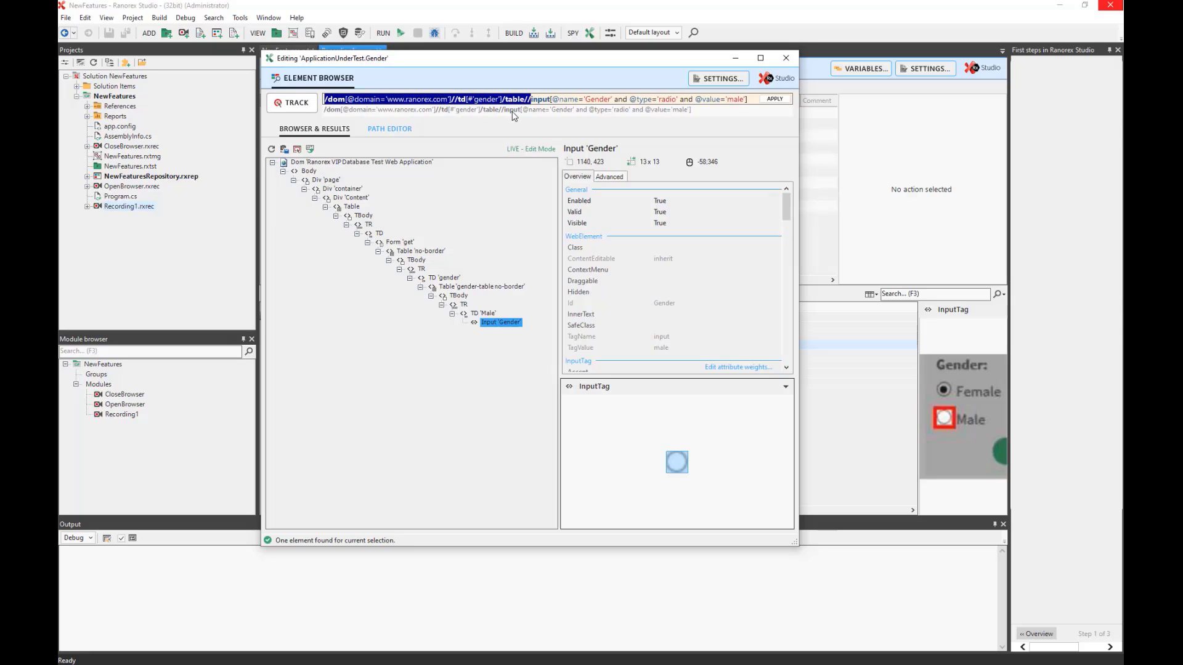
{"action": "left_click", "coordinate": [533, 100]}
{"action": "left_click_drag", "start_coordinate": [532, 104], "coordinate": [766, 117]}
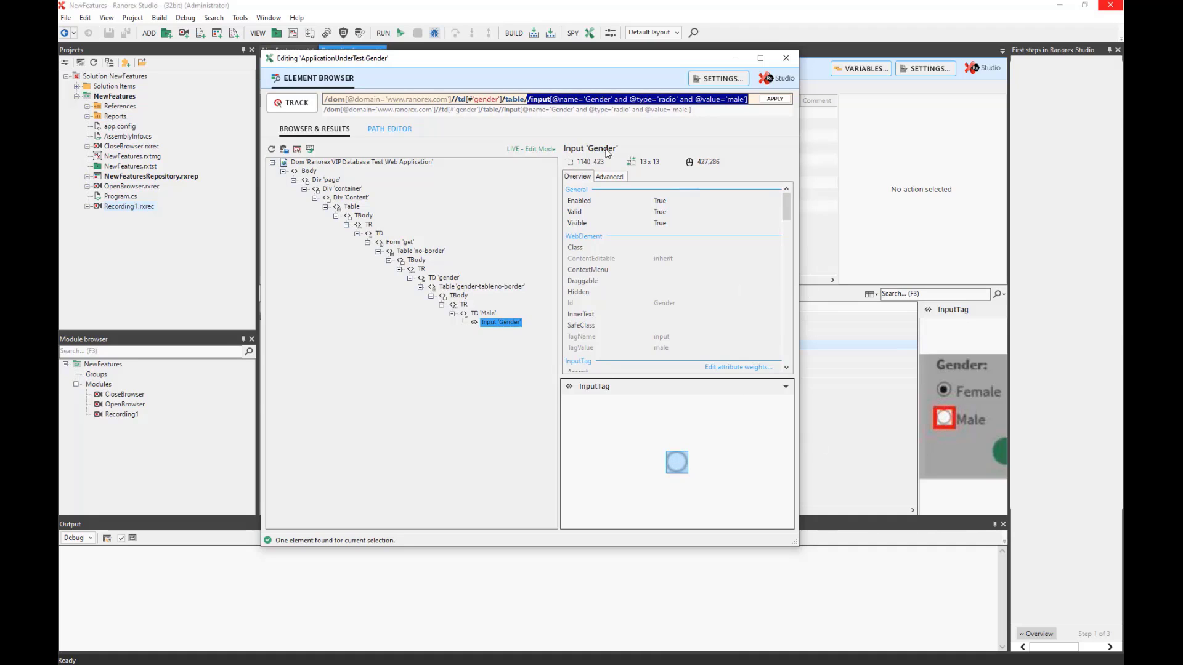
{"action": "left_click", "coordinate": [417, 102]}
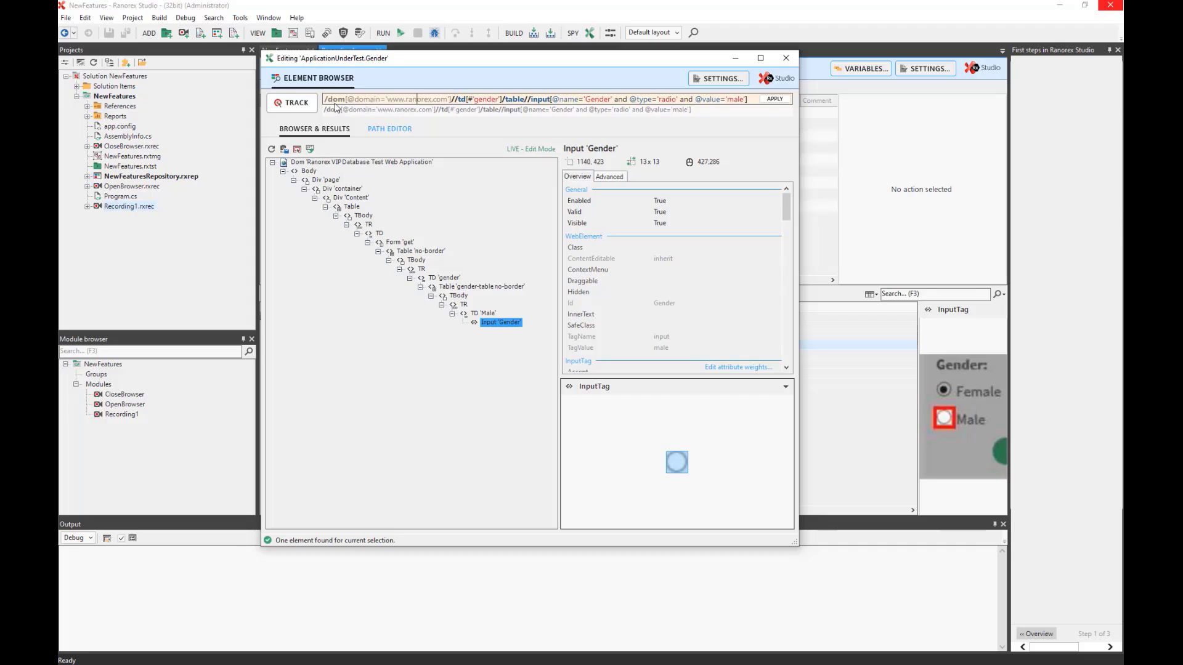
{"action": "left_click_drag", "start_coordinate": [325, 103], "coordinate": [375, 102]}
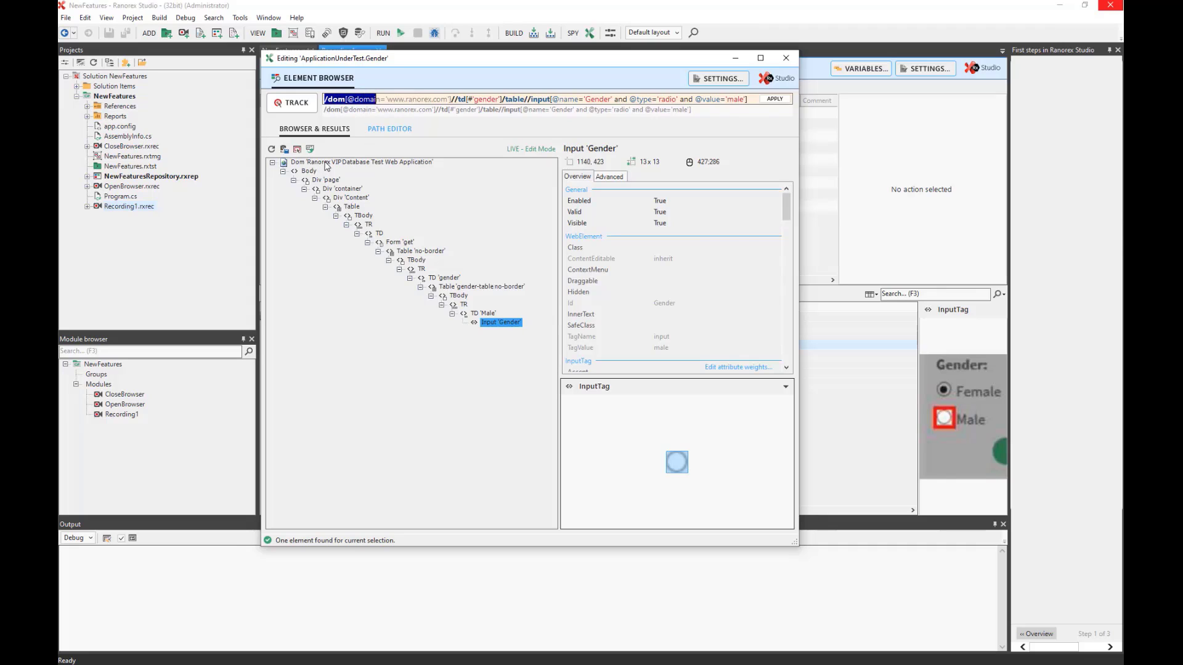
{"action": "left_click", "coordinate": [327, 161]}
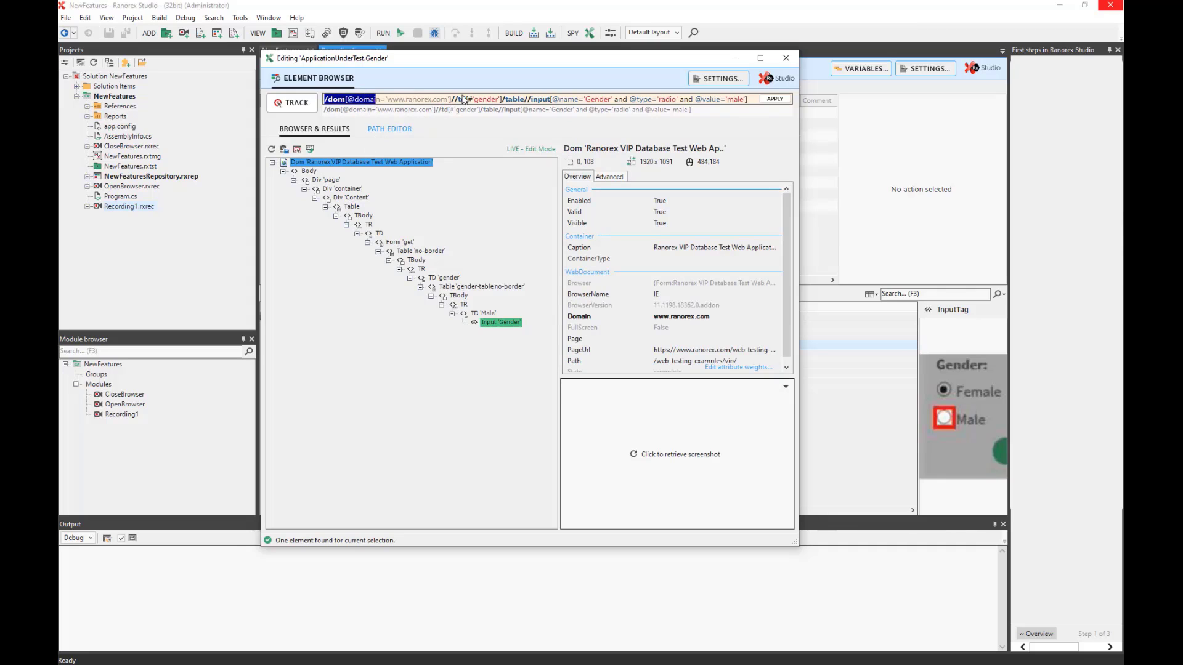
{"action": "left_click_drag", "start_coordinate": [459, 105], "coordinate": [456, 106]}
{"action": "left_click", "coordinate": [459, 106]}
{"action": "left_click_drag", "start_coordinate": [456, 102], "coordinate": [503, 109]}
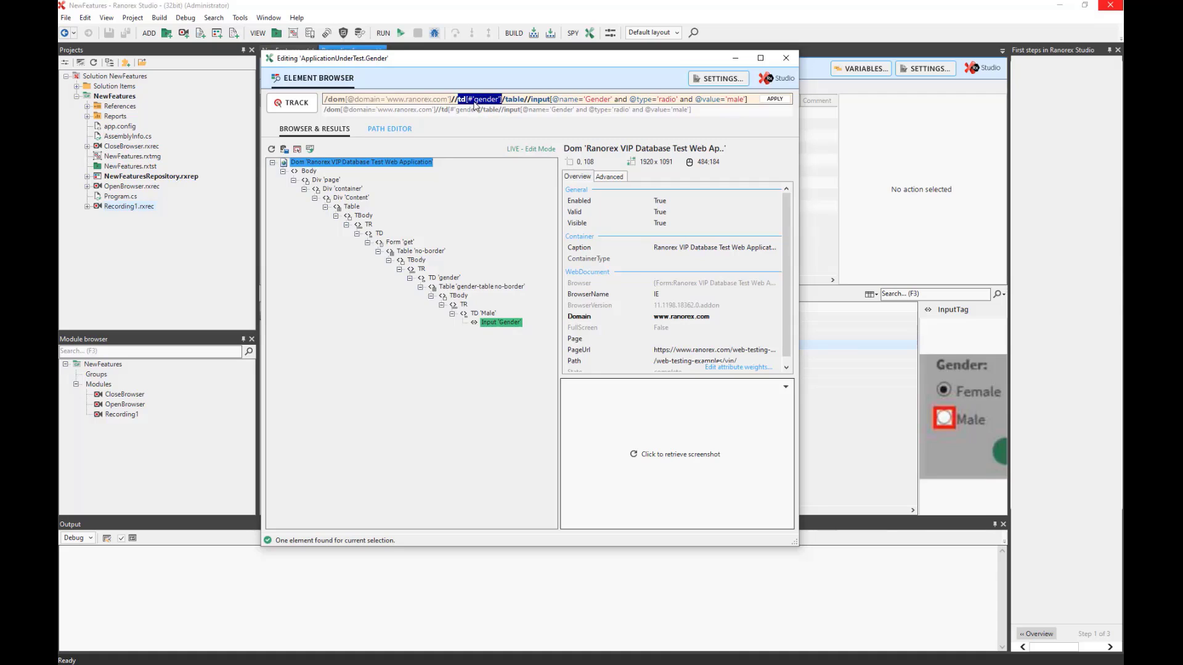
{"action": "left_click", "coordinate": [475, 103]}
{"action": "left_click_drag", "start_coordinate": [474, 103], "coordinate": [470, 104]}
{"action": "left_click", "coordinate": [486, 104]}
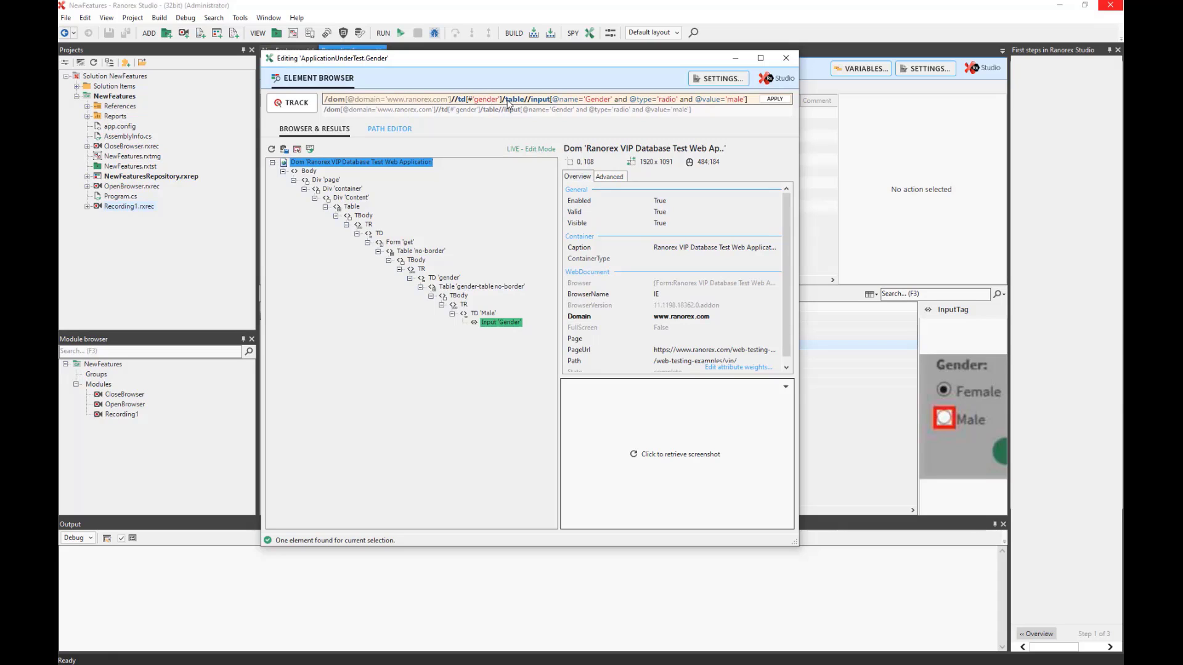
{"action": "left_click_drag", "start_coordinate": [506, 103], "coordinate": [503, 104]}
{"action": "left_click", "coordinate": [528, 100]}
{"action": "type", "text": "?/"}
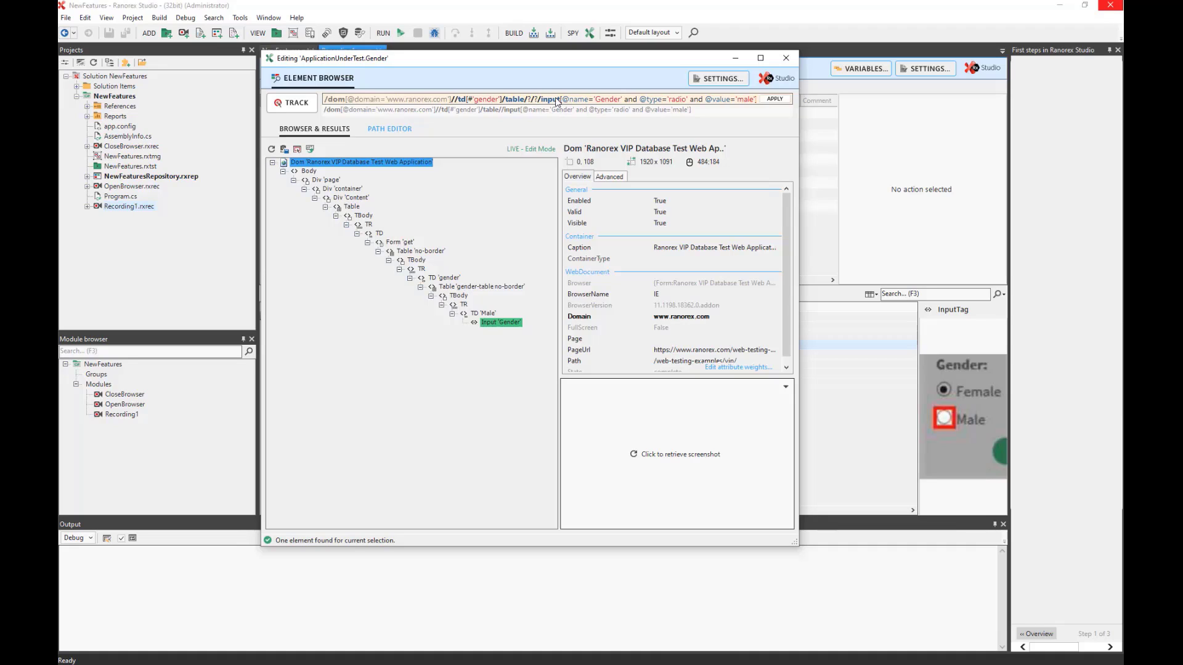
{"action": "type", "text": "?/"}
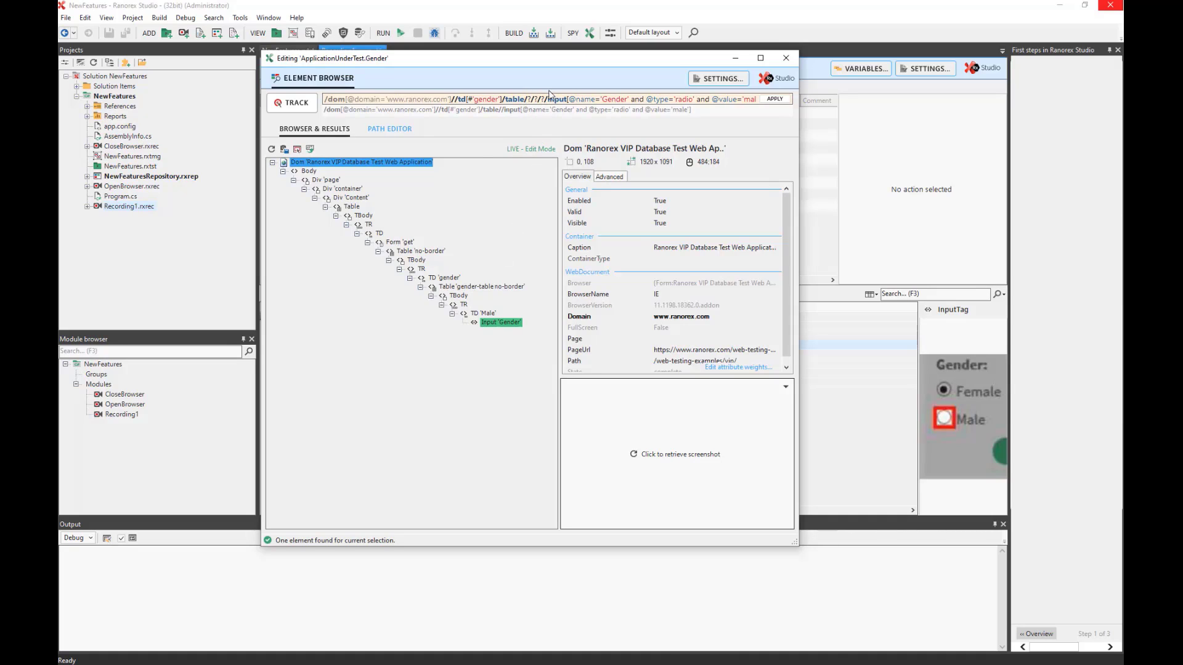
{"action": "left_click_drag", "start_coordinate": [544, 99], "coordinate": [568, 102]}
{"action": "left_click", "coordinate": [548, 101]}
{"action": "type", "text": "/?/?"}
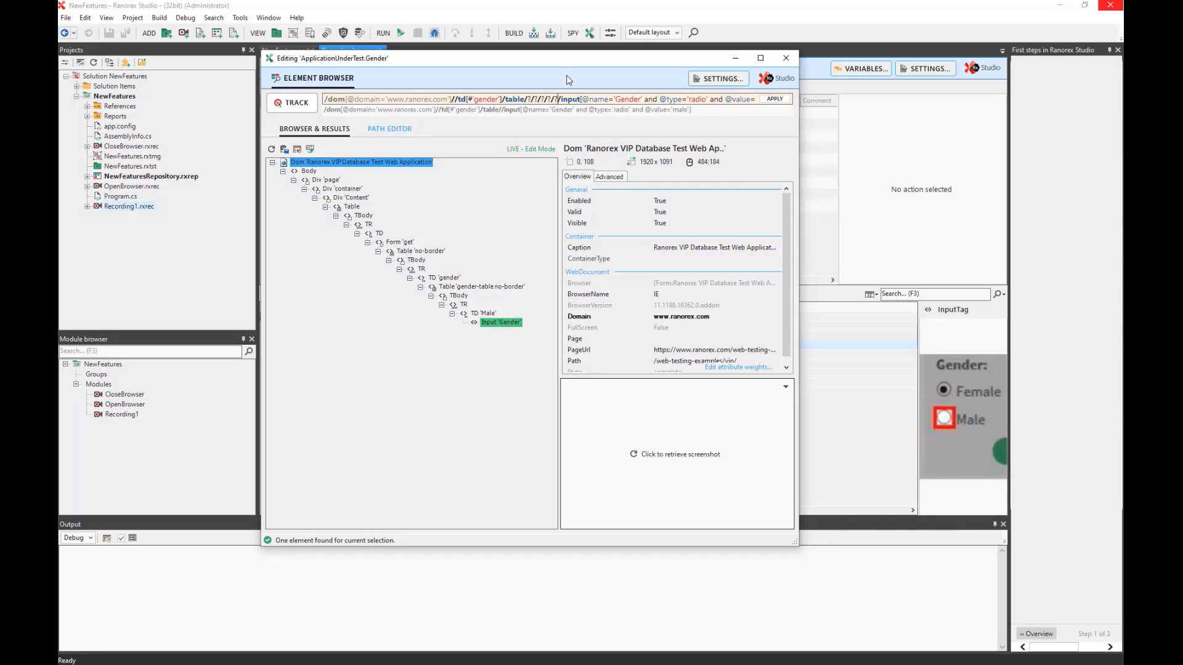
{"action": "type", "text": "/?"}
{"action": "key", "text": "BackSpace"}
{"action": "key", "text": "BackSpace"}
{"action": "key", "text": "BackSpace"}
{"action": "key", "text": "BackSpace"}
{"action": "key", "text": "BackSpace"}
{"action": "key", "text": "BackSpace"}
{"action": "key", "text": "BackSpace"}
{"action": "key", "text": "BackSpace"}
{"action": "key", "text": "BackSpace"}
{"action": "key", "text": "BackSpace"}
{"action": "key", "text": "BackSpace"}
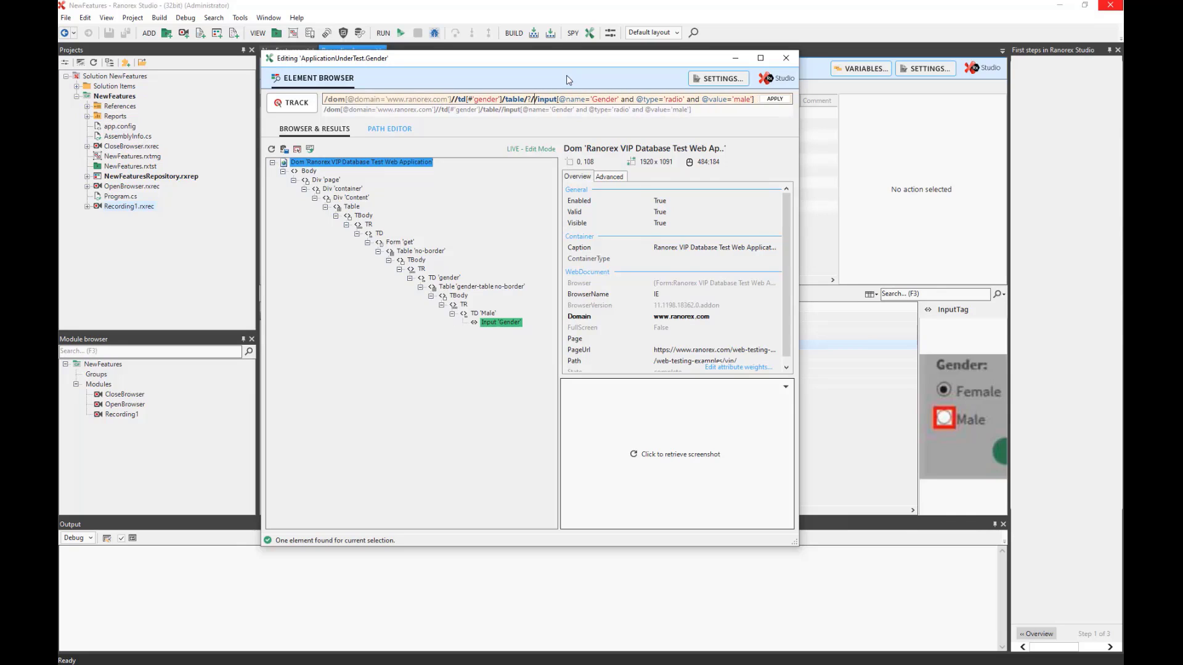
{"action": "left_click_drag", "start_coordinate": [519, 99], "coordinate": [532, 99]}
{"action": "left_click", "coordinate": [519, 102]}
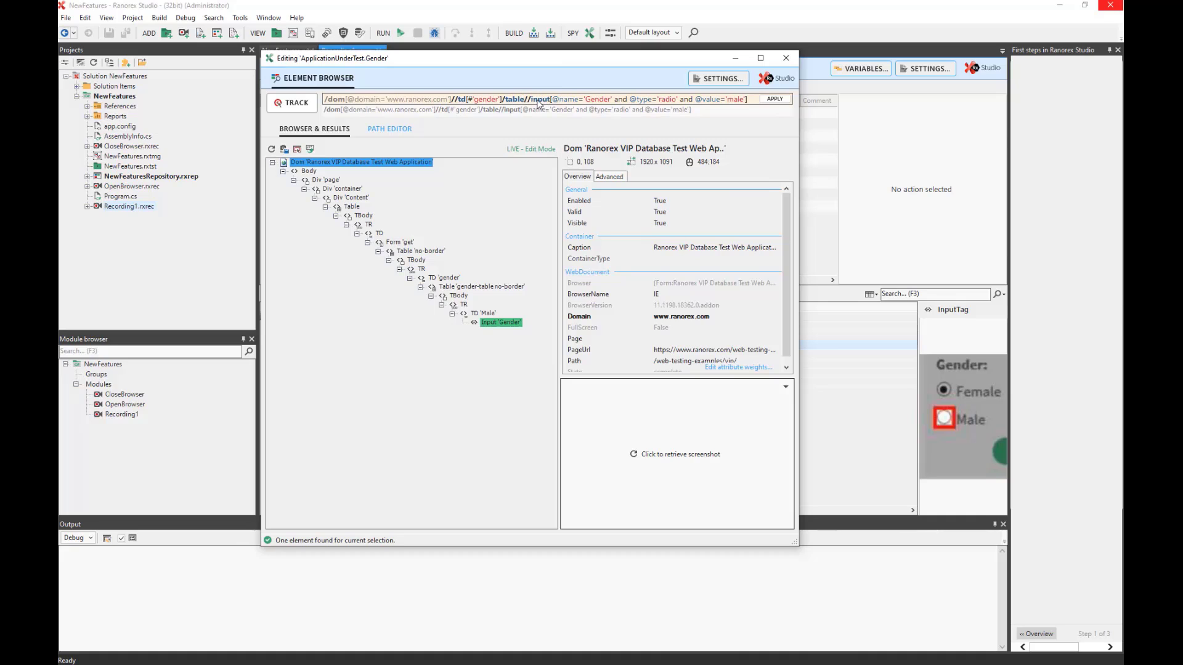
{"action": "double_click", "coordinate": [541, 100]}
{"action": "left_click", "coordinate": [533, 103]}
{"action": "key", "text": "ctrl+shift+Right"}
{"action": "key", "text": "ctrl+shift+Right"}
{"action": "key", "text": "ctrl+shift+Right"}
{"action": "key", "text": "ctrl+shift+Right"}
{"action": "key", "text": "ctrl+shift+Right"}
{"action": "key", "text": "ctrl+shift+Right"}
{"action": "key", "text": "ctrl+shift+Right"}
{"action": "key", "text": "ctrl+shift+Right"}
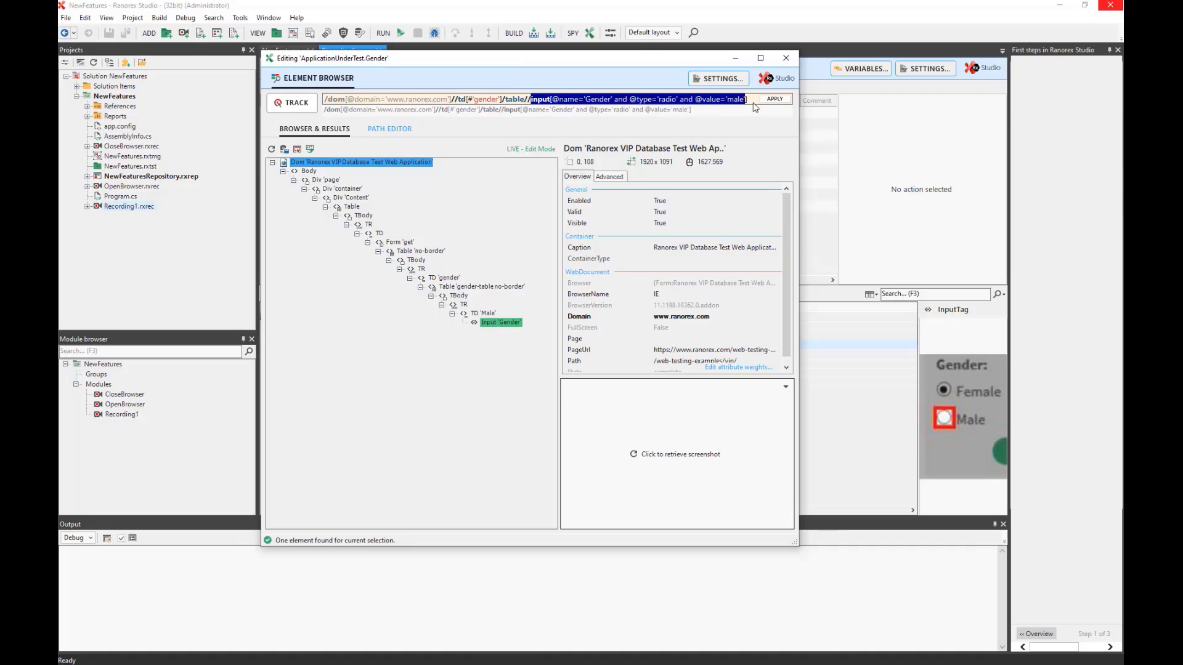
{"action": "left_click", "coordinate": [532, 104]}
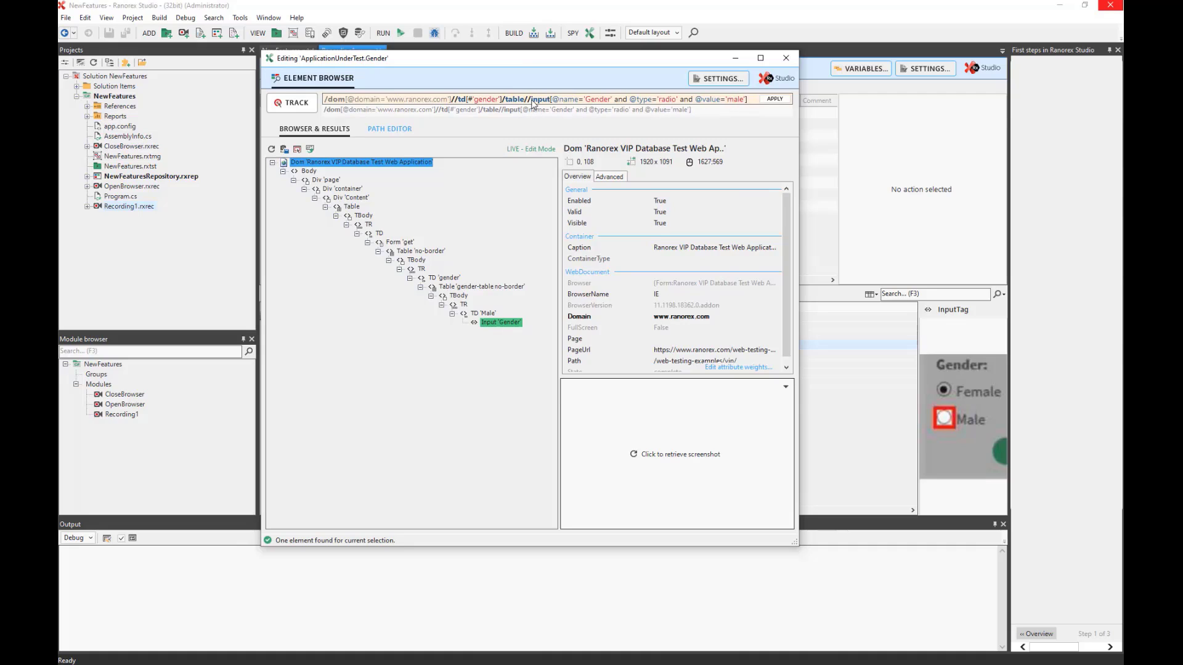
{"action": "left_click_drag", "start_coordinate": [534, 102], "coordinate": [324, 104]}
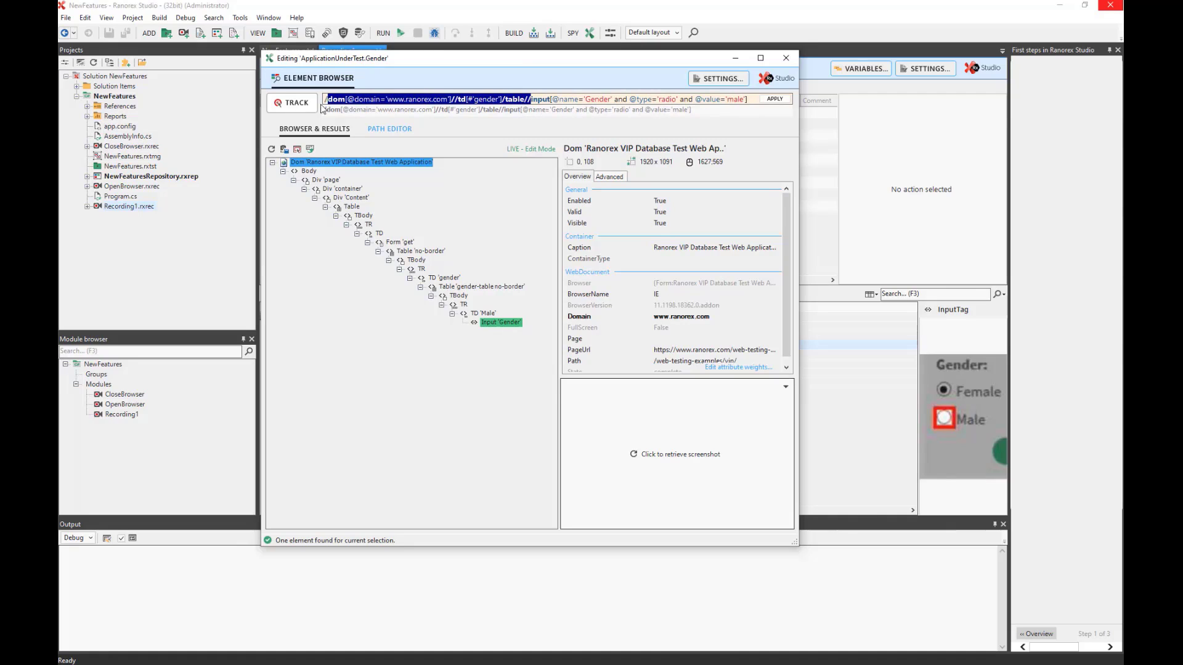
{"action": "left_click", "coordinate": [388, 100]}
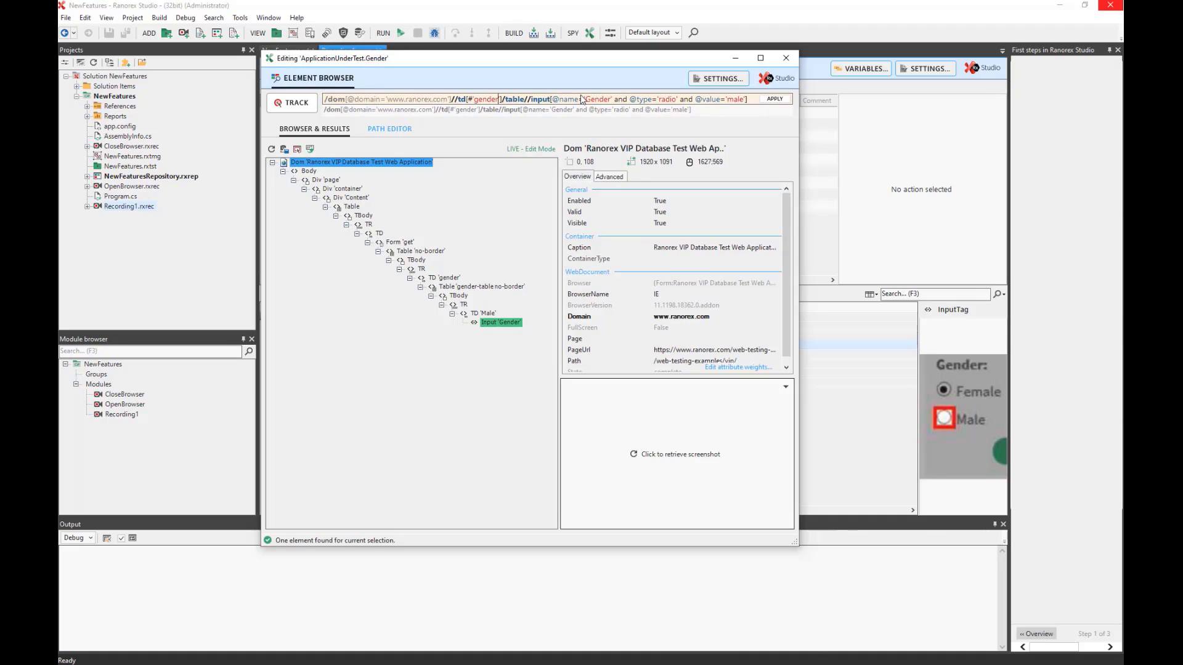
Change td[#'gender'] to td[#'type'] and view the failing steps in the path editor.
{"action": "key", "text": "BackSpace"}
{"action": "key", "text": "BackSpace"}
{"action": "key", "text": "BackSpace"}
{"action": "key", "text": "BackSpace"}
{"action": "key", "text": "BackSpace"}
{"action": "key", "text": "BackSpace"}
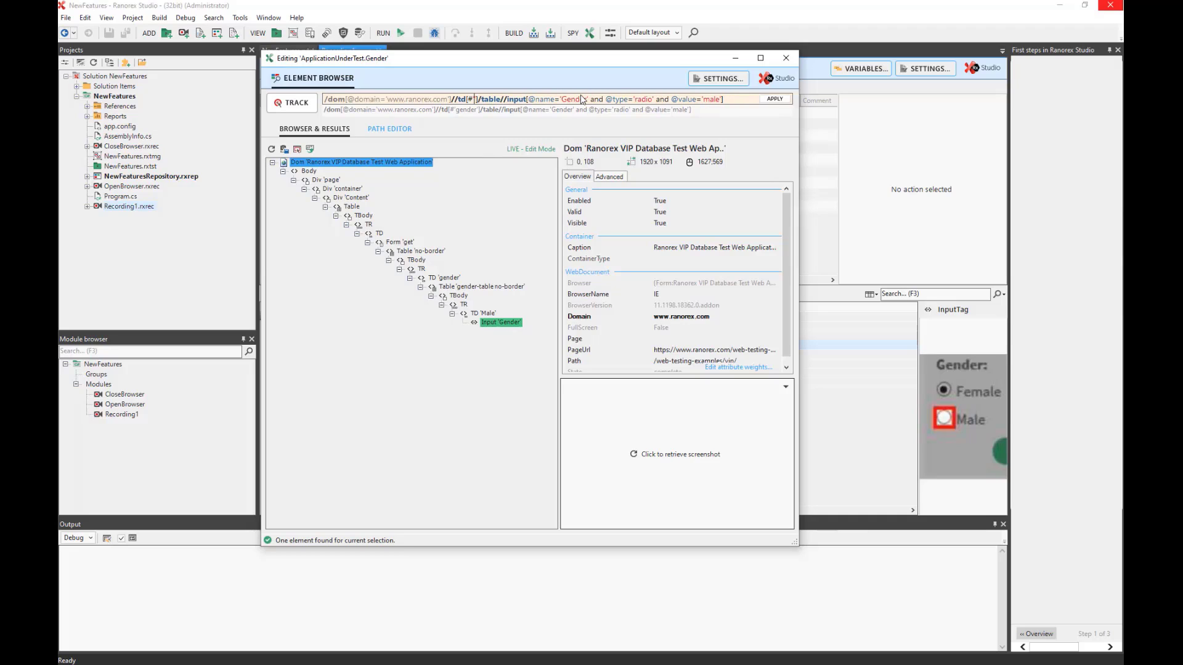
{"action": "type", "text": "type"}
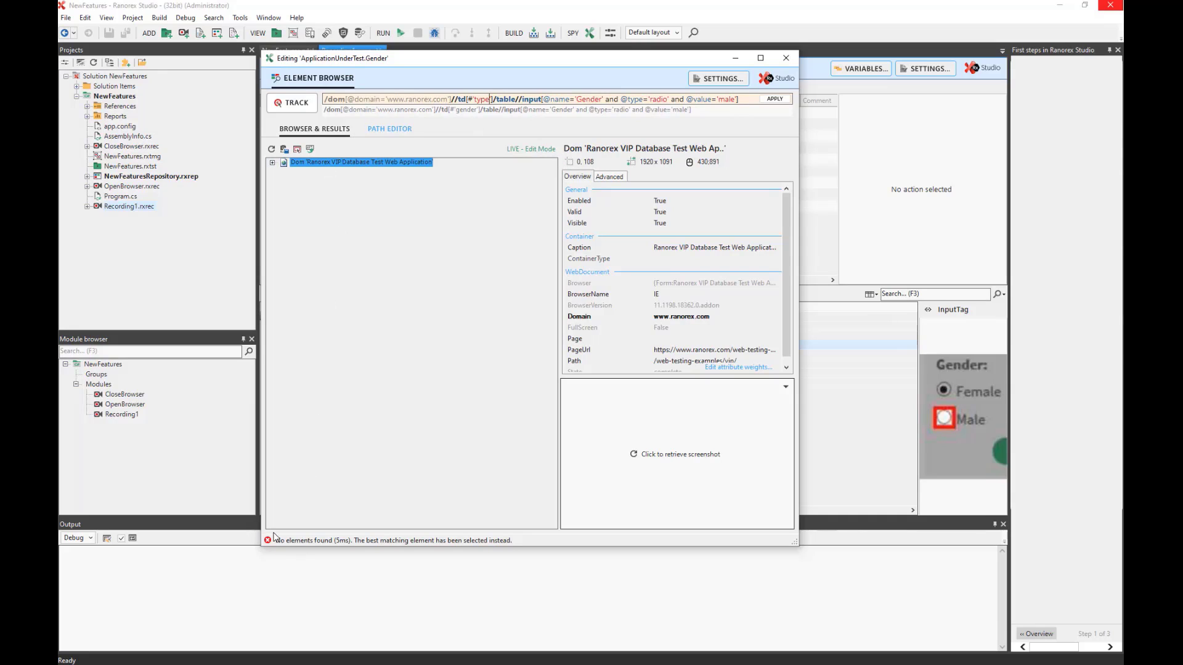
{"action": "left_click", "coordinate": [390, 130]}
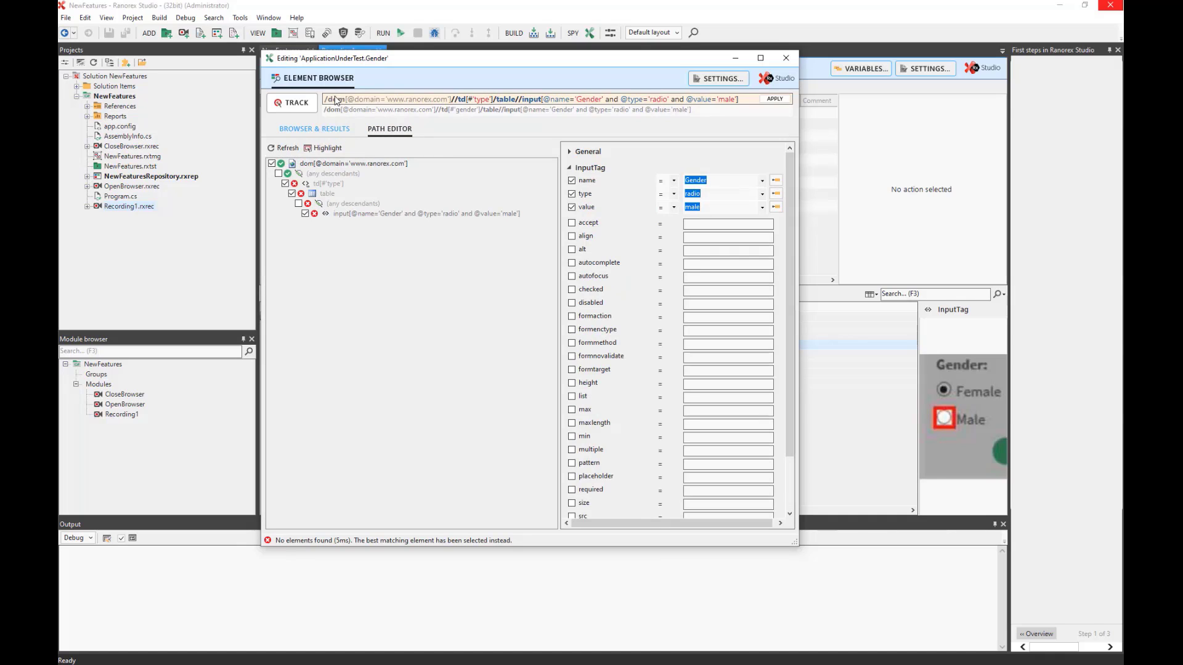
Highlight the /dom domain step and the td[#'type'] step of the Gender path.
{"action": "left_click_drag", "start_coordinate": [333, 100], "coordinate": [433, 100]}
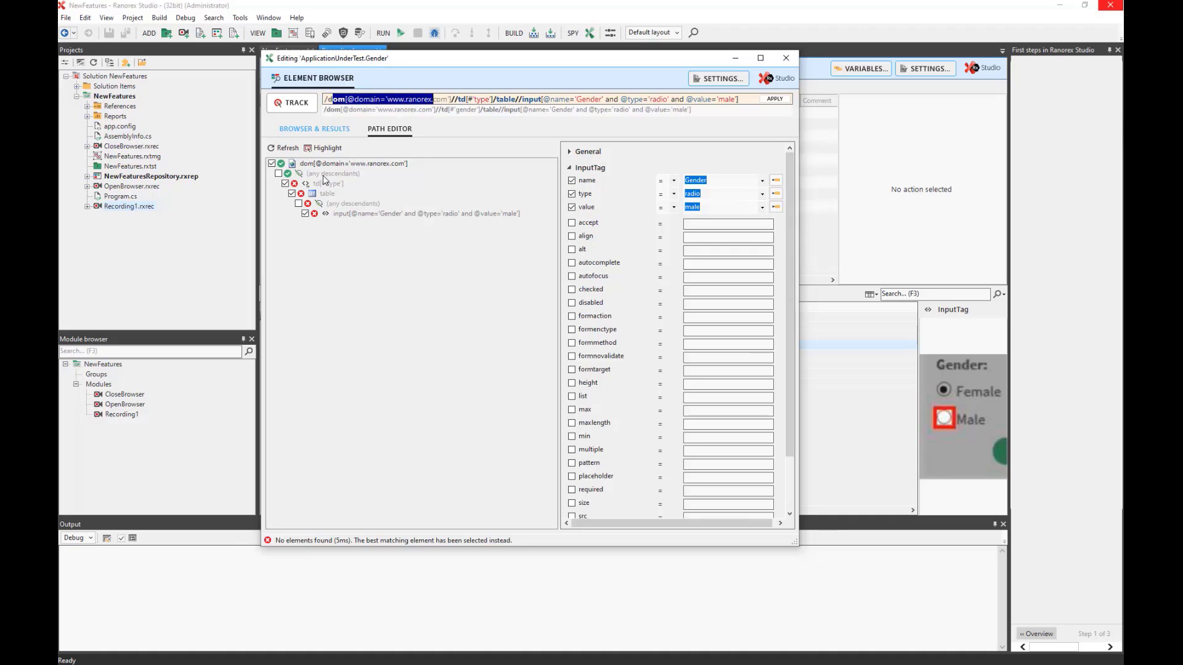
{"action": "left_click", "coordinate": [460, 100]}
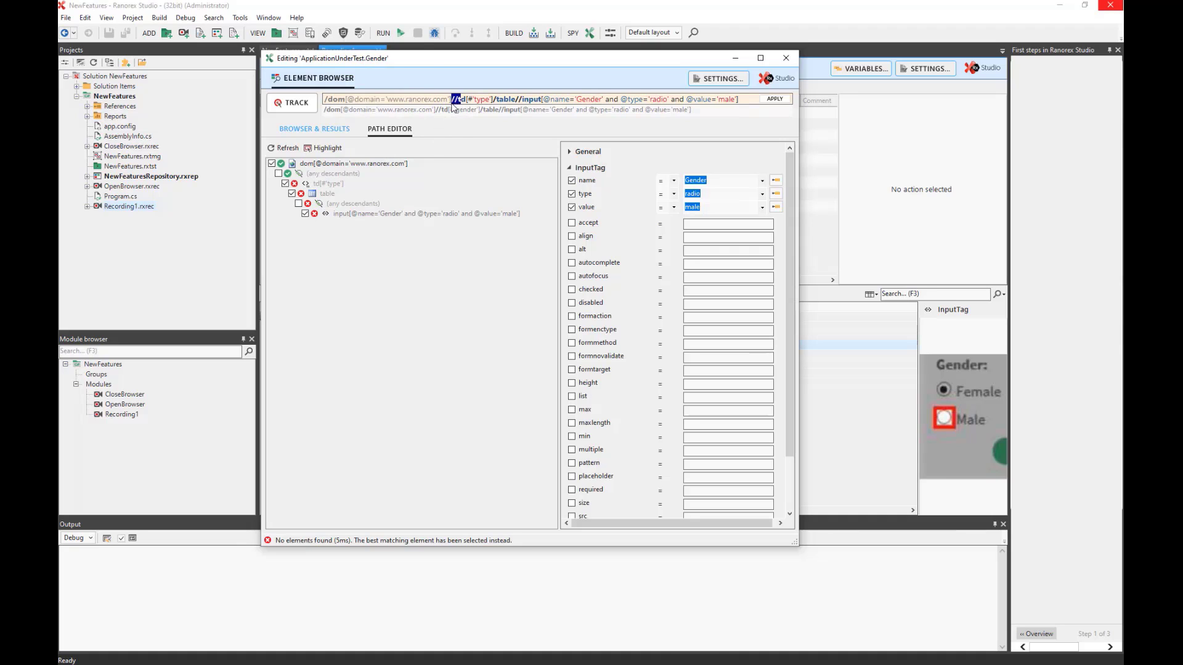
{"action": "left_click_drag", "start_coordinate": [457, 100], "coordinate": [497, 104]}
{"action": "left_click", "coordinate": [479, 102]}
Close the Element Browser and decline applying the td 'type' change.
{"action": "left_click", "coordinate": [787, 55]}
{"action": "left_click", "coordinate": [786, 58]}
{"action": "left_click", "coordinate": [632, 378]}
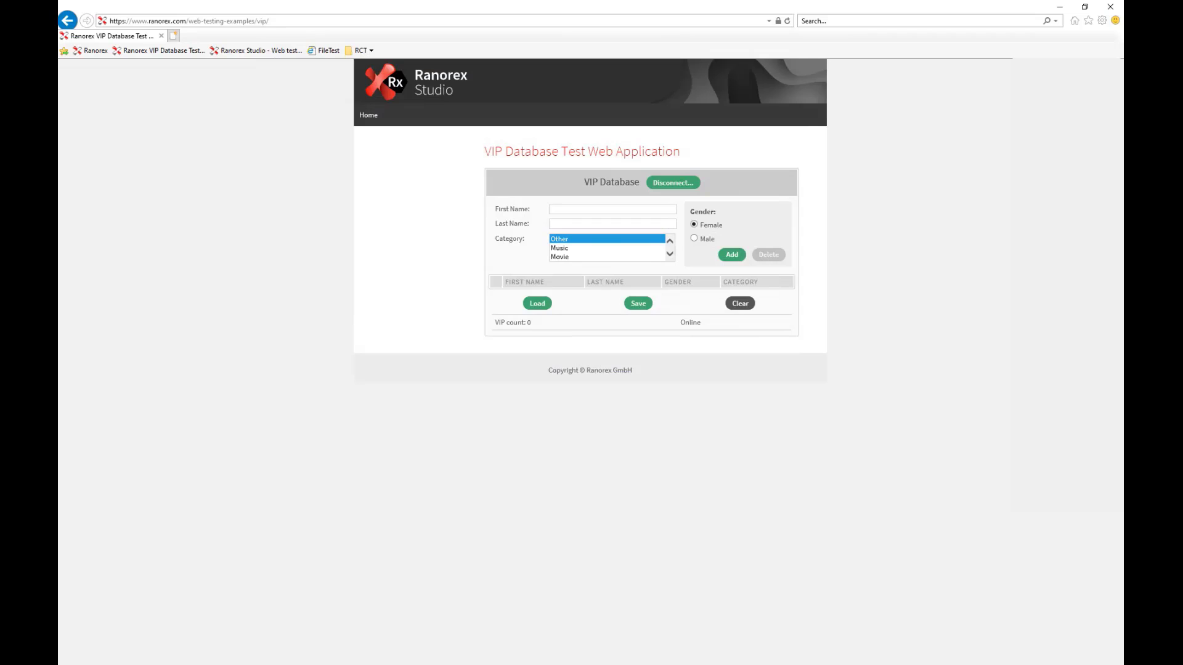
Close Internet Explorer and select action row 8, the VIP count validation, in Recording1.
{"action": "left_click", "coordinate": [1109, 7]}
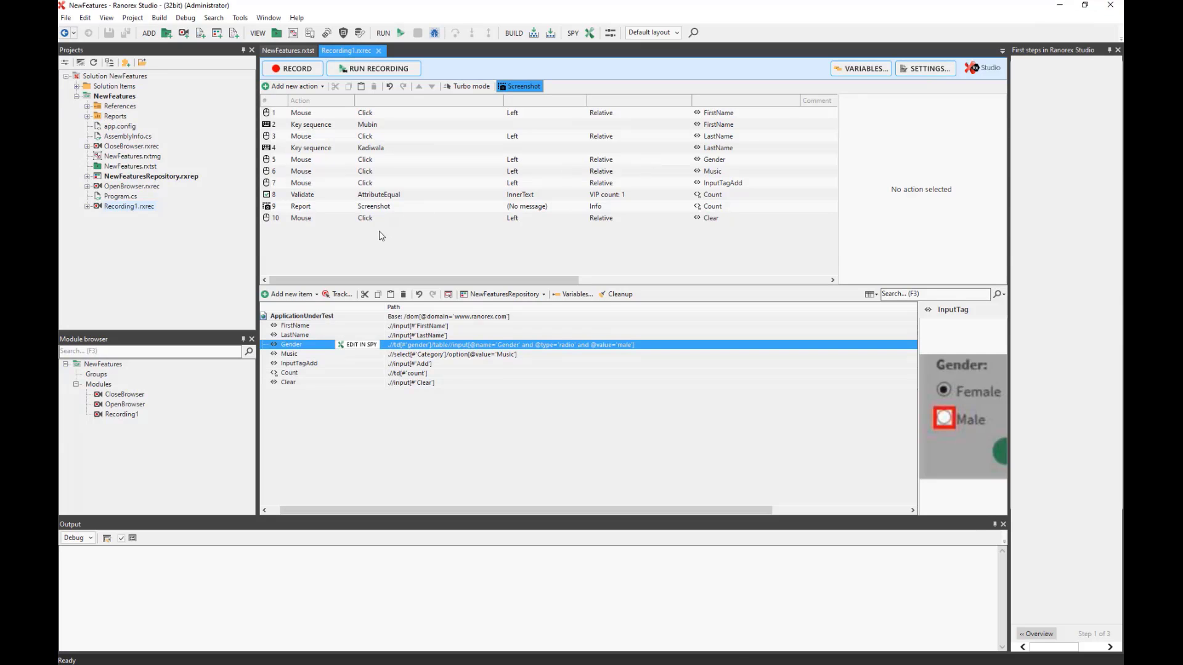
{"action": "left_click", "coordinate": [290, 195]}
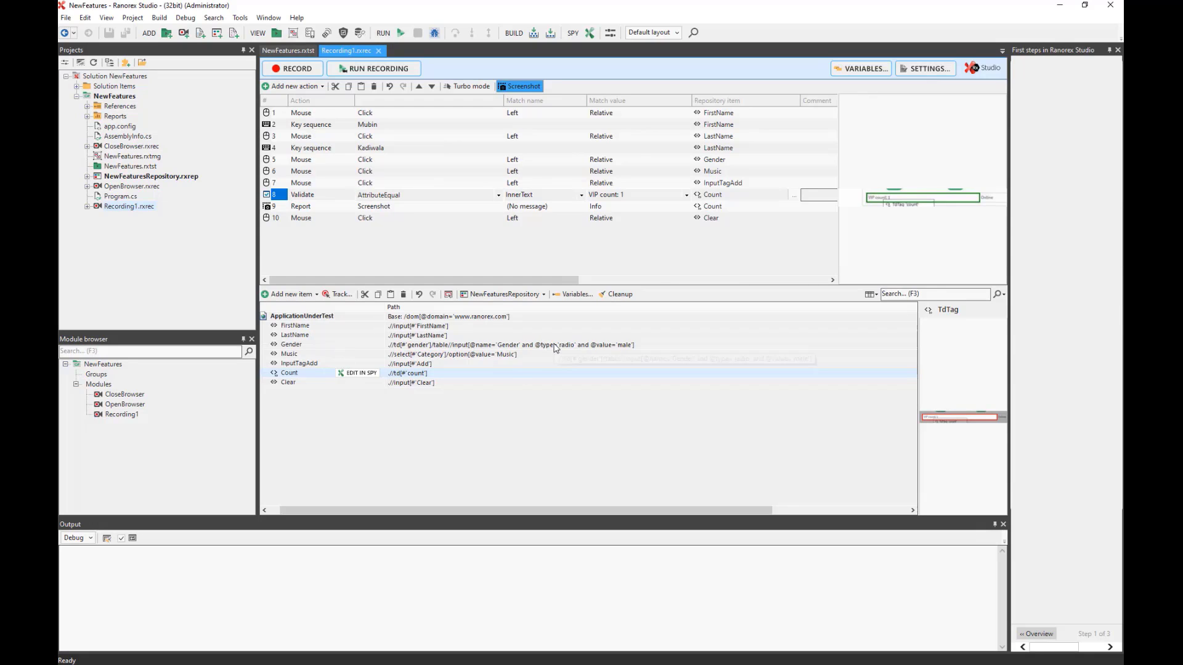
Change the Gender path's td[#'gender'] to td[#'type'], apply it, and show the NewFeatures suite.
{"action": "left_click", "coordinate": [484, 347]}
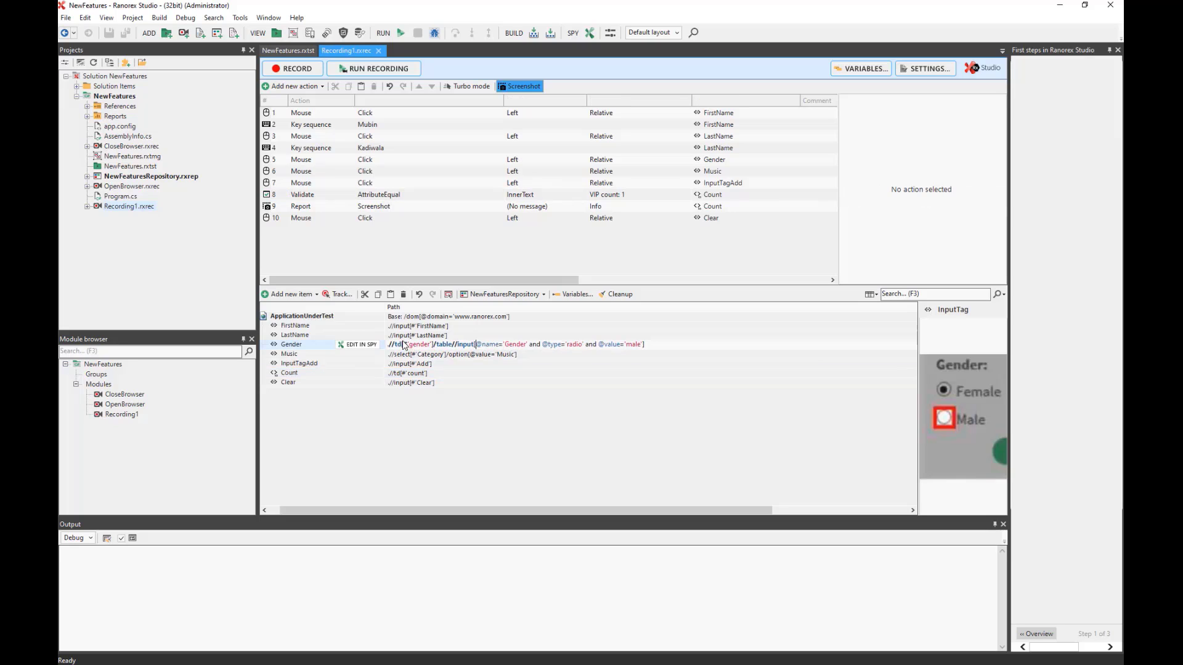
{"action": "left_click", "coordinate": [362, 344]}
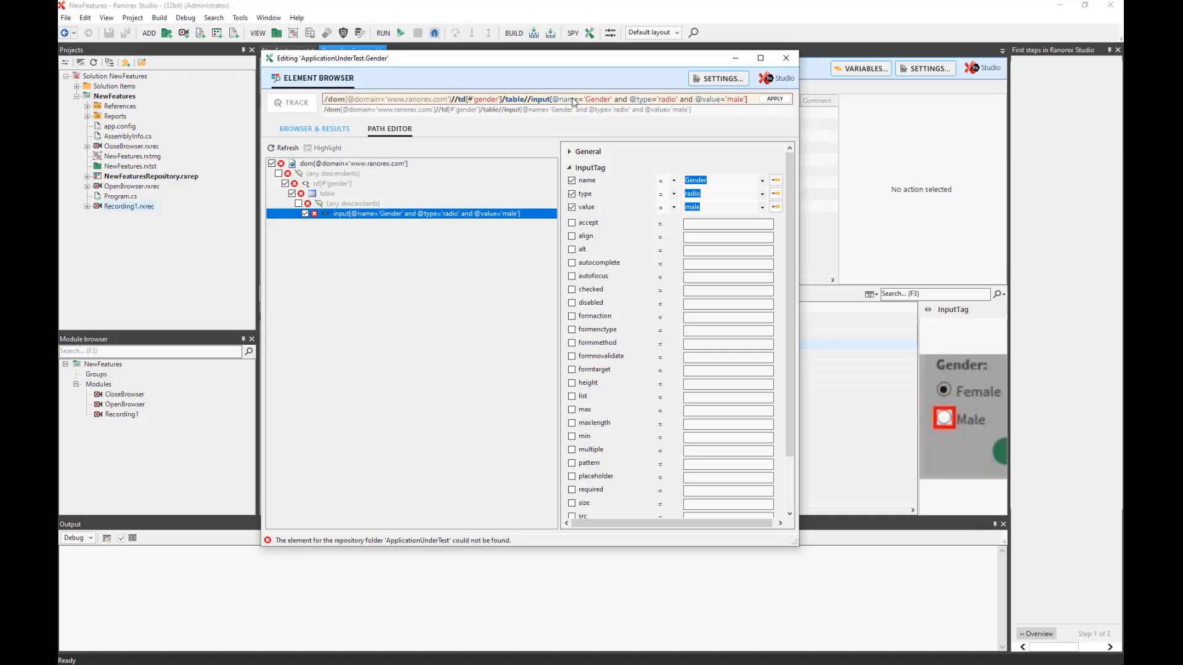
{"action": "left_click", "coordinate": [500, 103]}
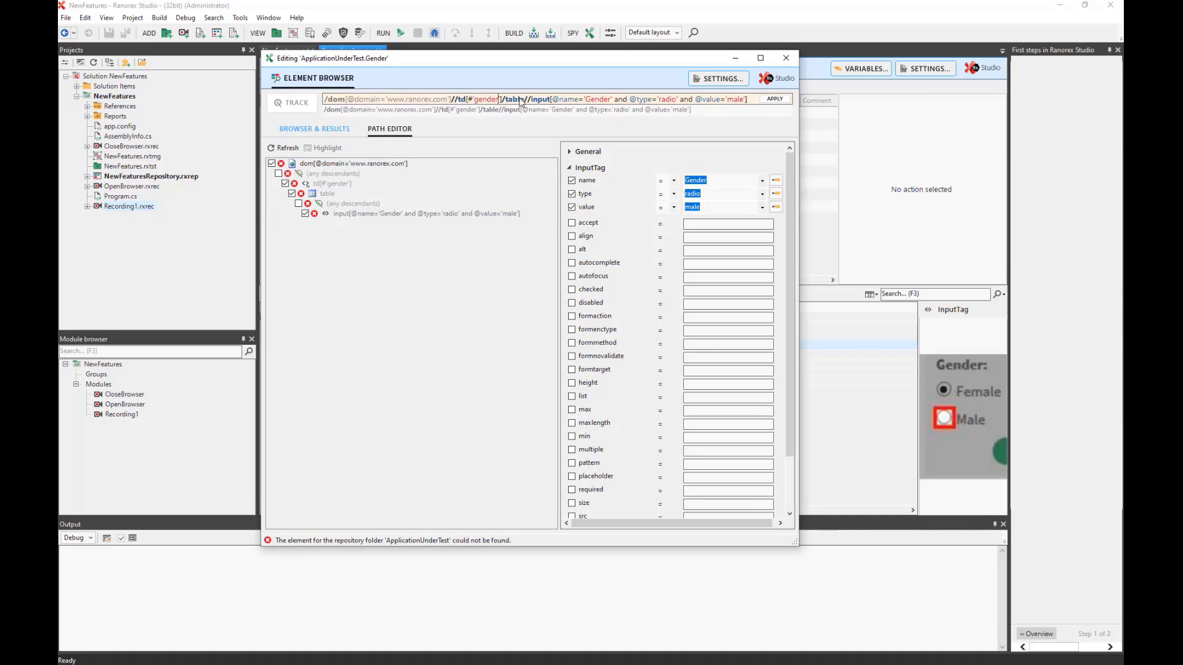
{"action": "key", "text": "BackSpace"}
{"action": "key", "text": "BackSpace"}
{"action": "key", "text": "BackSpace"}
{"action": "key", "text": "BackSpace"}
{"action": "key", "text": "BackSpace"}
{"action": "key", "text": "BackSpace"}
{"action": "key", "text": "BackSpace"}
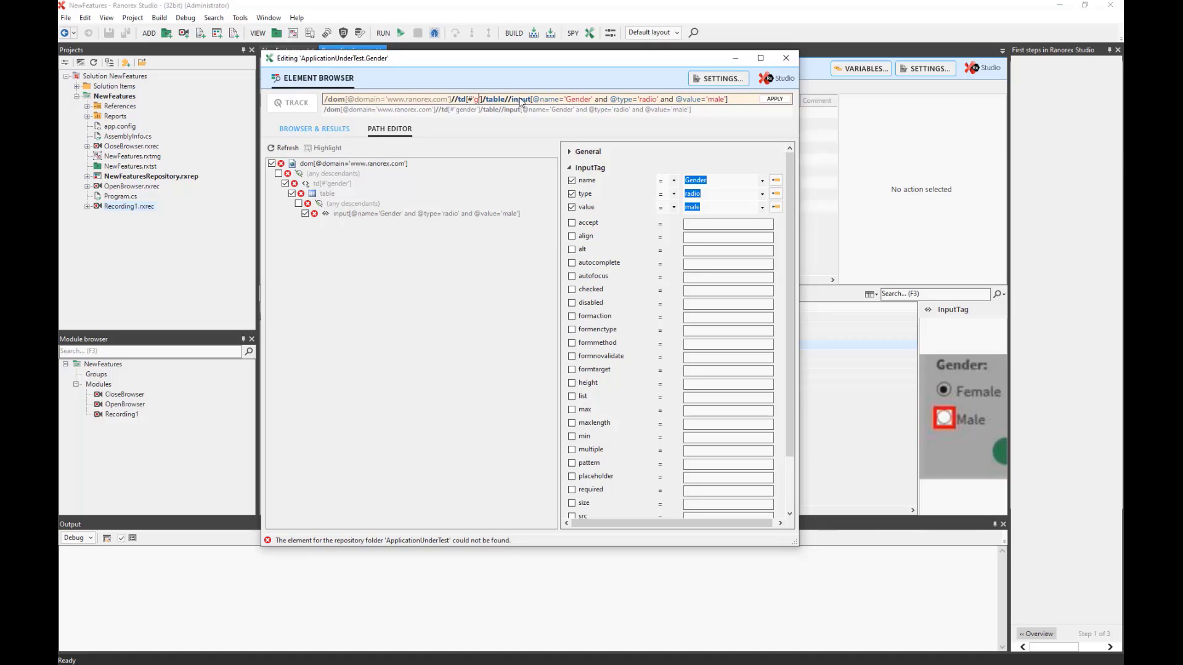
{"action": "type", "text": "type"}
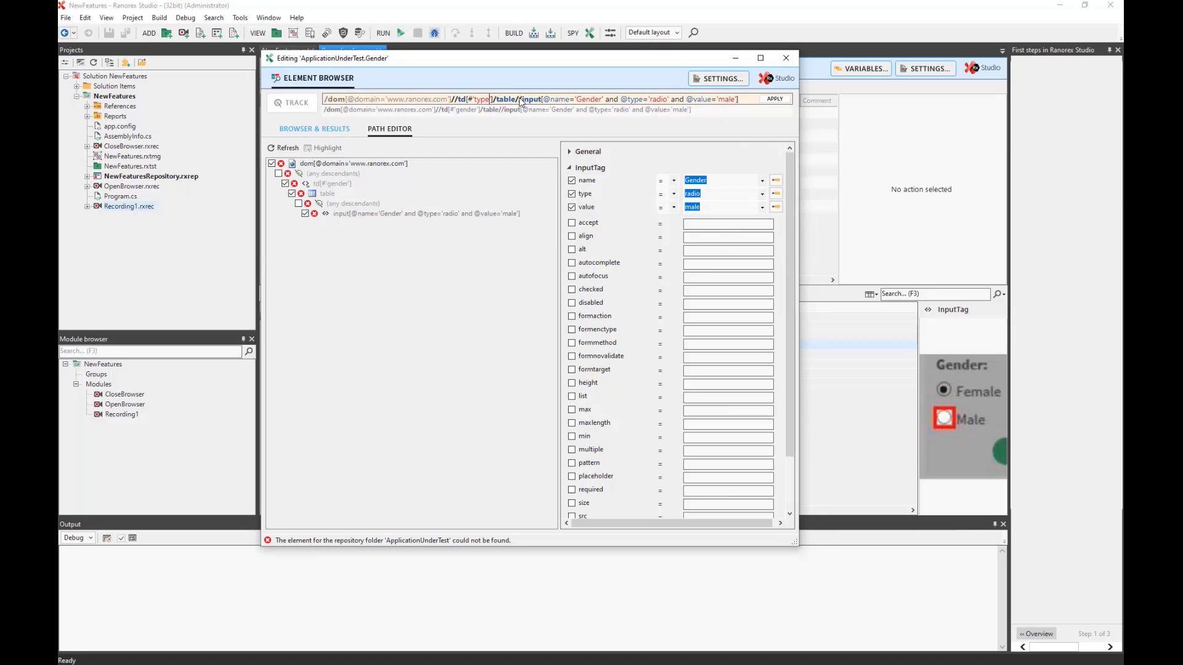
{"action": "left_click", "coordinate": [772, 99]}
{"action": "left_click", "coordinate": [286, 50]}
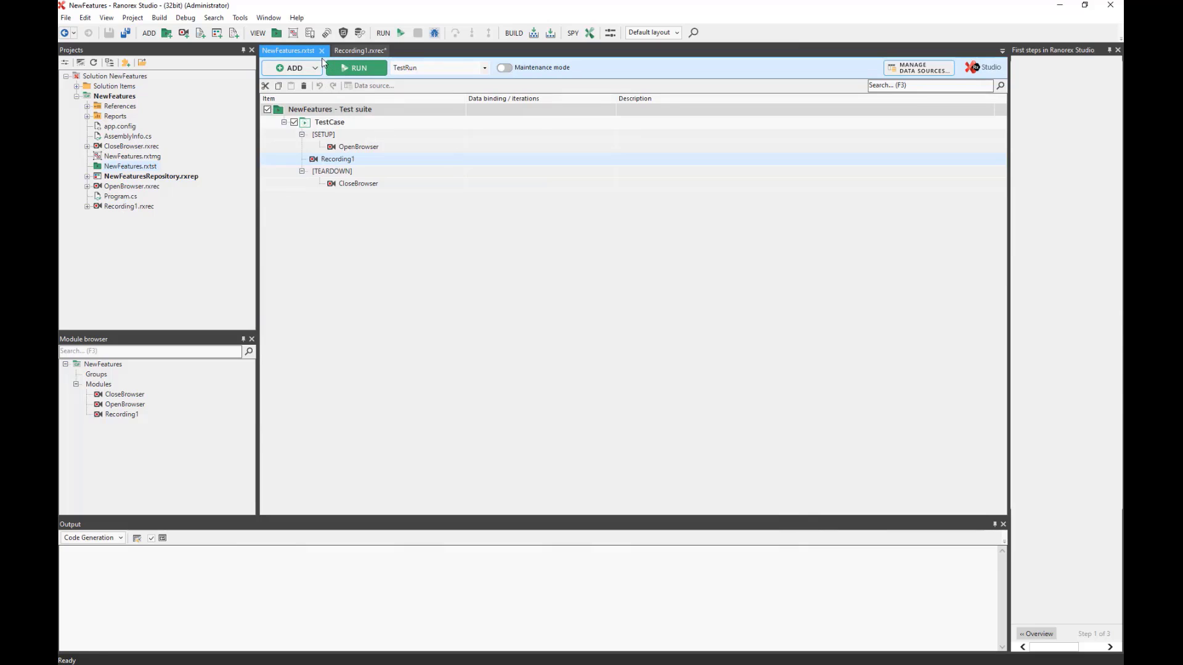
Run the NewFeatures test suite so Recording1 starts on the VIP Database page.
{"action": "left_click", "coordinate": [357, 68]}
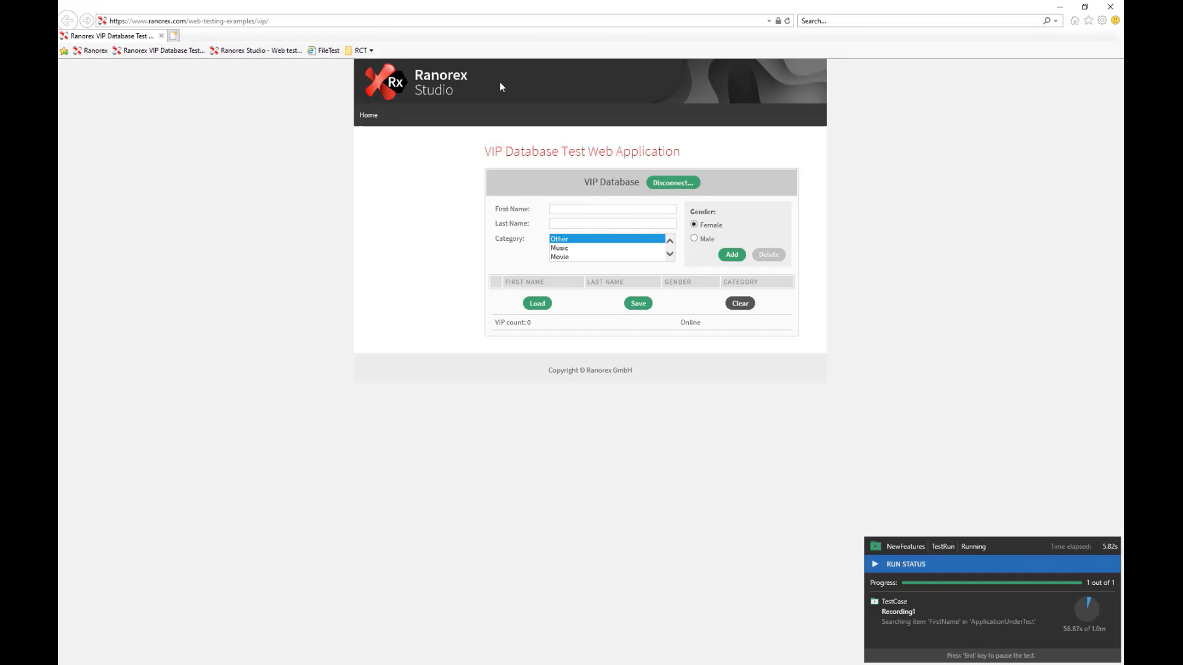
Enter a first name and last name in the VIP form while the run continues until it fails.
{"action": "left_click", "coordinate": [571, 209]}
{"action": "left_click", "coordinate": [571, 225]}
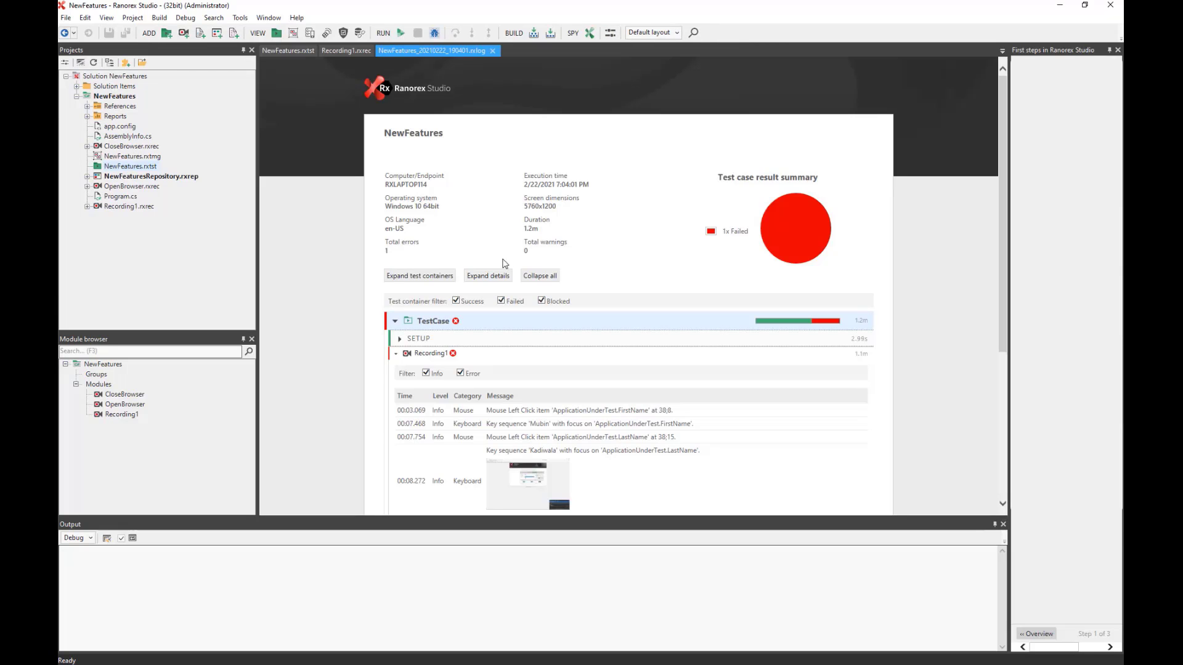
Scroll the report down to the red error: Gender not found after 953 attempts within 1m.
{"action": "scroll", "coordinate": [555, 307], "scroll_direction": "down", "scroll_amount": 4}
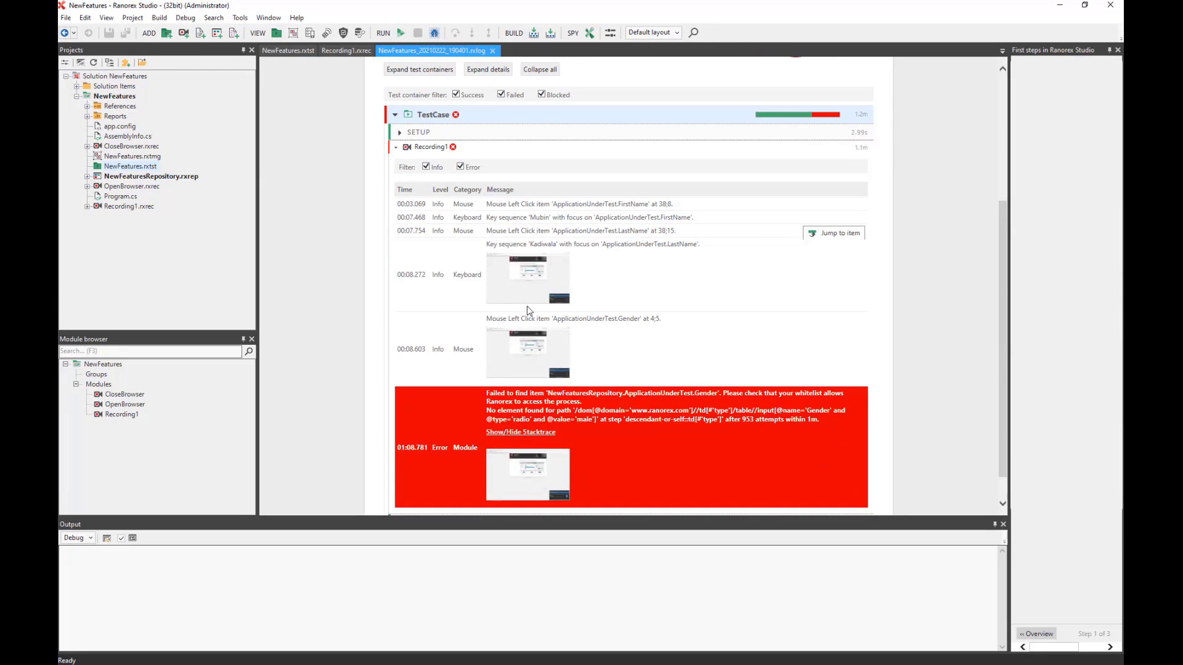
{"action": "scroll", "coordinate": [611, 290], "scroll_direction": "down", "scroll_amount": 1}
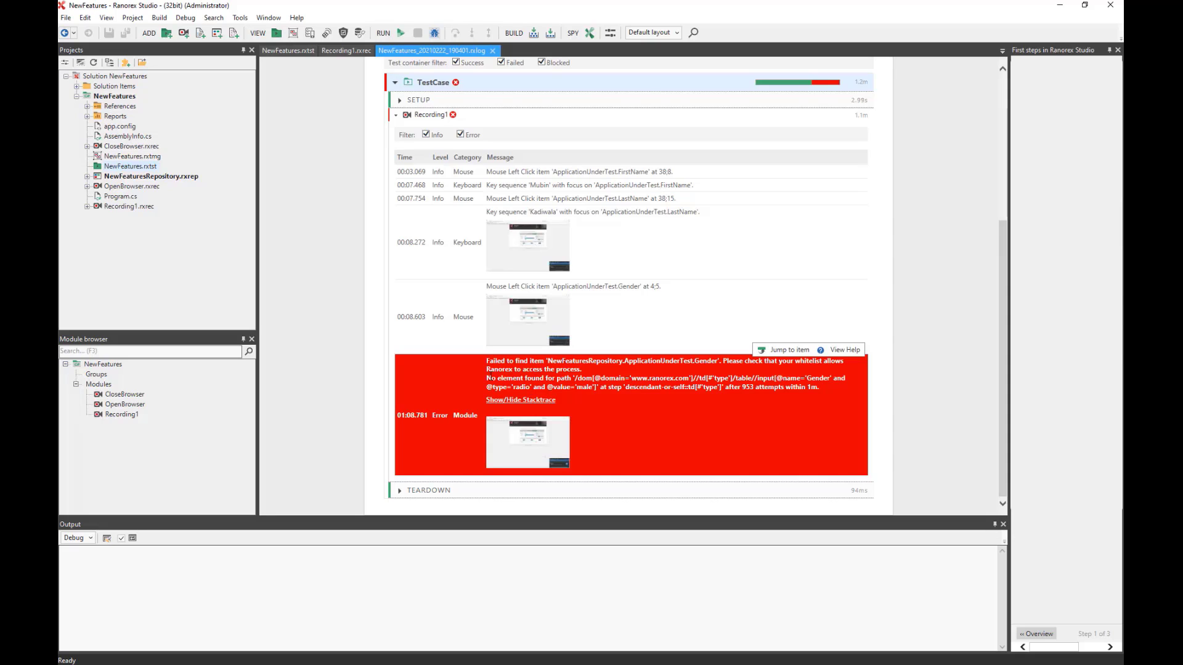
{"action": "left_click_drag", "start_coordinate": [487, 378], "coordinate": [719, 378]}
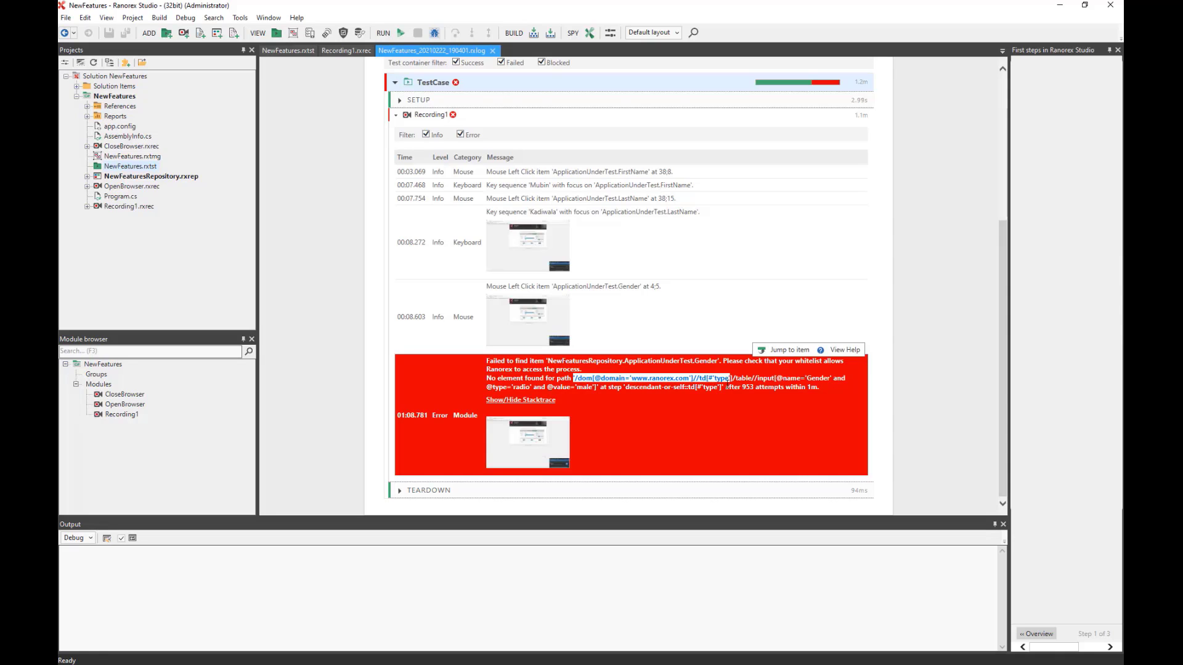
{"action": "left_click", "coordinate": [595, 377]}
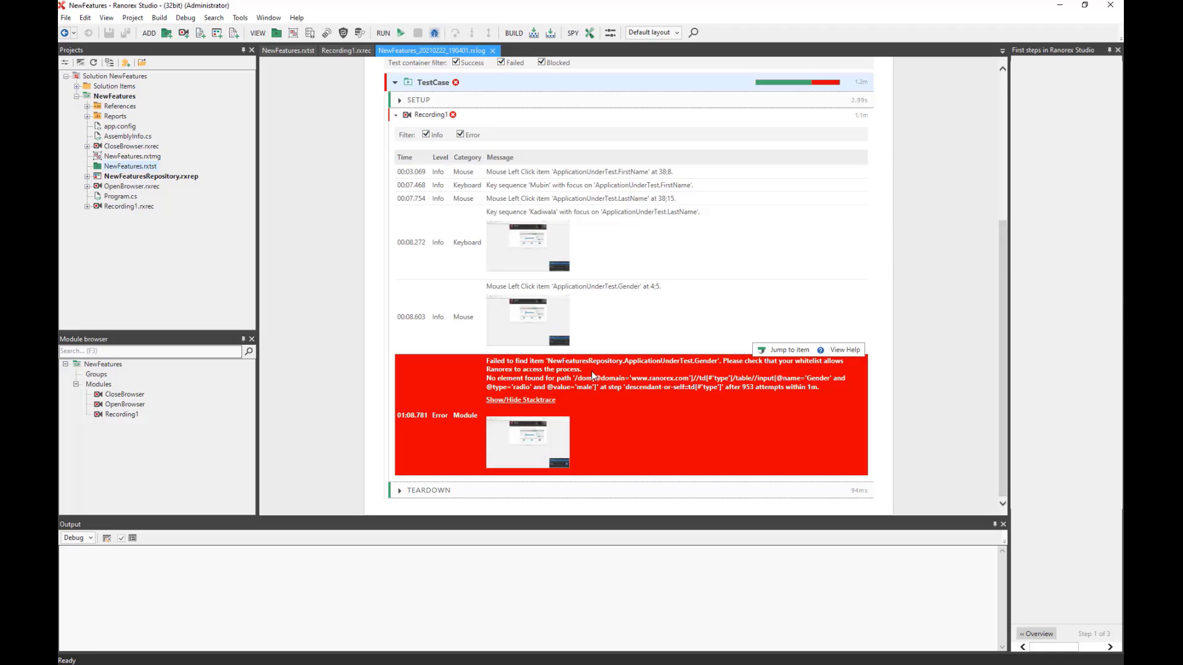
{"action": "left_click_drag", "start_coordinate": [576, 378], "coordinate": [663, 387]}
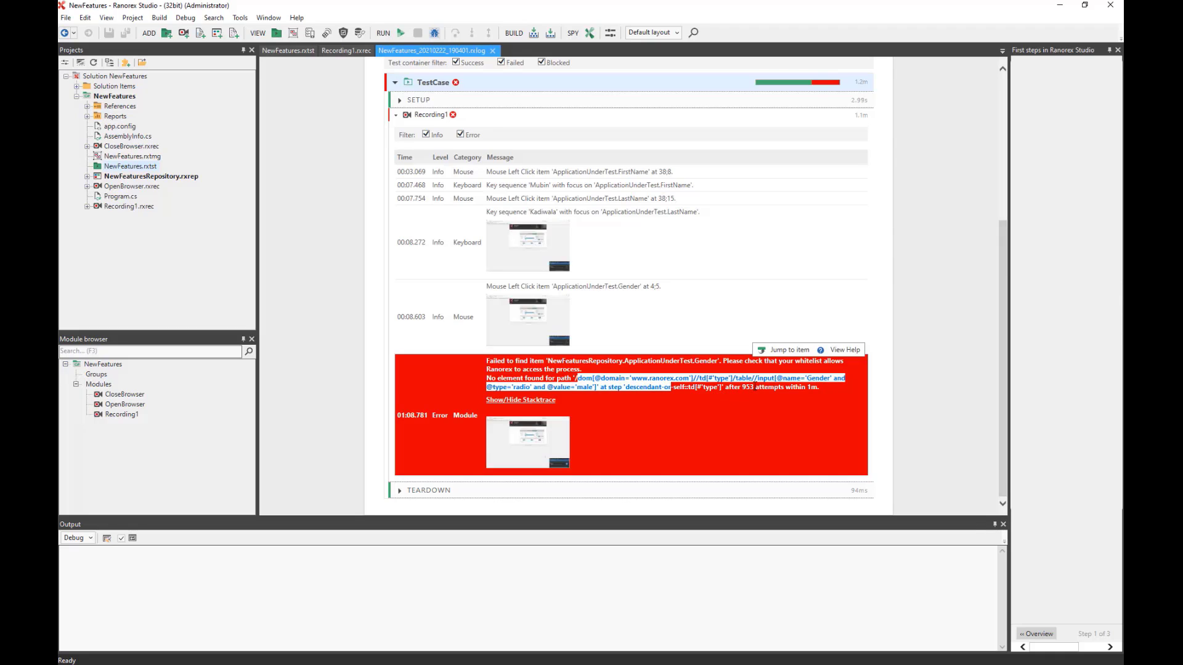
{"action": "double_click", "coordinate": [747, 387]}
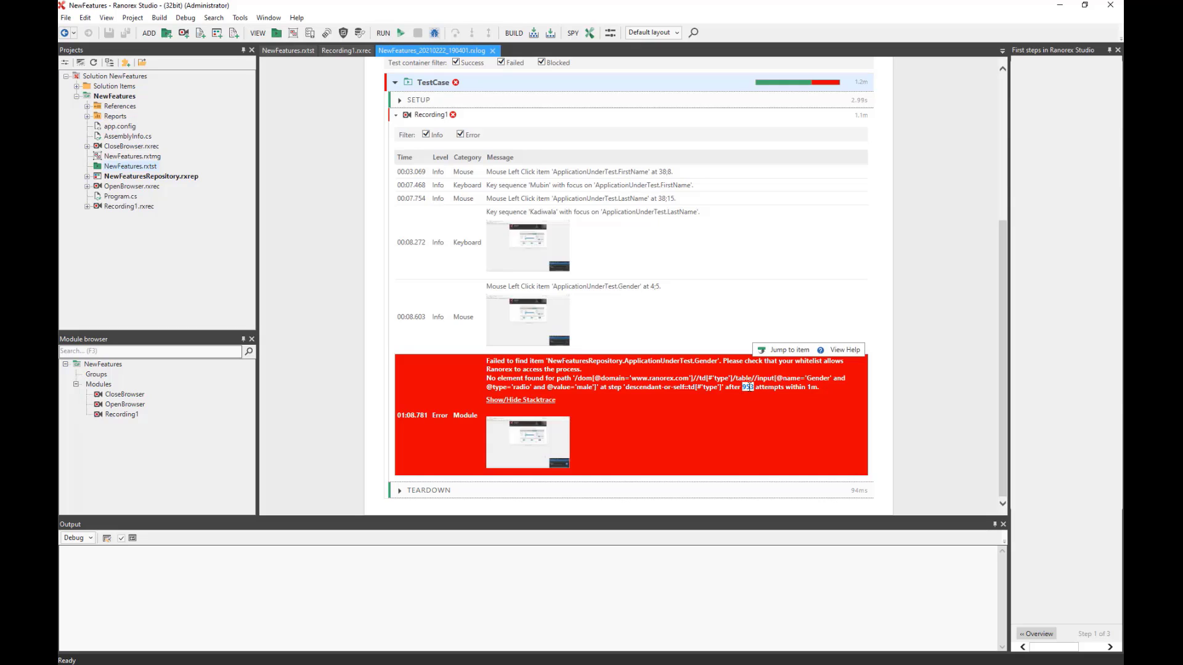
{"action": "left_click", "coordinate": [759, 388]}
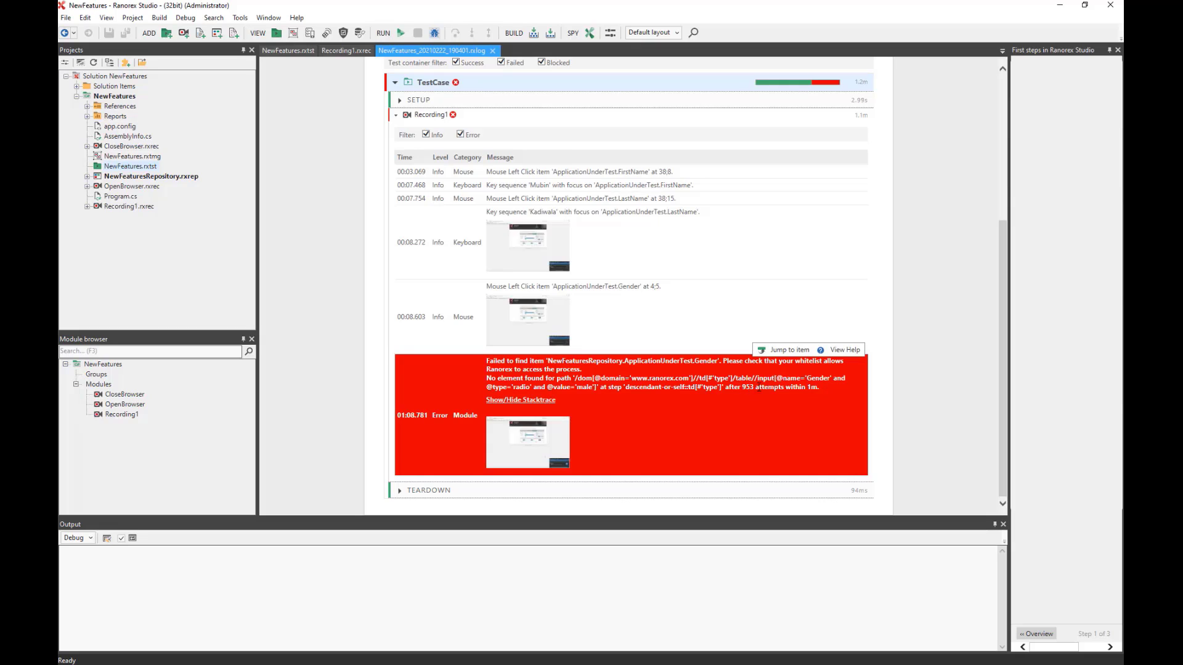
{"action": "double_click", "coordinate": [808, 388]}
Jump to the failing Gender step and inspect its td[#'type'] path in Spy, then close it.
{"action": "left_click", "coordinate": [785, 351]}
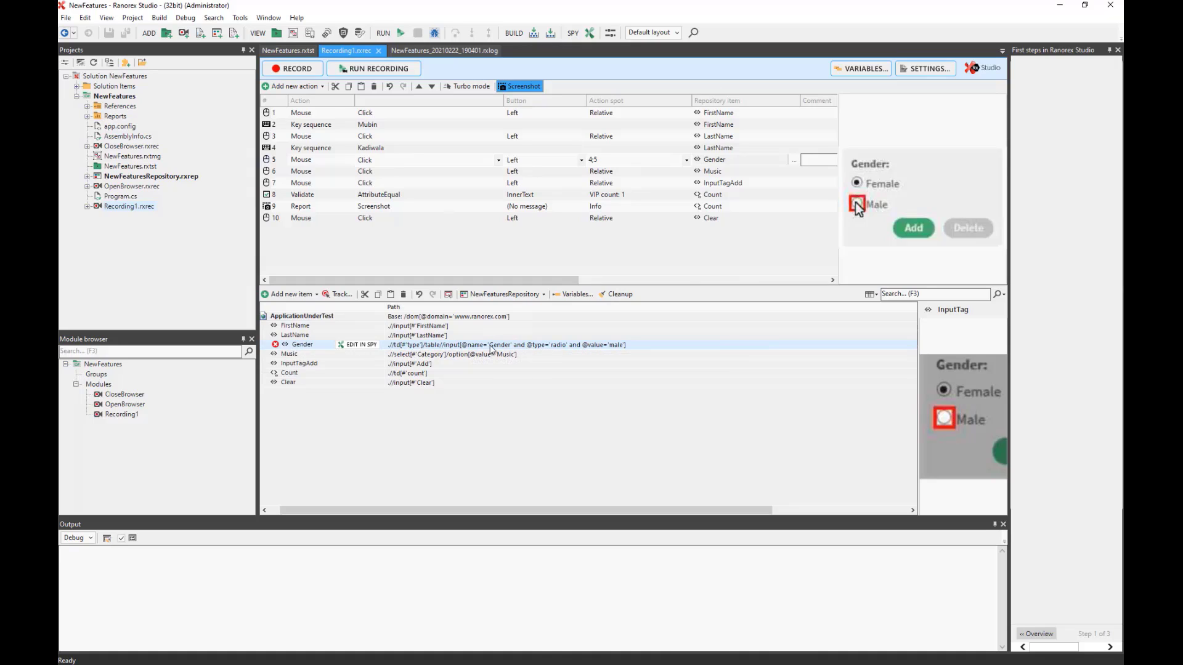
{"action": "left_click", "coordinate": [362, 345]}
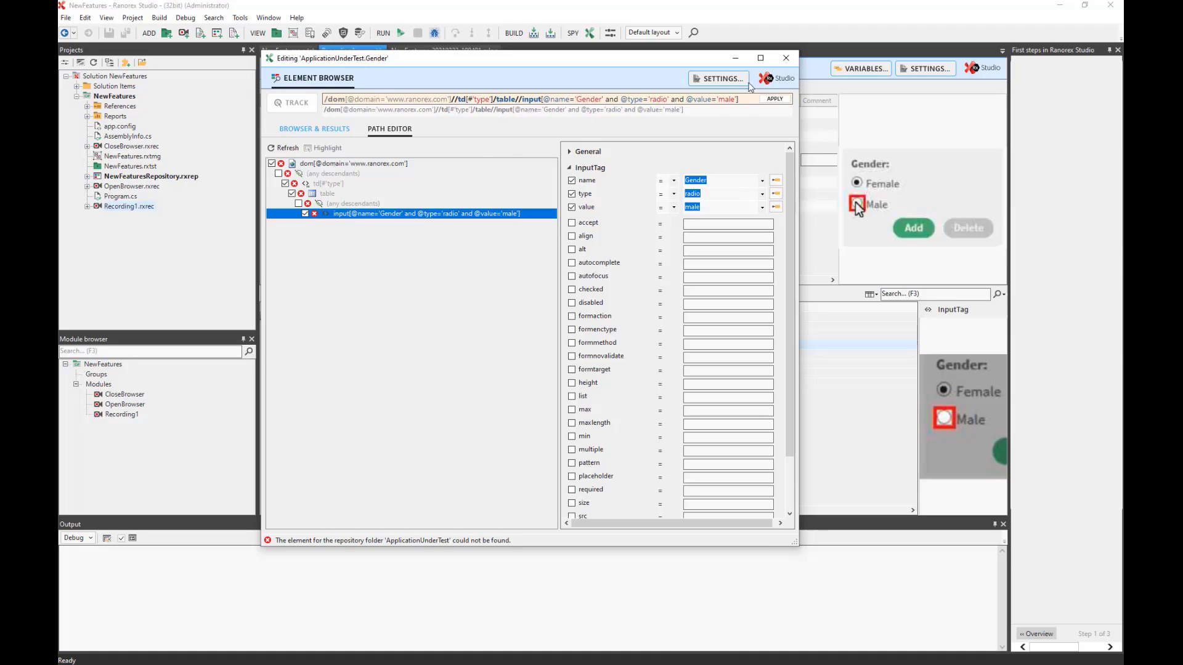
{"action": "left_click", "coordinate": [785, 60]}
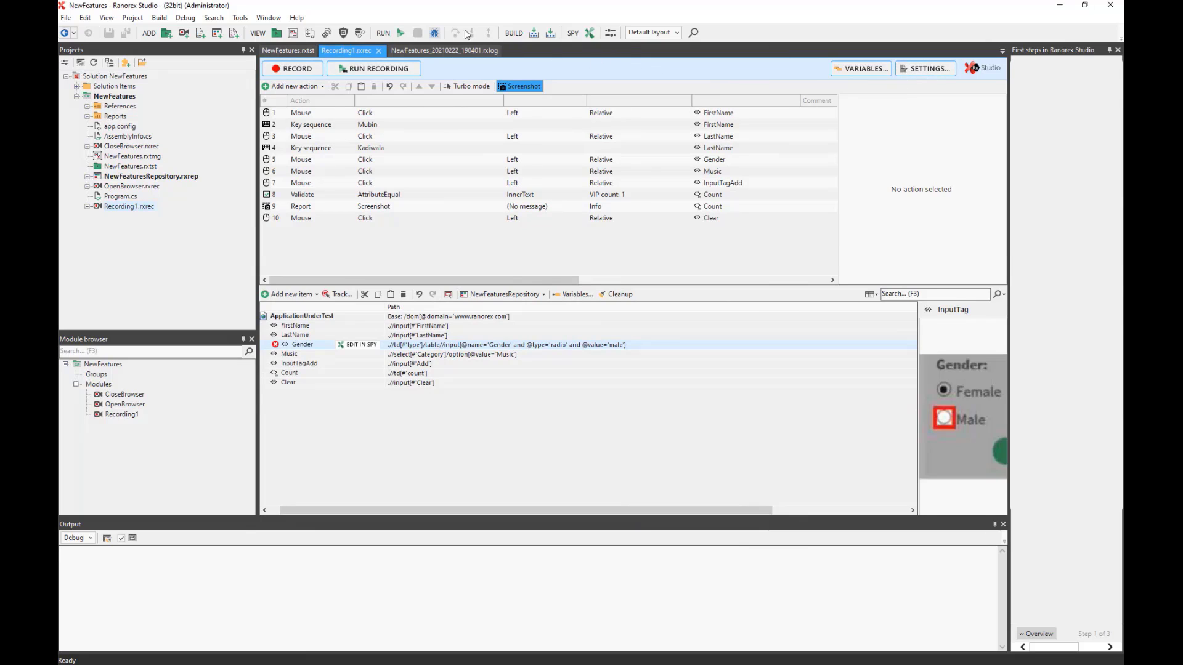
Set the solution's RanoreXPath generation mode to Robust RanoreXPath (new) in the Advanced expert settings.
{"action": "left_click", "coordinate": [609, 34]}
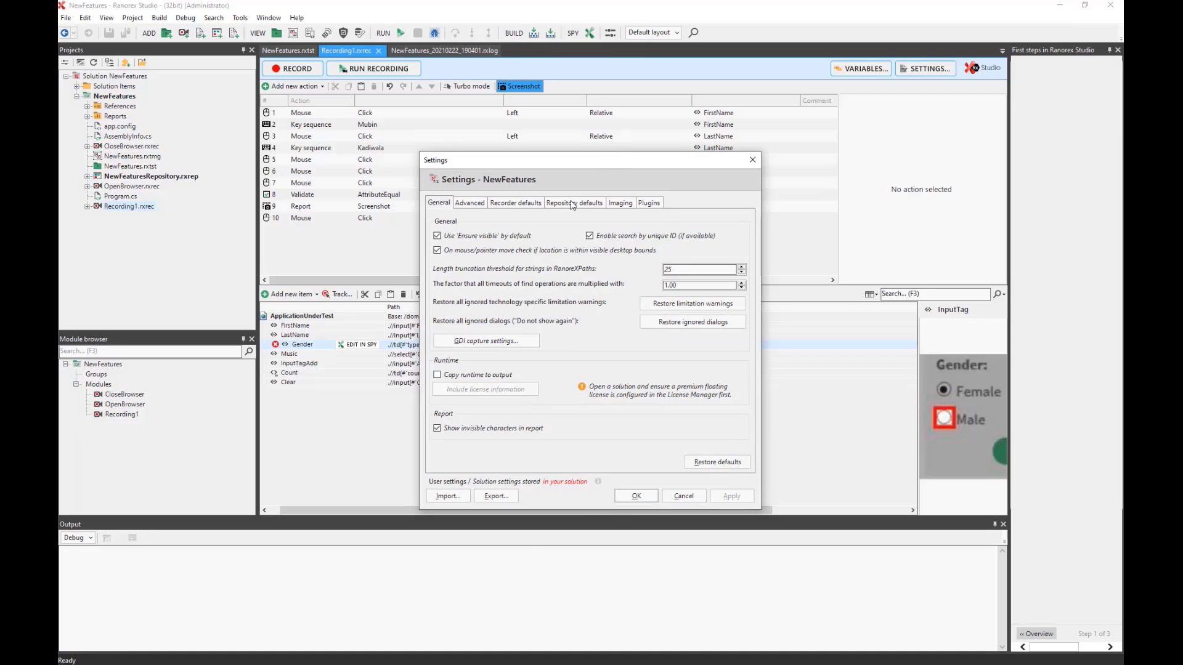
{"action": "left_click", "coordinate": [469, 207]}
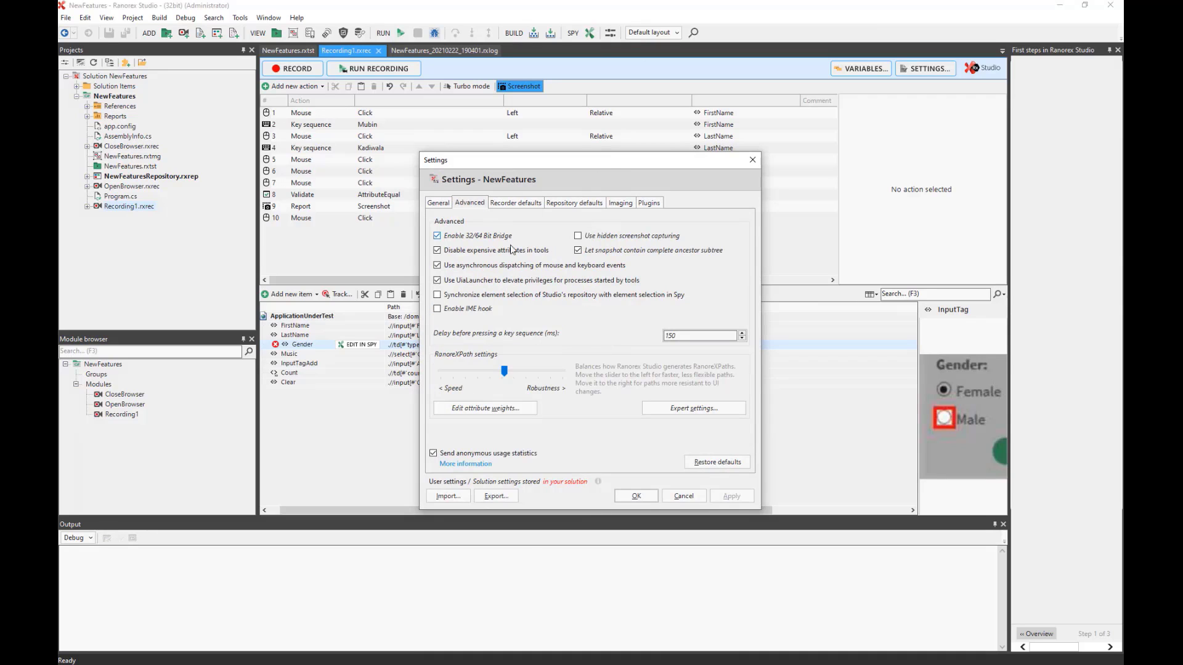
{"action": "left_click", "coordinate": [692, 409]}
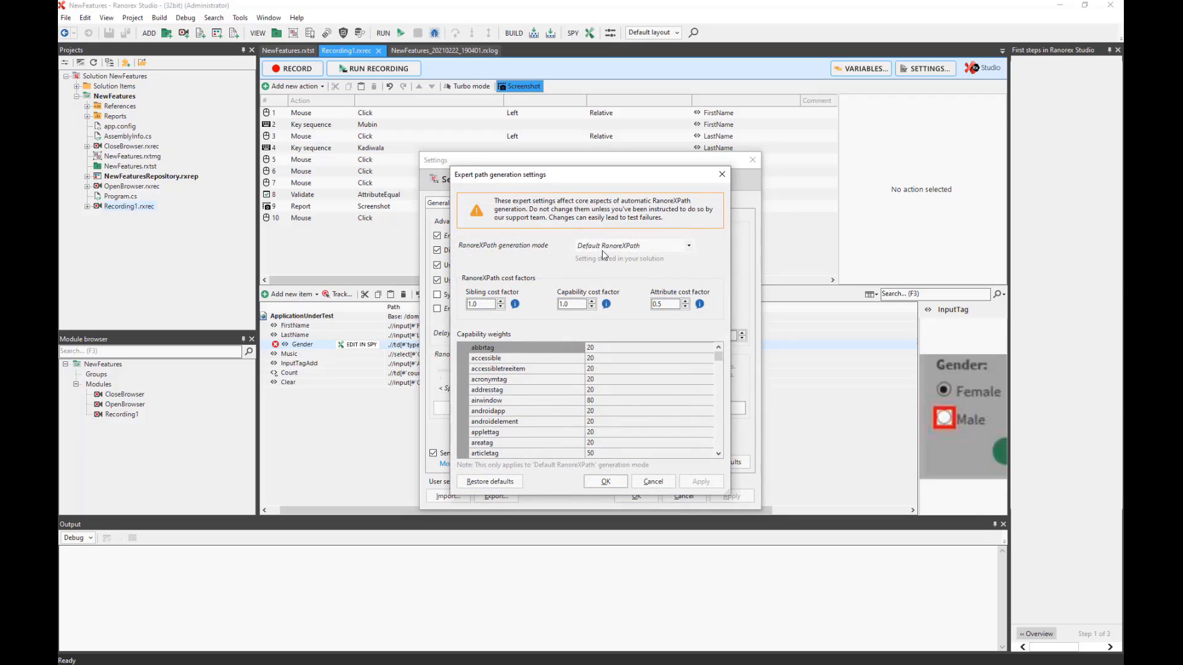
{"action": "left_click", "coordinate": [688, 247]}
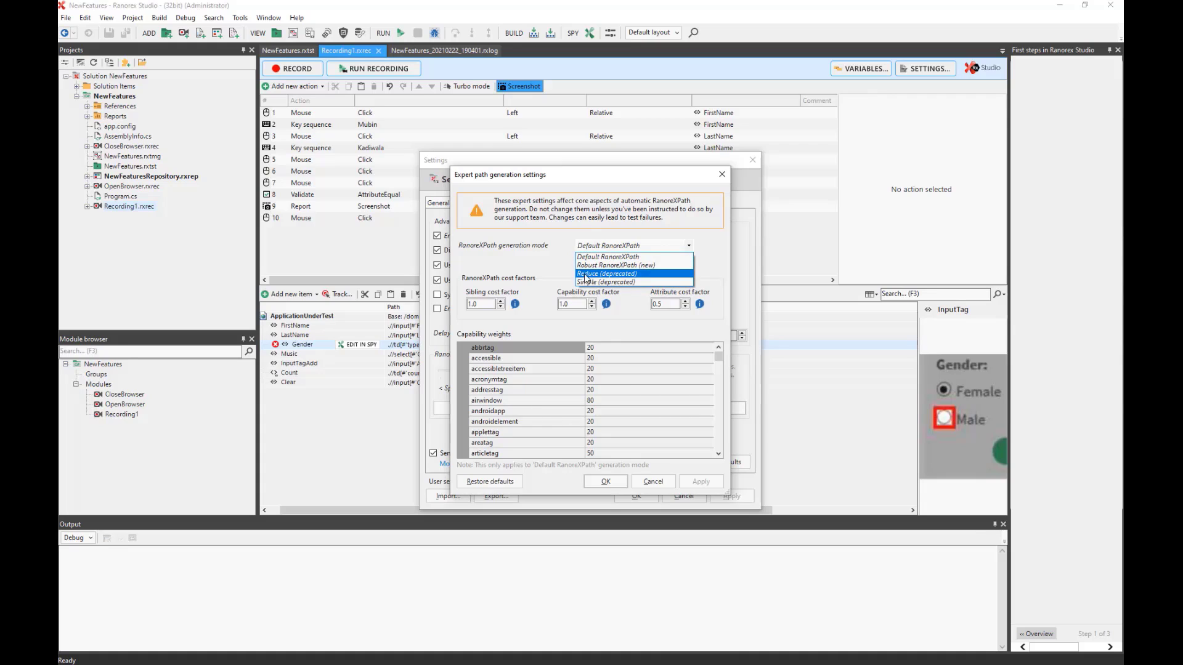
{"action": "left_click", "coordinate": [650, 268]}
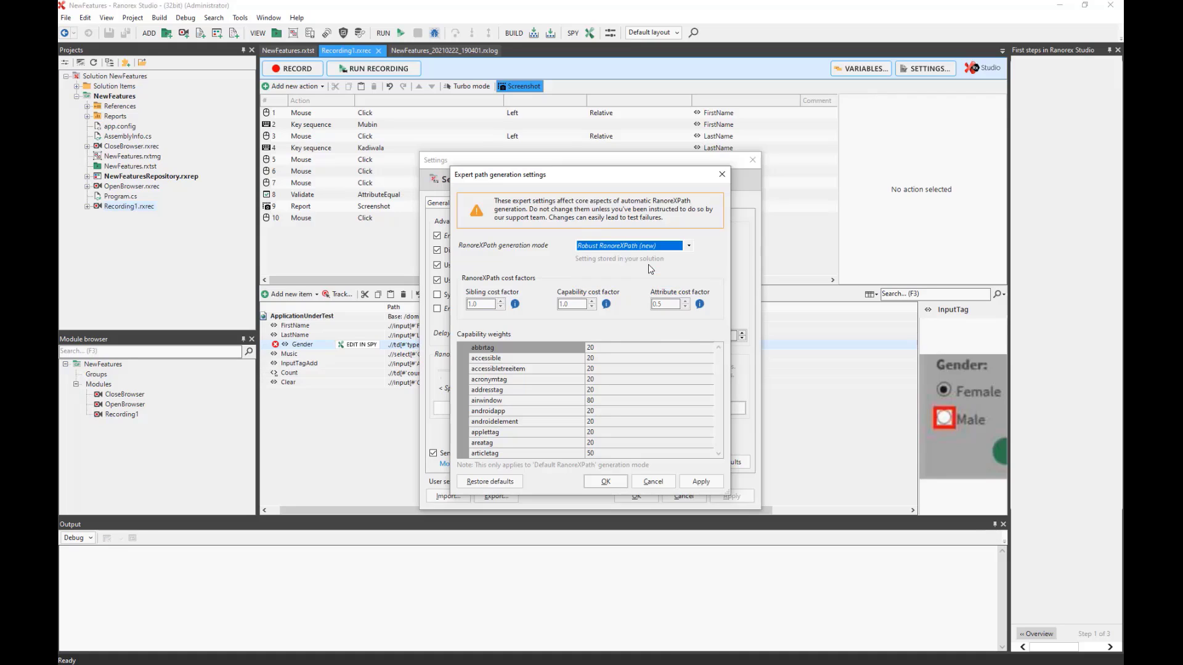
{"action": "left_click", "coordinate": [701, 482]}
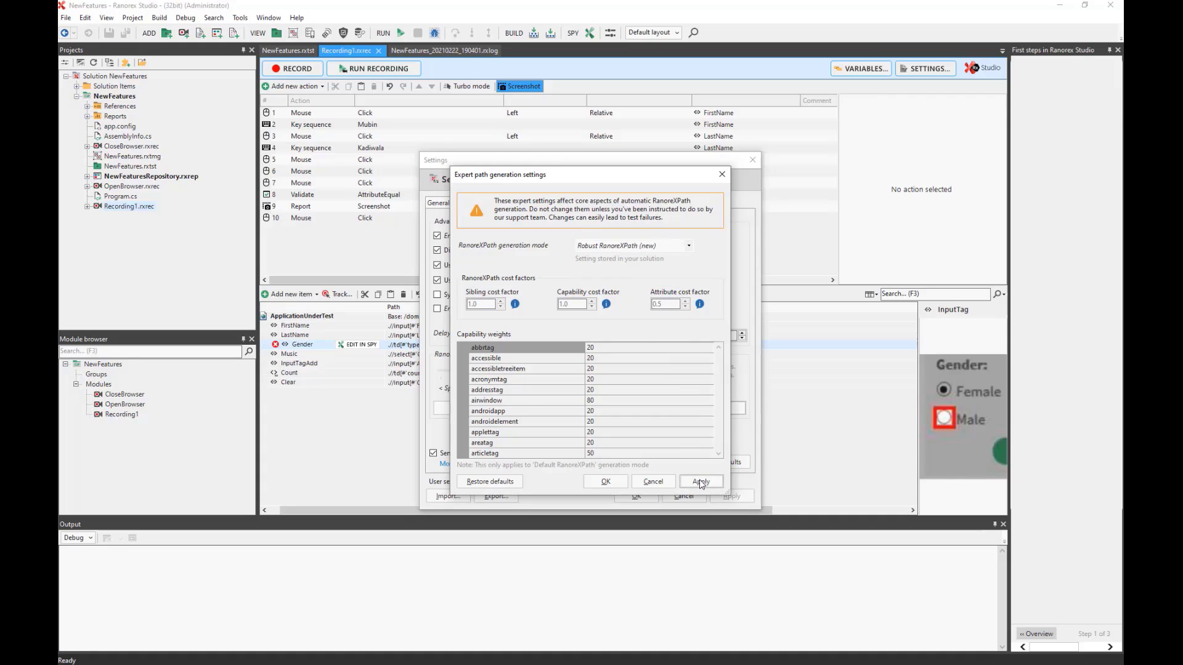
{"action": "left_click", "coordinate": [605, 481]}
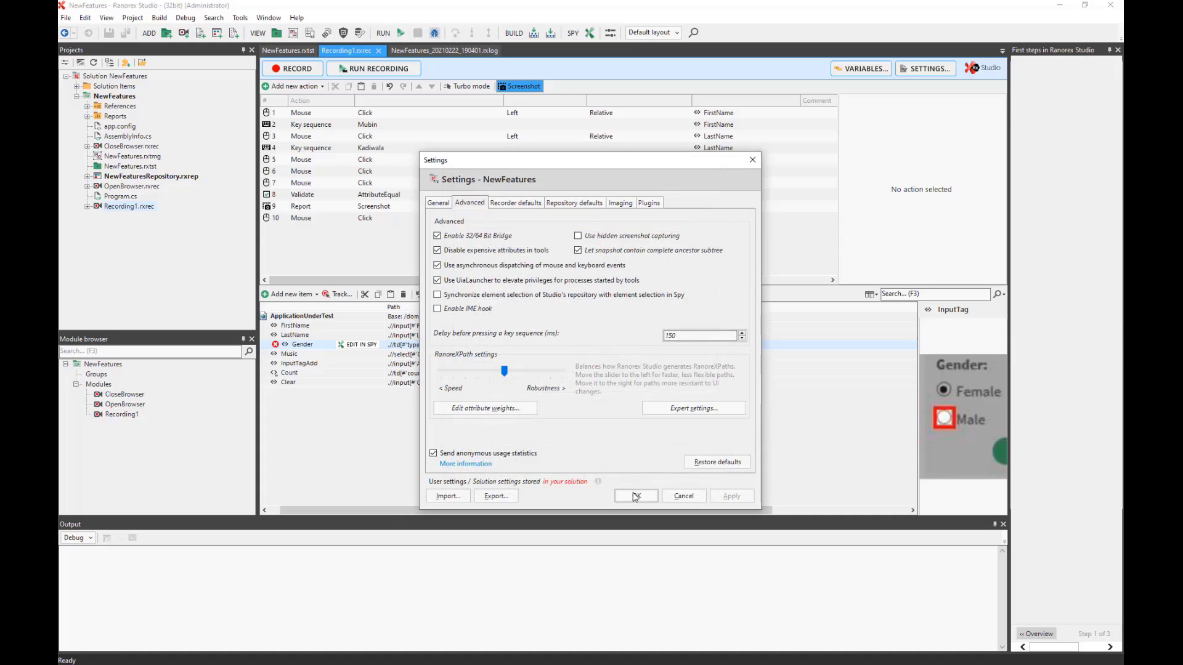
{"action": "left_click", "coordinate": [634, 496]}
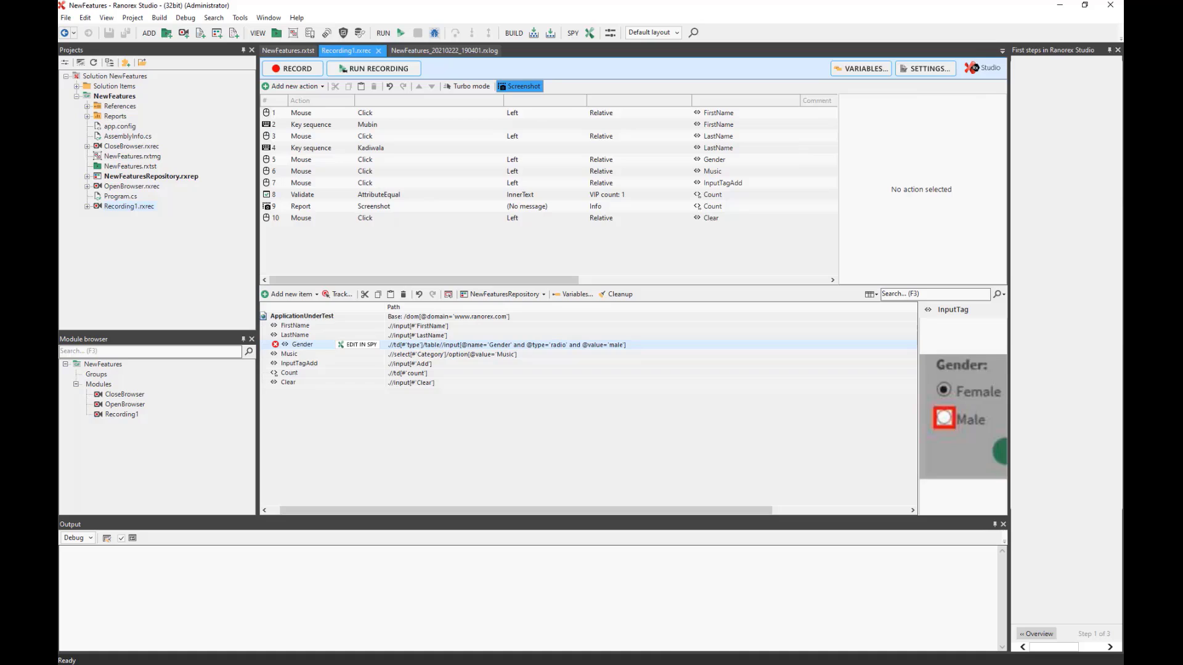
Close the First steps panel and show the Gender item's properties, selecting its Absolute Path.
{"action": "left_click_drag", "start_coordinate": [1008, 137], "coordinate": [962, 138]}
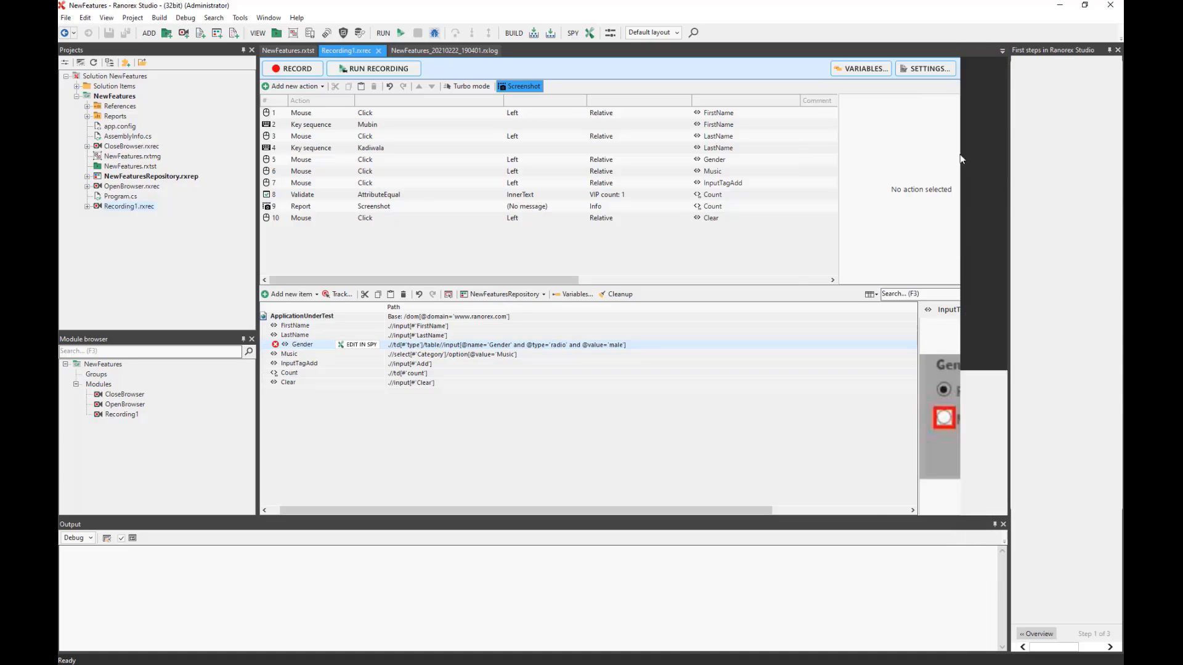
{"action": "left_click", "coordinate": [1117, 50]}
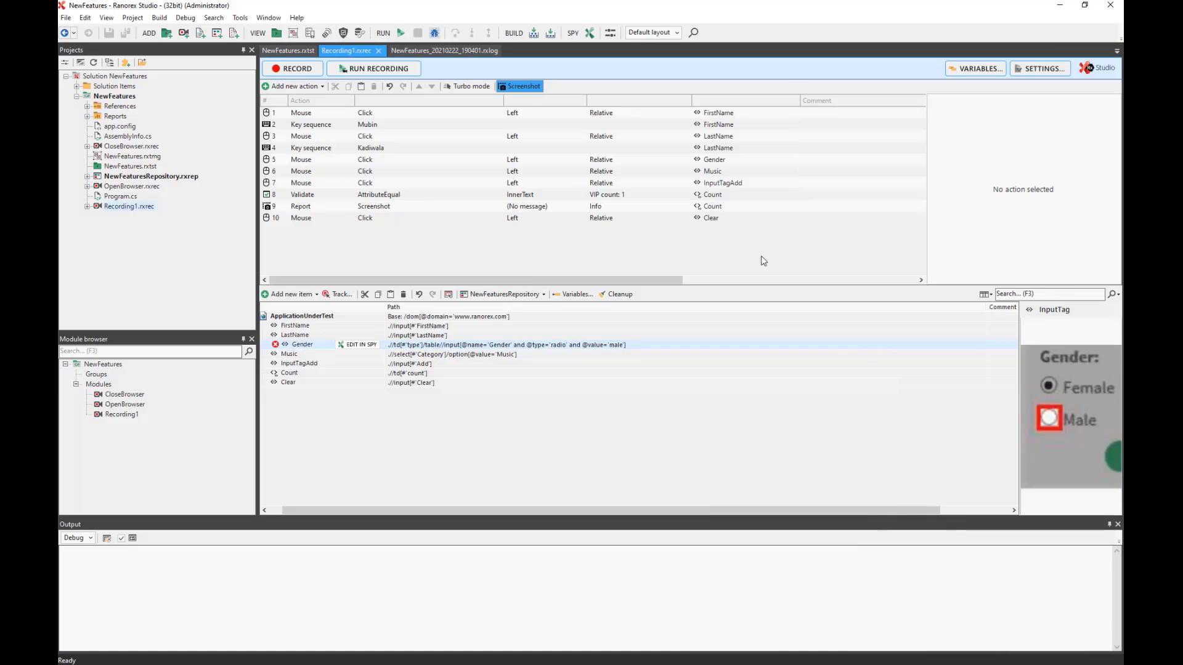
{"action": "right_click", "coordinate": [307, 348]}
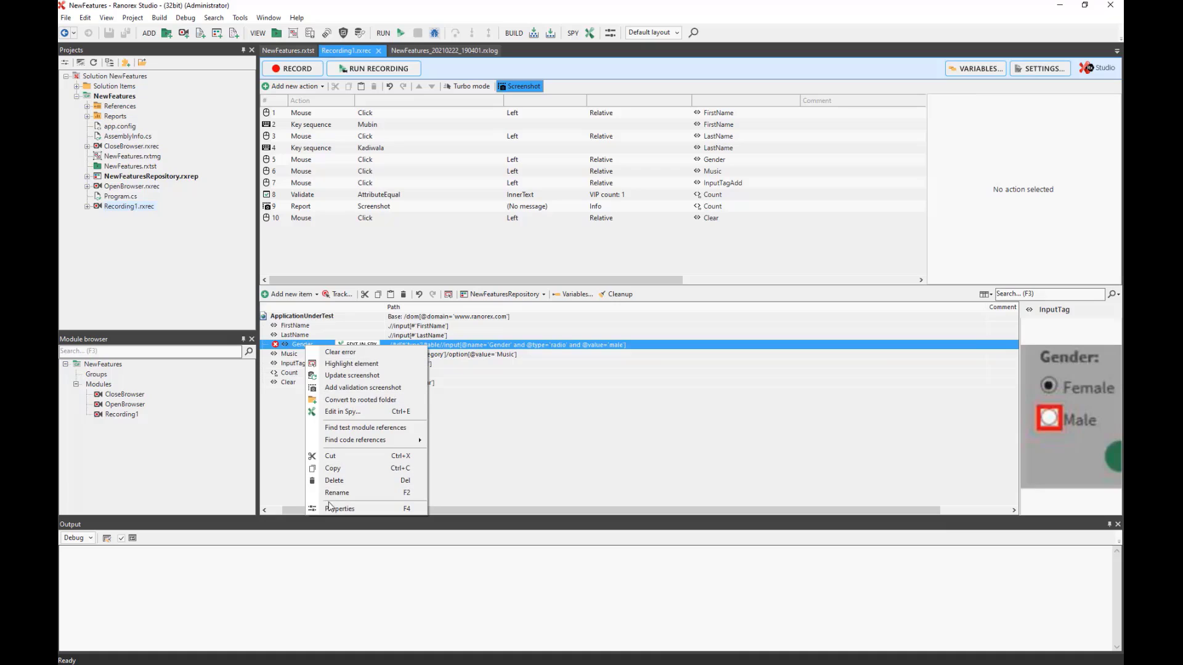
{"action": "left_click", "coordinate": [331, 508]}
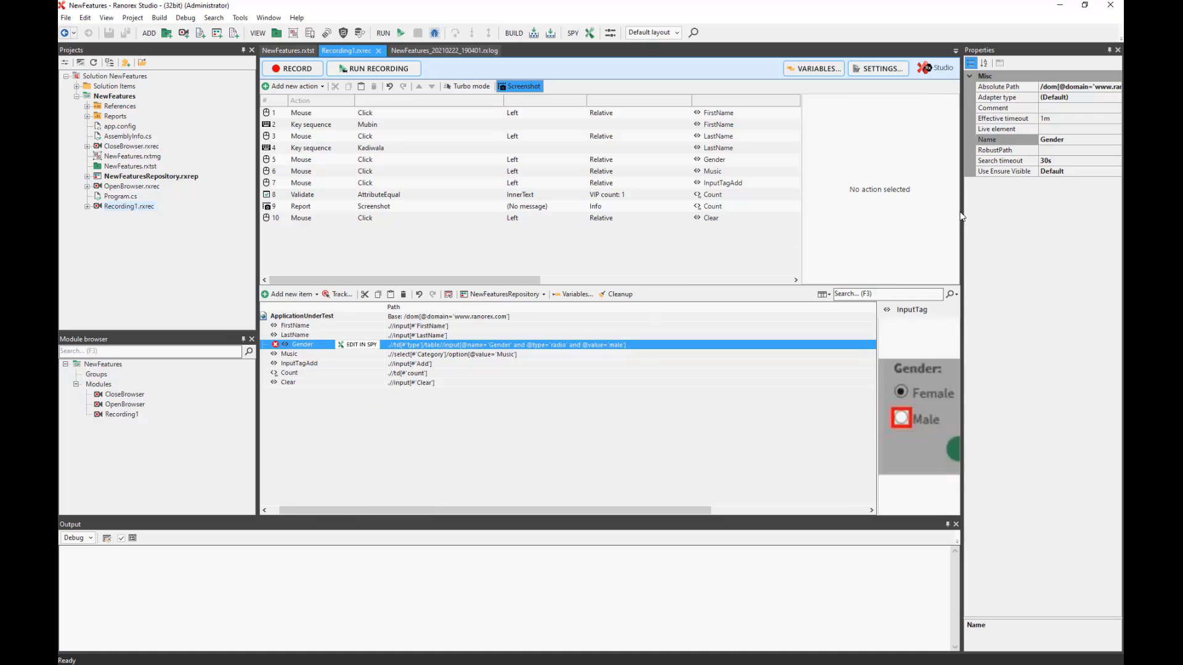
{"action": "left_click_drag", "start_coordinate": [962, 214], "coordinate": [845, 214]}
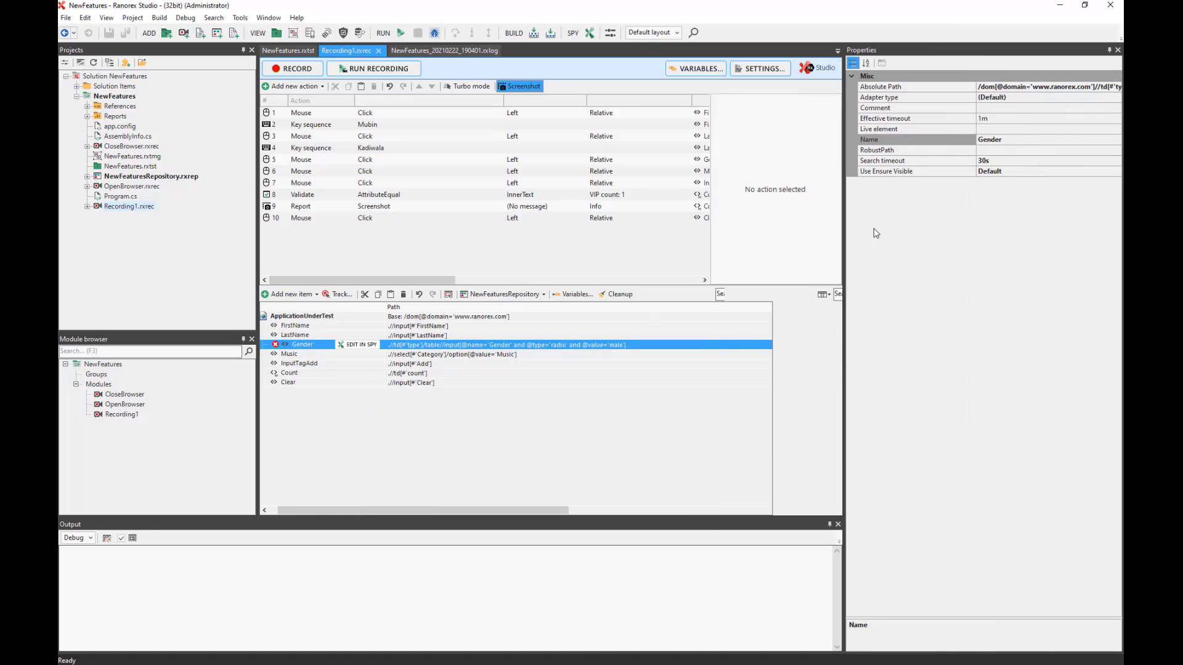
{"action": "left_click", "coordinate": [989, 88]}
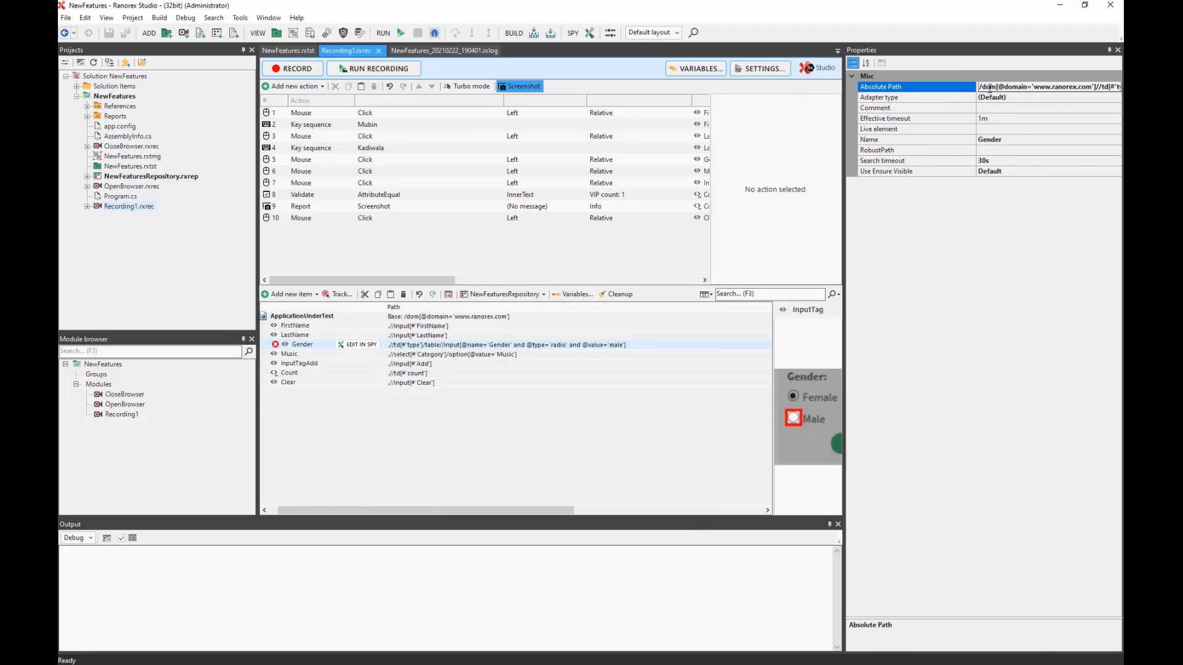
{"action": "left_click_drag", "start_coordinate": [990, 88], "coordinate": [1108, 87]}
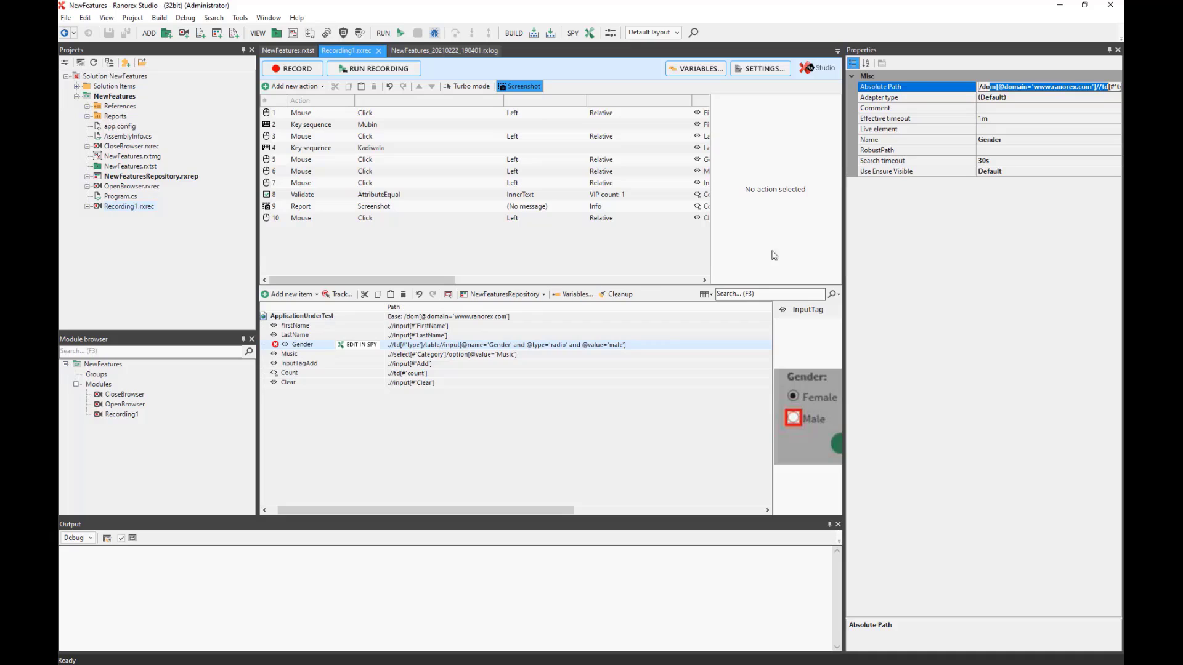
Inspect the Gender item's search timeout and effective timeout in its properties.
{"action": "left_click", "coordinate": [998, 159]}
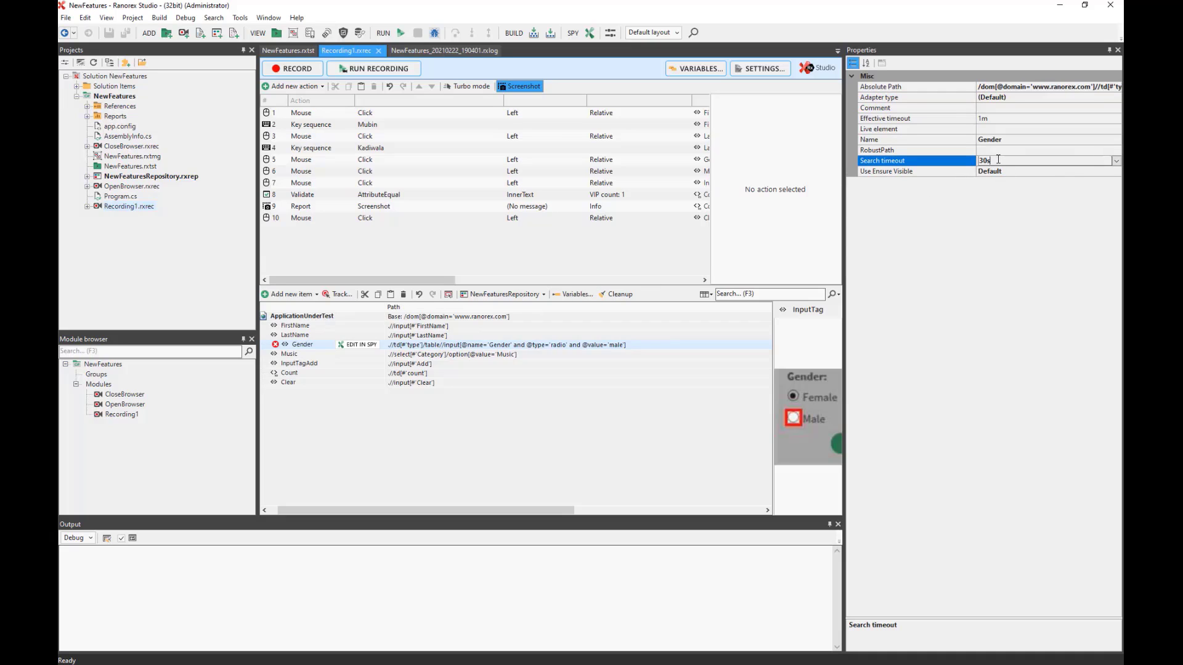
{"action": "double_click", "coordinate": [997, 160]}
{"action": "left_click", "coordinate": [997, 120]}
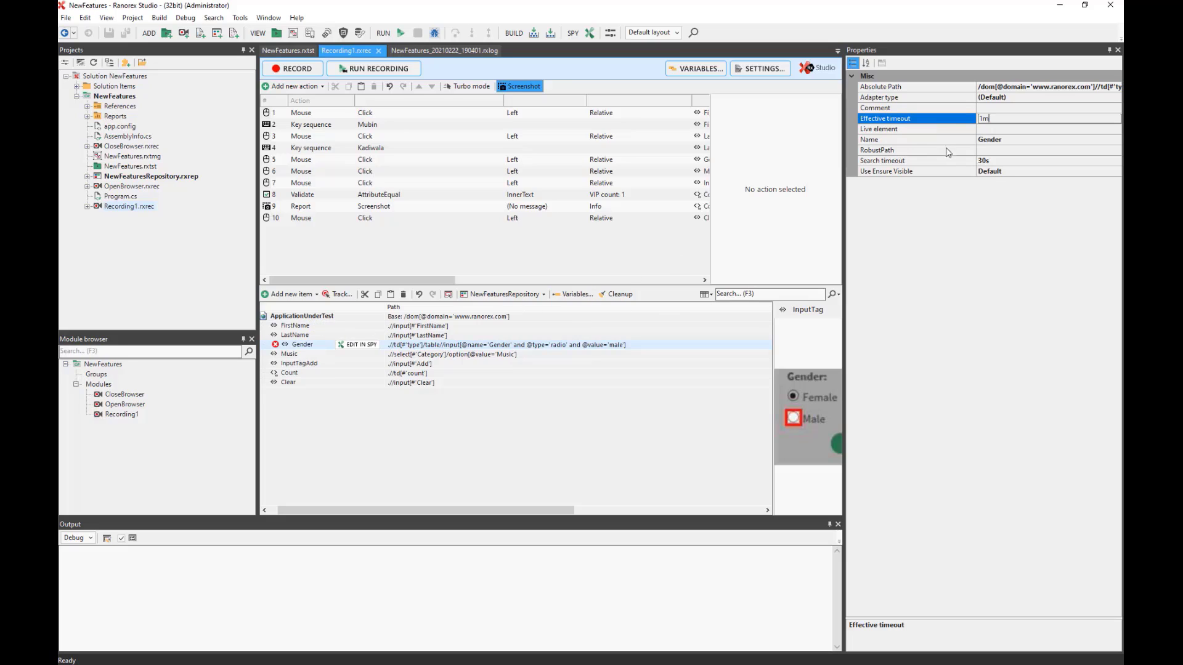
{"action": "left_click", "coordinate": [877, 154]}
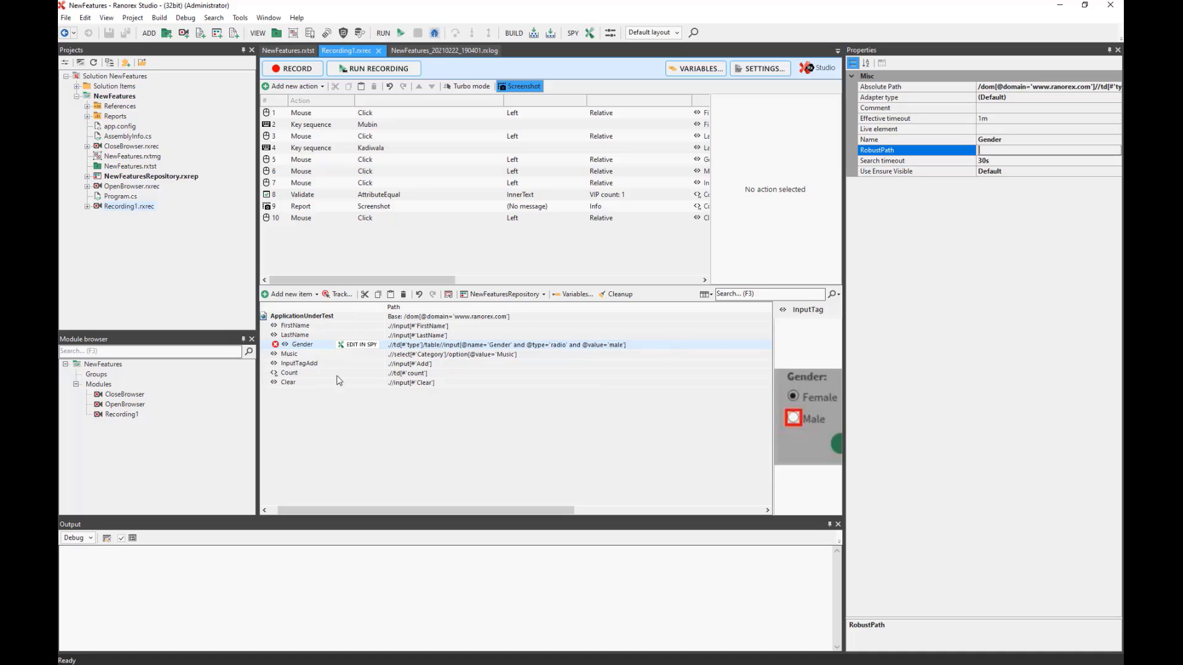
Delete all Recording1 actions and clean up unused repository items, leaving only ApplicationUnderTest.
{"action": "left_click_drag", "start_coordinate": [346, 242], "coordinate": [271, 109]}
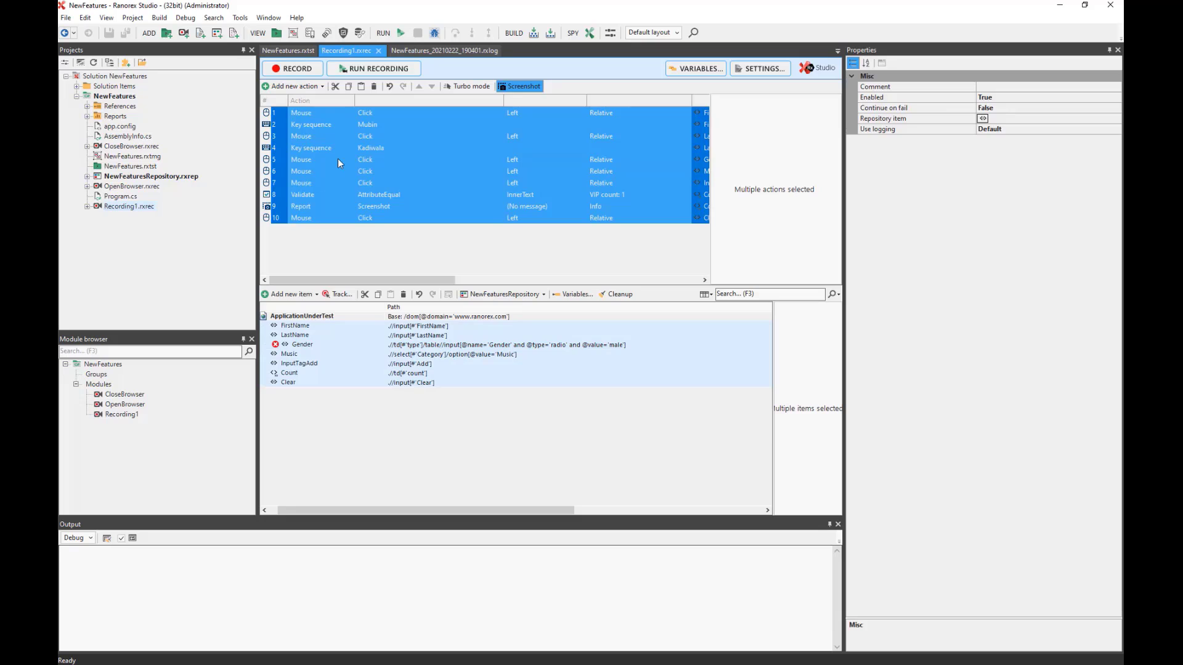
{"action": "key", "text": "Delete"}
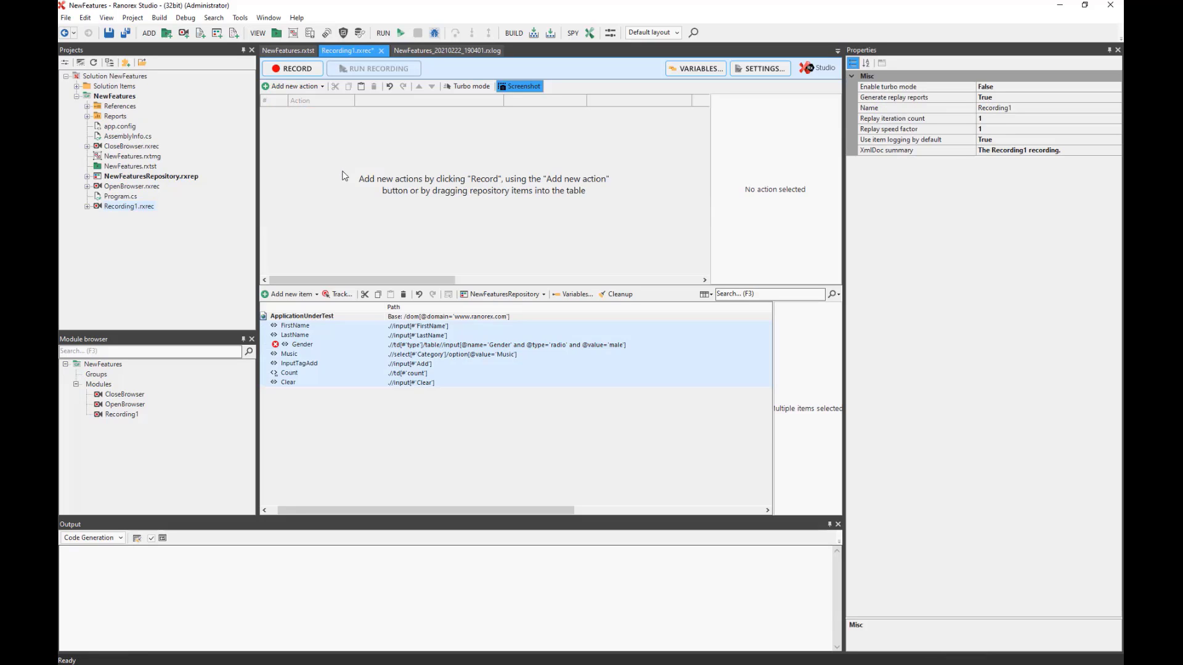
{"action": "left_click", "coordinate": [353, 436]}
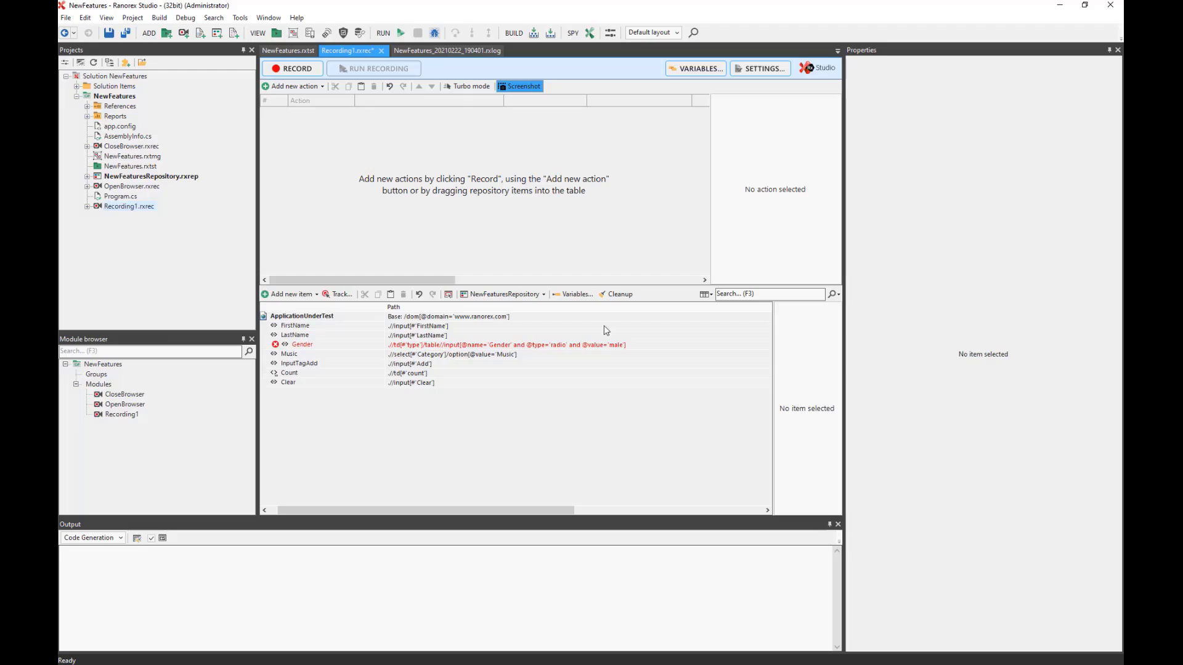
{"action": "left_click", "coordinate": [618, 294]}
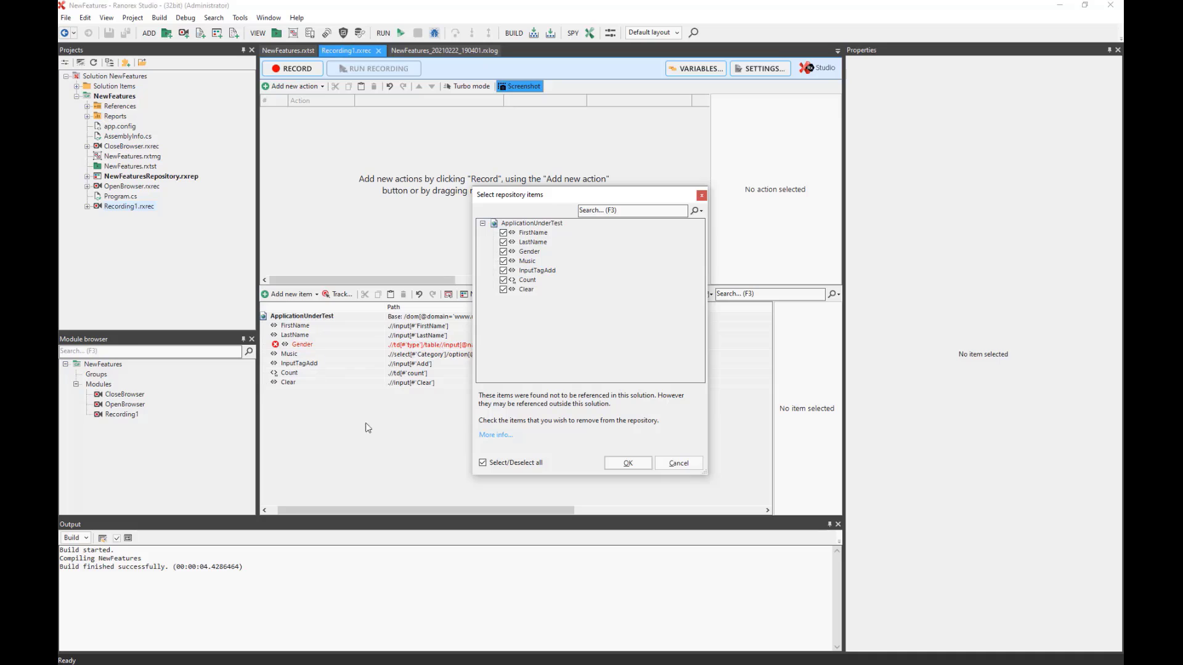
{"action": "left_click", "coordinate": [628, 463]}
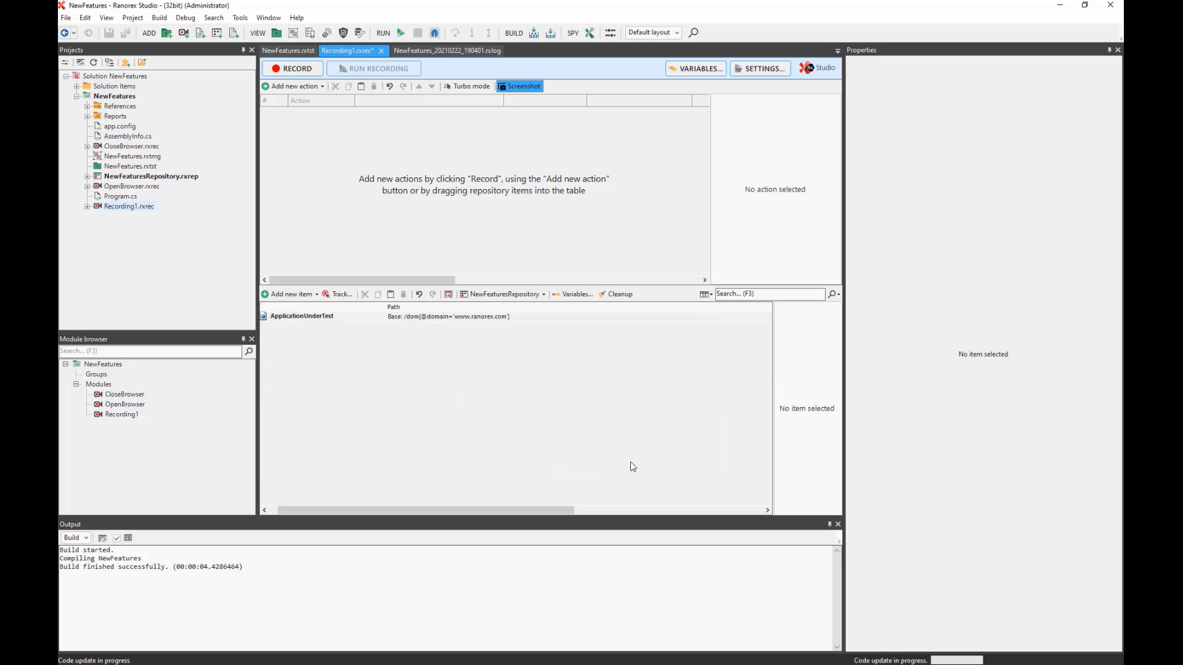
{"action": "left_click", "coordinate": [306, 323]}
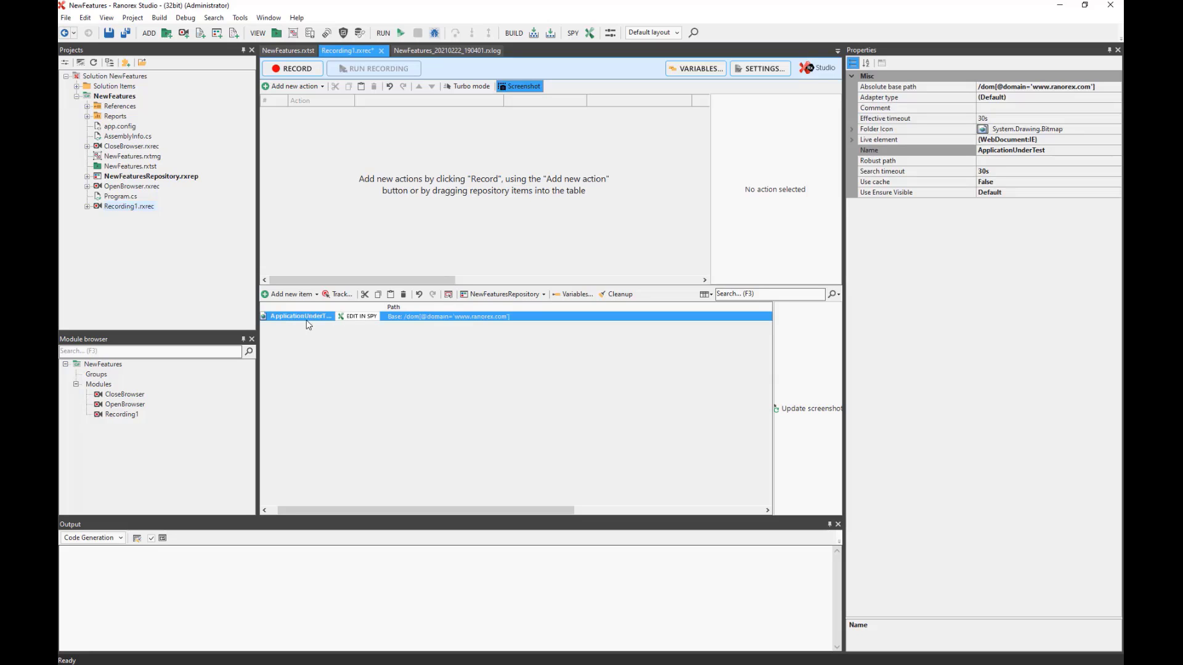
Return to the empty Recording1 and load the Ranorex VIP Database Test web app in Internet Explorer.
{"action": "left_click", "coordinate": [287, 50]}
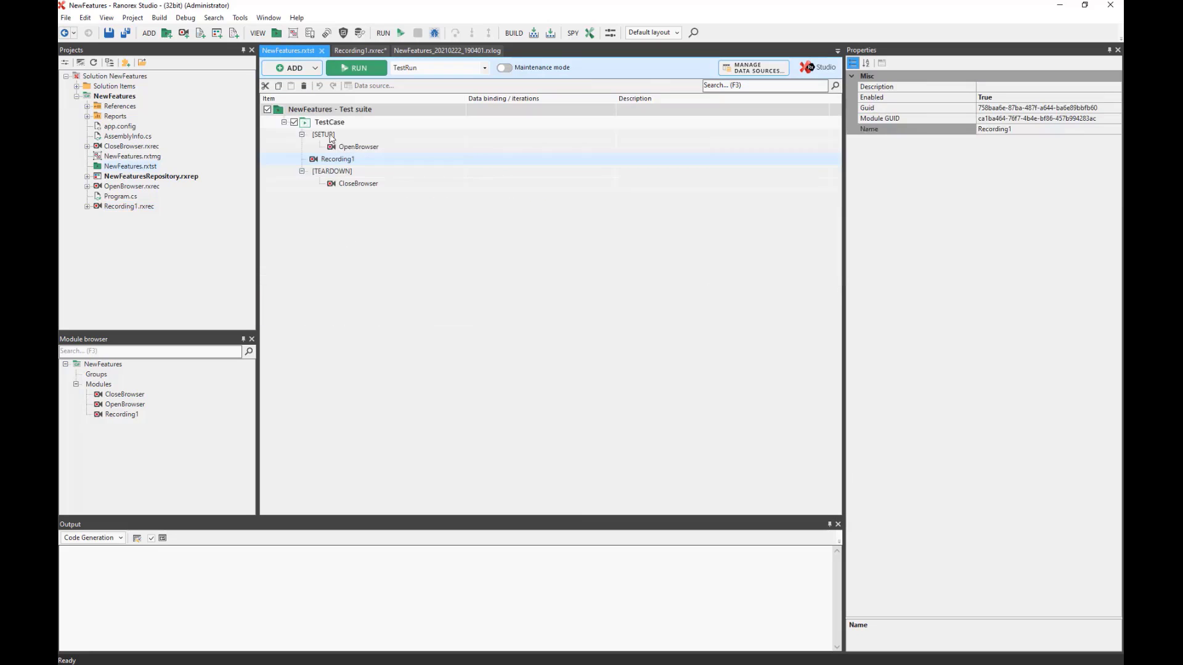
{"action": "left_click", "coordinate": [357, 50]}
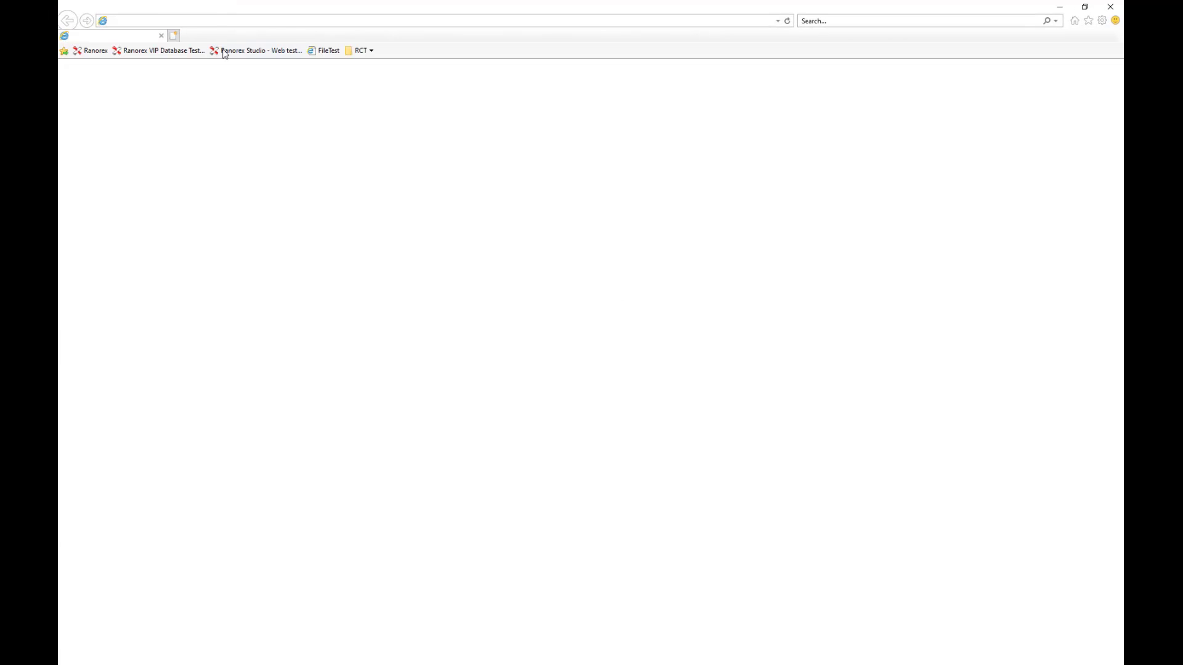
{"action": "left_click", "coordinate": [162, 50]}
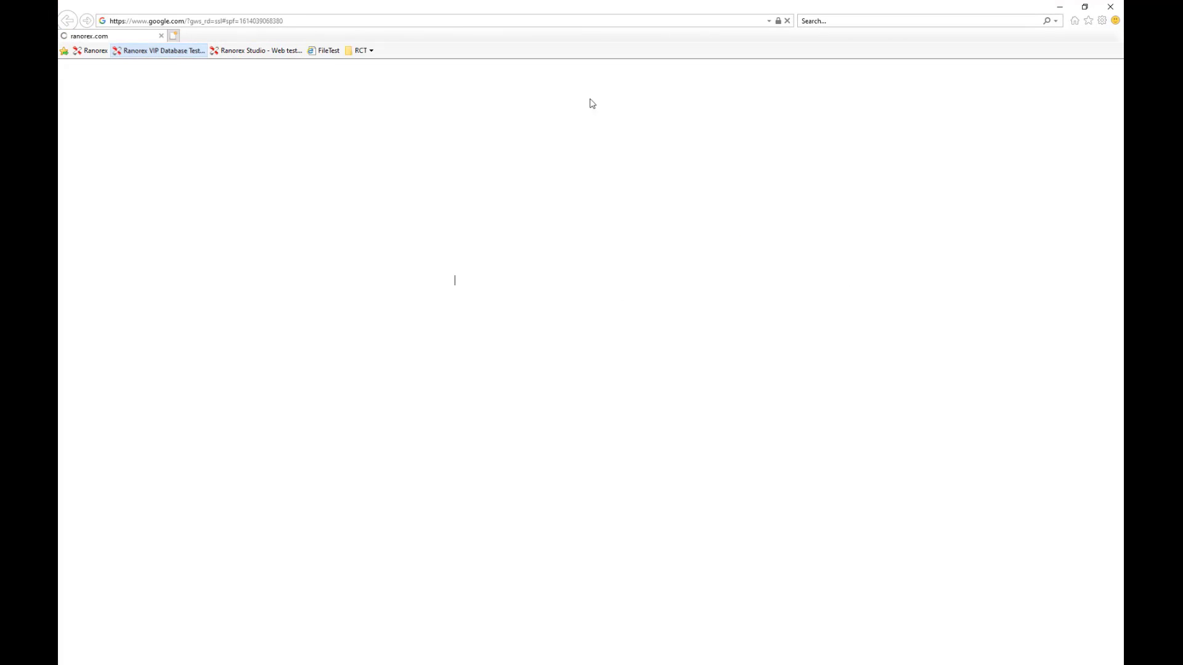
{"action": "left_click", "coordinate": [1059, 7]}
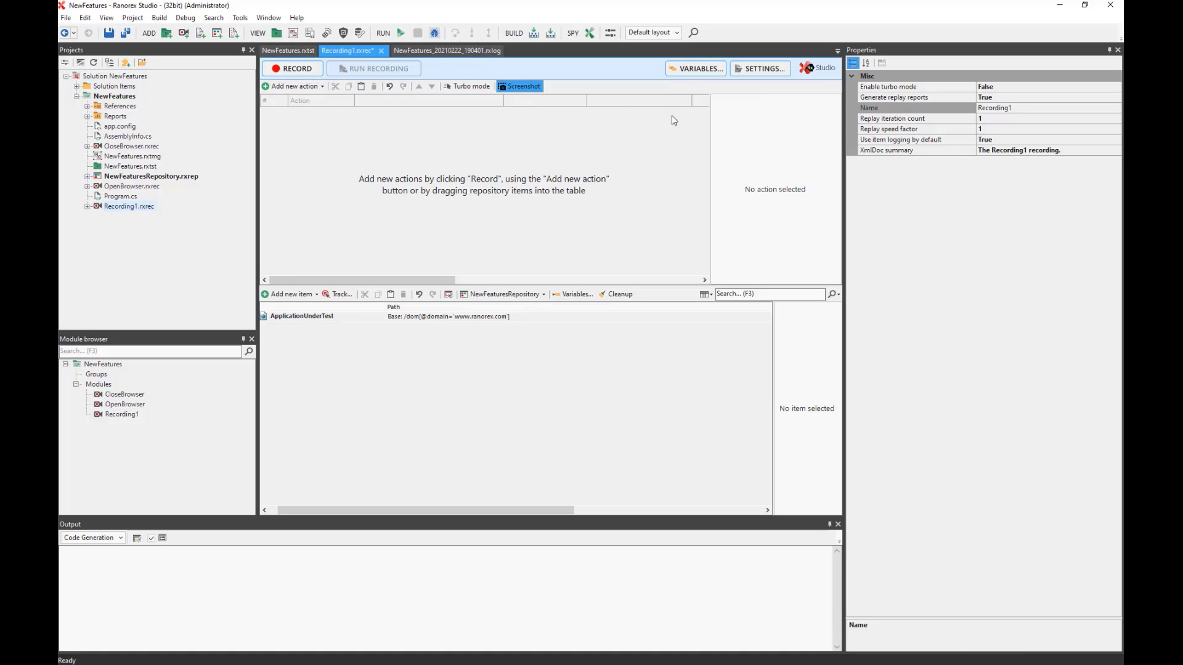
Start recording and enter a VIP's first and last name in the web app.
{"action": "left_click", "coordinate": [295, 70]}
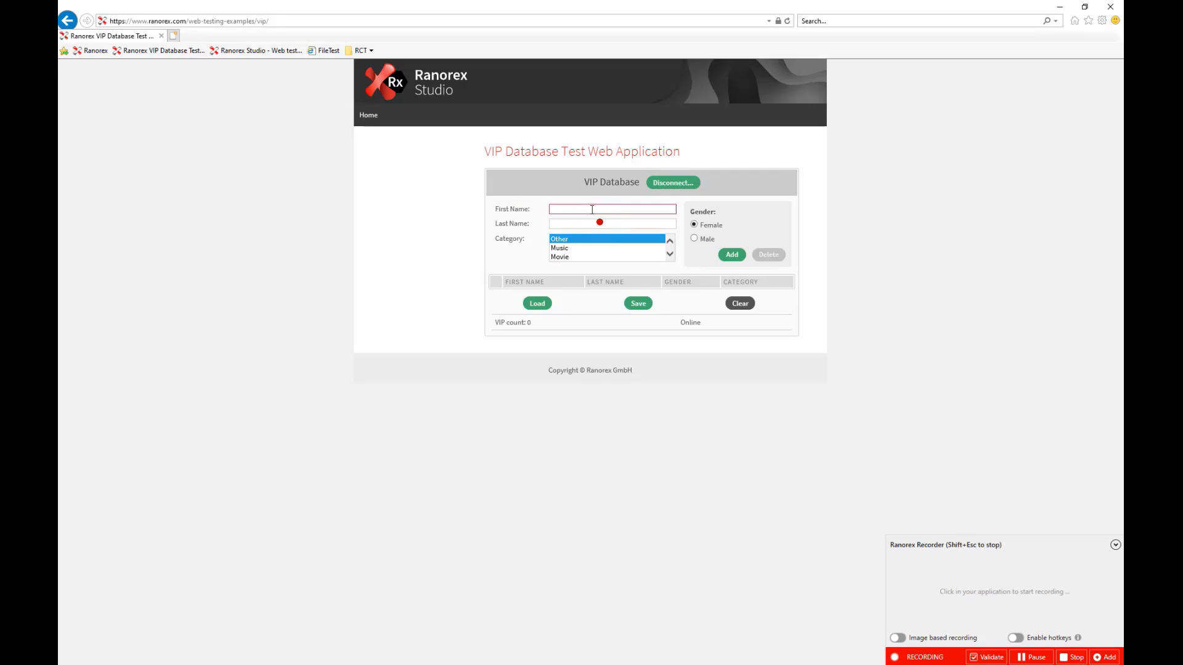
{"action": "left_click", "coordinate": [592, 210]}
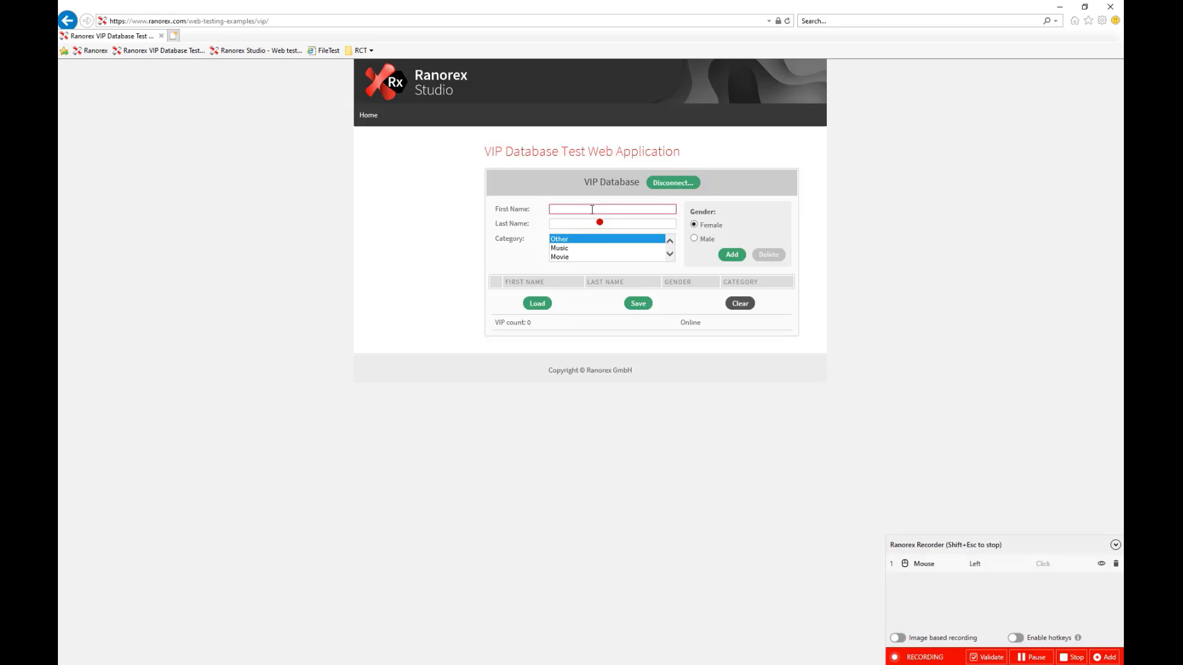
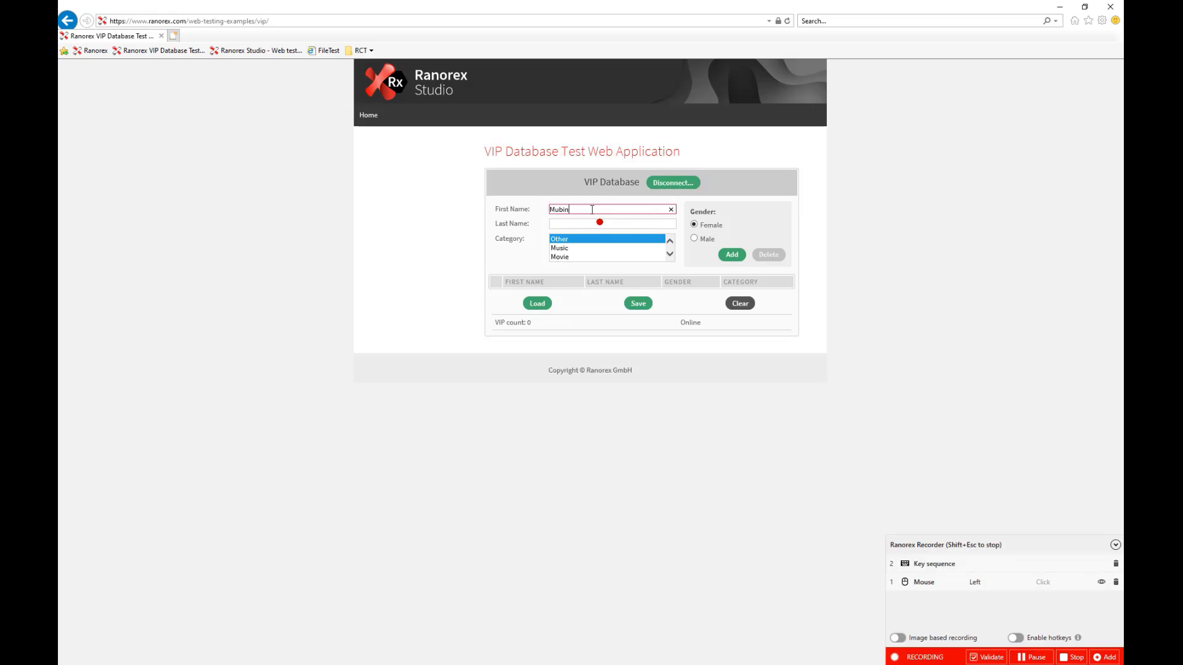
{"action": "left_click", "coordinate": [591, 224]}
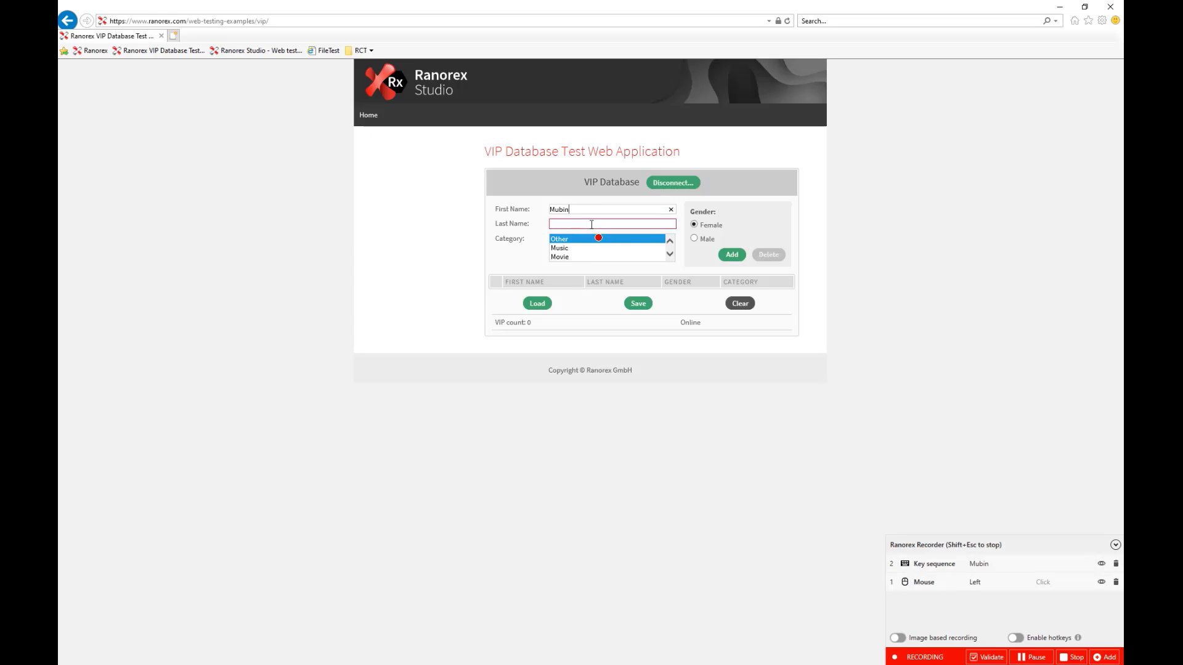
{"action": "left_click", "coordinate": [591, 225]}
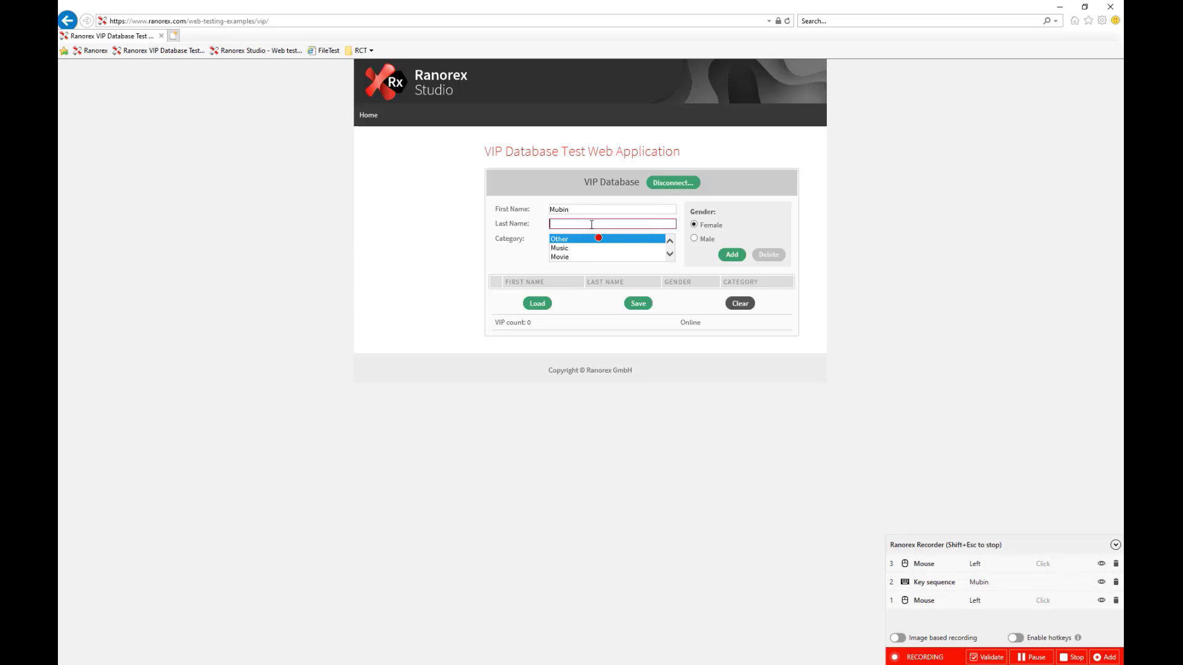
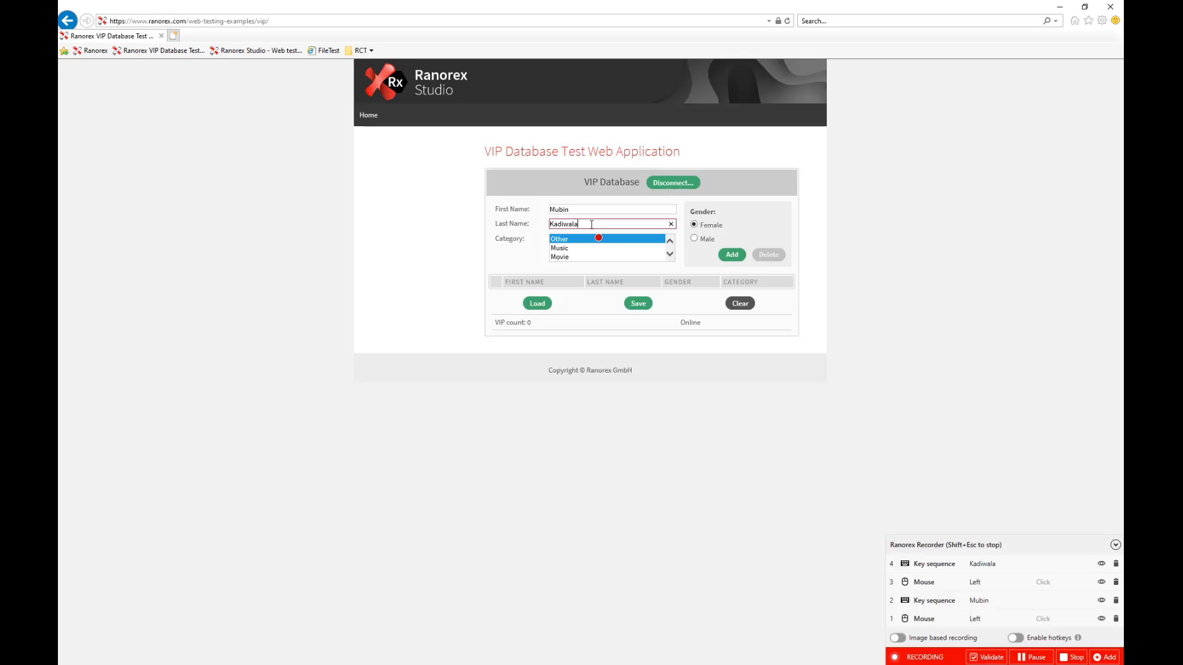
Choose Male and the Music category, add the VIP, and enter validation mode.
{"action": "left_click", "coordinate": [695, 240]}
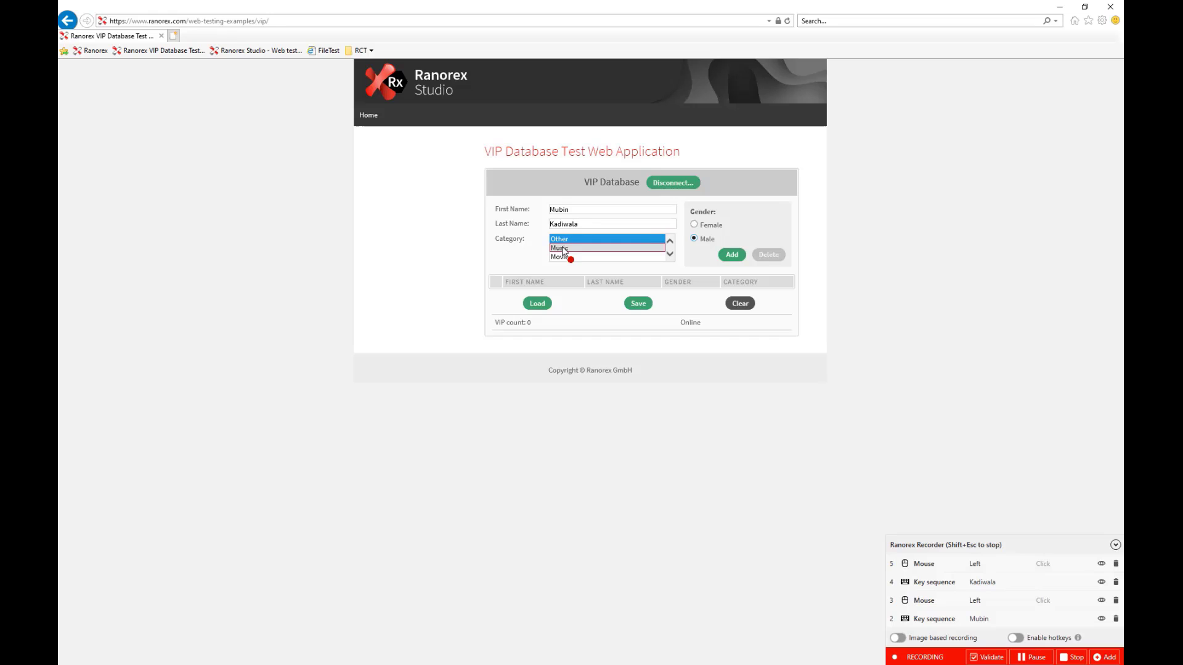
{"action": "left_click", "coordinate": [615, 249]}
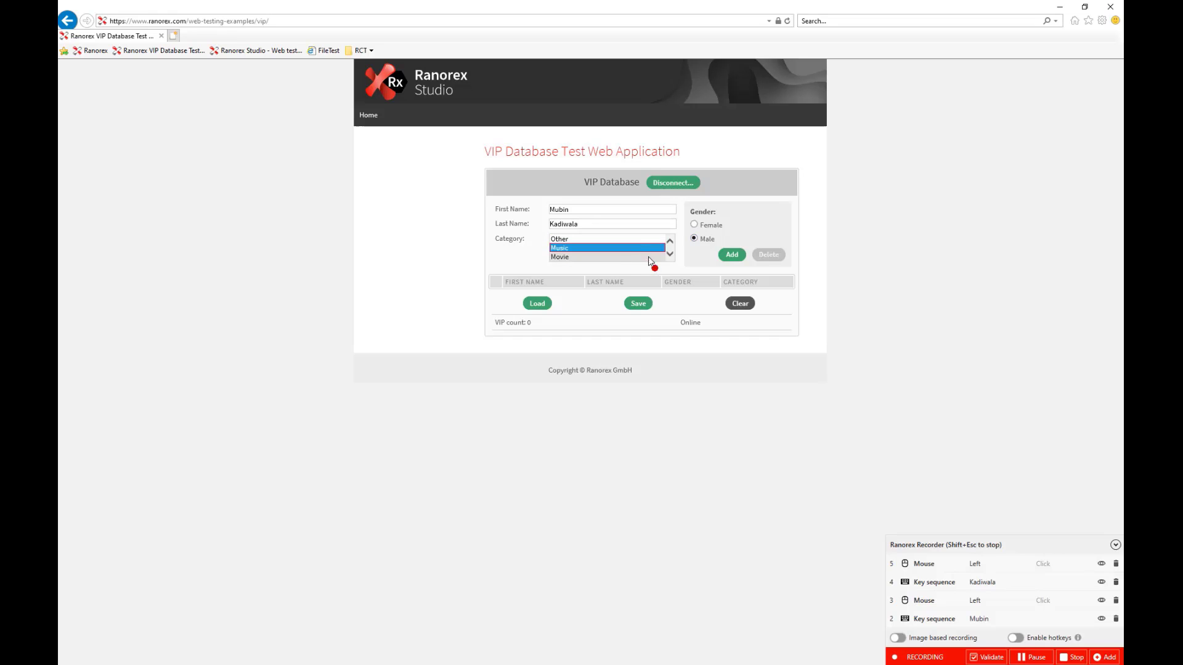
{"action": "left_click", "coordinate": [731, 256]}
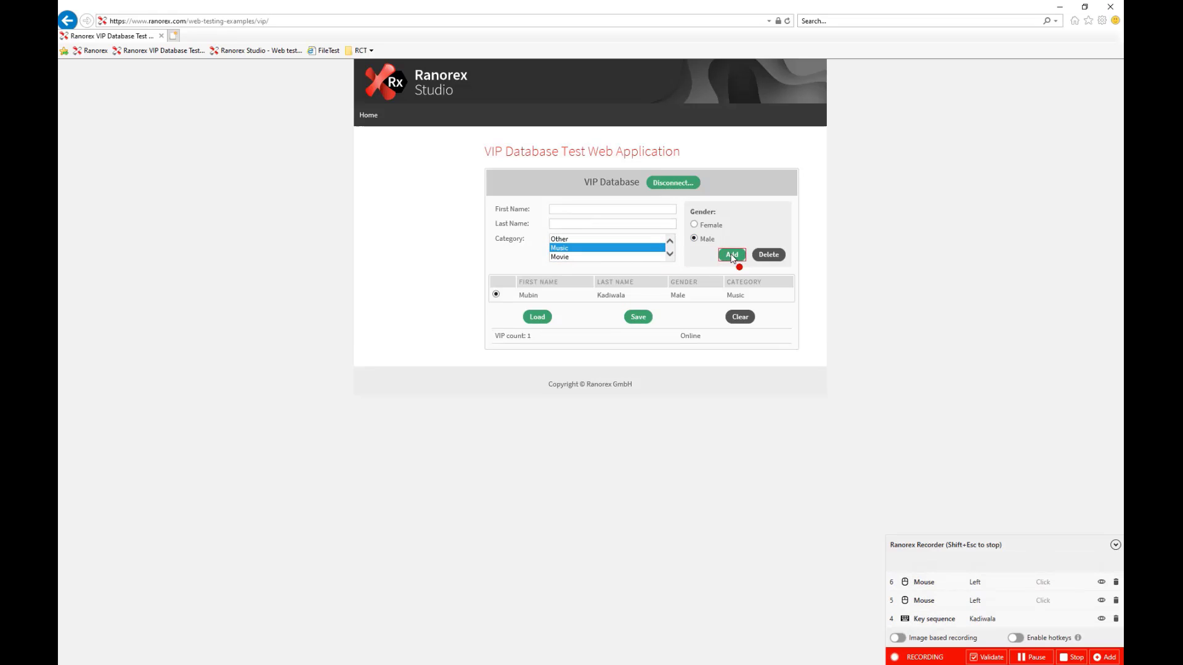
{"action": "left_click", "coordinate": [987, 657]}
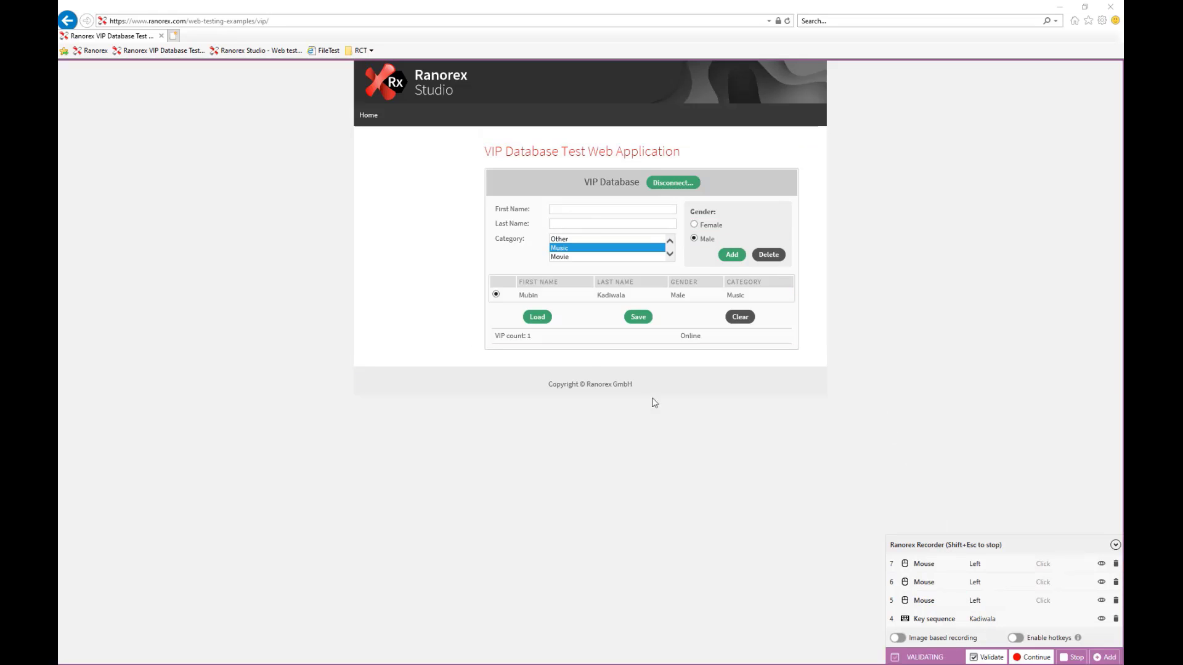
Validate that the VIP count label's InnerText reads 'VIP count: 1', then clear the VIP table.
{"action": "left_click", "coordinate": [512, 336]}
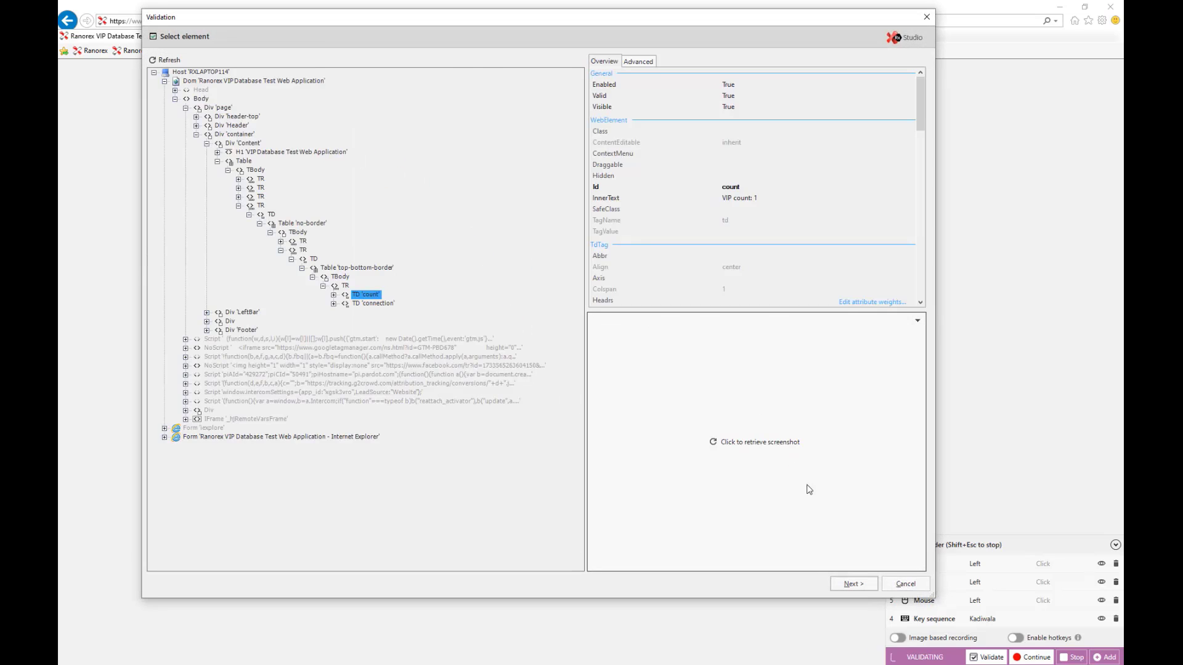
{"action": "left_click", "coordinate": [852, 582]}
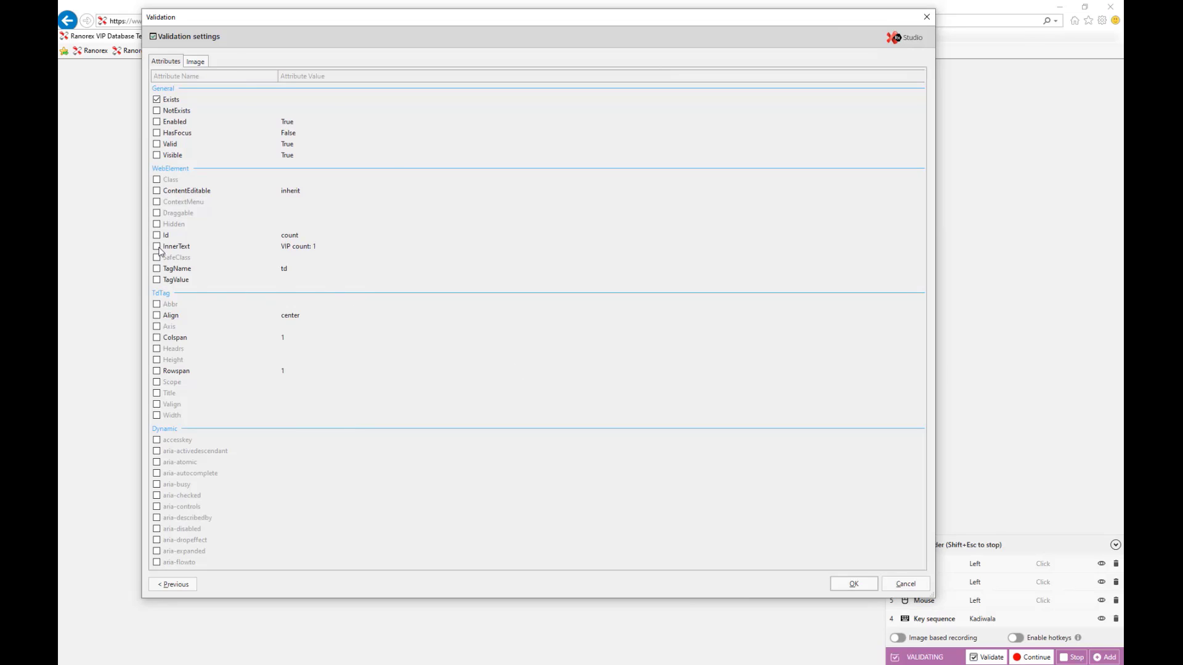
{"action": "left_click", "coordinate": [157, 247]}
{"action": "left_click", "coordinate": [851, 582]}
{"action": "left_click", "coordinate": [746, 318]}
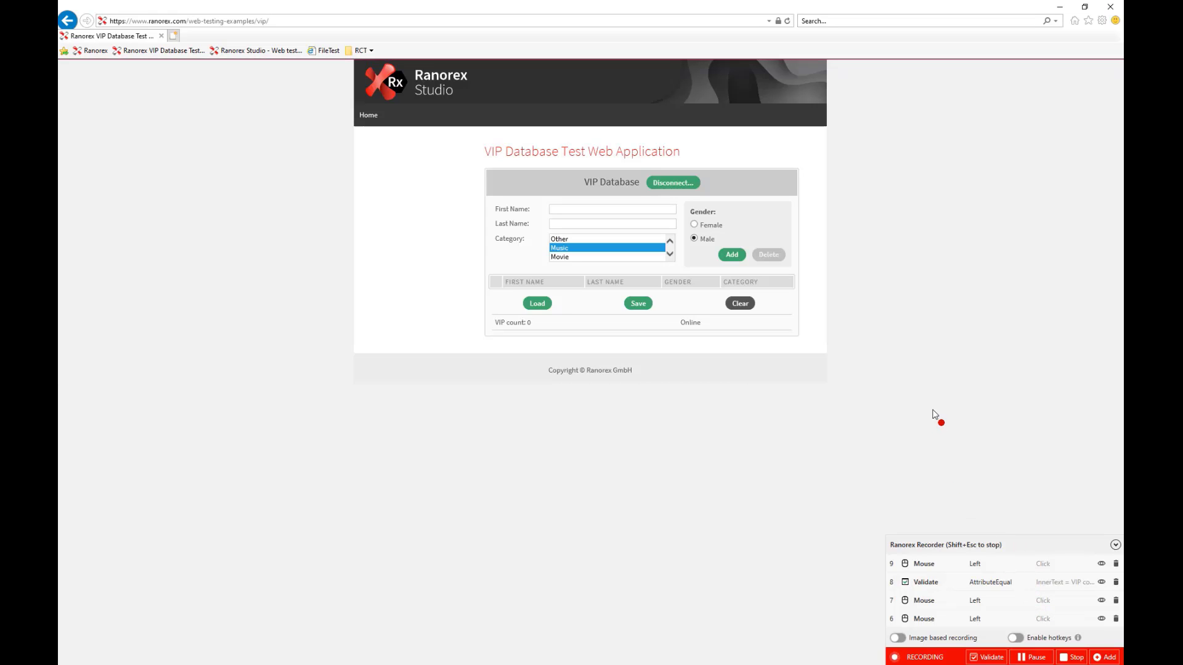
Stop recording and review the Gender and Music repository items' paths, including Gender's robust path.
{"action": "left_click", "coordinate": [1073, 657]}
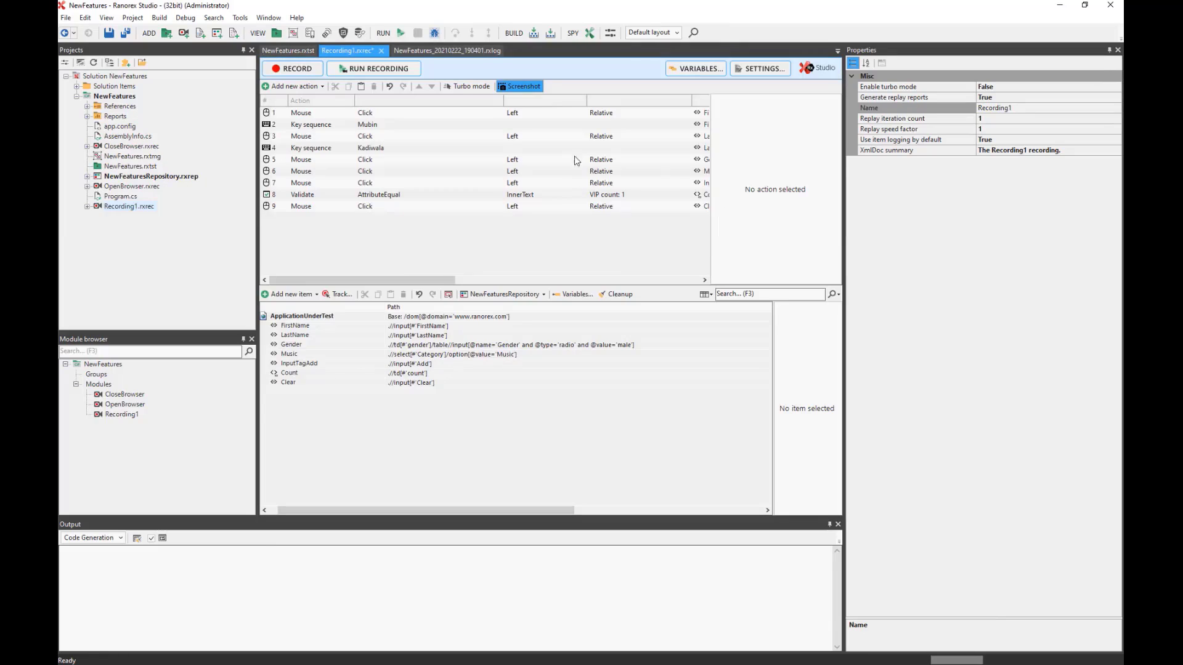
{"action": "left_click", "coordinate": [276, 160]}
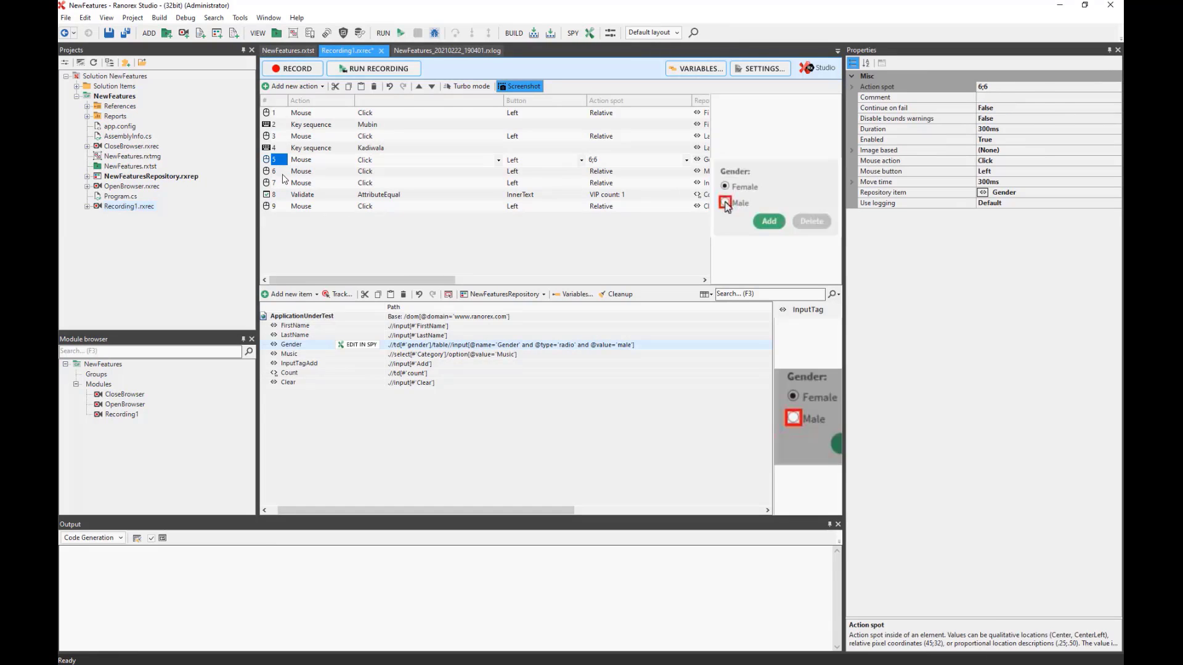
{"action": "left_click", "coordinate": [278, 172]}
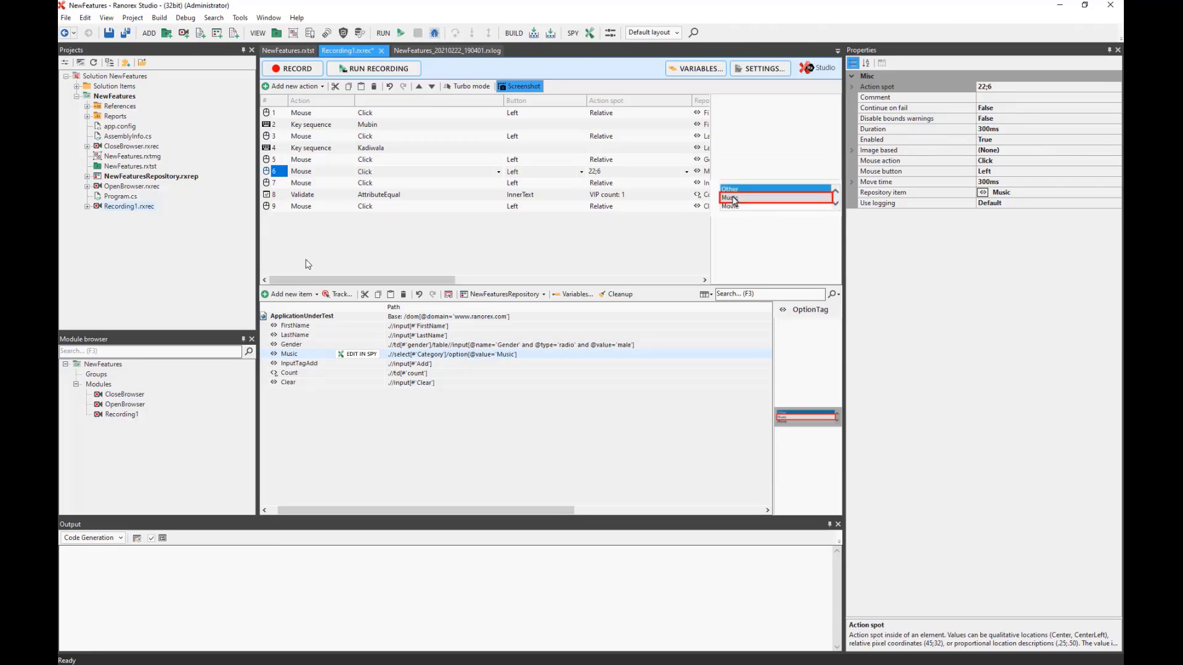
{"action": "left_click", "coordinate": [298, 345]}
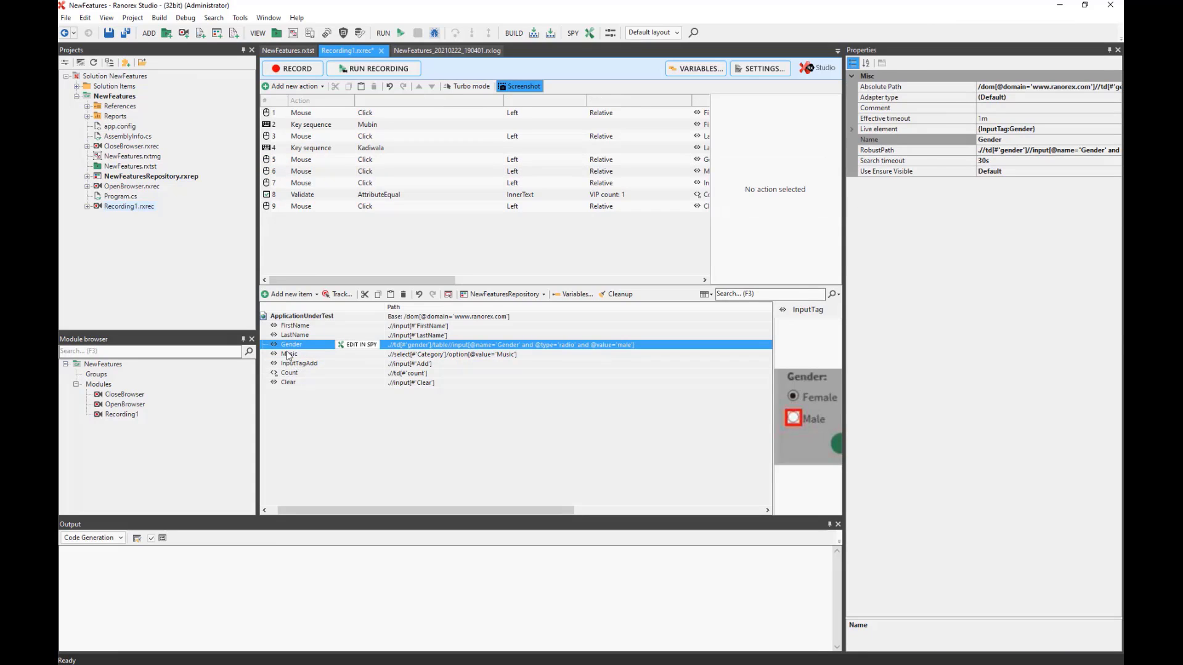
{"action": "left_click", "coordinate": [997, 151]}
{"action": "left_click", "coordinate": [291, 356]}
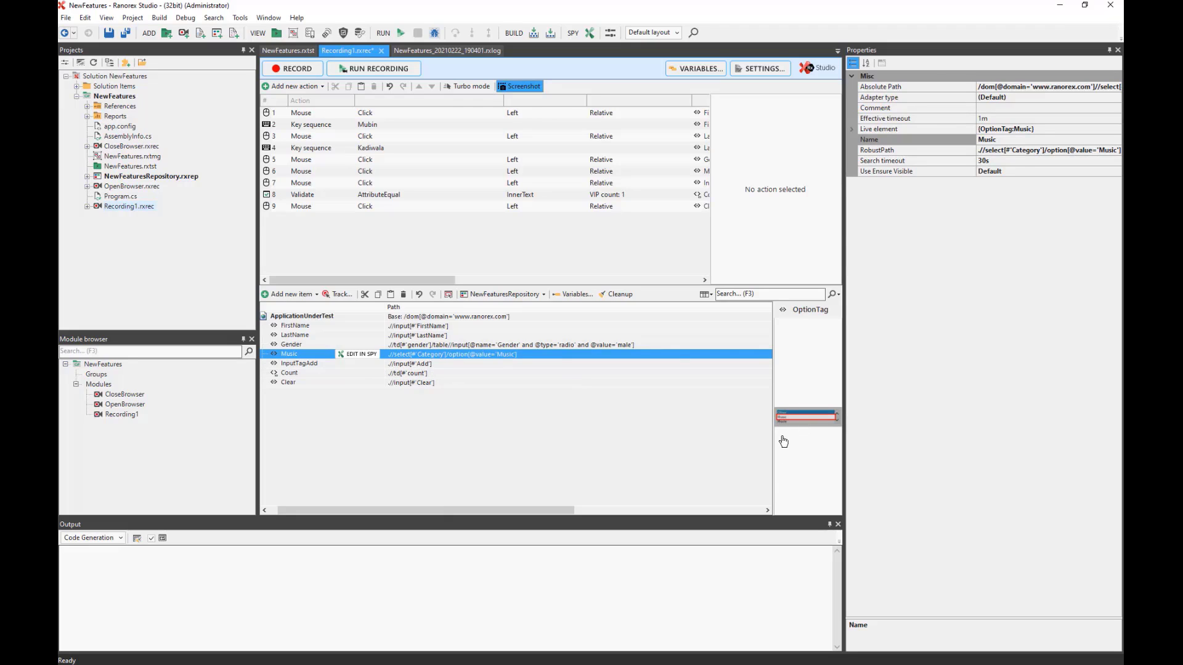
Inspect the Music item's path in Spy, checking the dropdown's 'Category' id value.
{"action": "left_click", "coordinate": [361, 356]}
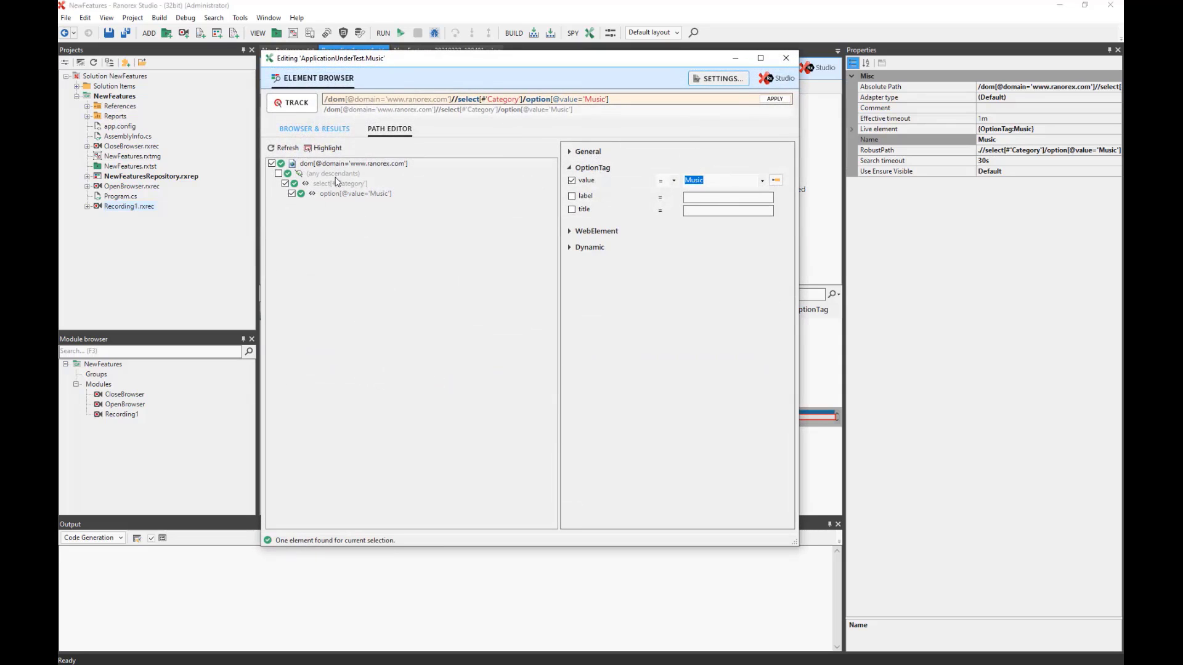
{"action": "left_click", "coordinate": [329, 185]}
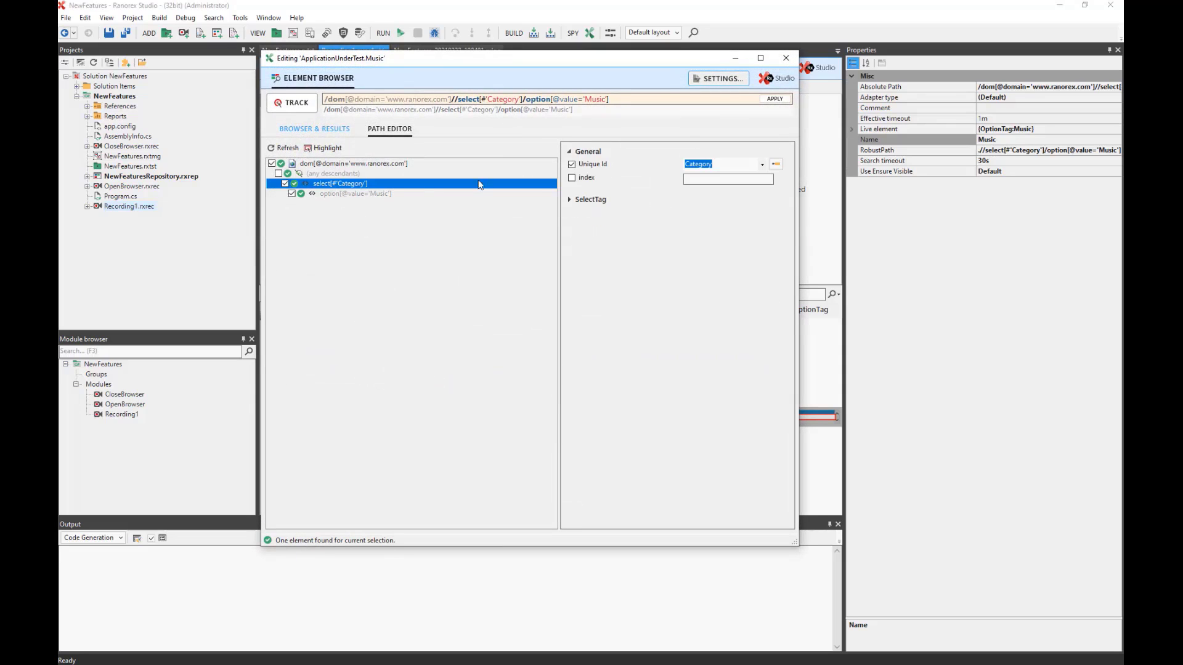
{"action": "left_click", "coordinate": [726, 165]}
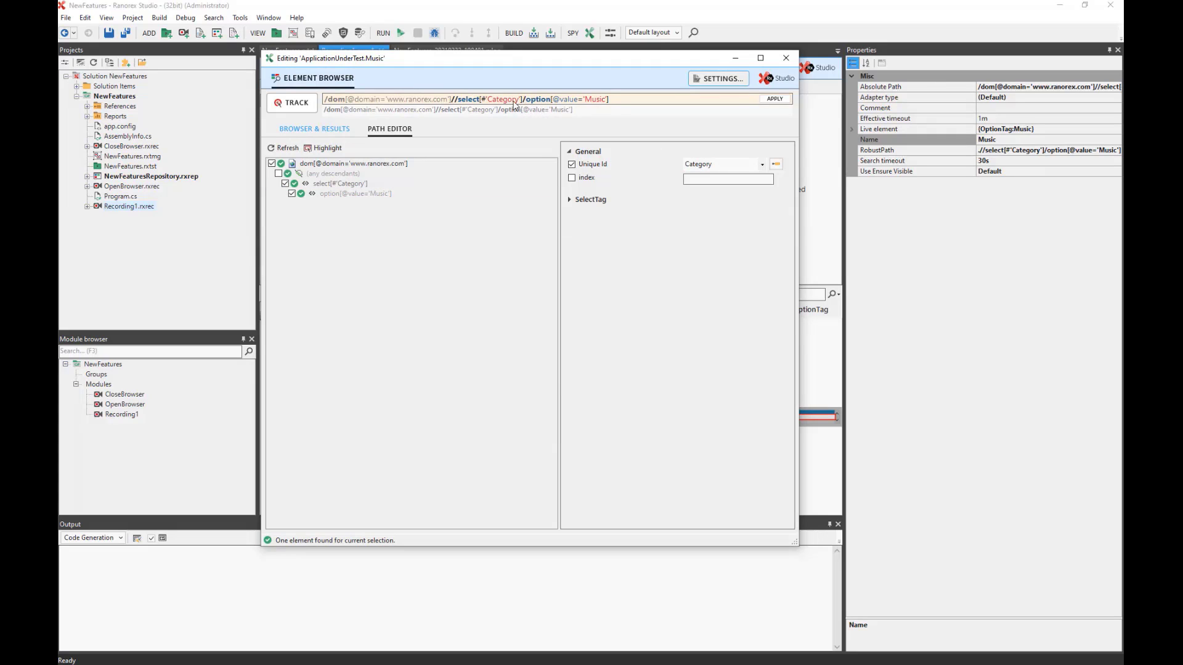
{"action": "left_click", "coordinate": [787, 58]}
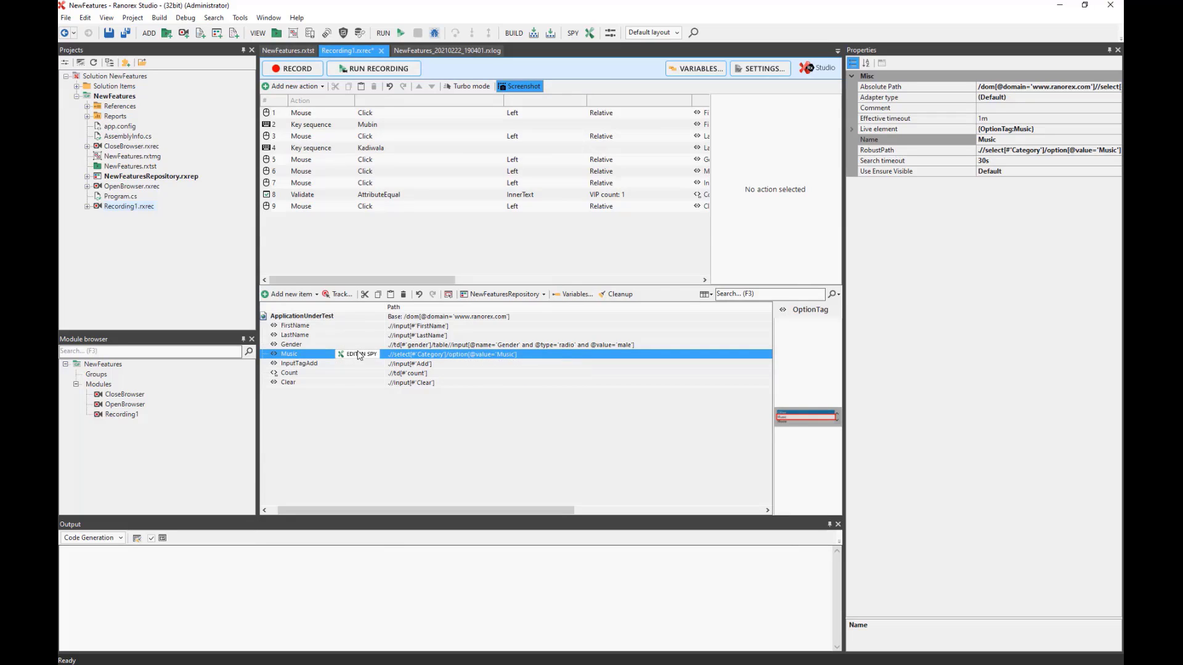
Change the Music item's path id from 'Category' to 'Categories' and review its absolute path.
{"action": "left_click", "coordinate": [446, 357]}
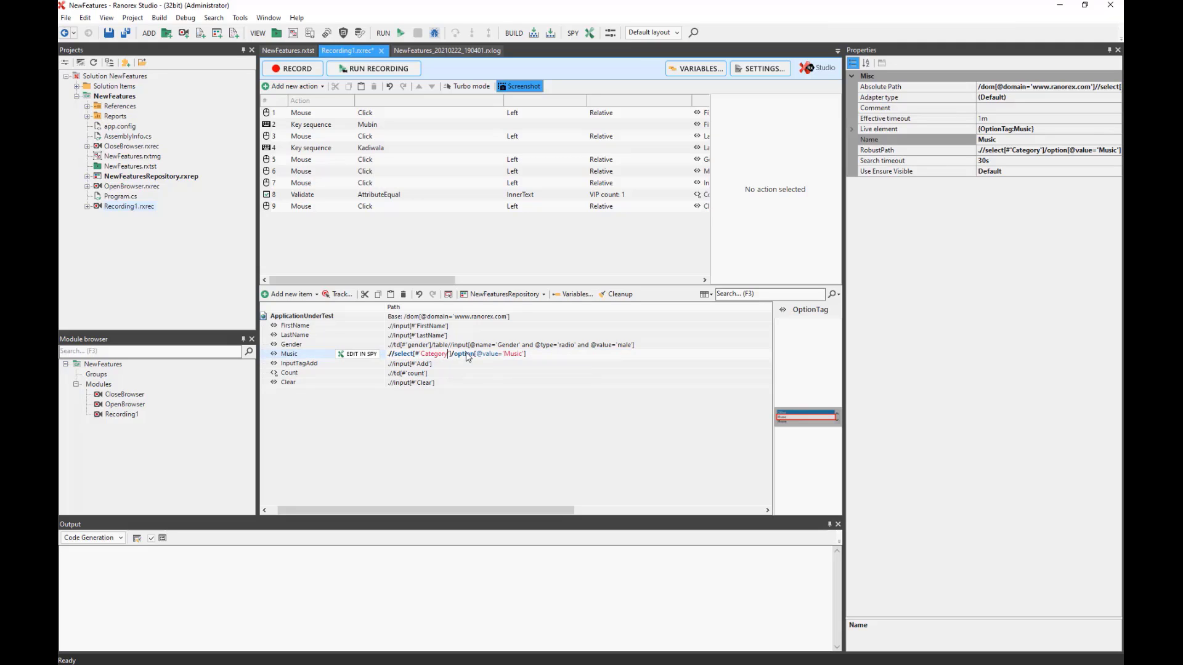
{"action": "key", "text": "BackSpace"}
{"action": "type", "text": "ies"}
{"action": "key", "text": "Return"}
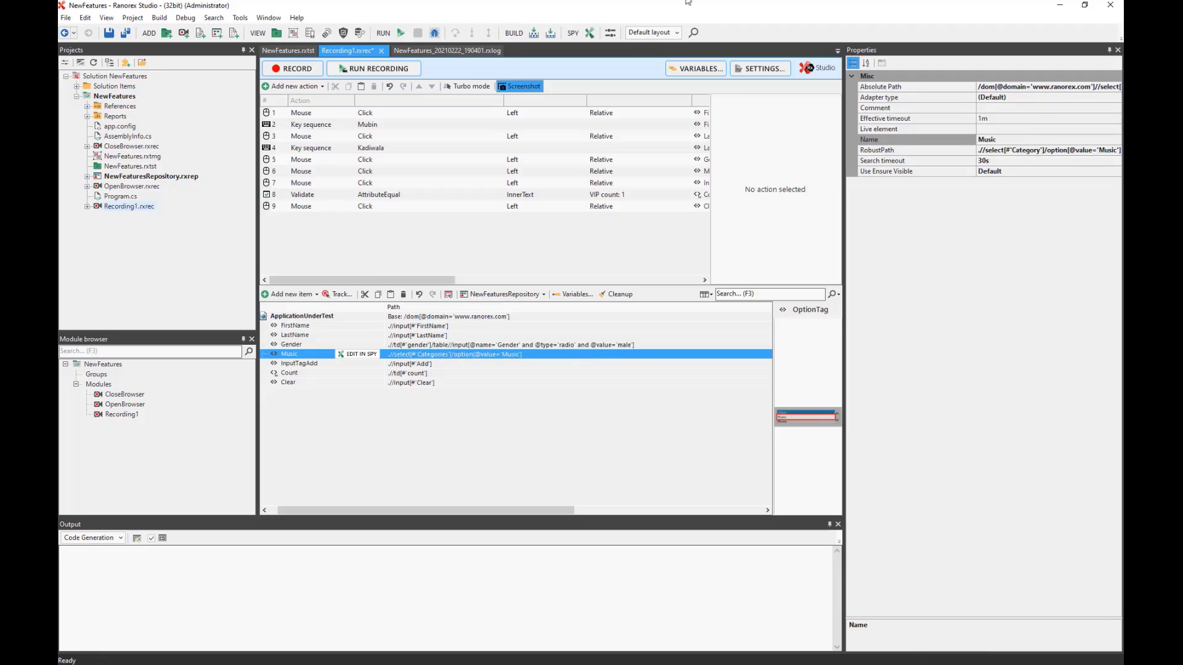
{"action": "left_click", "coordinate": [1019, 87]}
{"action": "left_click_drag", "start_coordinate": [843, 182], "coordinate": [637, 158]}
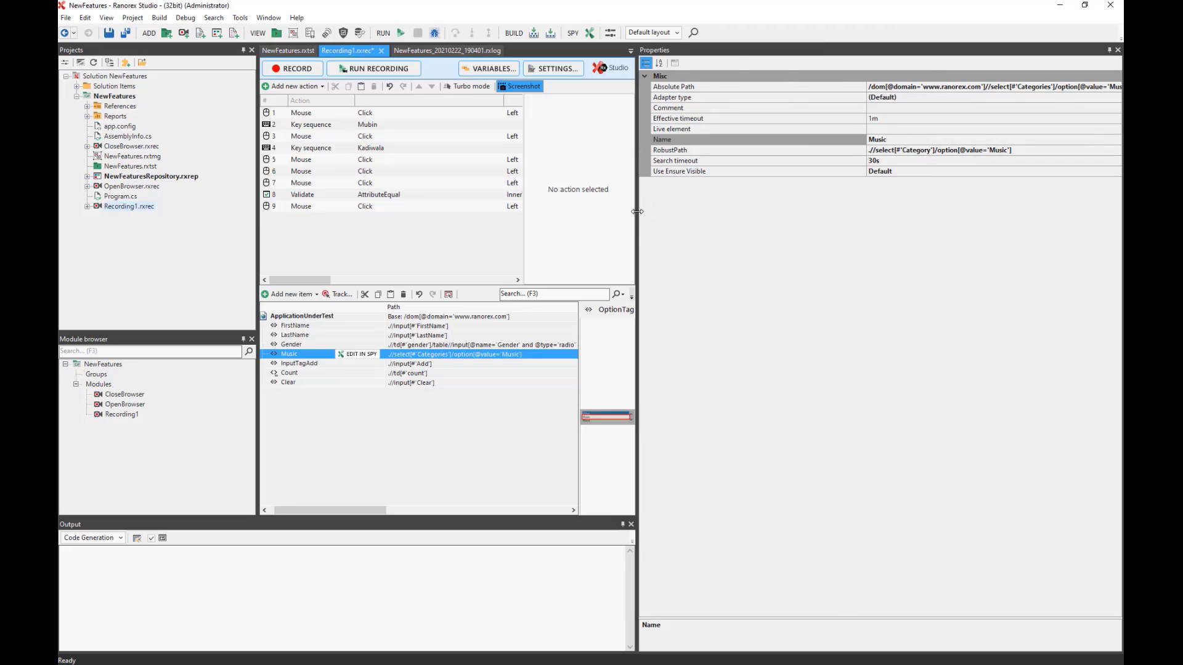
{"action": "left_click_drag", "start_coordinate": [637, 211], "coordinate": [891, 211]}
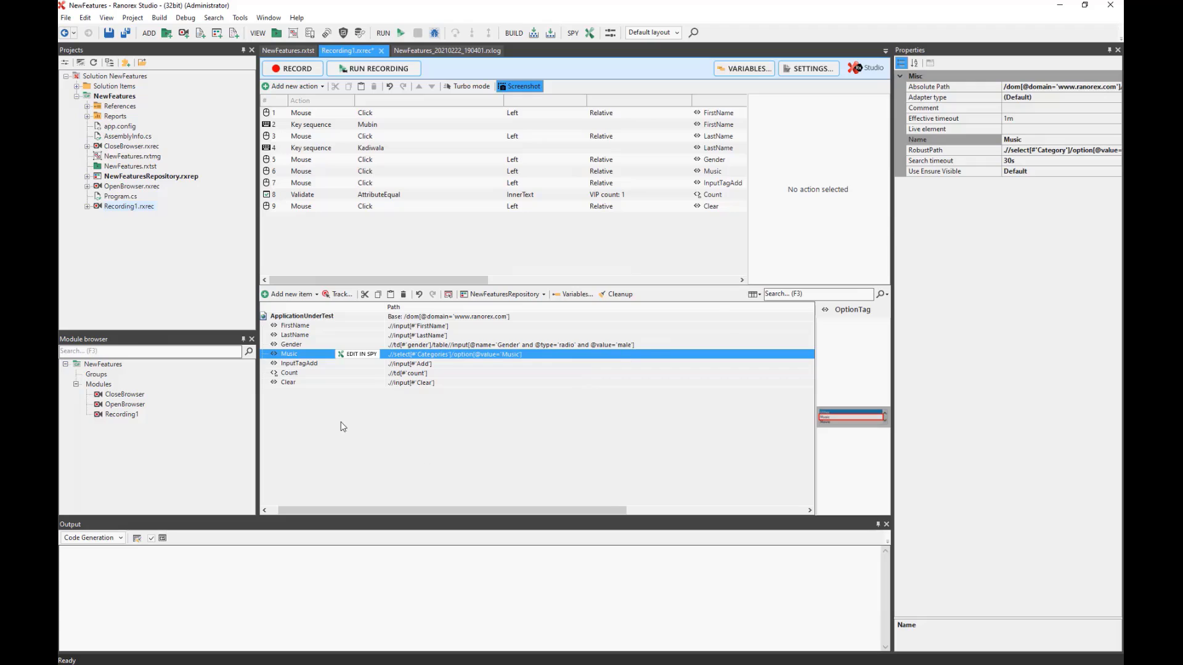
{"action": "left_click", "coordinate": [340, 422]}
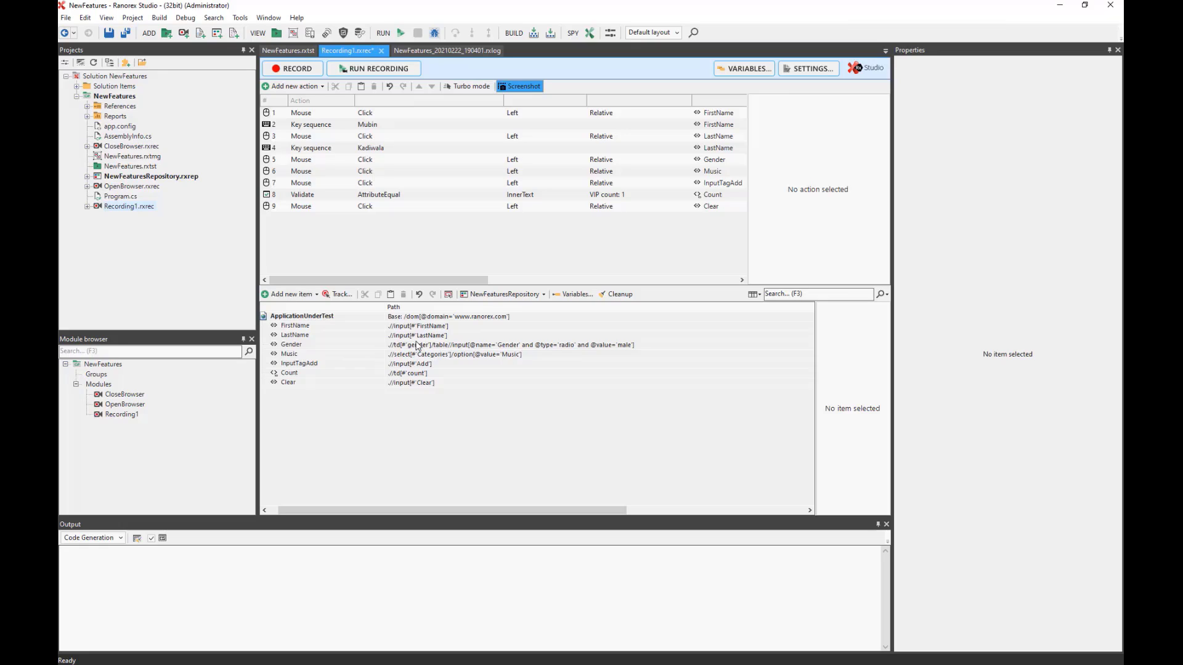
Show Recording1's properties, then bring up the NewFeatures test suite.
{"action": "left_click", "coordinate": [339, 252]}
{"action": "left_click", "coordinate": [288, 50]}
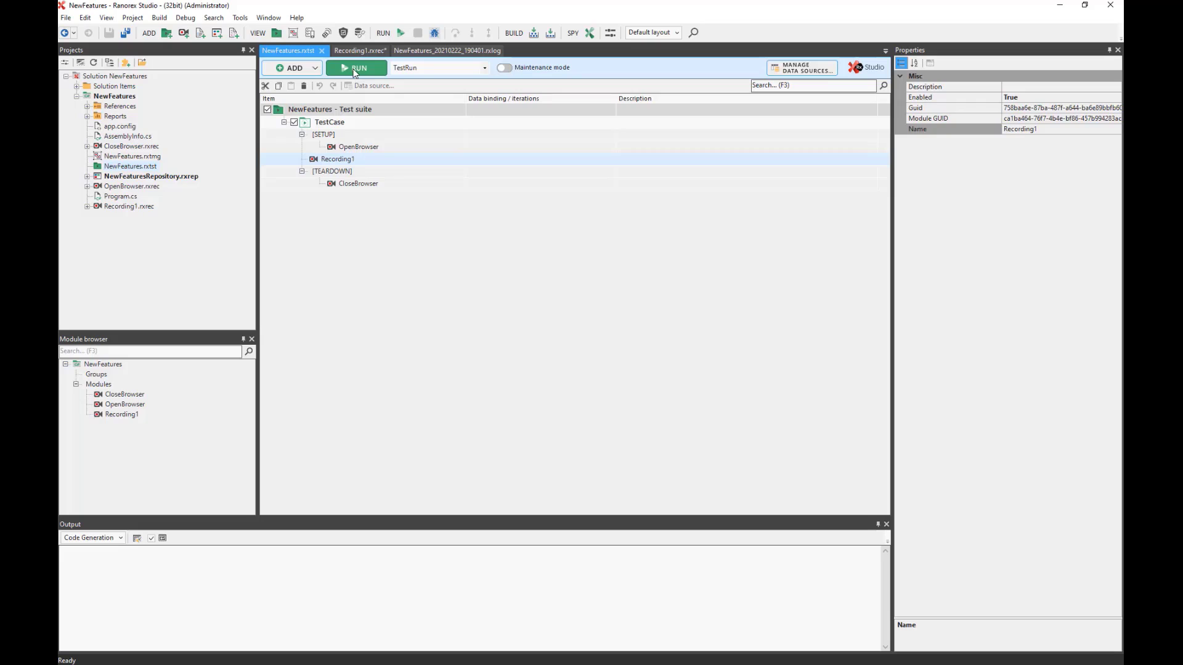
Run the NewFeatures test suite, producing a report with 1 successful test case in 42.06 s.
{"action": "left_click", "coordinate": [355, 69]}
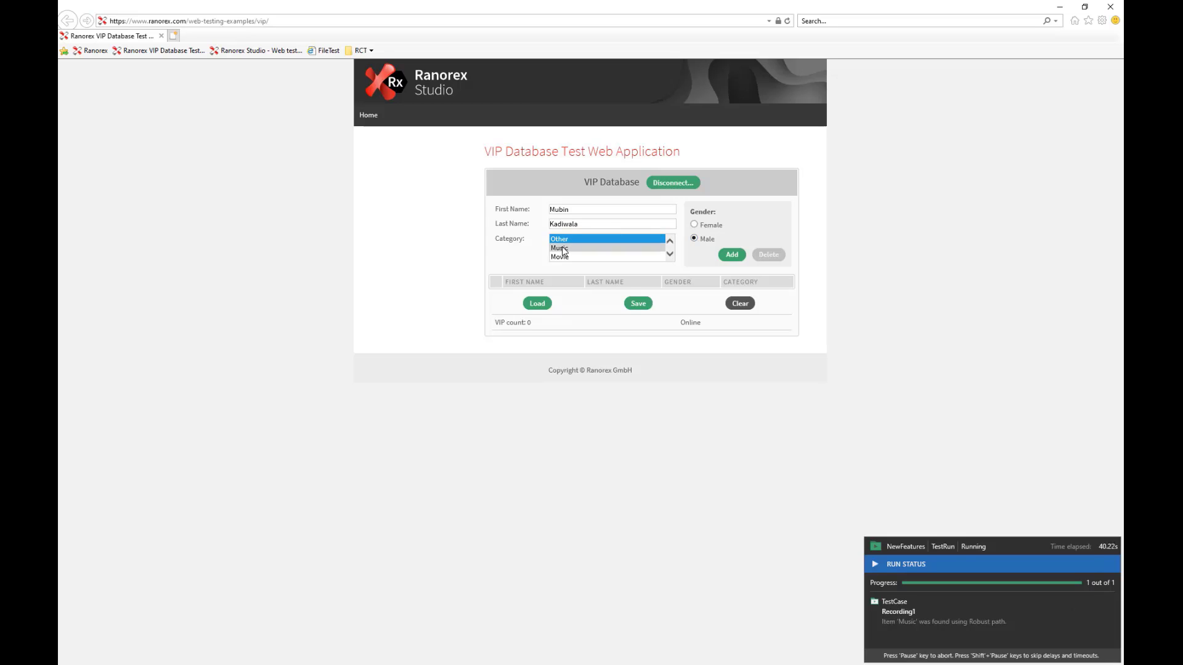
{"action": "left_click", "coordinate": [732, 254]}
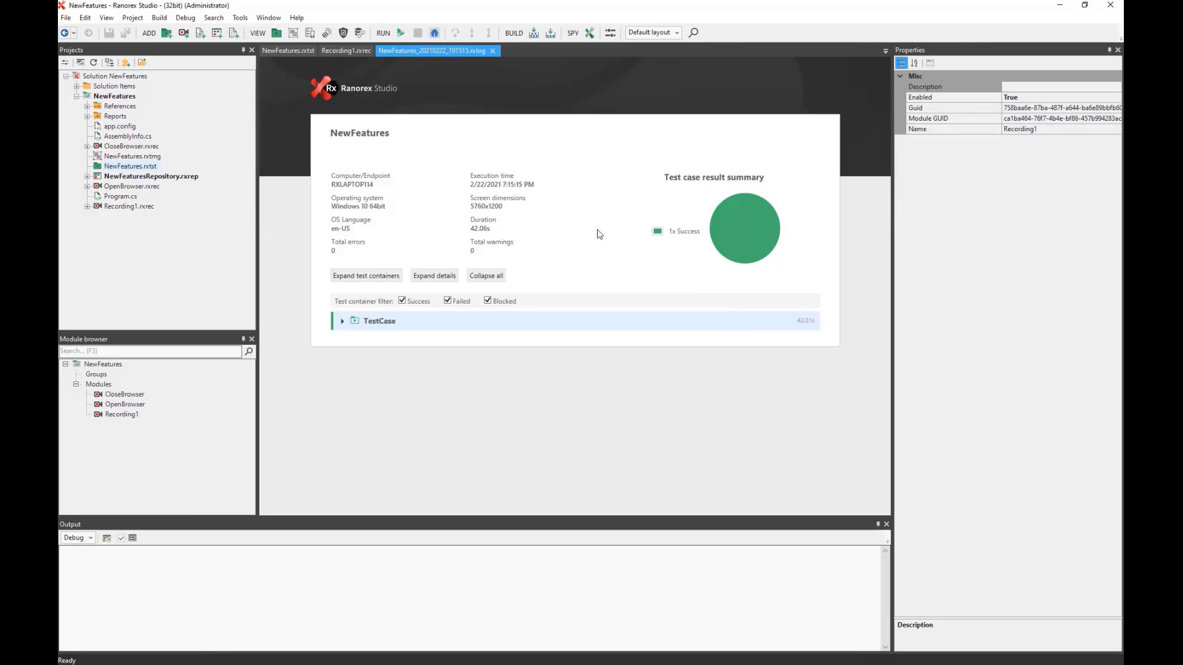
Expand and scroll the report's detailed log, then return to and select the NewFeatures test suite.
{"action": "left_click", "coordinate": [435, 275]}
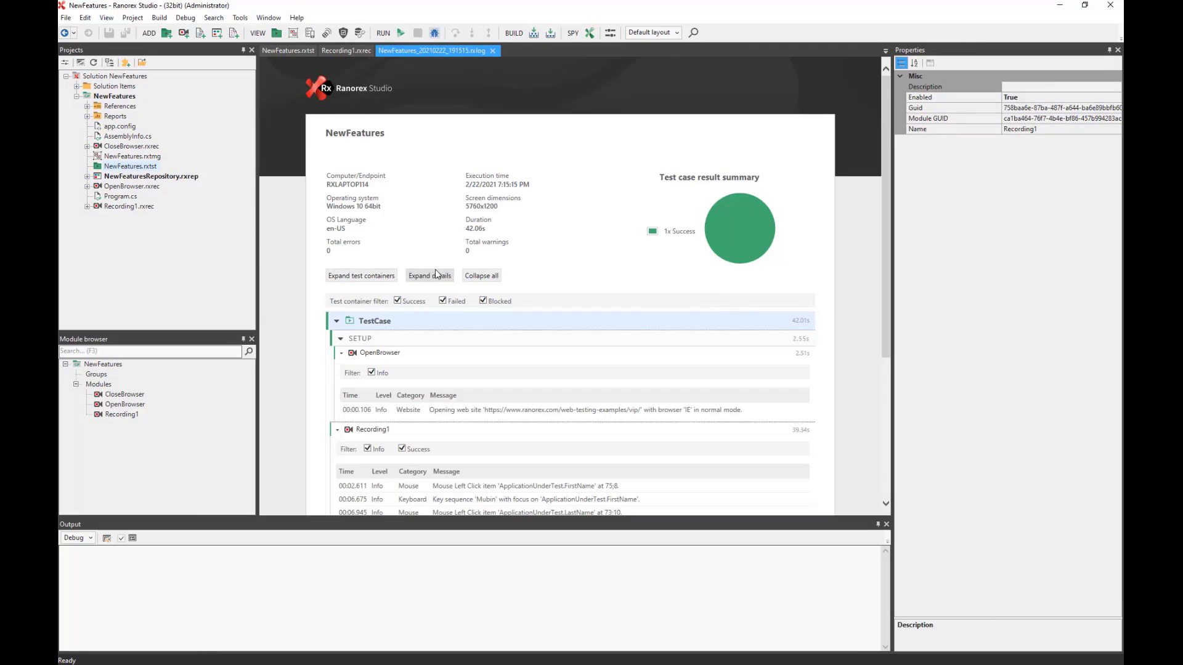
{"action": "scroll", "coordinate": [549, 272], "scroll_direction": "down", "scroll_amount": 3}
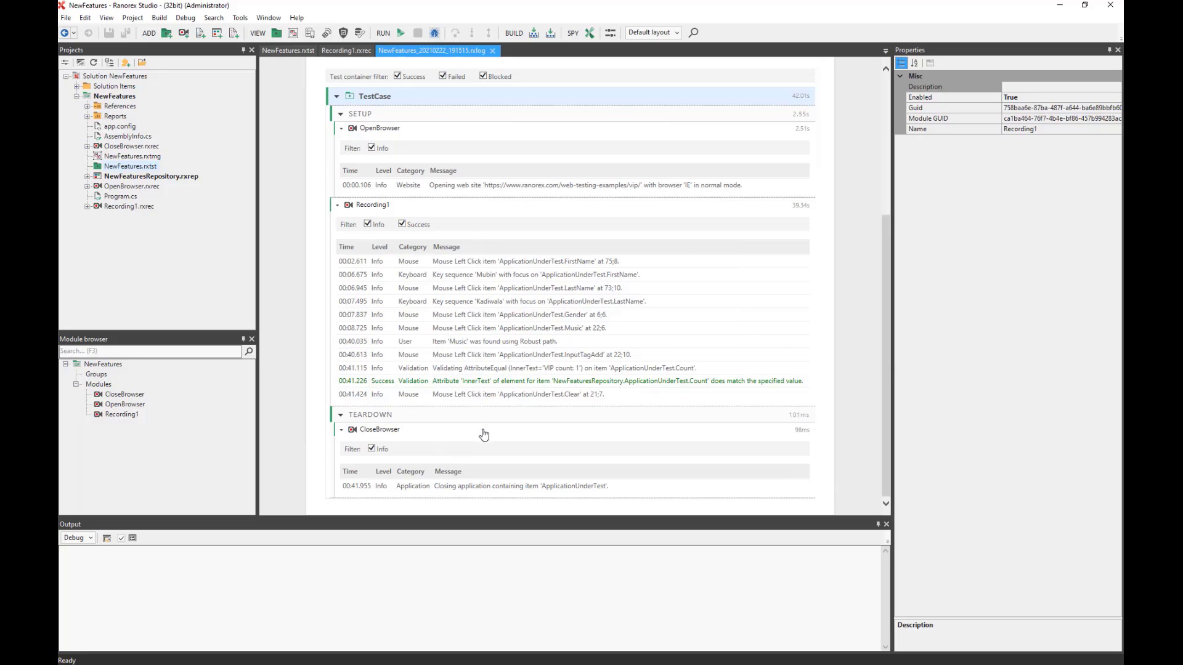
{"action": "left_click", "coordinate": [344, 50]}
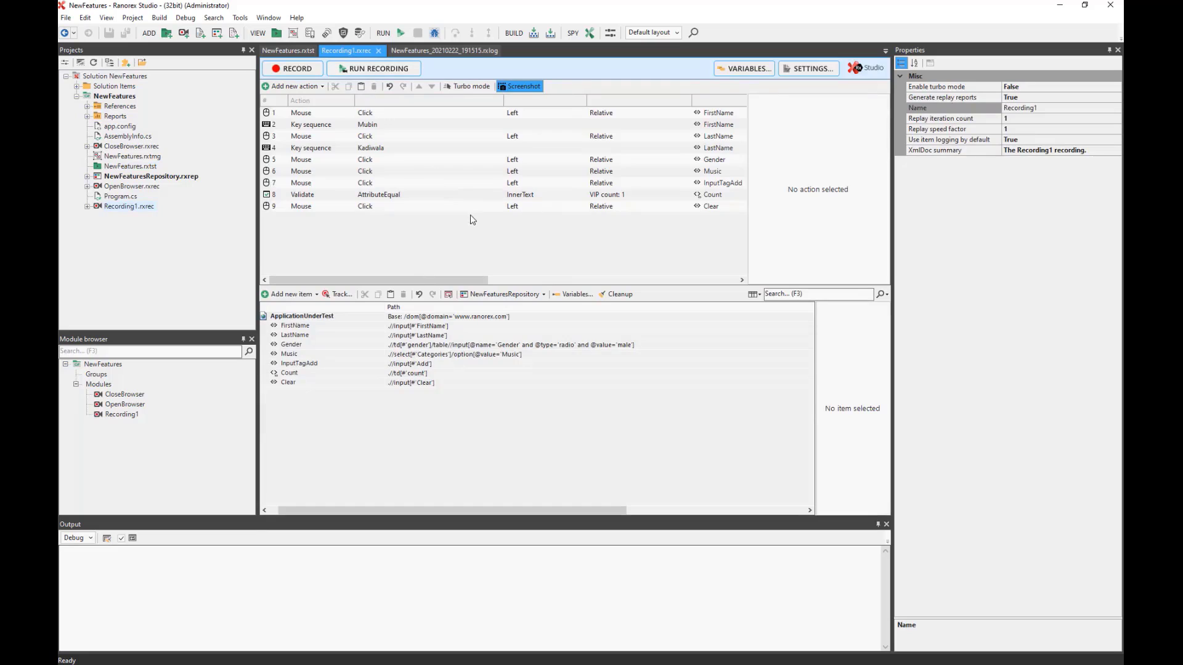
{"action": "left_click", "coordinate": [289, 51]}
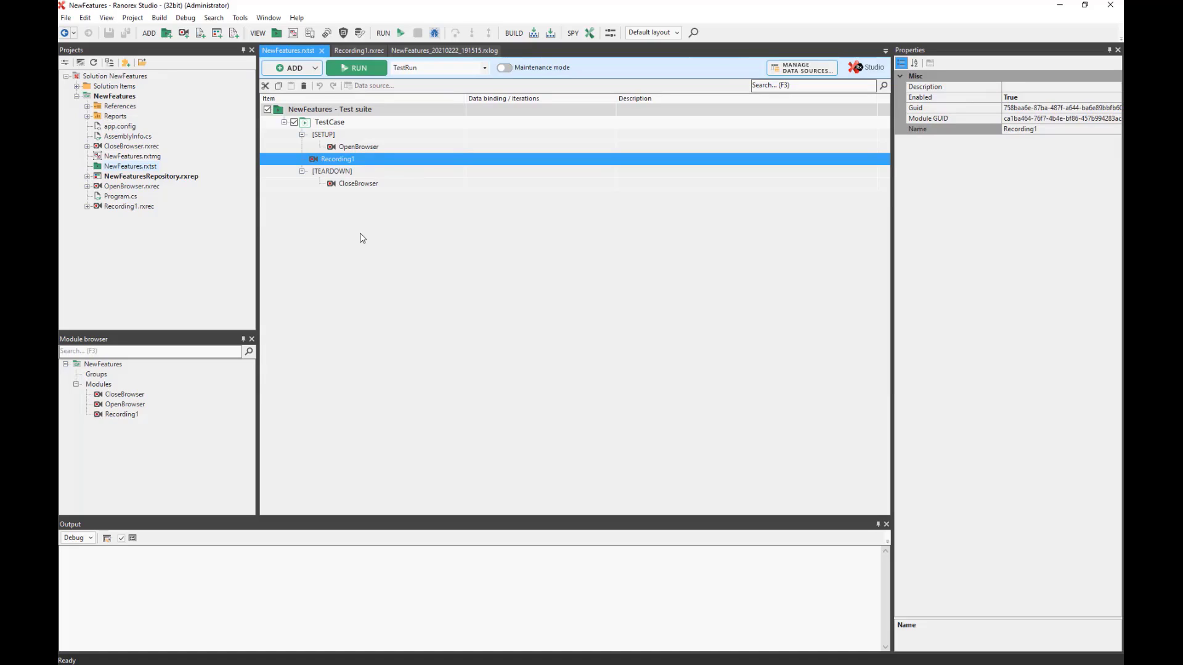
{"action": "left_click", "coordinate": [356, 110]}
Show the NewFeatures test suite's report properties: directory Reports, pattern %S_%Y%M%D_%T.rxlog.
{"action": "right_click", "coordinate": [355, 112]}
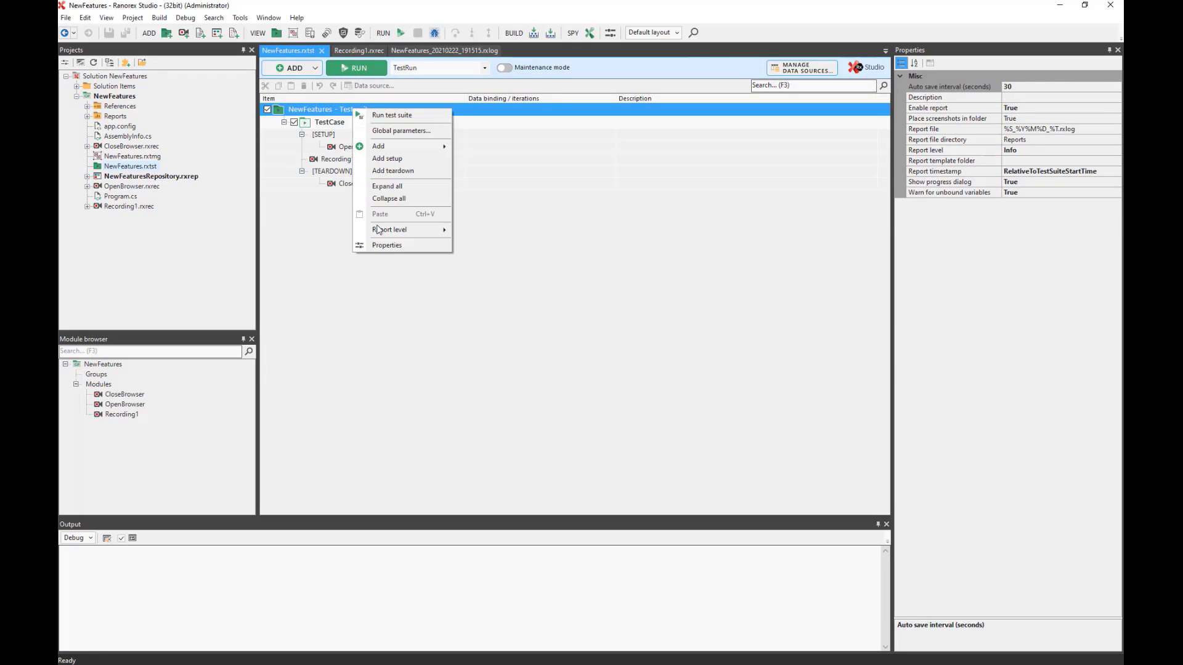
{"action": "left_click", "coordinate": [384, 246]}
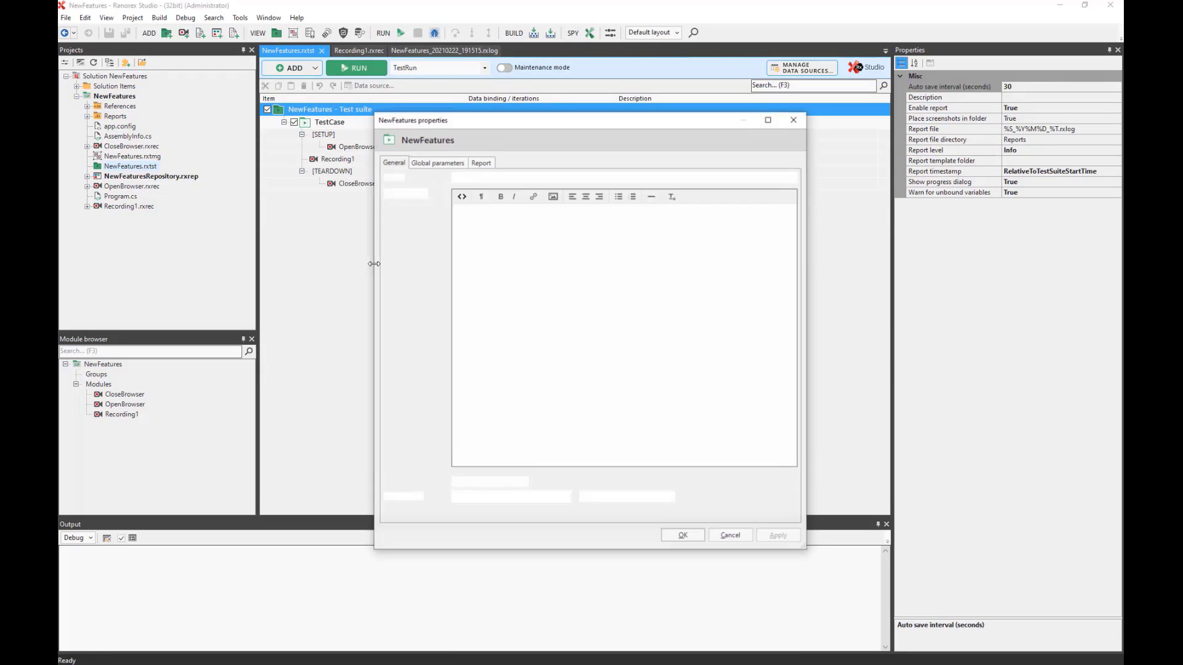
{"action": "left_click", "coordinate": [477, 166]}
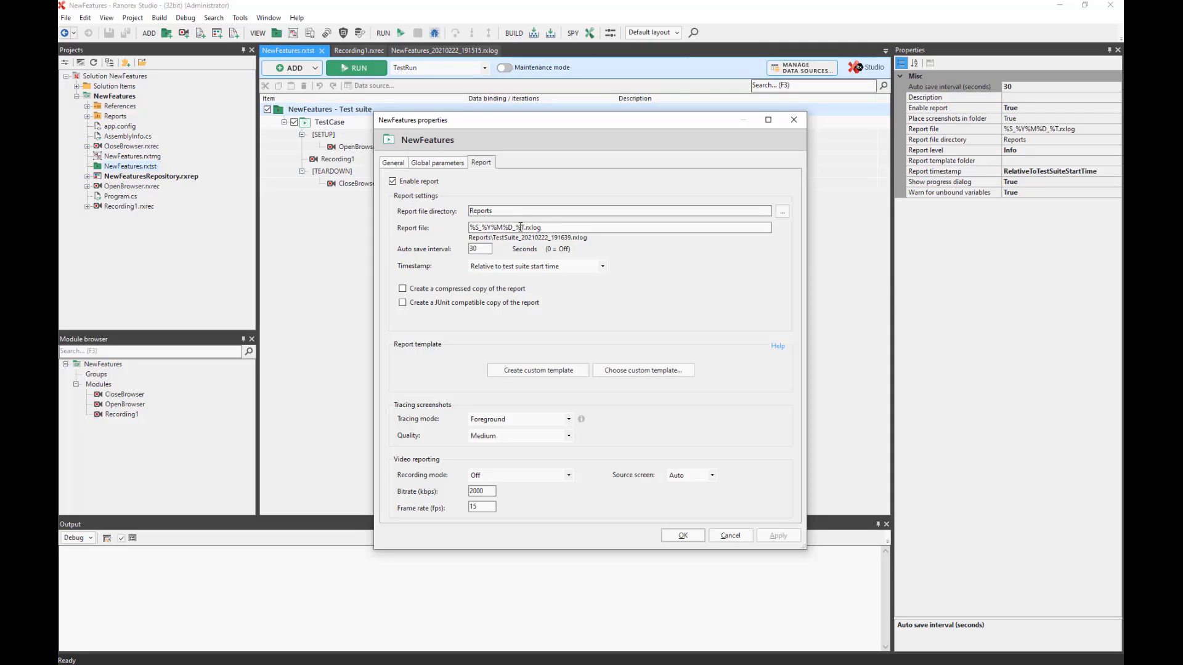
Set the report file pattern to MyReports and video recording to All test cases, then apply.
{"action": "left_click_drag", "start_coordinate": [525, 227], "coordinate": [455, 225]}
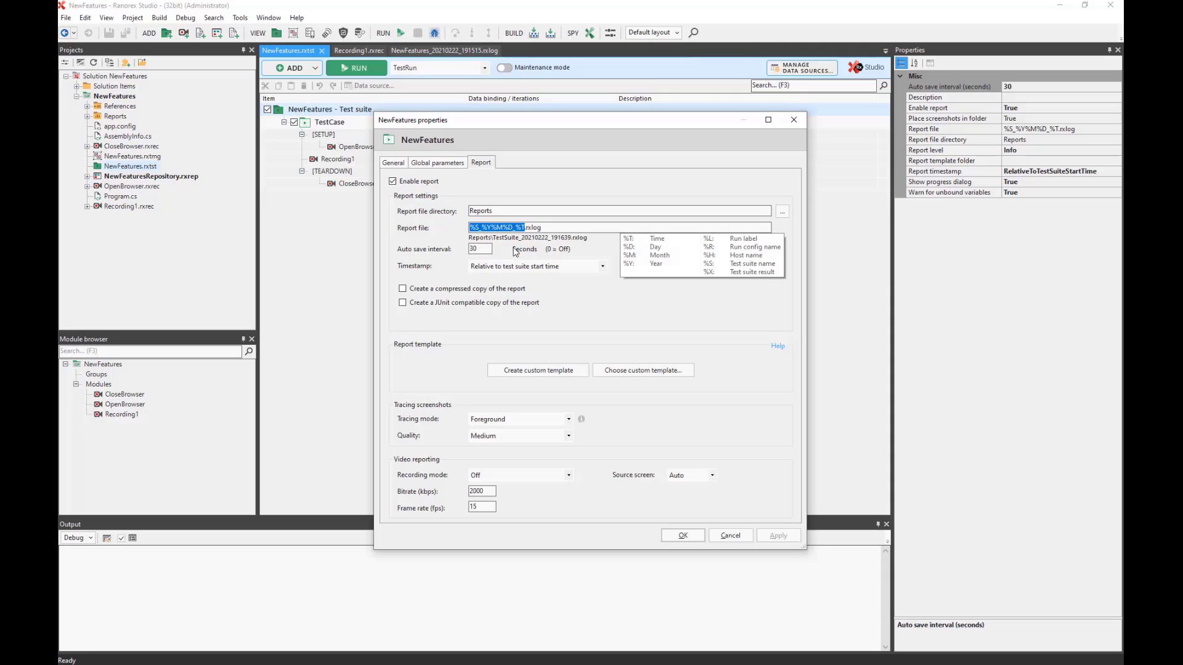
{"action": "type", "text": "MyReport"}
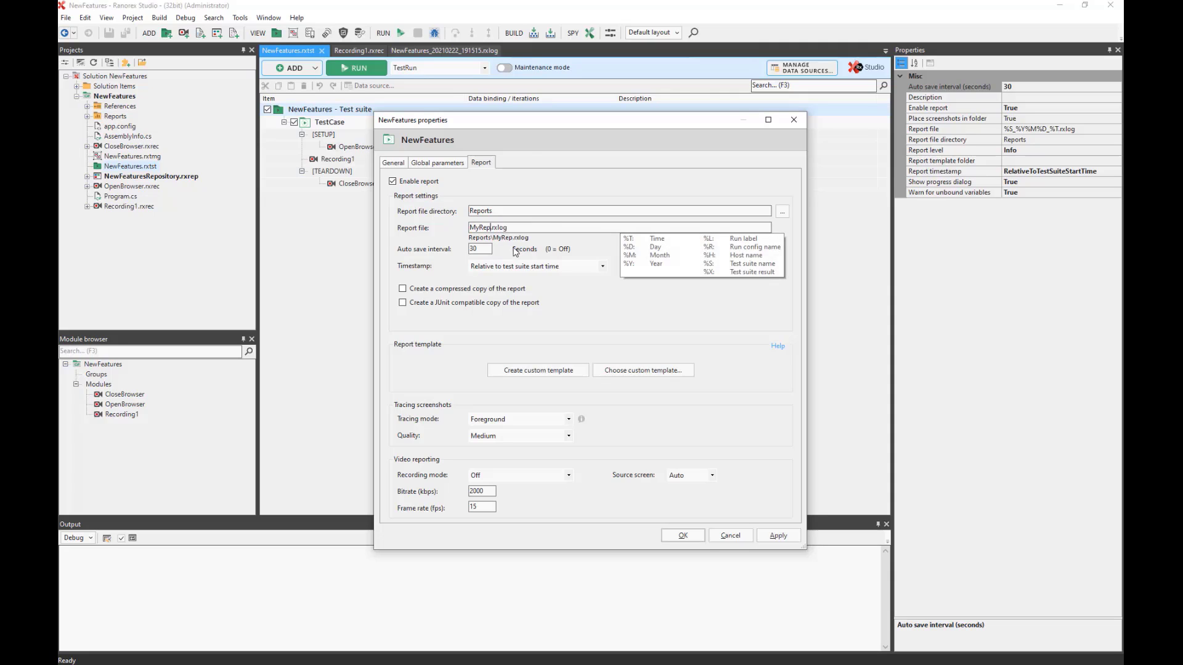
{"action": "type", "text": "s"}
{"action": "left_click", "coordinate": [568, 476]}
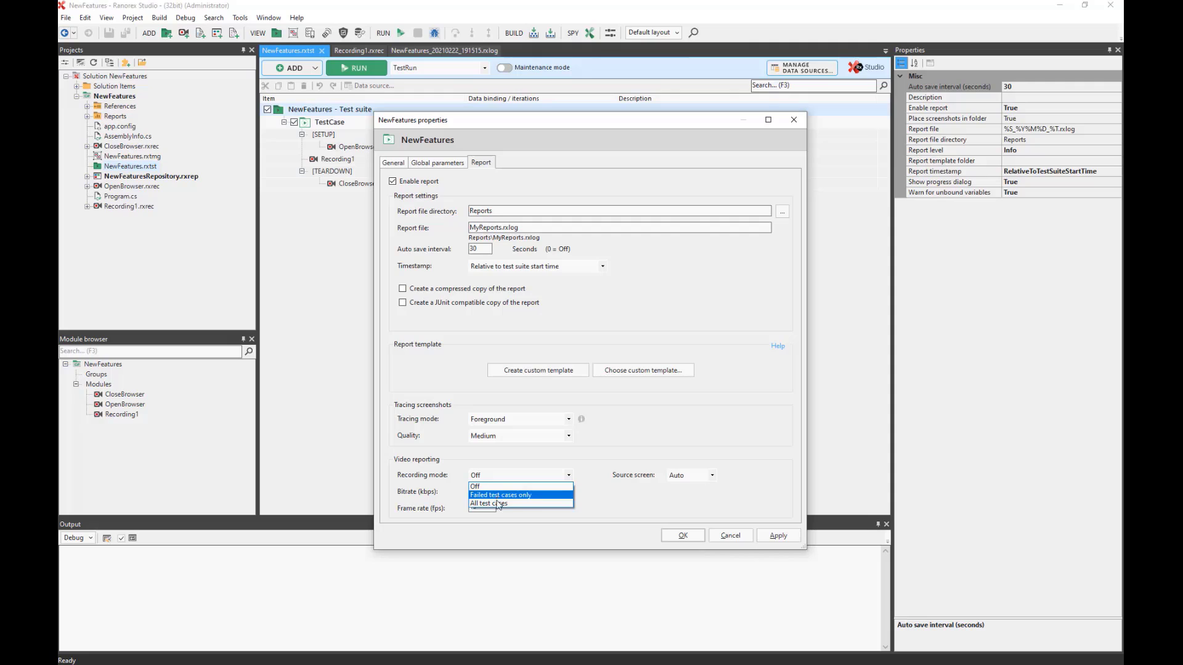
{"action": "left_click", "coordinate": [497, 503]}
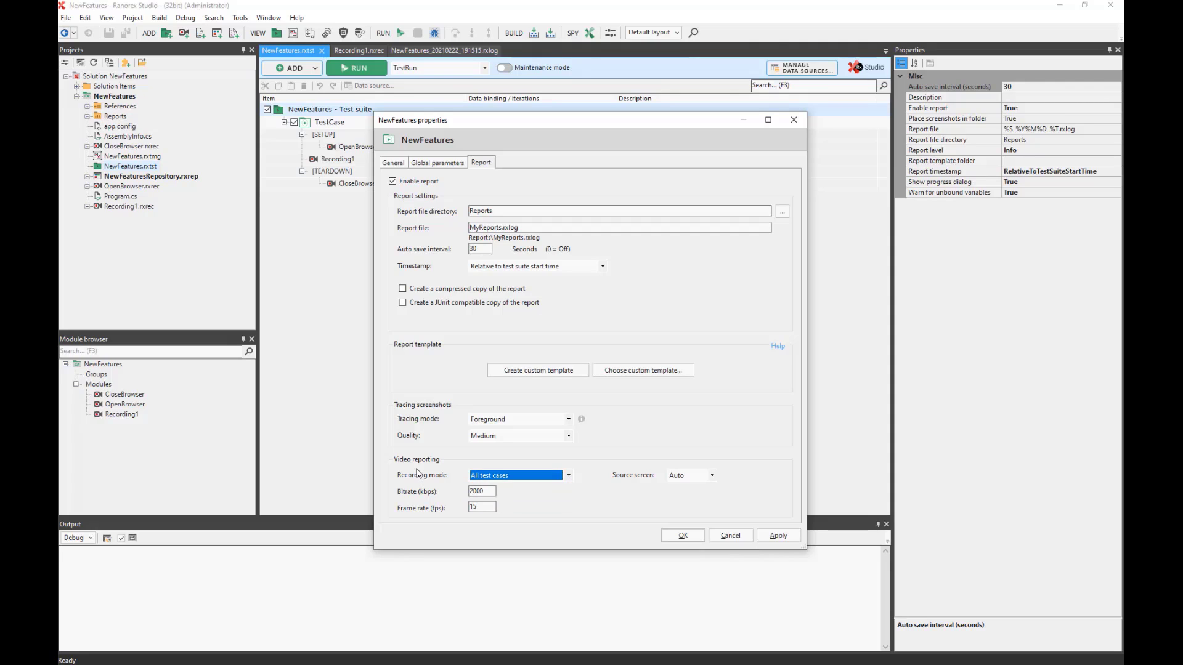
{"action": "left_click", "coordinate": [777, 537]}
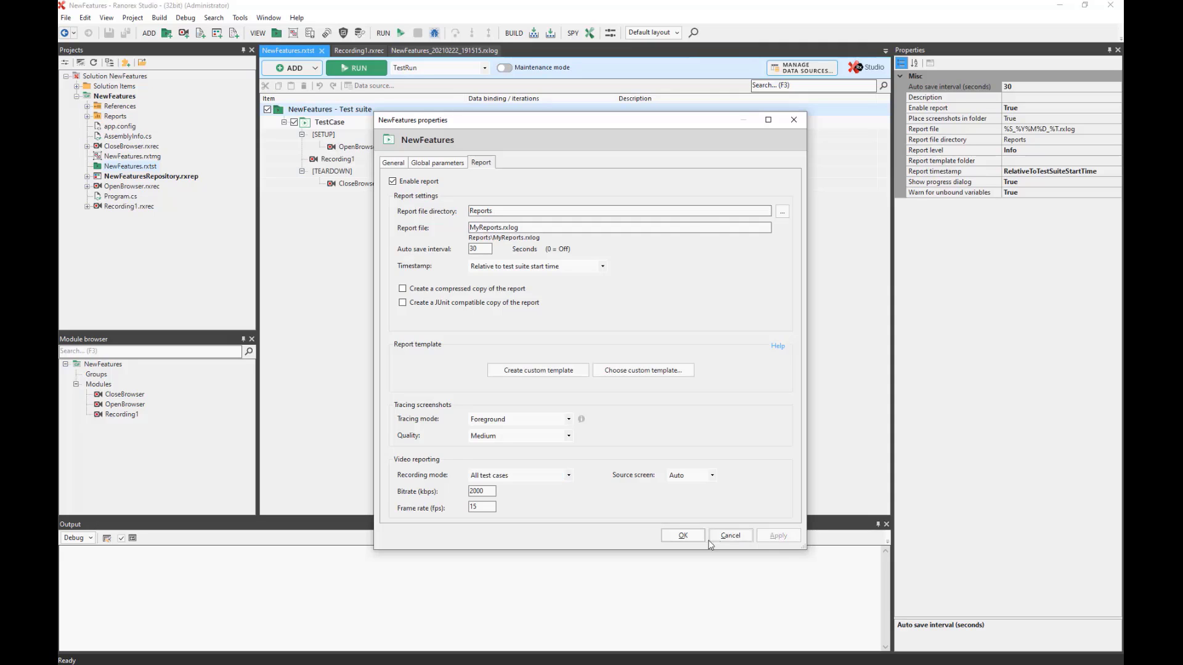
{"action": "left_click", "coordinate": [684, 535]}
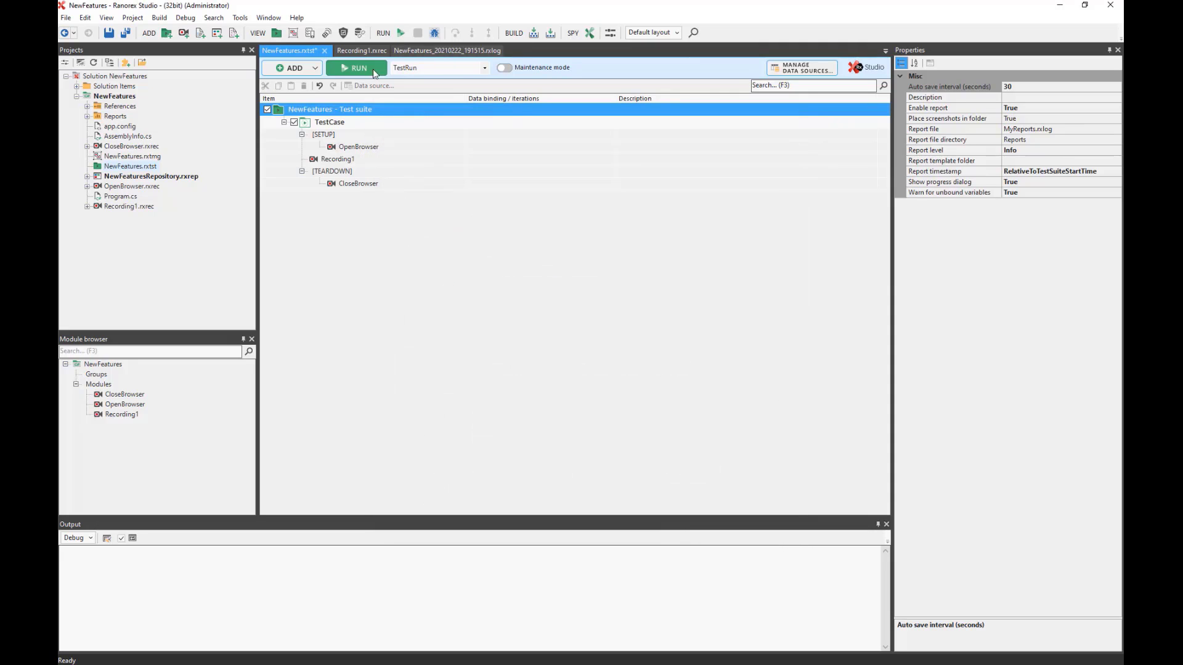
Change the Music repository path from Categories to Category, then return to the NewFeatures suite.
{"action": "left_click", "coordinate": [364, 50]}
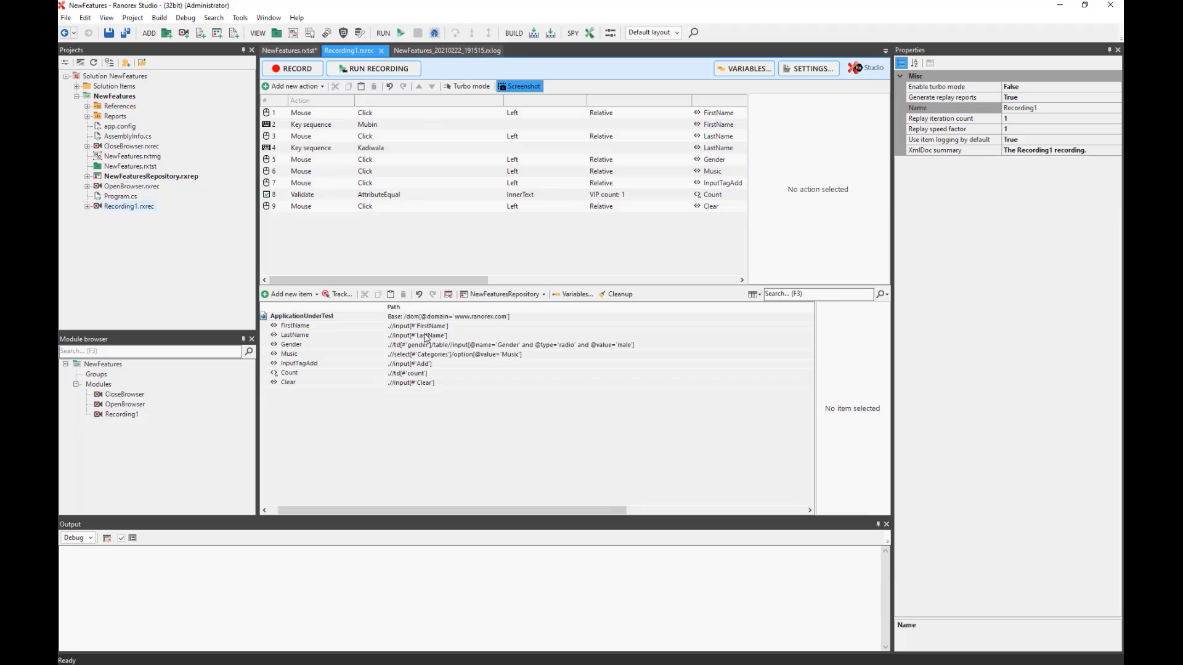
{"action": "left_click", "coordinate": [450, 355]}
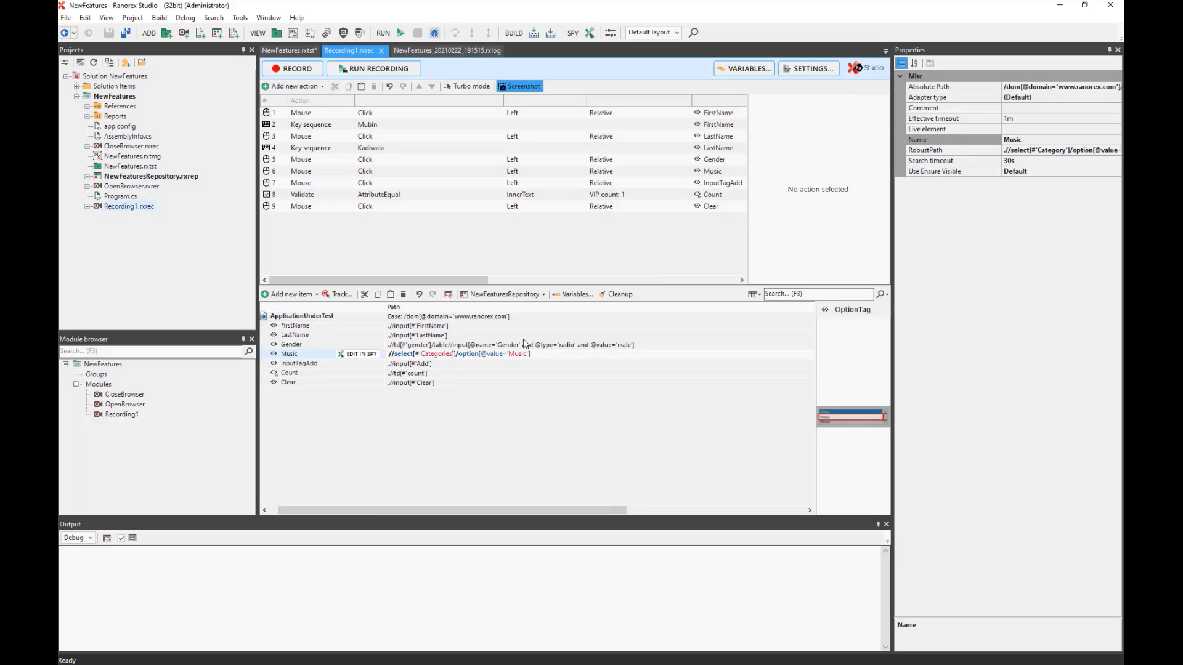
{"action": "key", "text": "BackSpace"}
{"action": "key", "text": "BackSpace"}
{"action": "key", "text": "BackSpace"}
{"action": "type", "text": "y"}
{"action": "key", "text": "Return"}
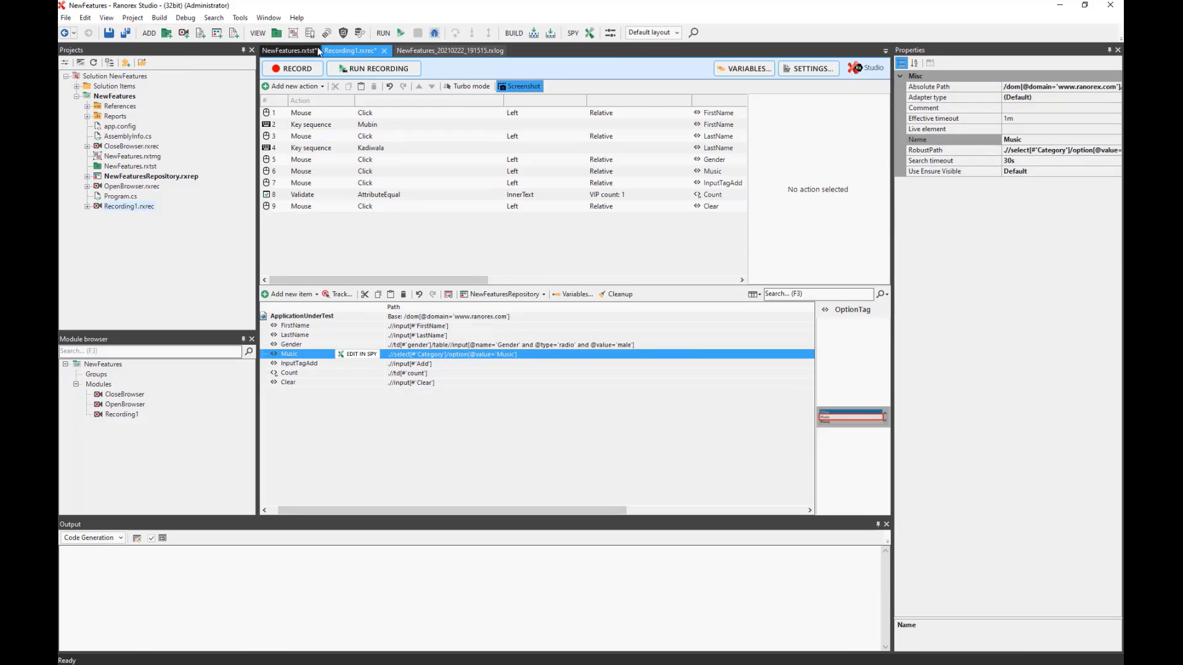
{"action": "left_click", "coordinate": [294, 52]}
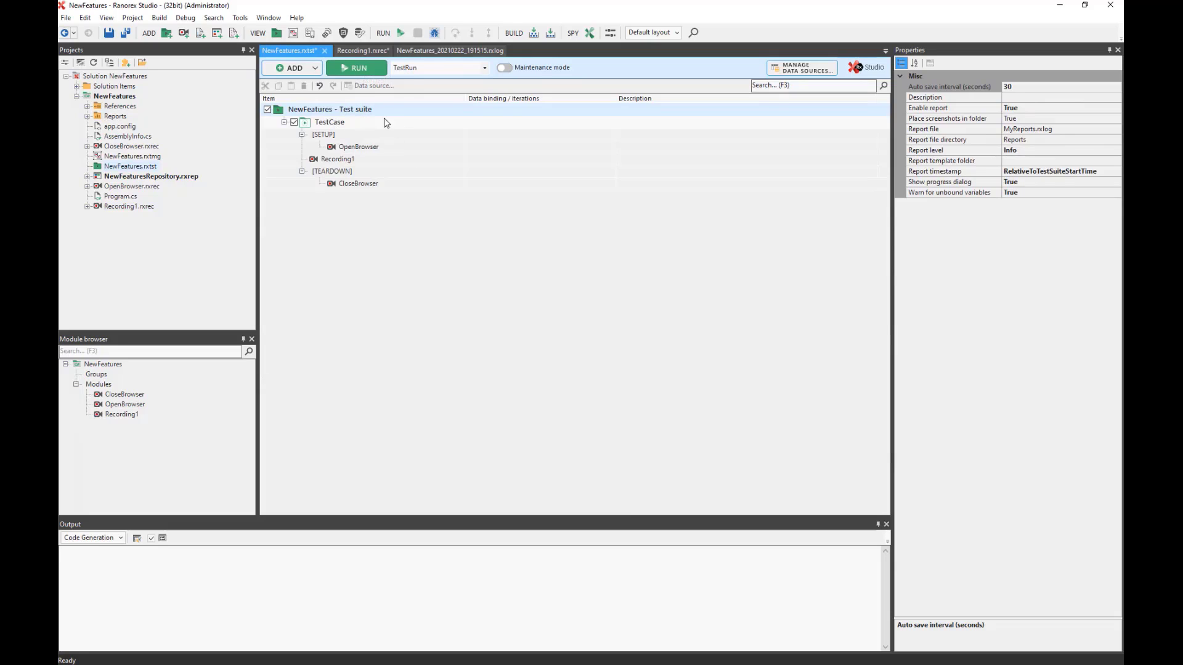
Run the NewFeatures test suite until the MyReports.rxlog report opens.
{"action": "left_click", "coordinate": [362, 73]}
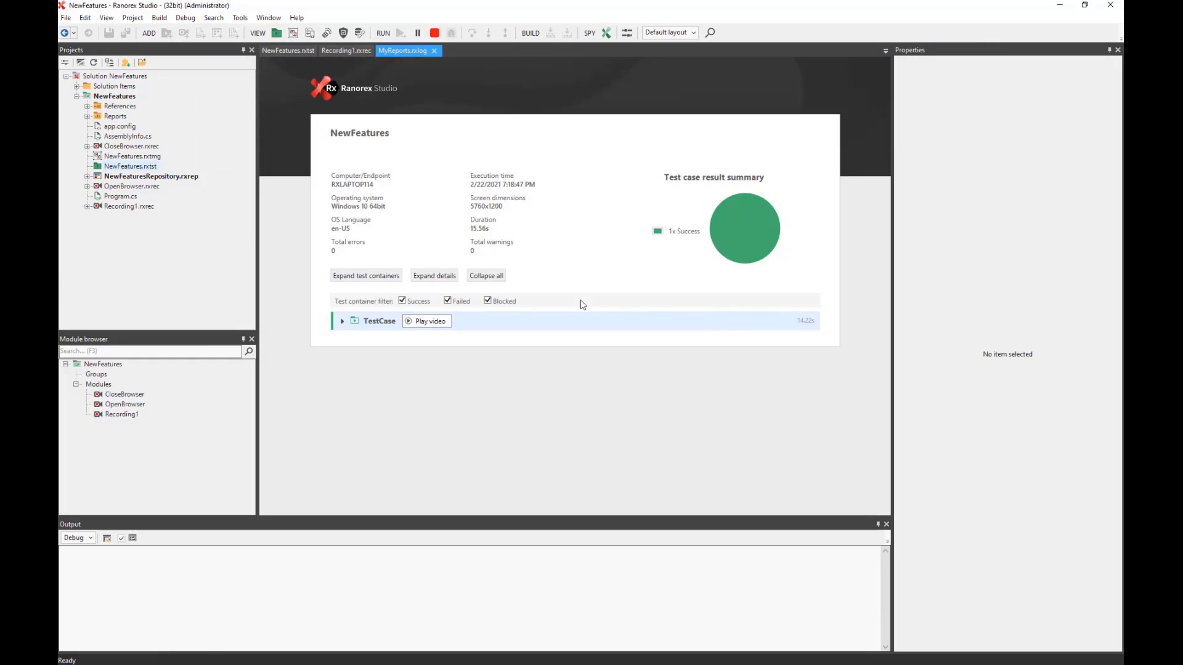
Expand the TestCase log details and play its recorded run video to the end.
{"action": "left_click", "coordinate": [434, 276]}
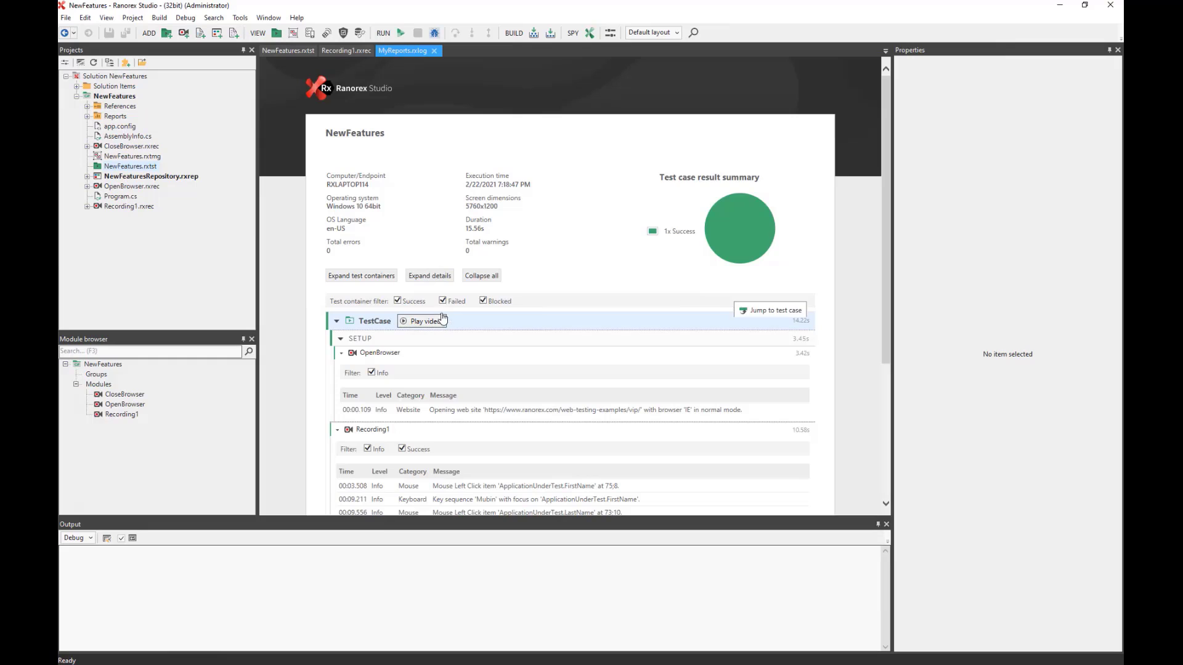
{"action": "left_click", "coordinate": [428, 323]}
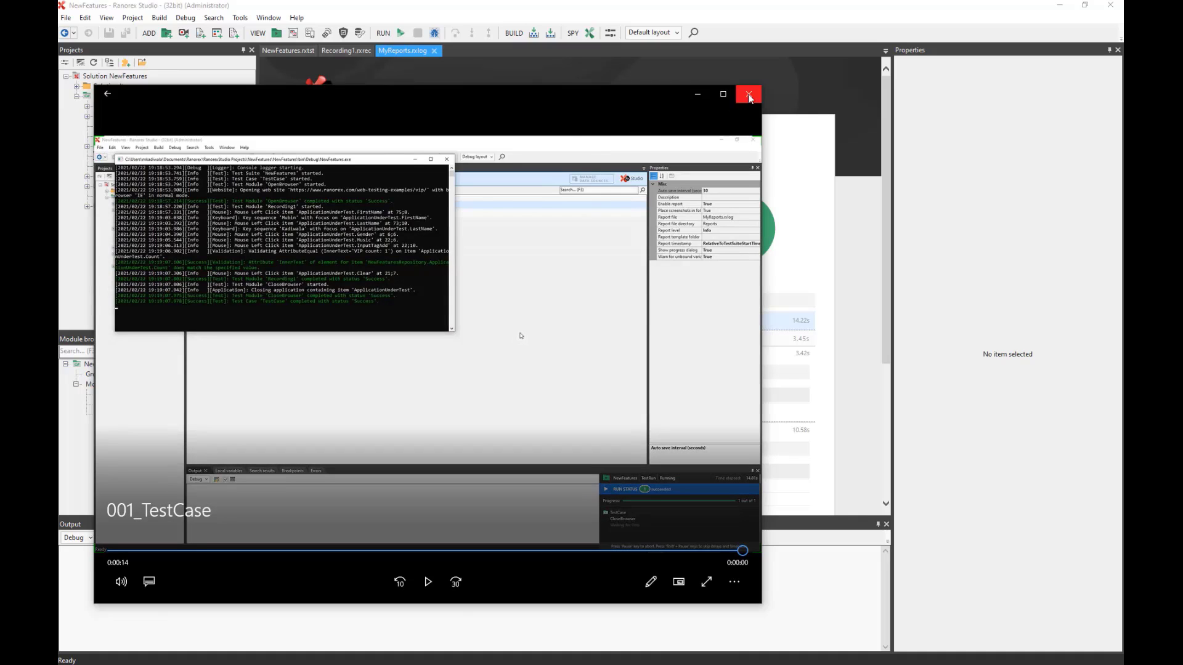
{"action": "left_click", "coordinate": [749, 94]}
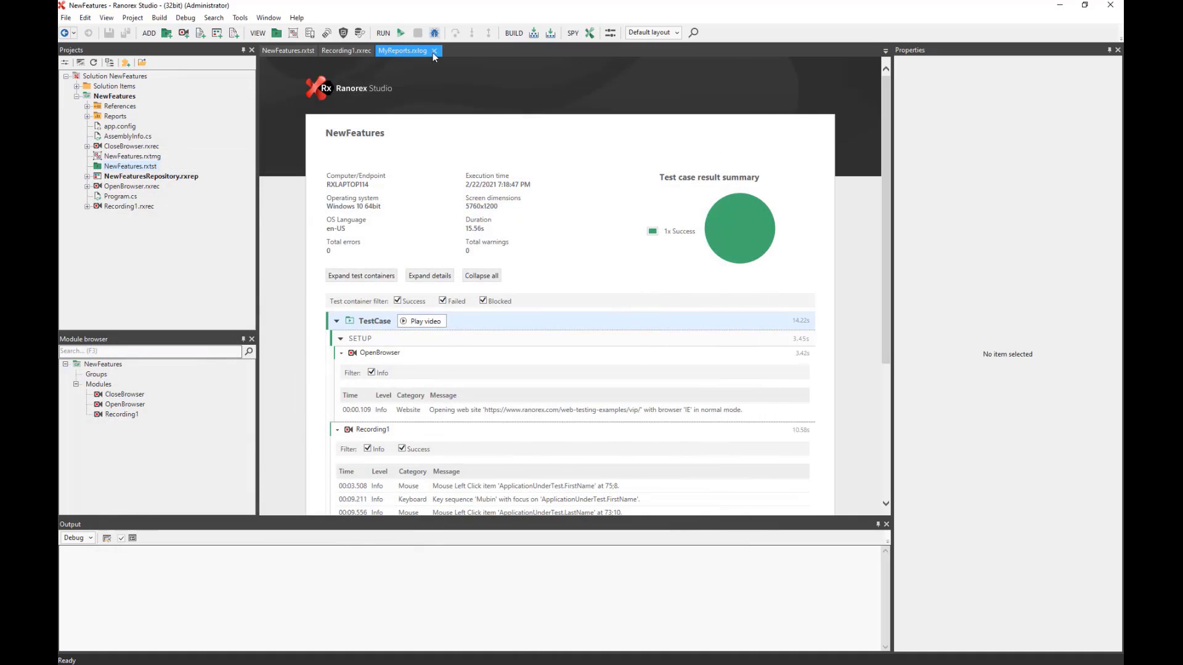
Close the MyReports.rxlog report and launch the Jira integration wizard from Tools.
{"action": "left_click", "coordinate": [433, 51]}
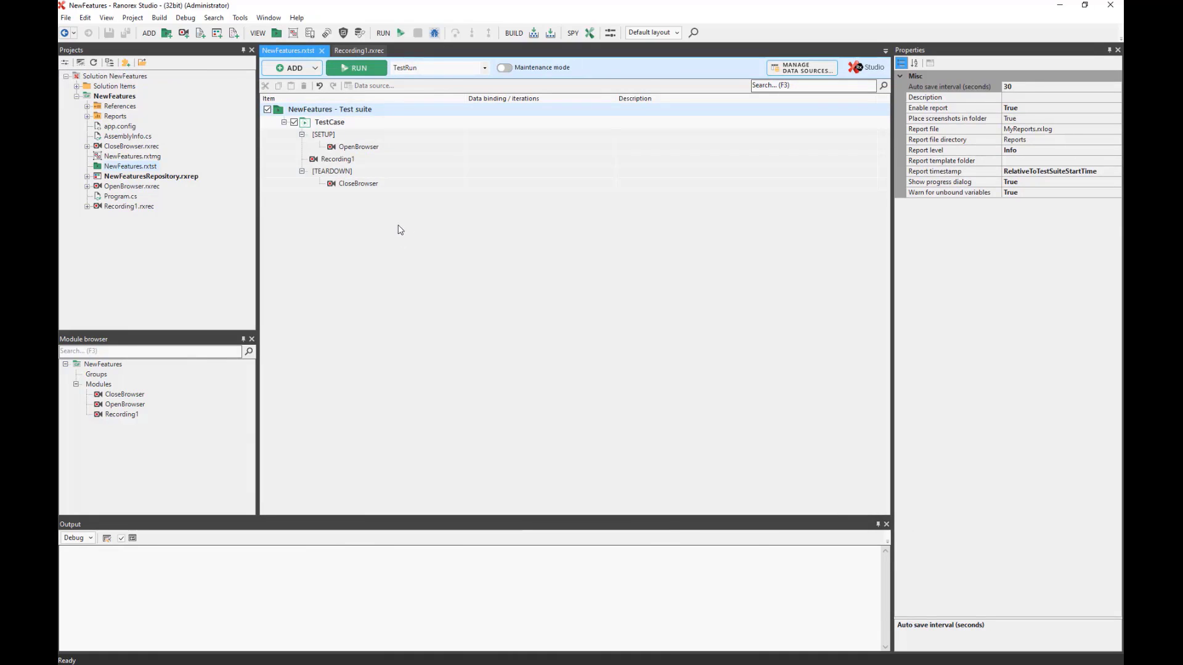
{"action": "left_click", "coordinate": [238, 20]}
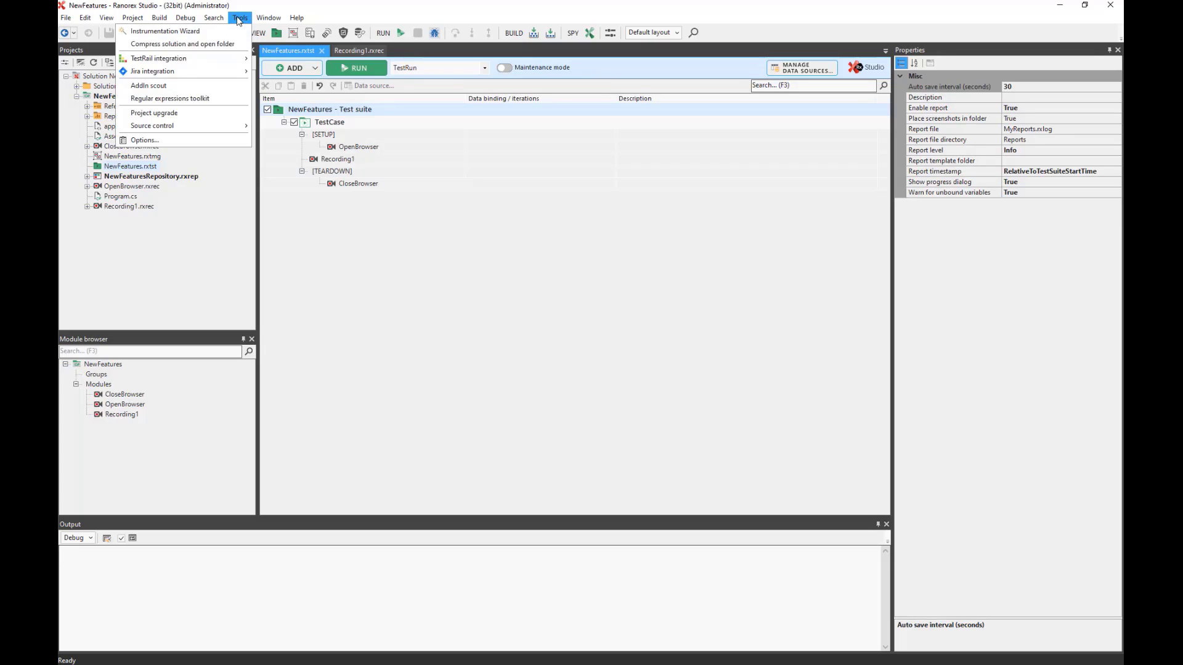
{"action": "mouse_move", "coordinate": [177, 74]}
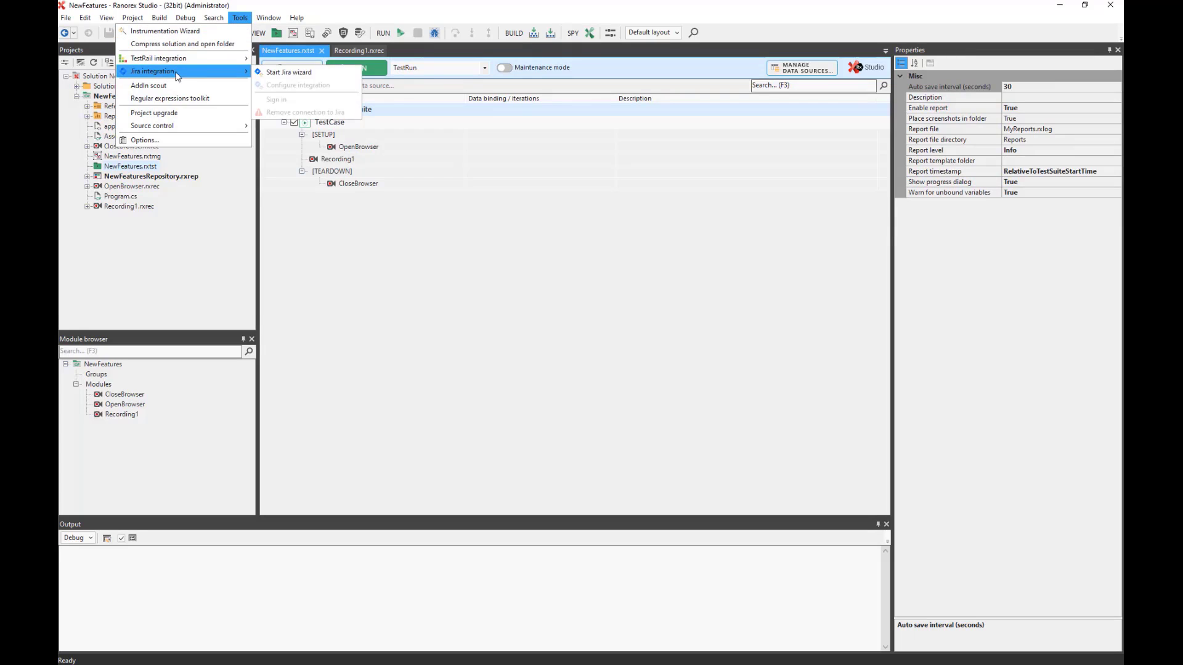
{"action": "left_click", "coordinate": [294, 74]}
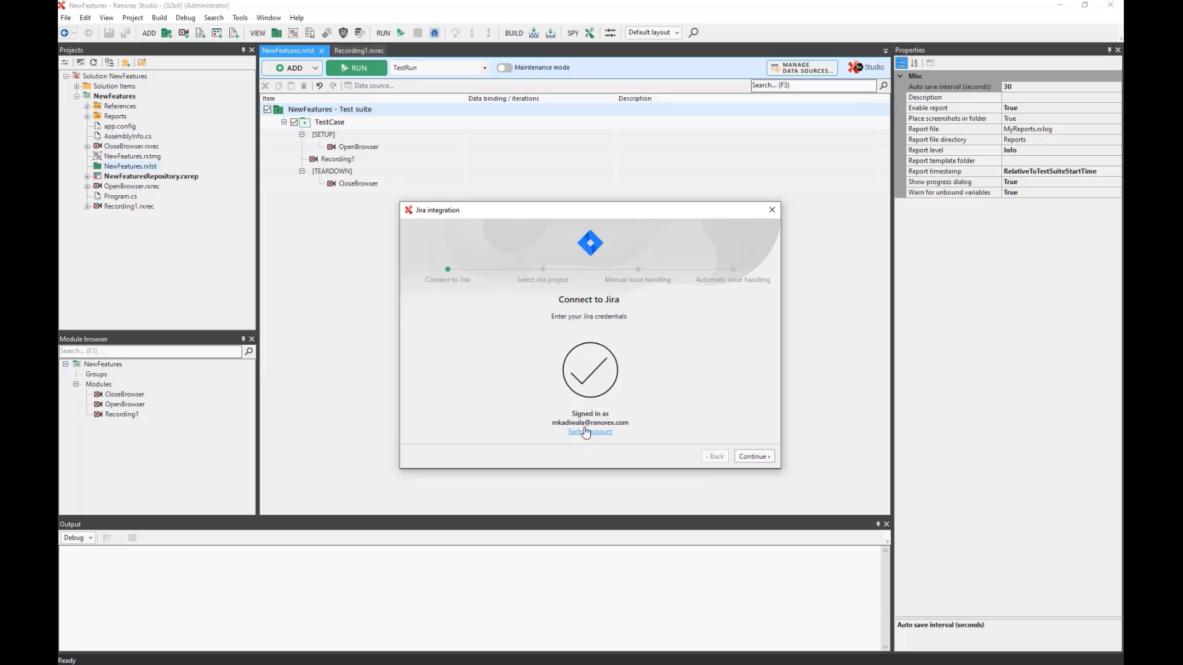
Switch the Jira account and sign in with the account credentials.
{"action": "left_click", "coordinate": [590, 431]}
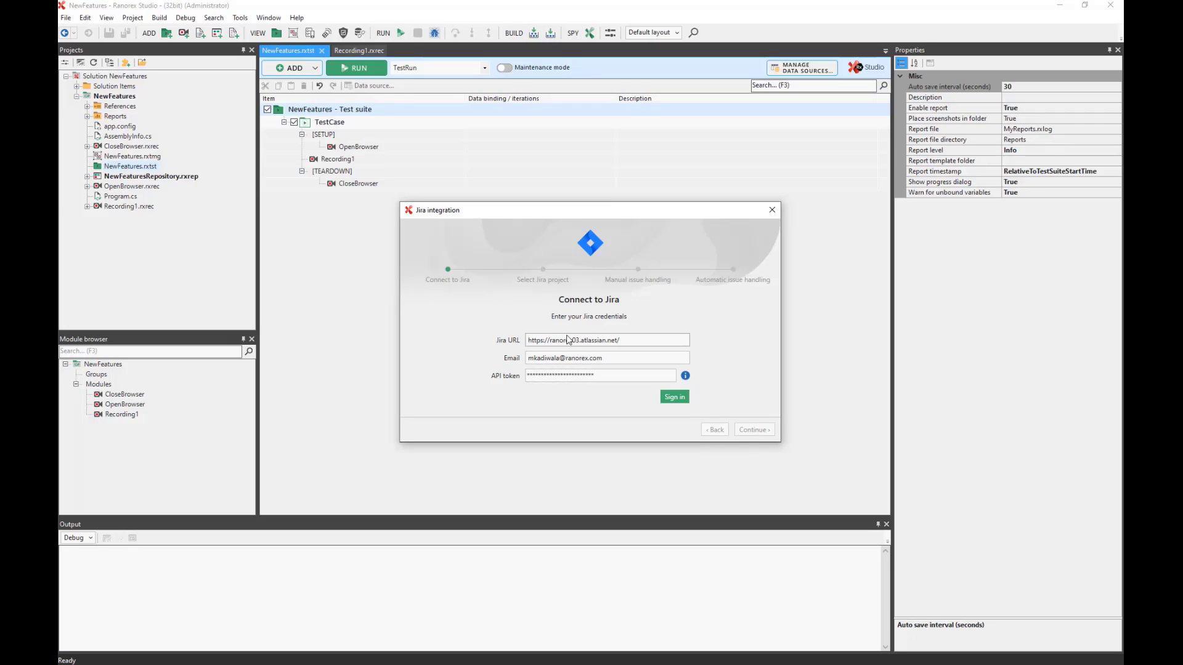
{"action": "left_click", "coordinate": [674, 396]}
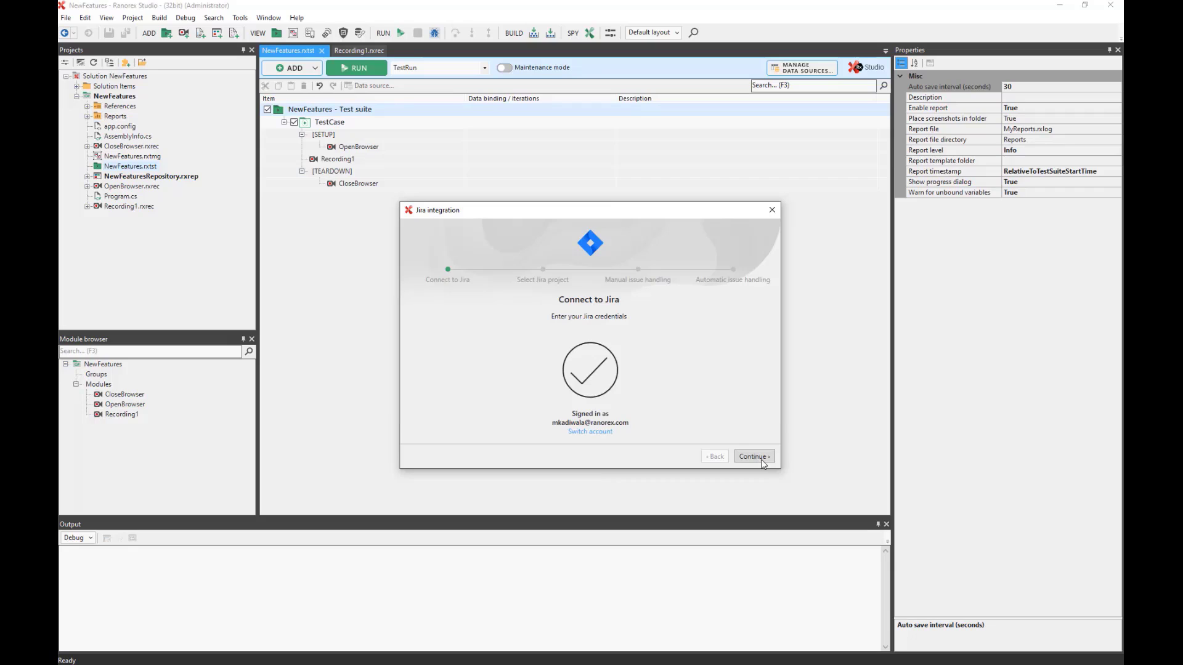
{"action": "left_click", "coordinate": [761, 461]}
Pick RXJIRA (RXJIR) from the wizard's Project ID dropdown.
{"action": "left_click", "coordinate": [682, 342]}
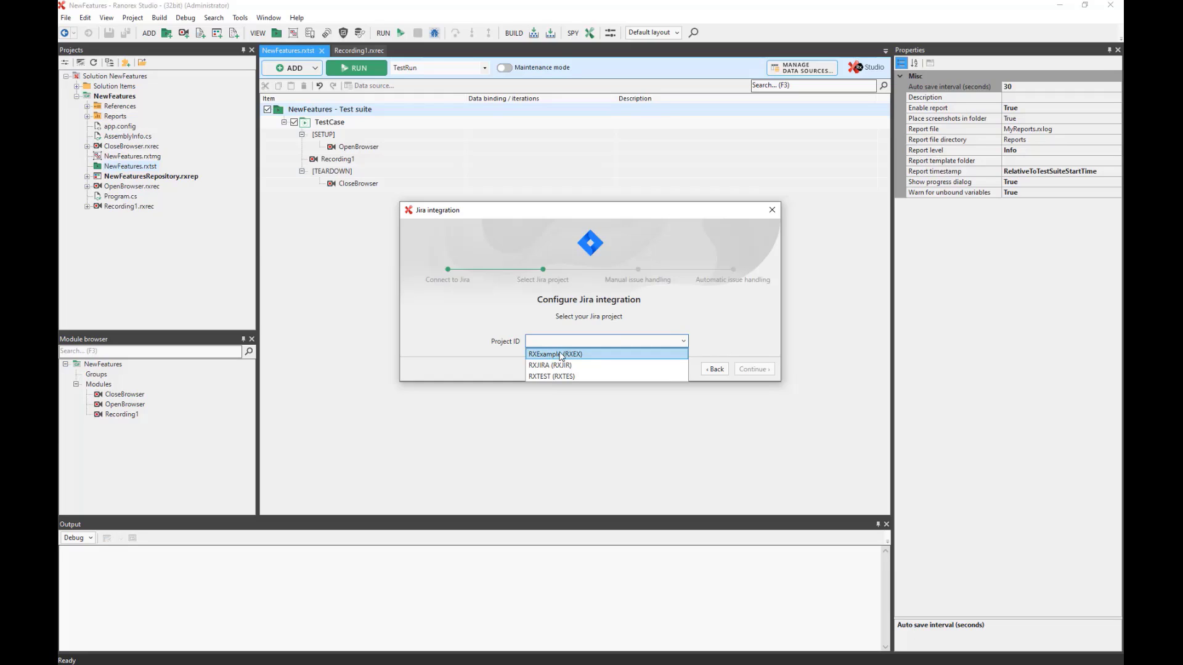
{"action": "left_click", "coordinate": [550, 364]}
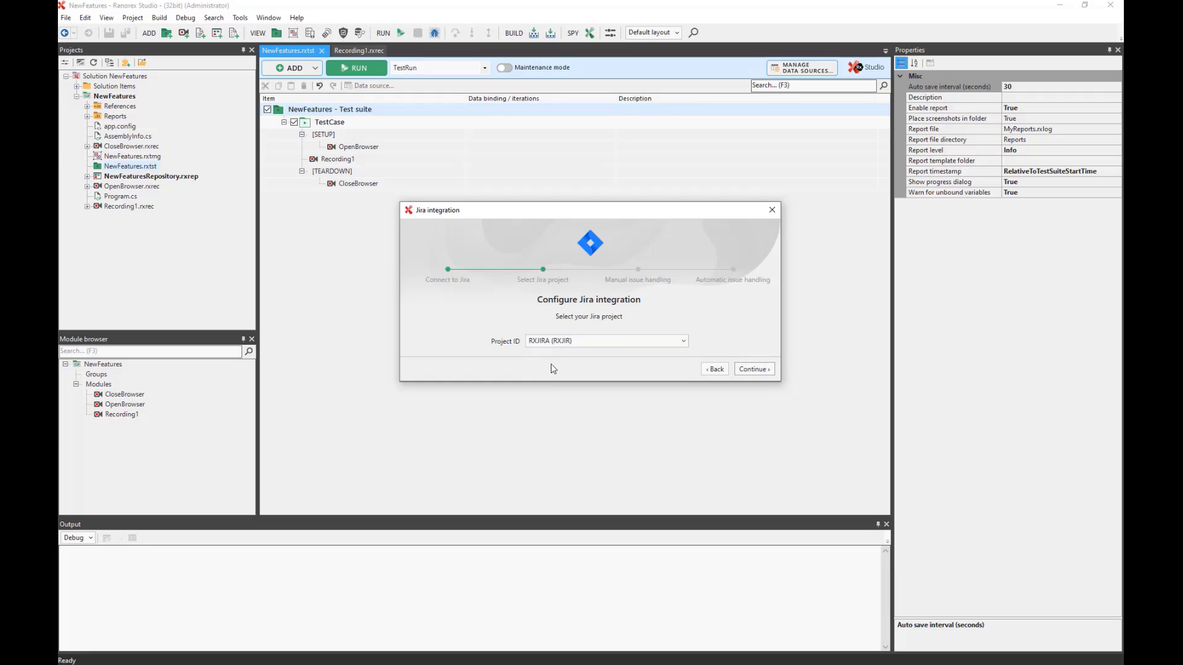
Enable issue buttons in the report with Issue type Bug.
{"action": "left_click", "coordinate": [755, 370]}
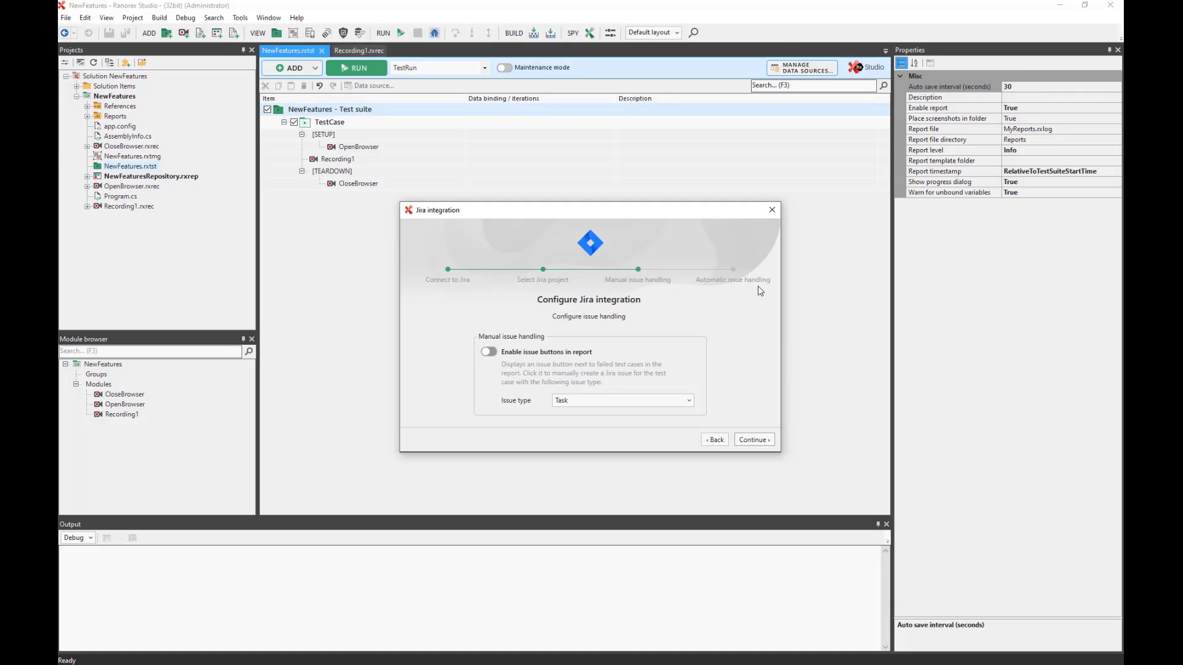
{"action": "left_click", "coordinate": [487, 353]}
{"action": "left_click", "coordinate": [691, 401]}
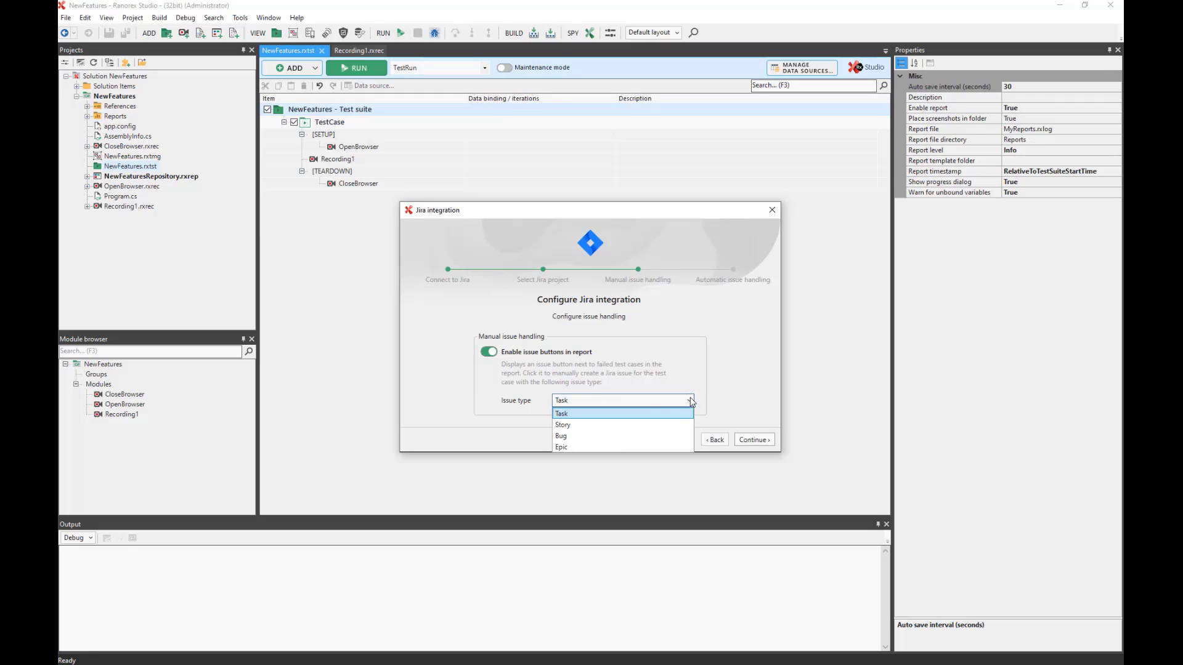
{"action": "left_click", "coordinate": [610, 436]}
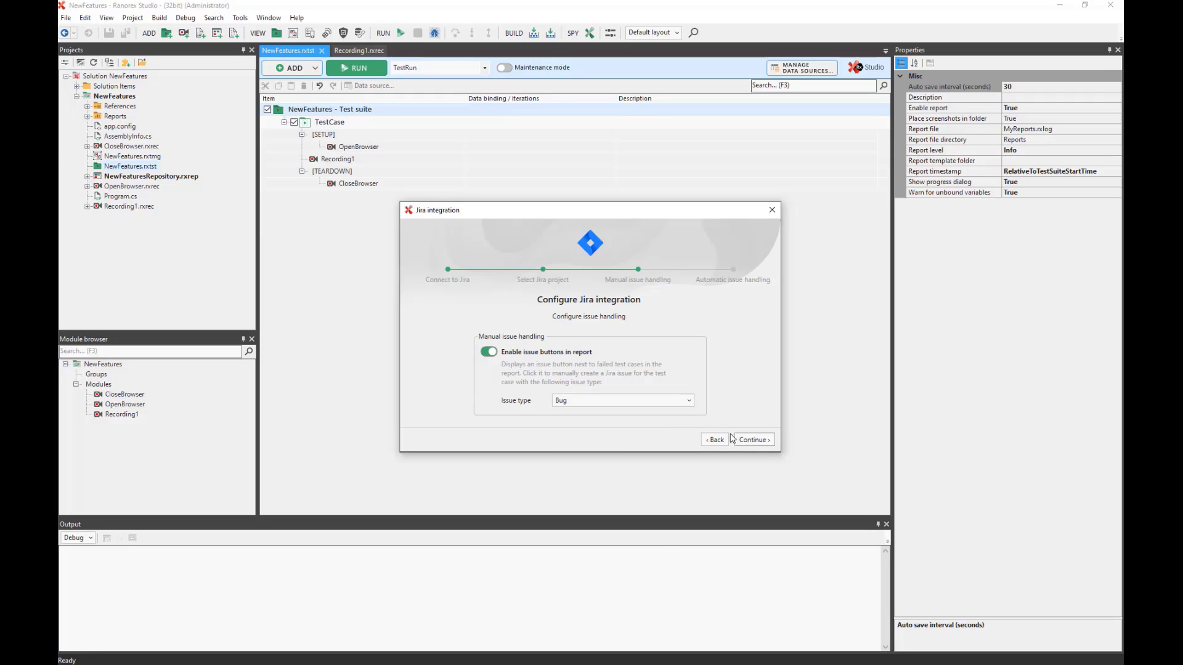
{"action": "left_click", "coordinate": [754, 439]}
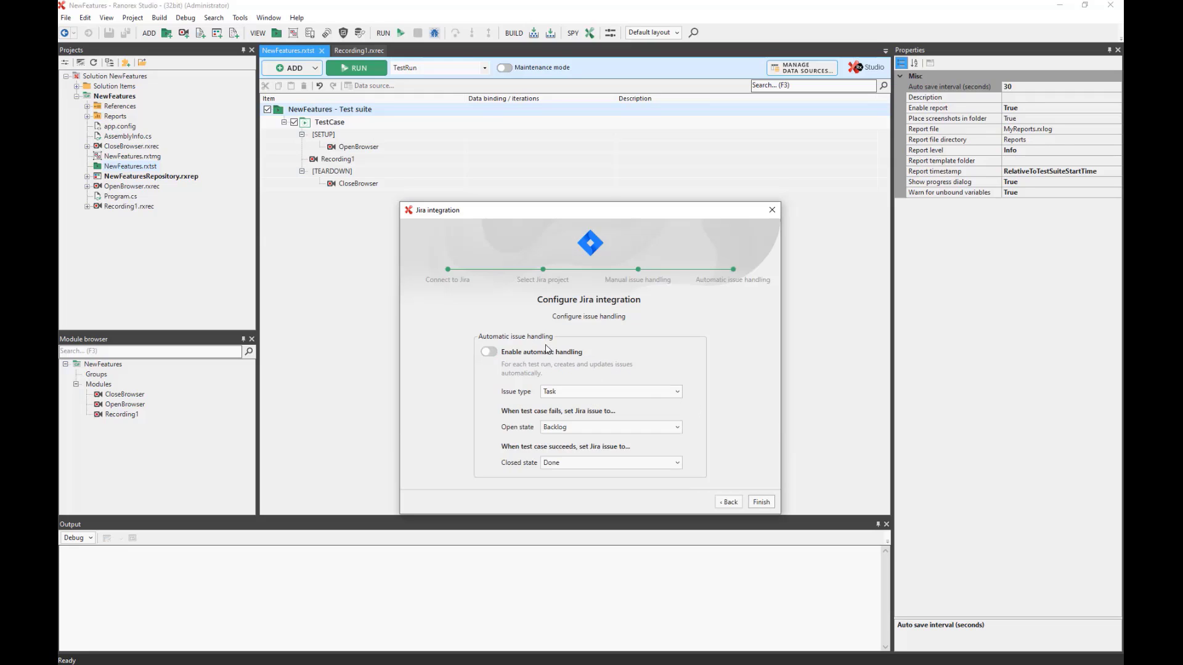
Finish the wizard and set the Reporter field to the $(UserName) variable.
{"action": "left_click", "coordinate": [762, 501]}
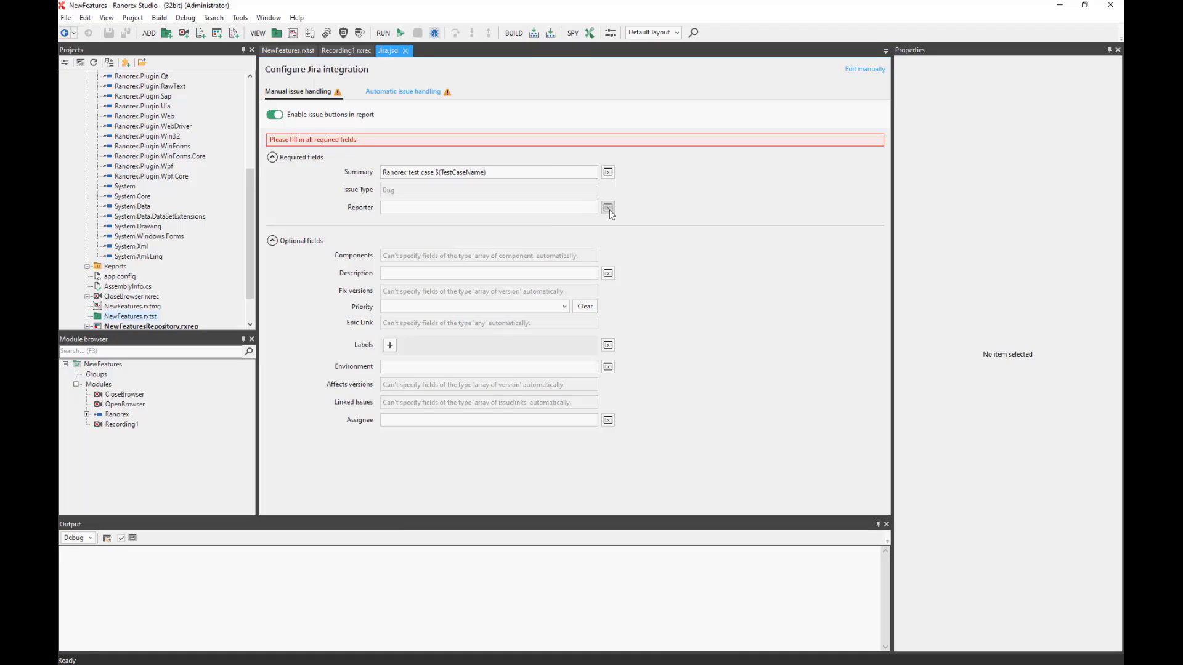
{"action": "left_click", "coordinate": [608, 208]}
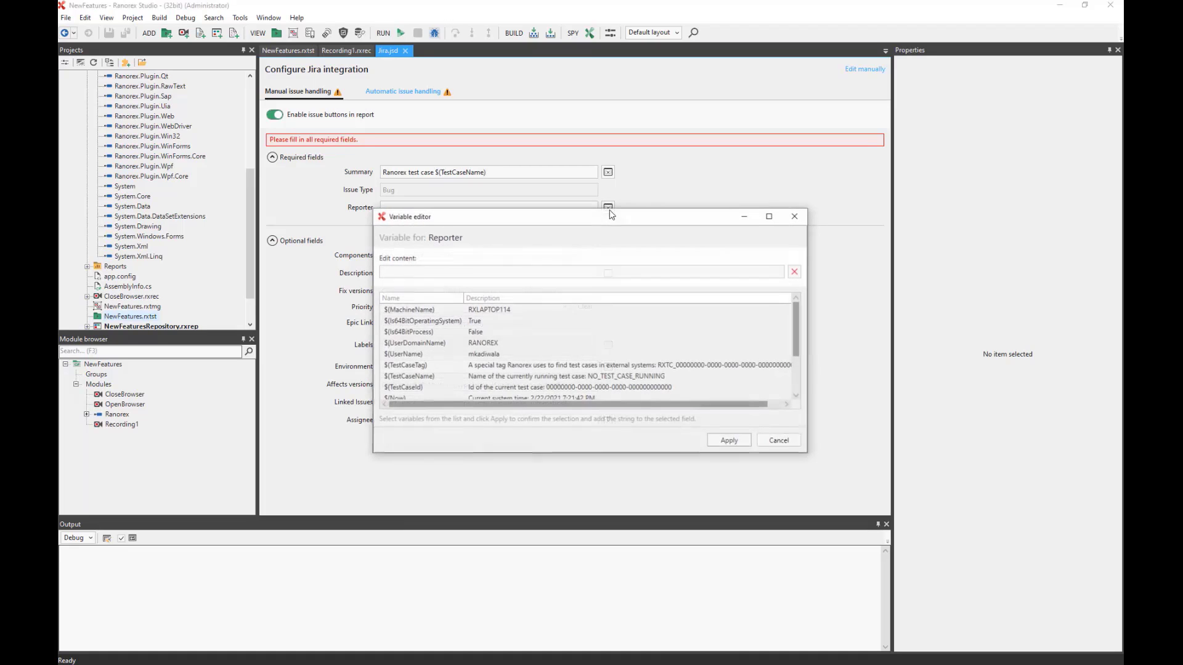
{"action": "left_click", "coordinate": [432, 356]}
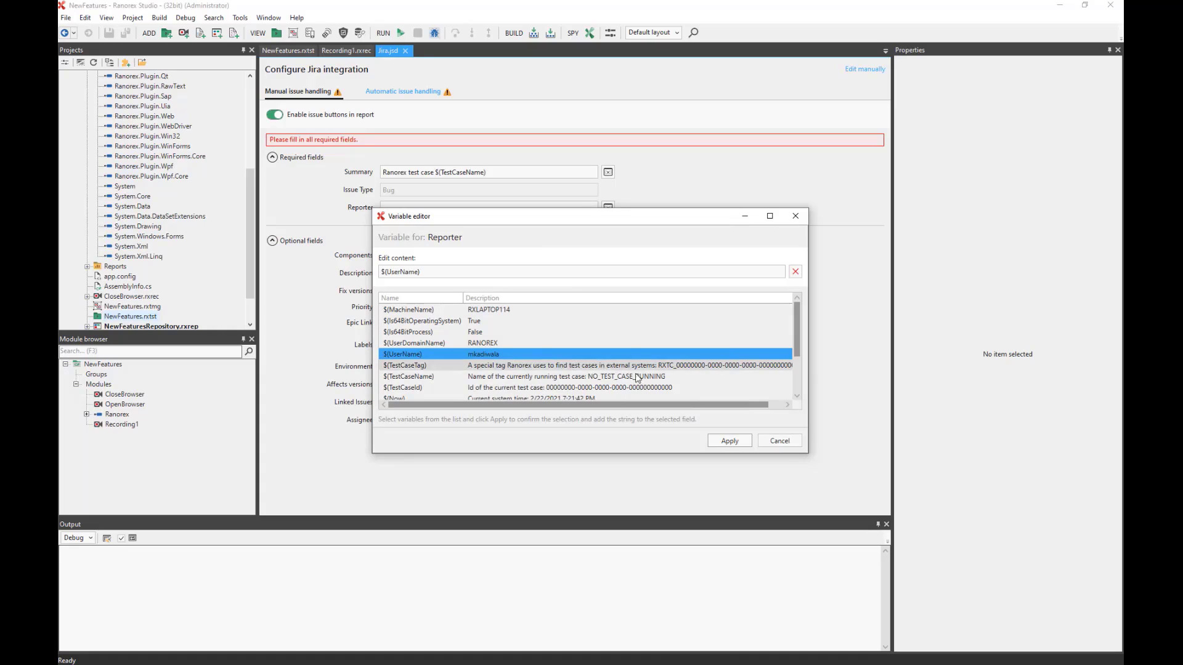
{"action": "left_click", "coordinate": [730, 441]}
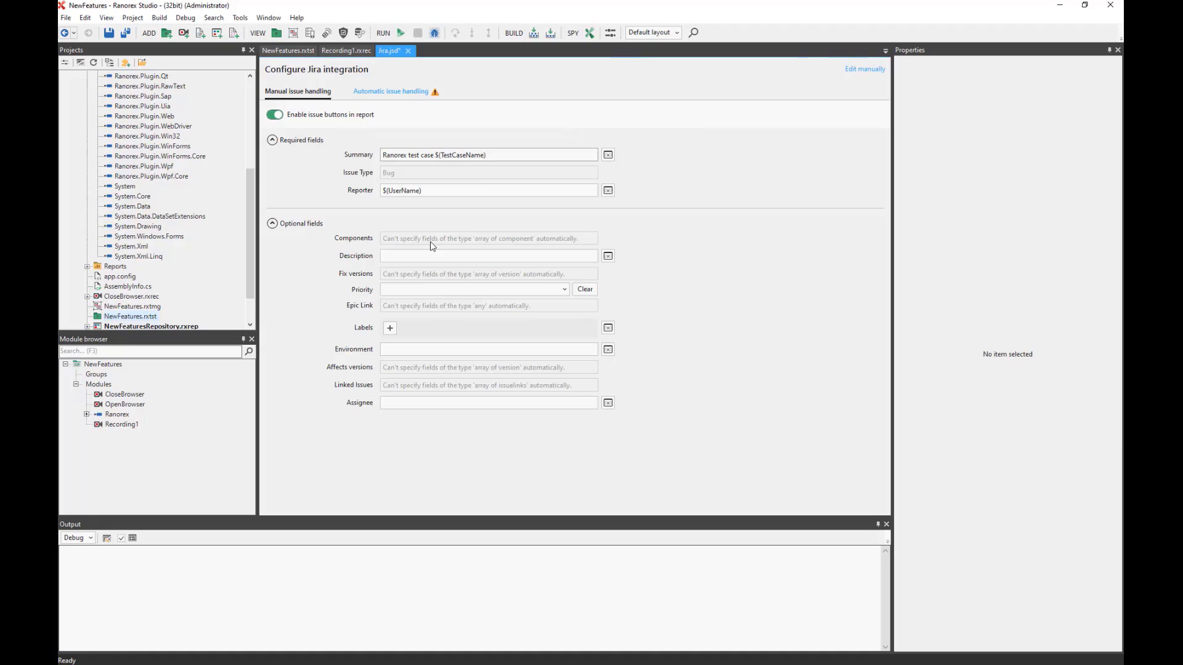
Review the Jira configuration as raw JSON, then save all files as Jira.jsd.
{"action": "left_click", "coordinate": [864, 70]}
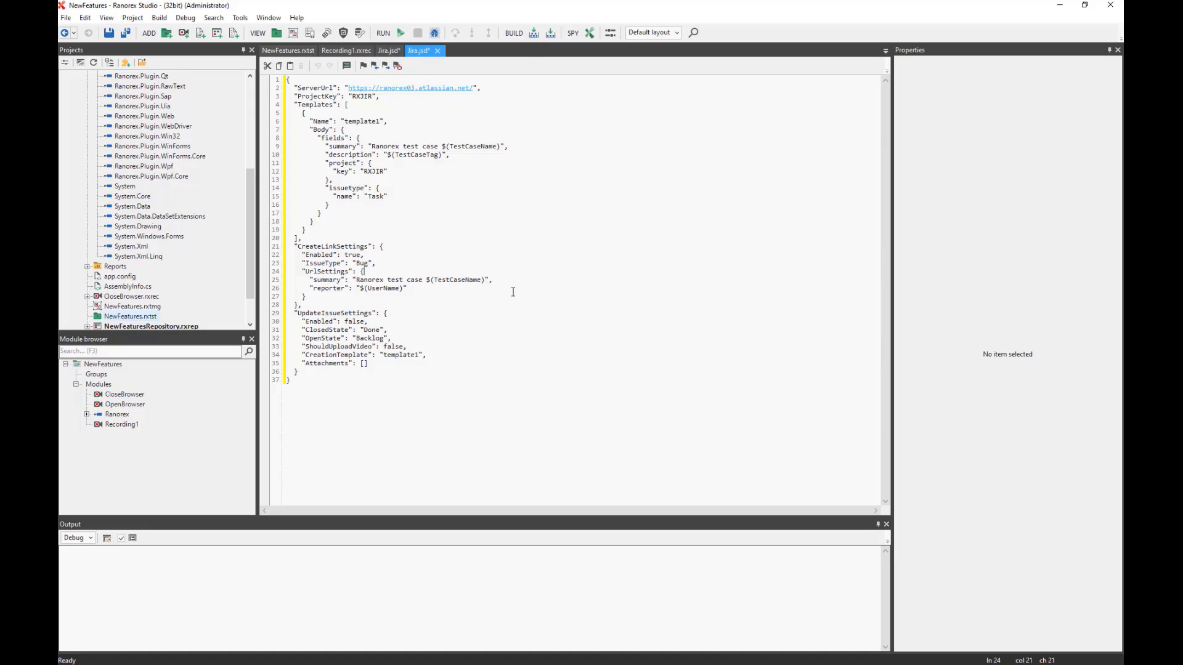
{"action": "left_click", "coordinate": [389, 51]}
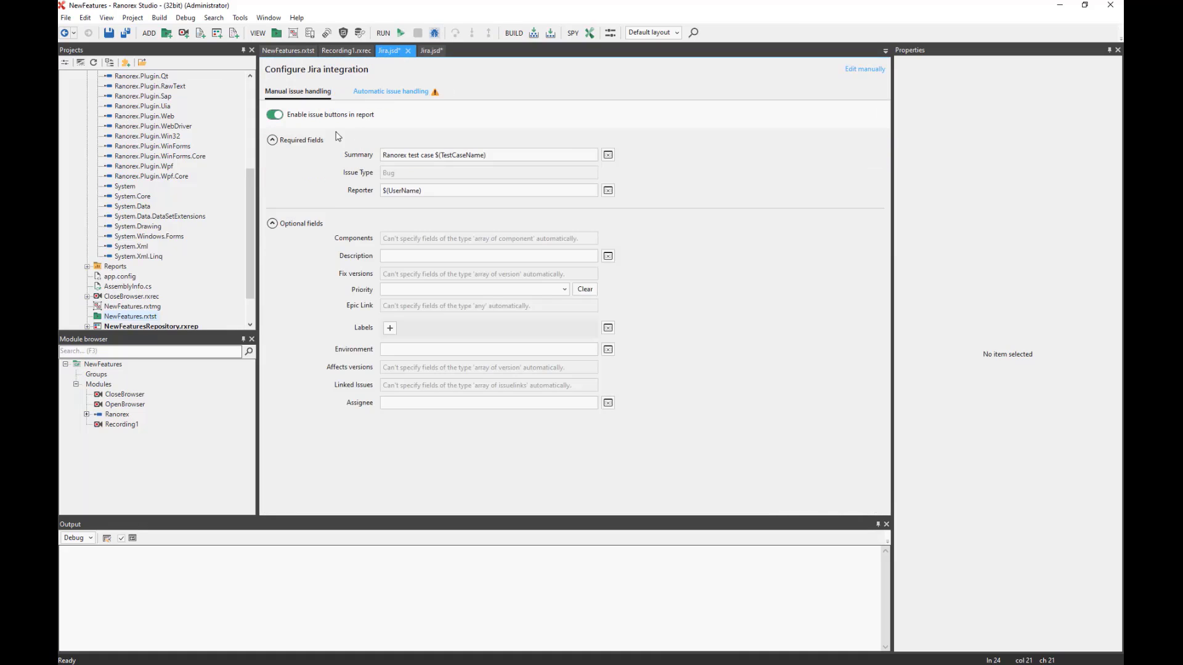
{"action": "left_click", "coordinate": [126, 32]}
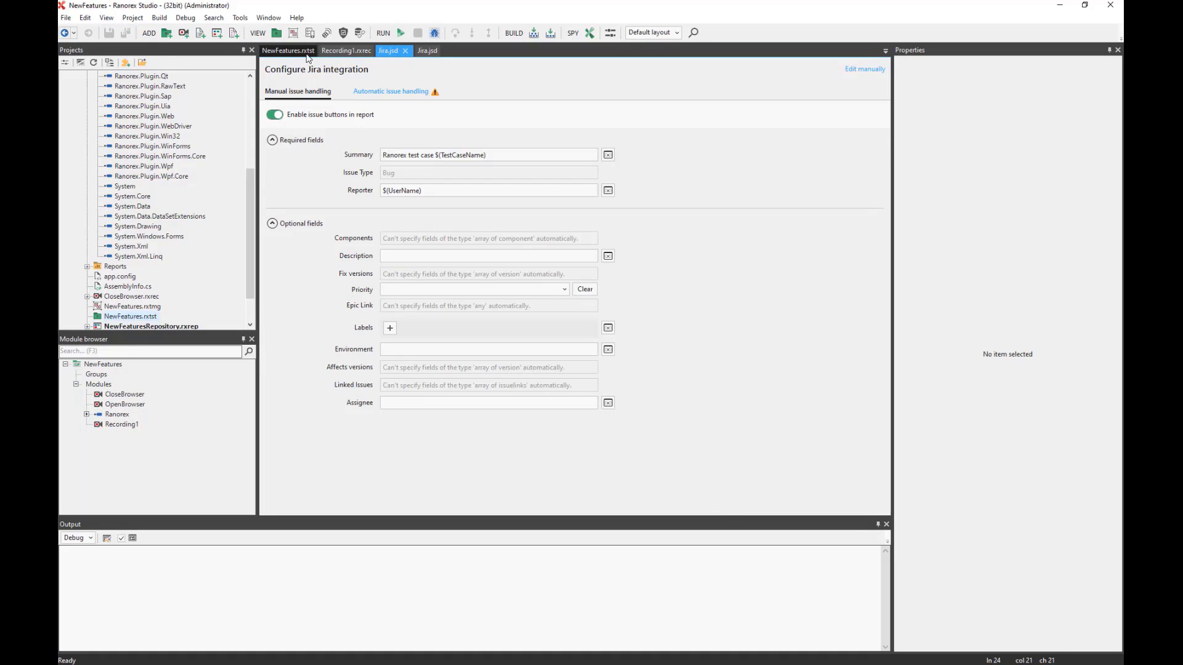
Change Recording1's validation to expect VIP count: 0 and return to the NewFeatures suite.
{"action": "left_click", "coordinate": [345, 51]}
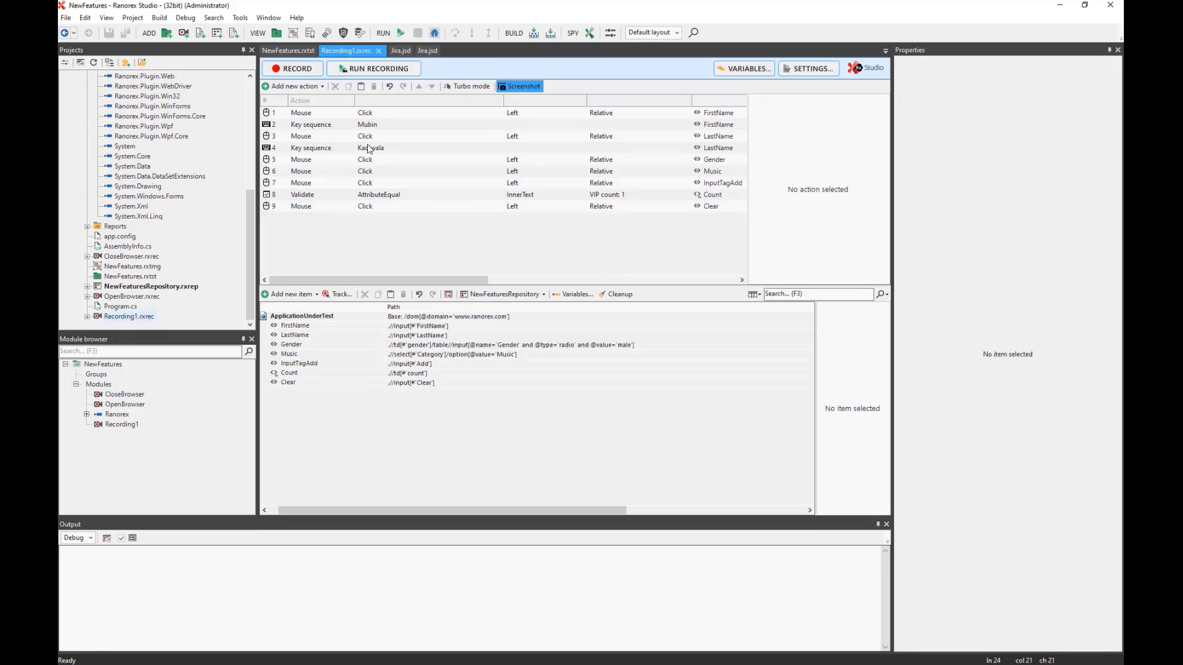
{"action": "left_click", "coordinate": [619, 196]}
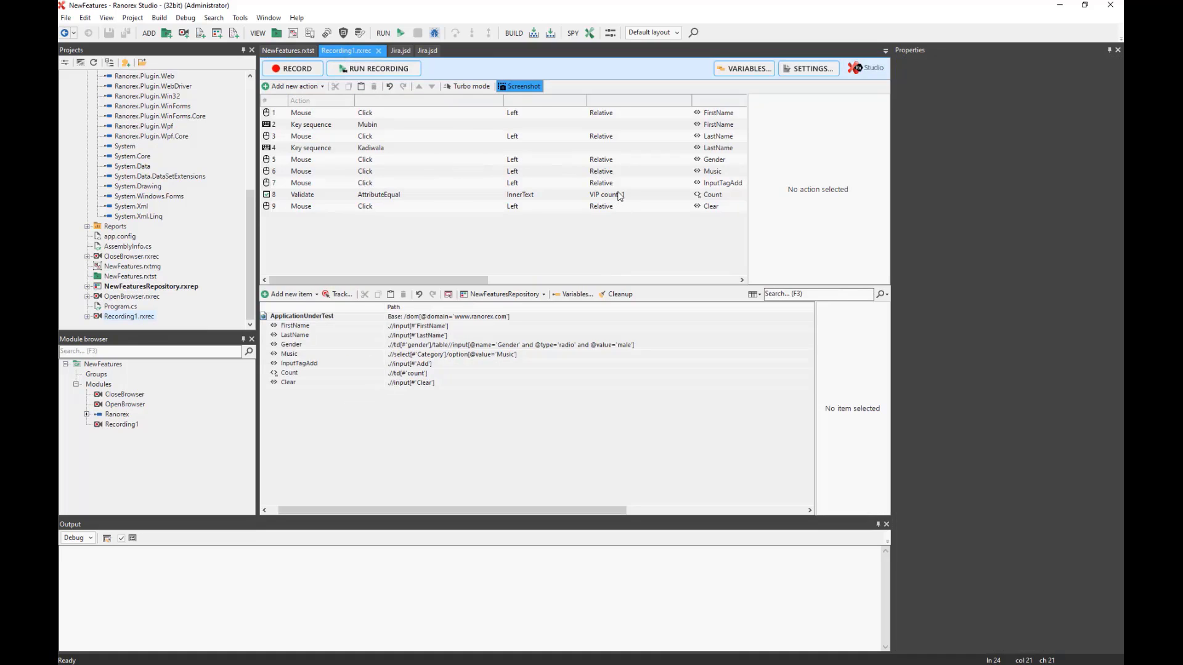
{"action": "left_click", "coordinate": [626, 196]}
{"action": "left_click", "coordinate": [635, 196]}
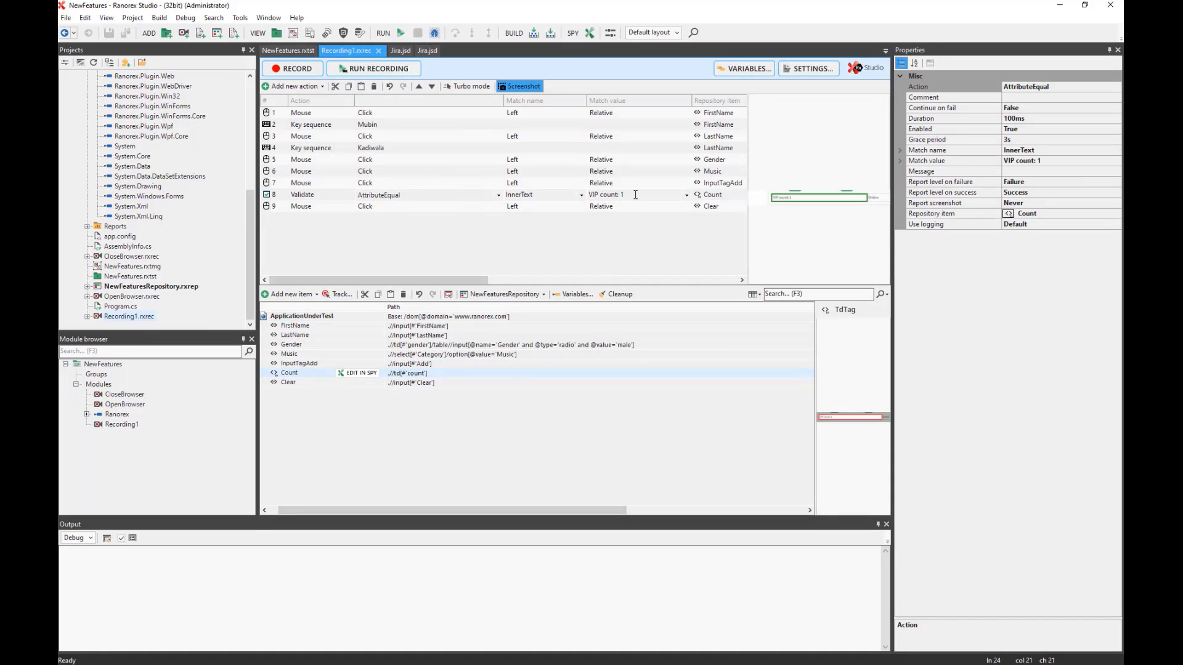
{"action": "type", "text": "0"}
{"action": "left_click", "coordinate": [579, 238]}
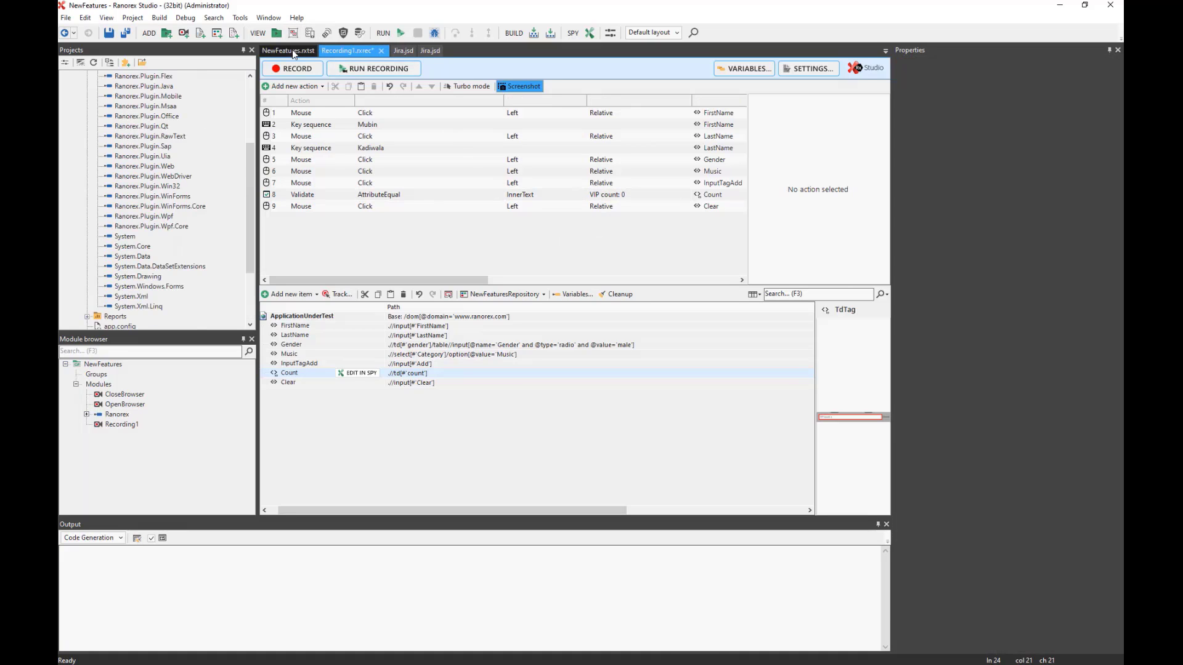
{"action": "left_click", "coordinate": [292, 49]}
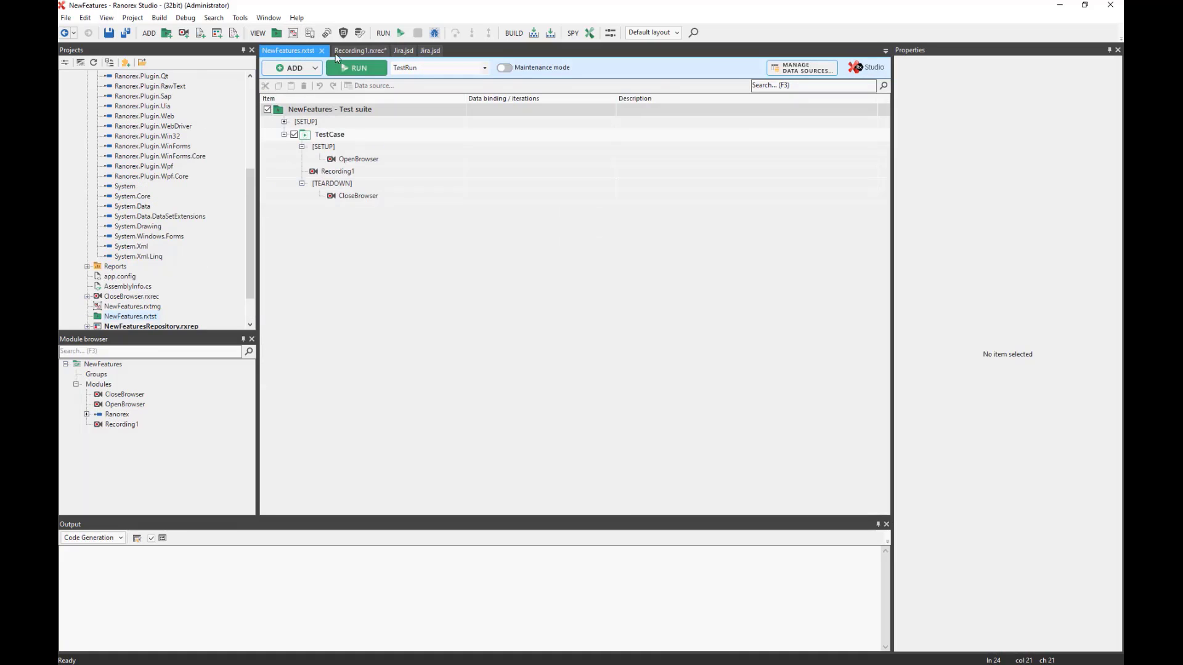
Run NewFeatures, letting it fill the VIP form's first and last name until the failed report opens.
{"action": "left_click", "coordinate": [363, 74]}
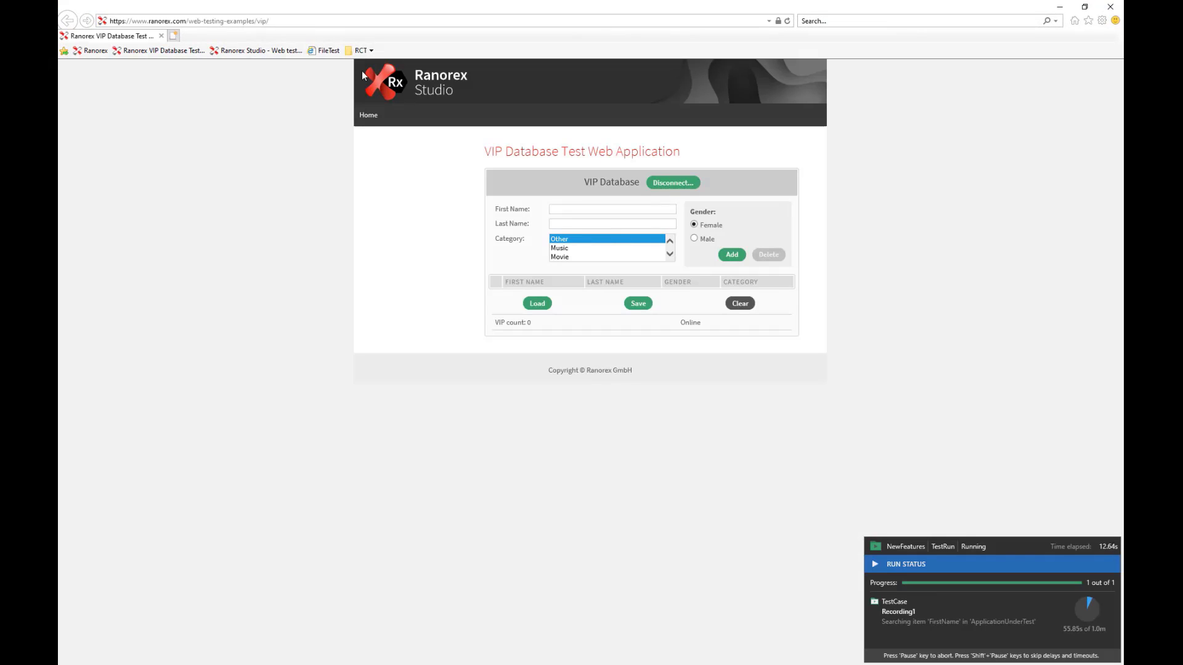
{"action": "left_click", "coordinate": [591, 208]}
{"action": "left_click", "coordinate": [591, 223]}
{"action": "left_click", "coordinate": [694, 238]}
{"action": "left_click", "coordinate": [606, 248]}
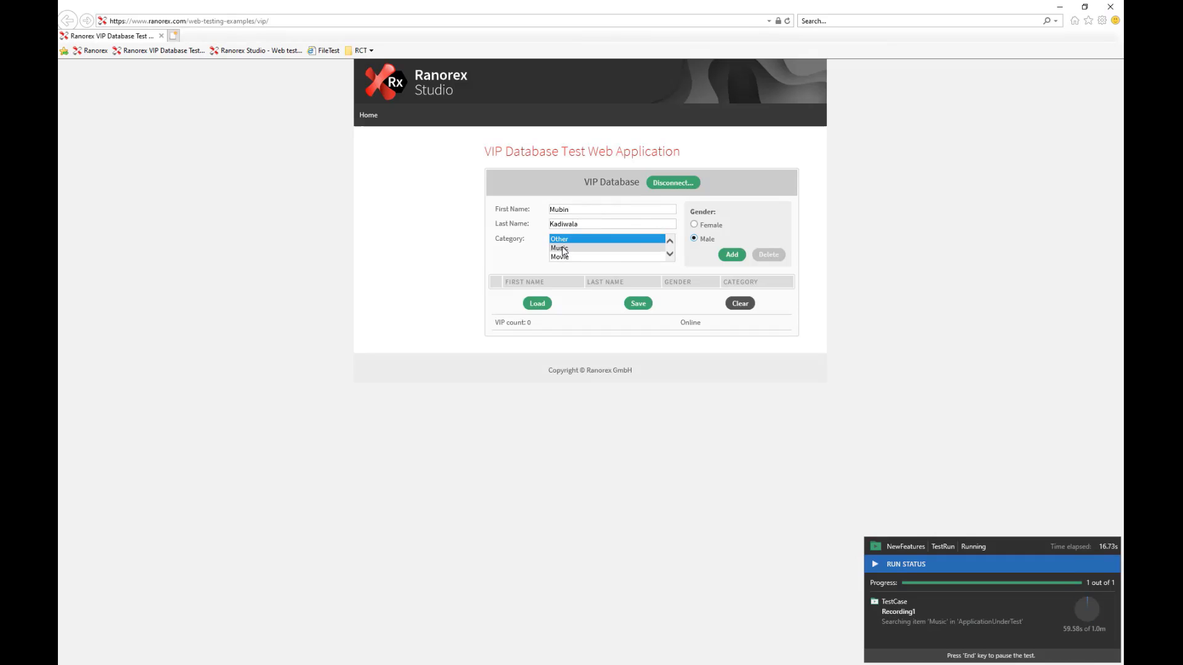
{"action": "left_click", "coordinate": [732, 255]}
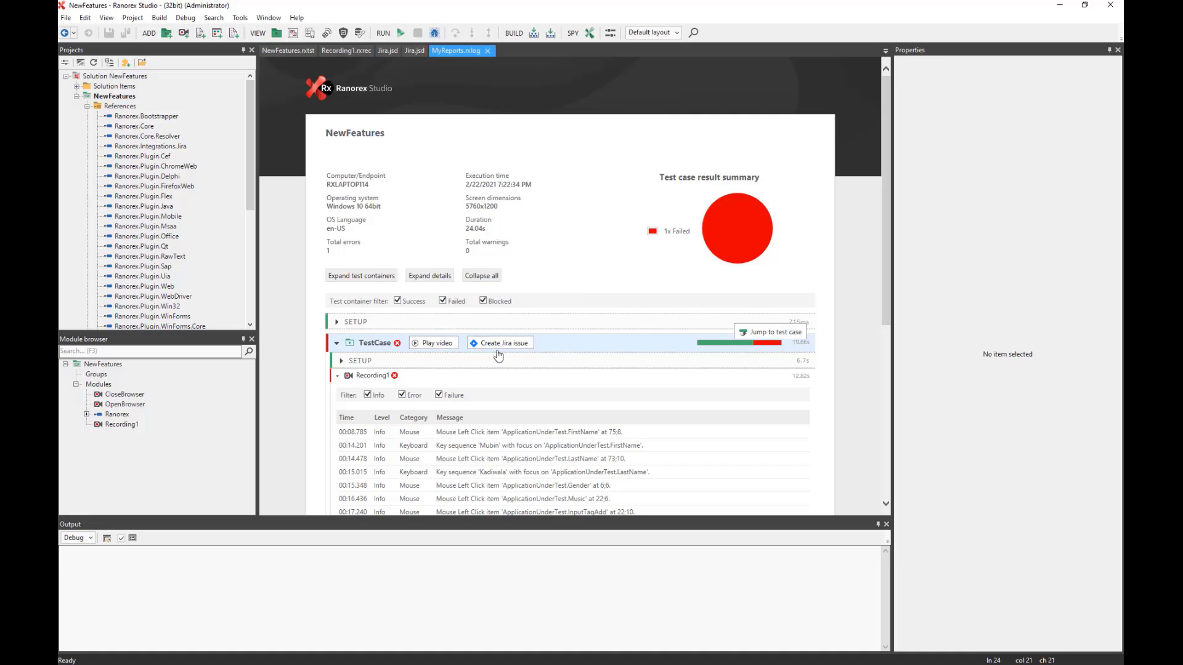
Highlight the failing validation message: expected VIP count 0, but found 1.
{"action": "scroll", "coordinate": [558, 330], "scroll_direction": "down", "scroll_amount": 5}
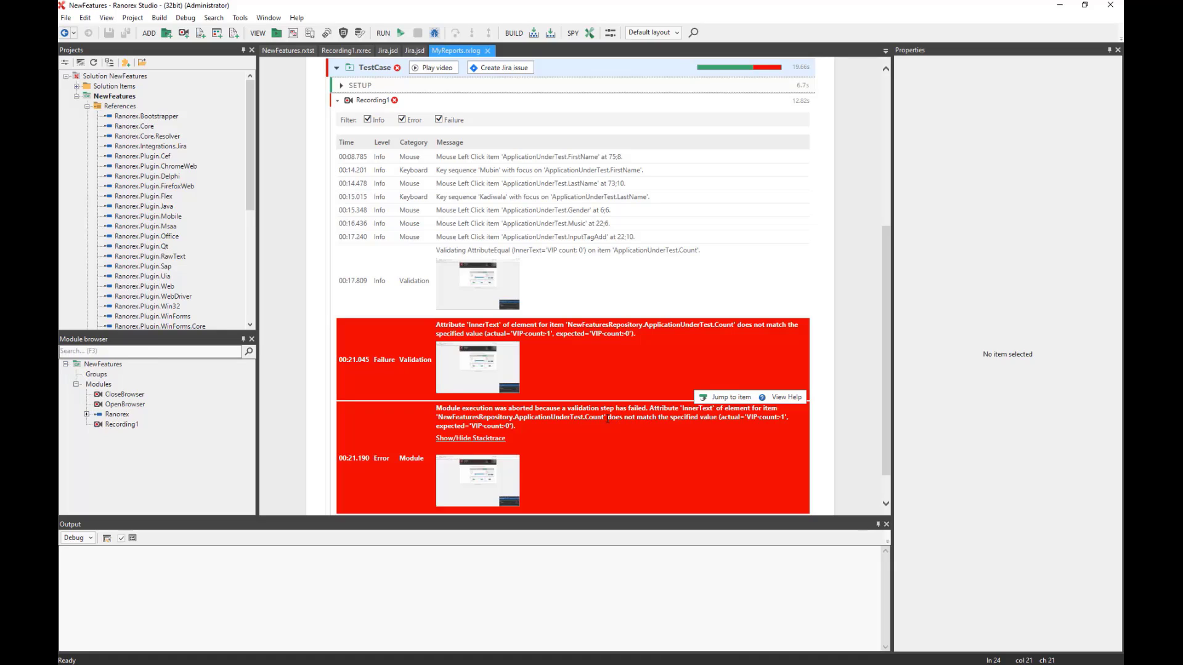
{"action": "left_click_drag", "start_coordinate": [608, 419], "coordinate": [708, 417]}
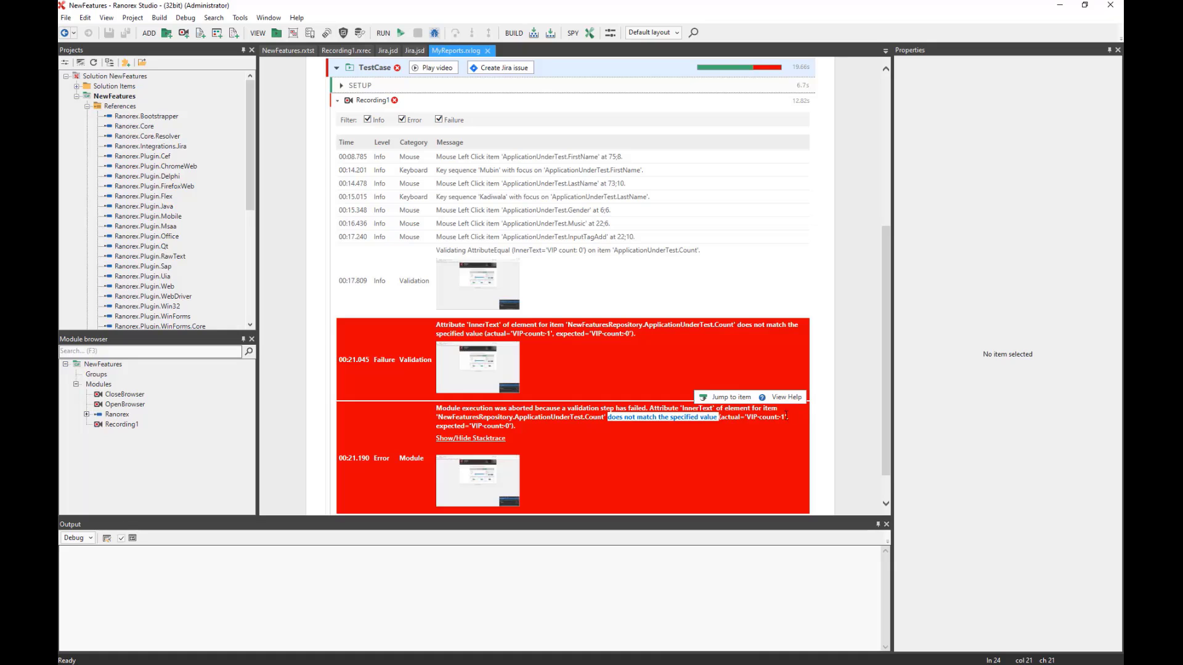
{"action": "left_click_drag", "start_coordinate": [789, 417], "coordinate": [772, 418]}
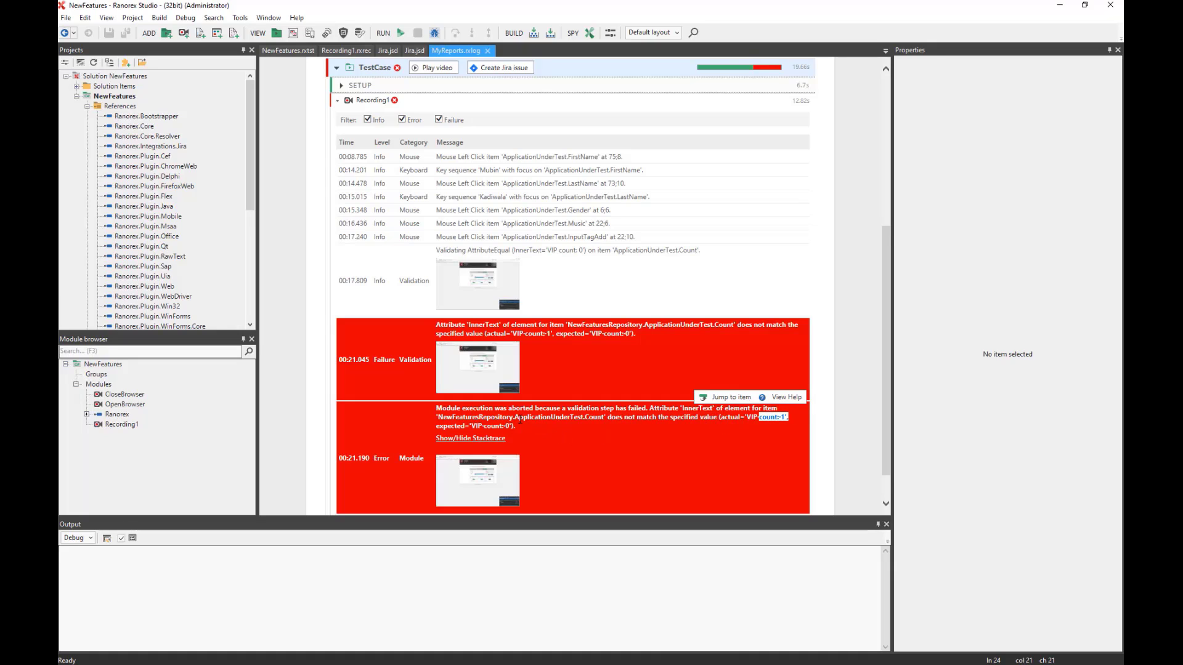
{"action": "left_click_drag", "start_coordinate": [518, 428], "coordinate": [487, 422]}
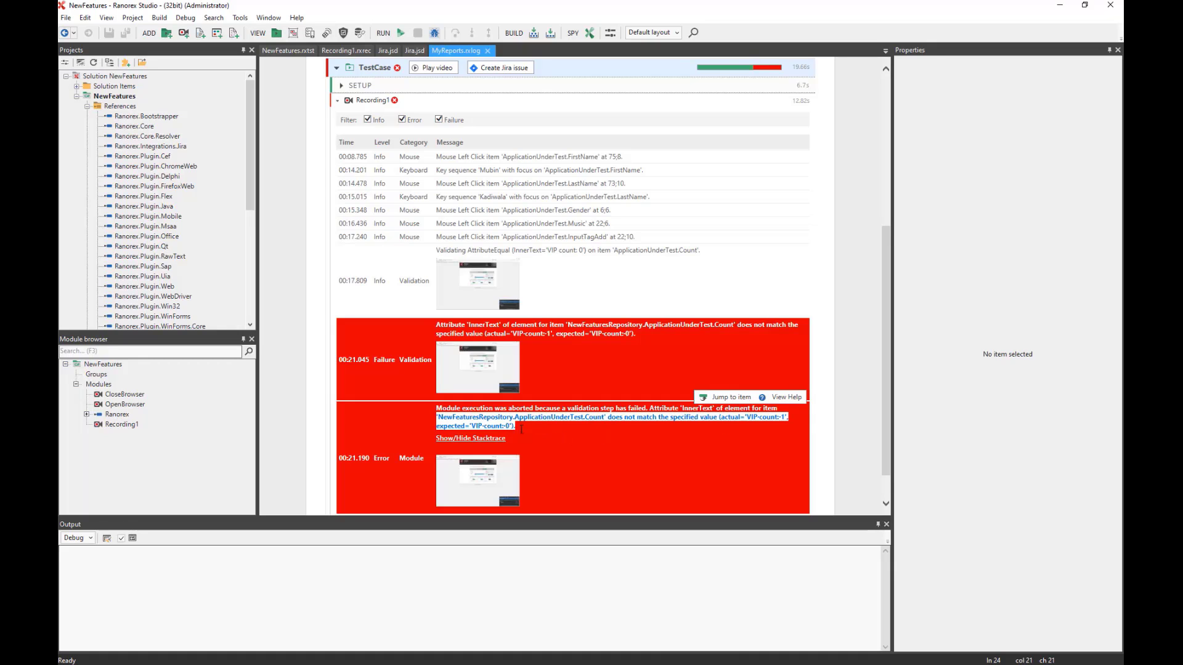
{"action": "left_click", "coordinate": [583, 441]}
Start a Jira issue for the failed TestCase row of the report.
{"action": "scroll", "coordinate": [600, 463], "scroll_direction": "down", "scroll_amount": 1}
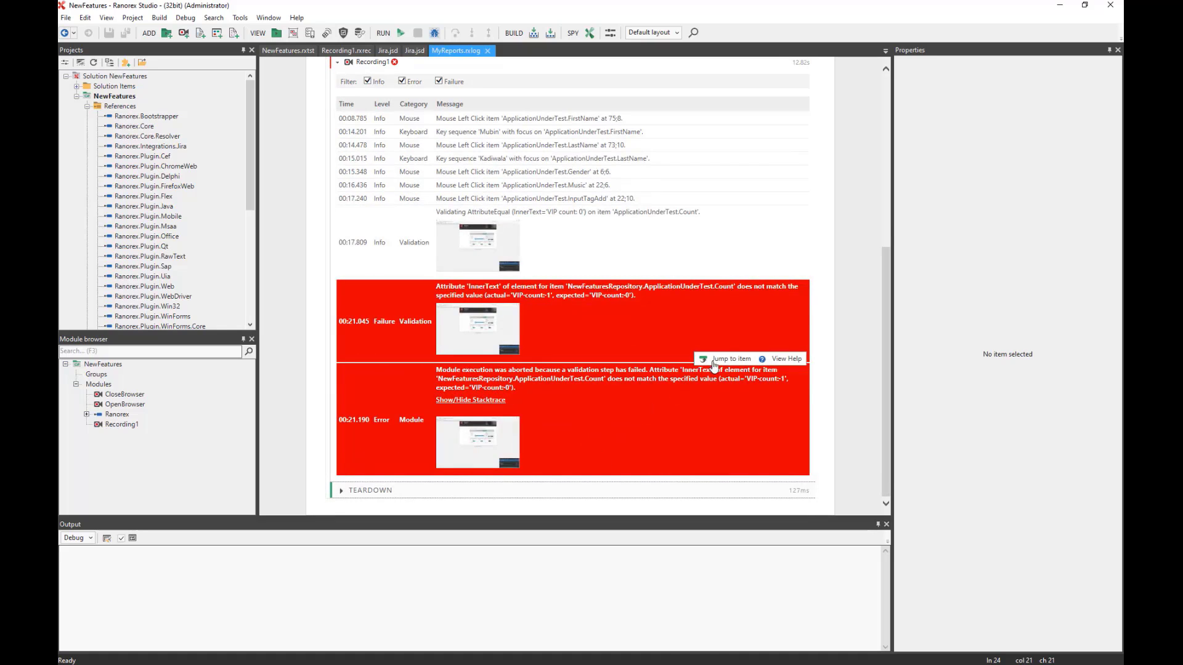
{"action": "scroll", "coordinate": [541, 277], "scroll_direction": "up", "scroll_amount": 5}
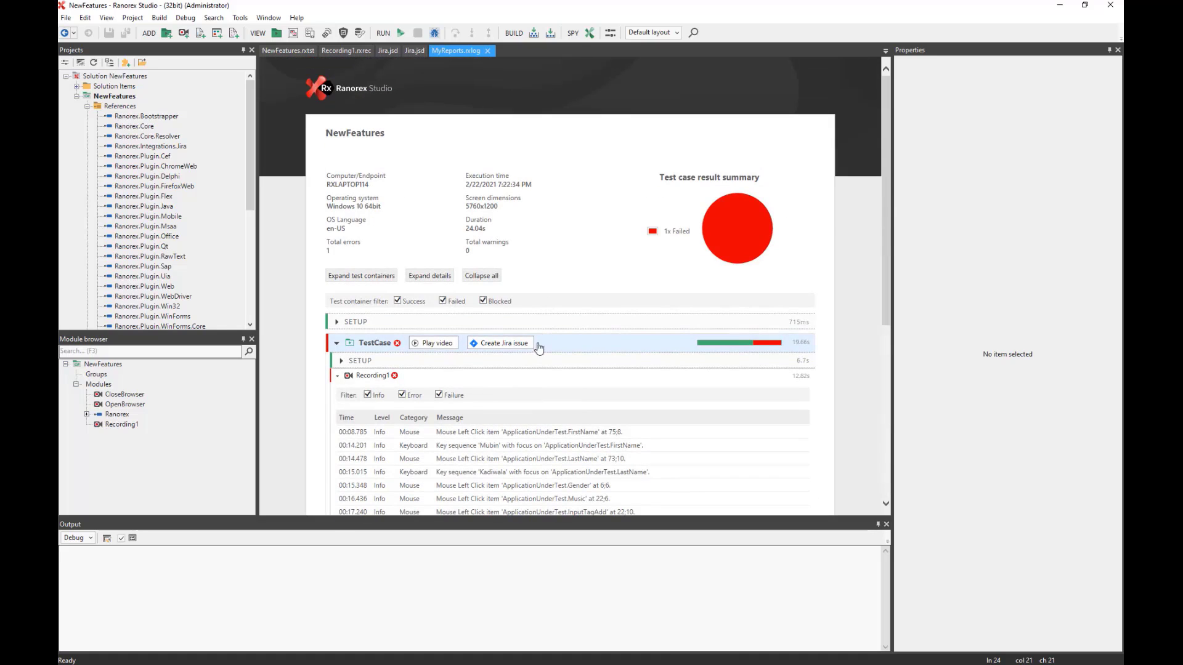
{"action": "left_click", "coordinate": [503, 343]}
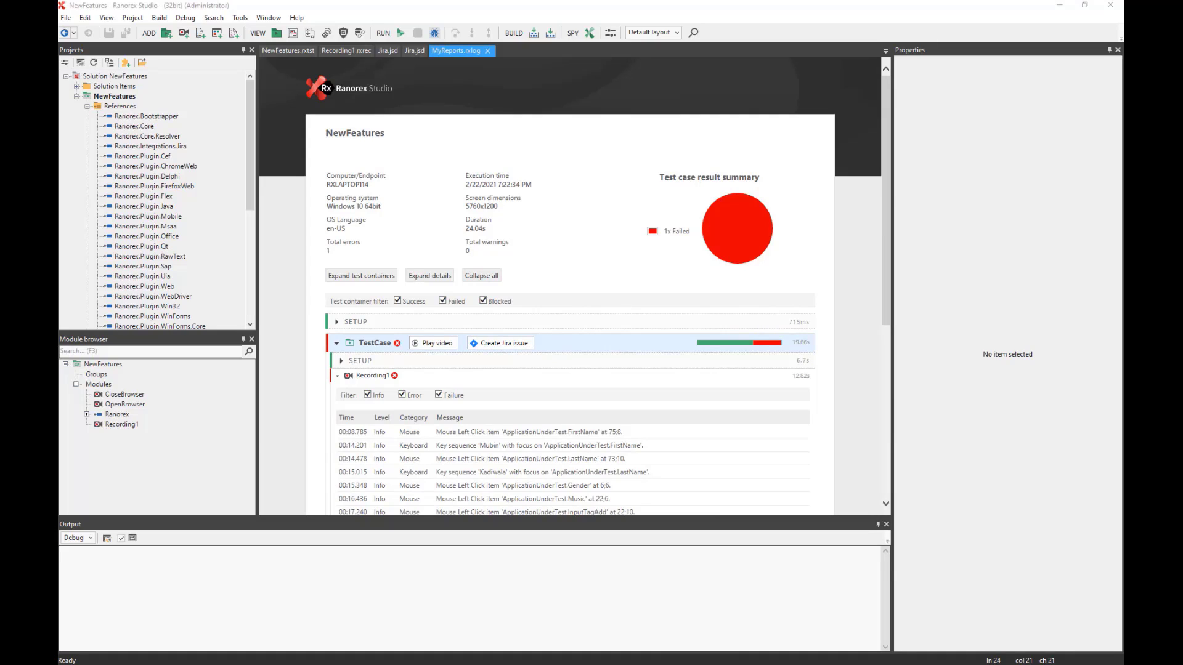
Maximize and review the prefilled Jira Create issue form, then close it without creating the issue.
{"action": "left_click_drag", "start_coordinate": [1123, 47], "coordinate": [592, 112]}
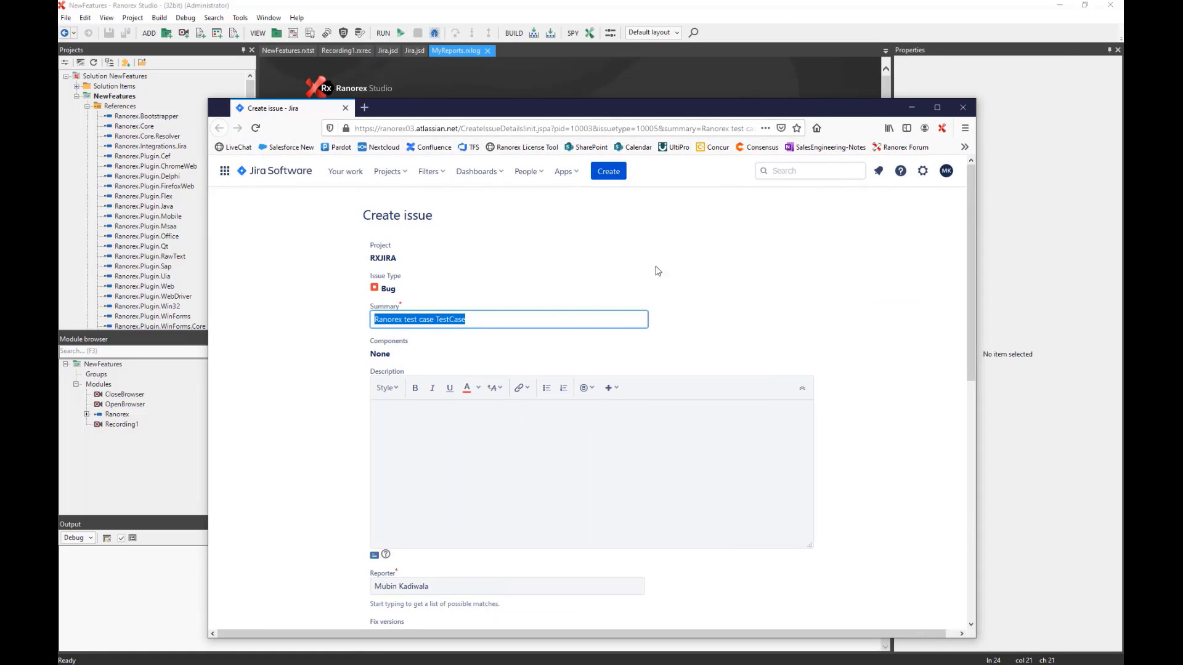
{"action": "scroll", "coordinate": [663, 268], "scroll_direction": "down", "scroll_amount": 7}
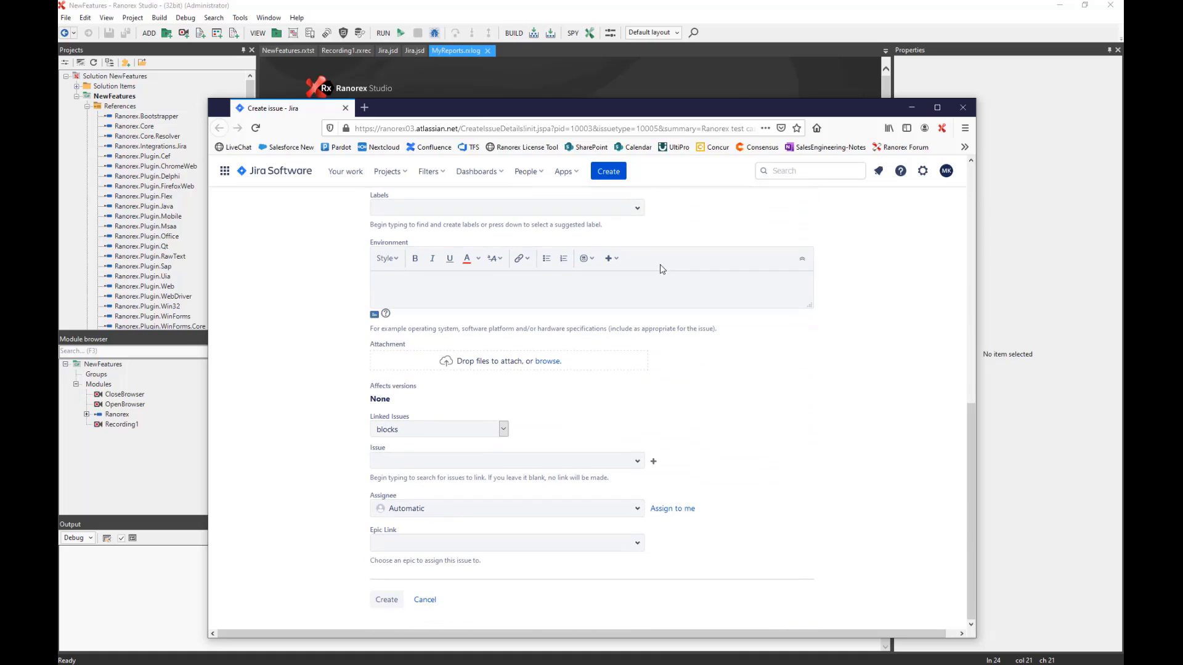
{"action": "scroll", "coordinate": [661, 269], "scroll_direction": "up", "scroll_amount": 7}
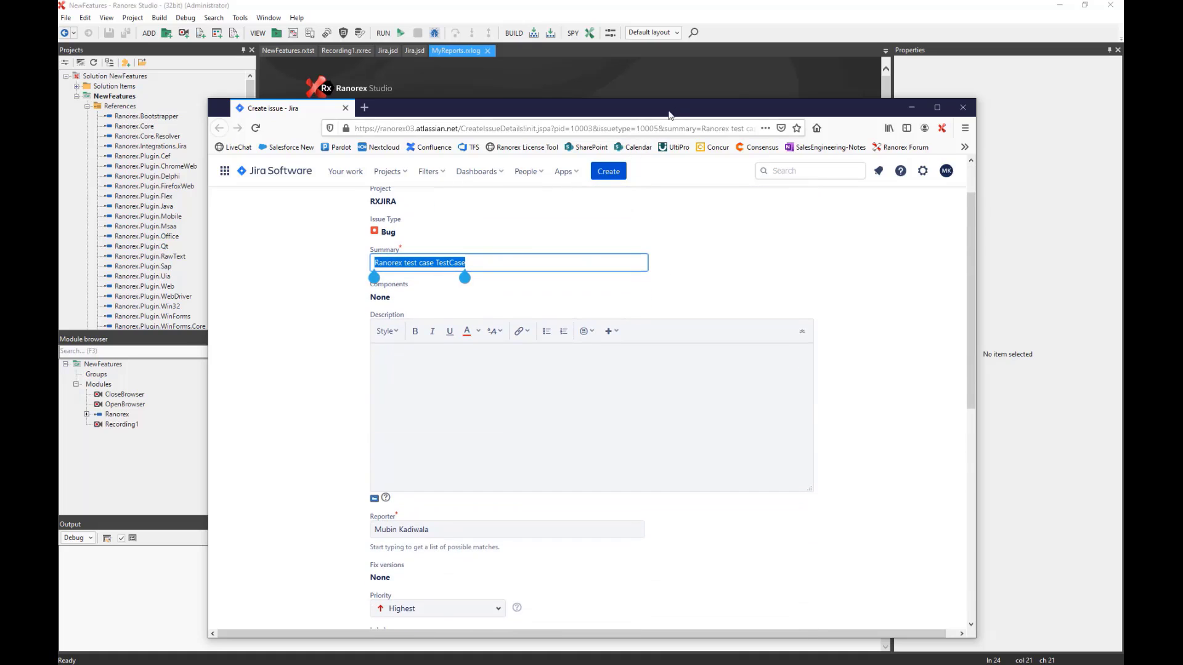
{"action": "double_click", "coordinate": [670, 108]}
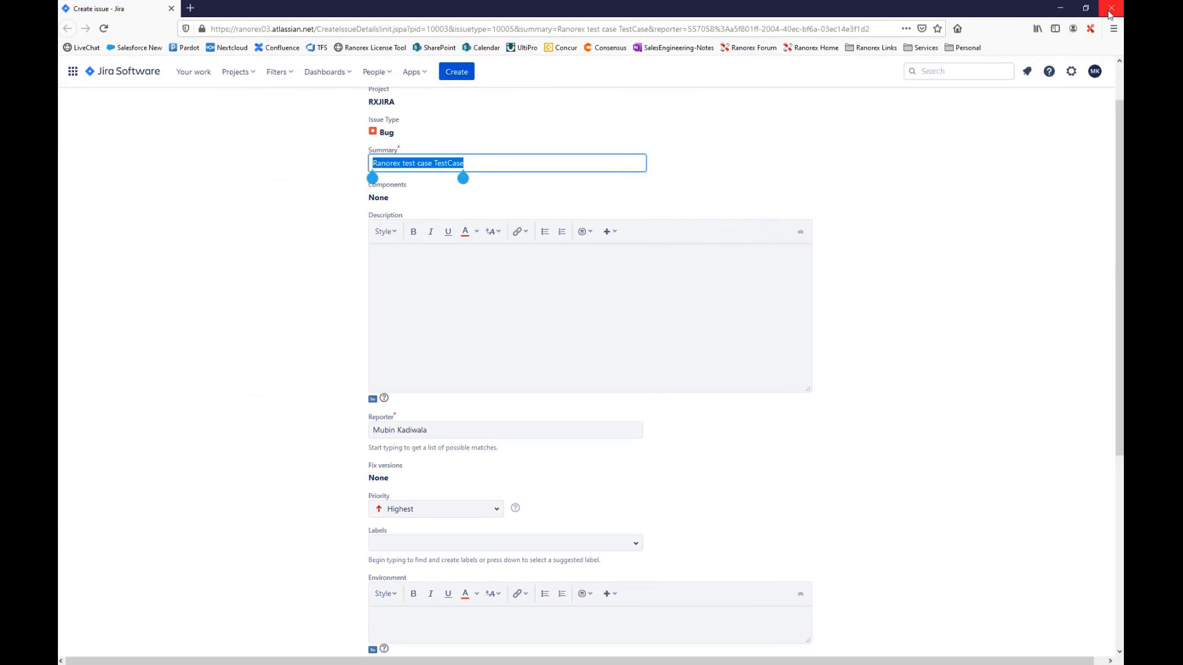
{"action": "left_click", "coordinate": [1109, 10]}
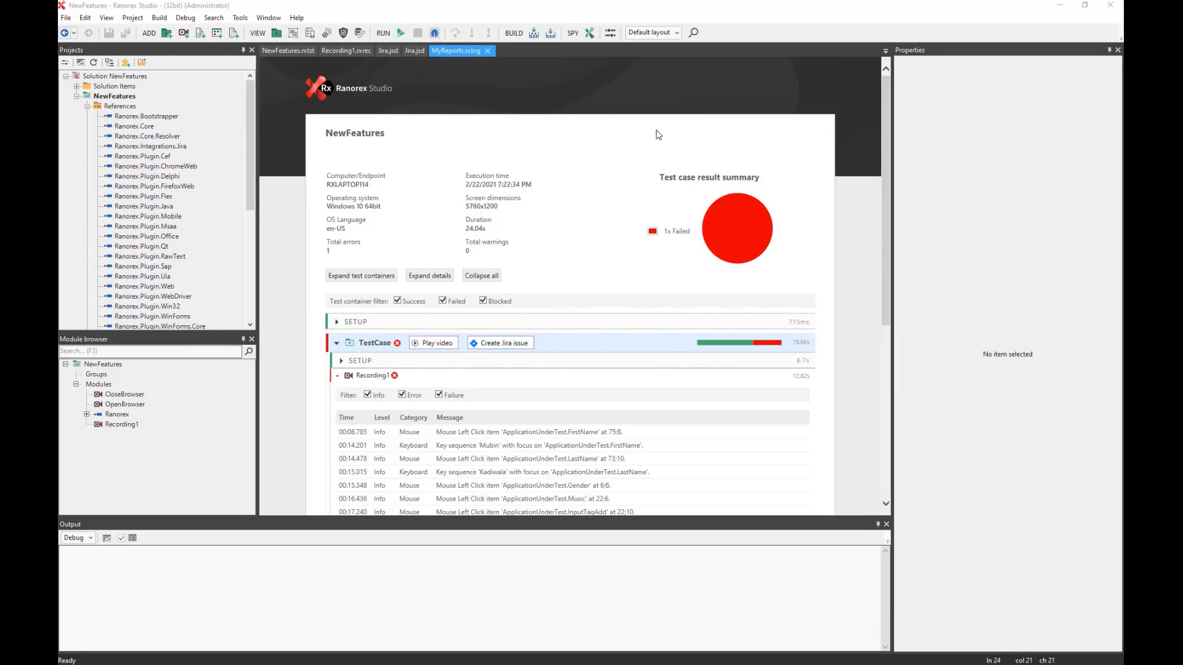
Close the MyReports.rxlog report and briefly view Jira.jsd as raw JSON, then close it.
{"action": "left_click", "coordinate": [487, 51]}
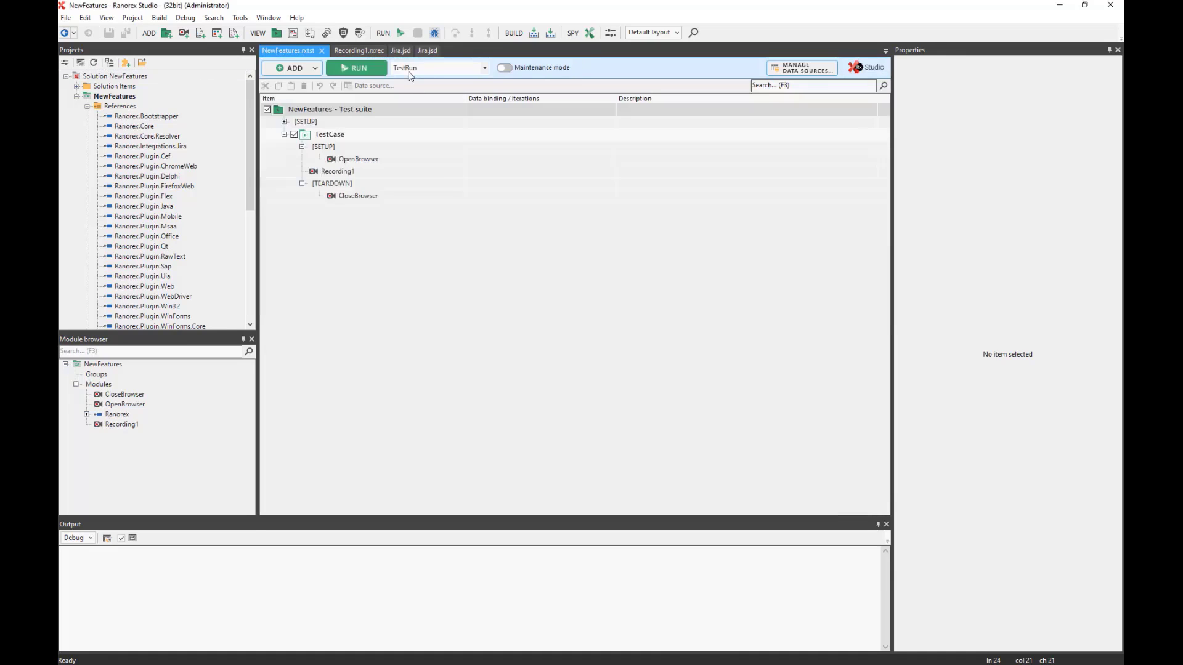
{"action": "left_click", "coordinate": [403, 51]}
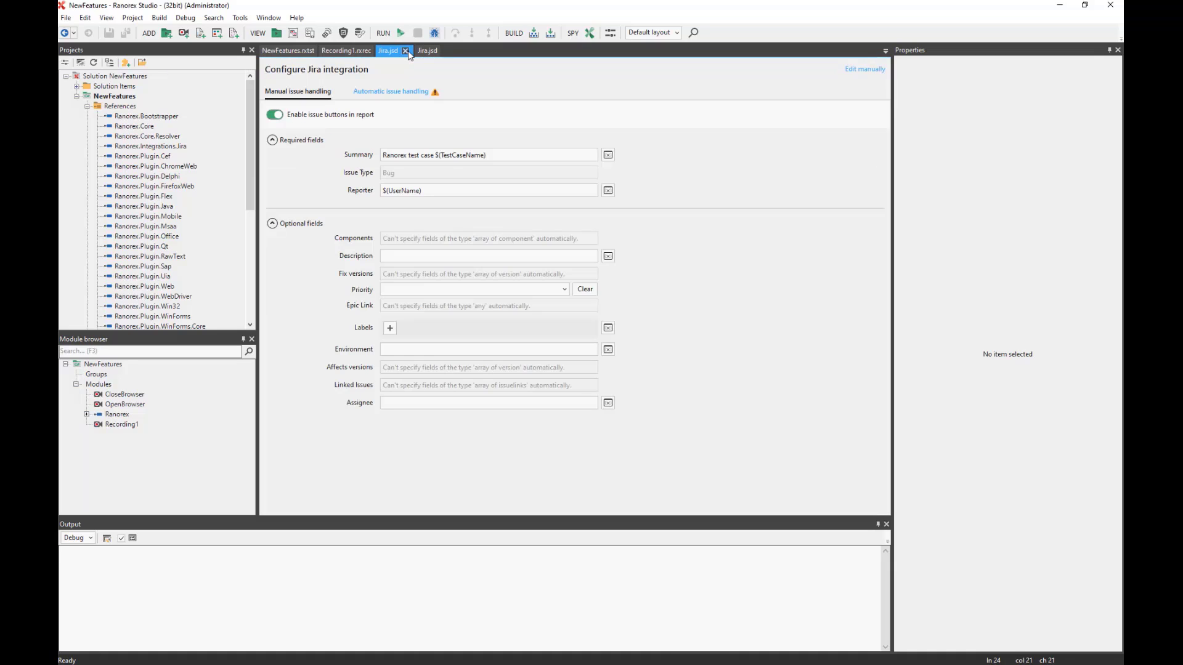
{"action": "left_click", "coordinate": [399, 51]}
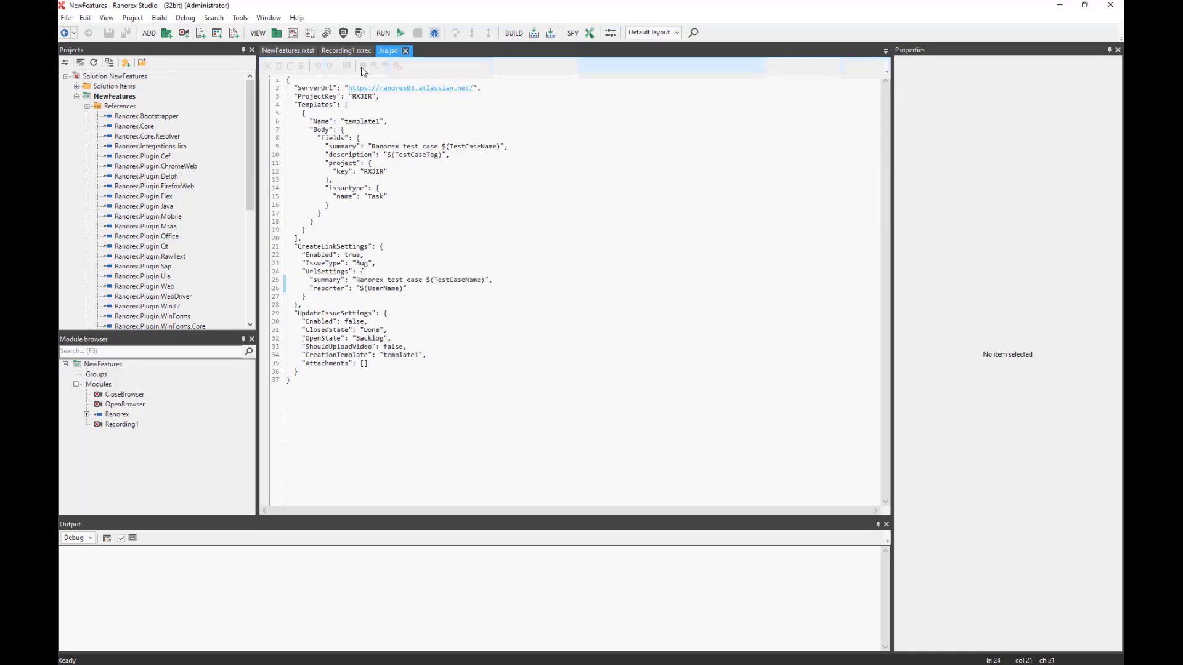
{"action": "left_click", "coordinate": [418, 51]}
Check the Tools menu's Jira integration entry, then expand Solution Items to reveal Jira.jsd.
{"action": "left_click", "coordinate": [239, 18]}
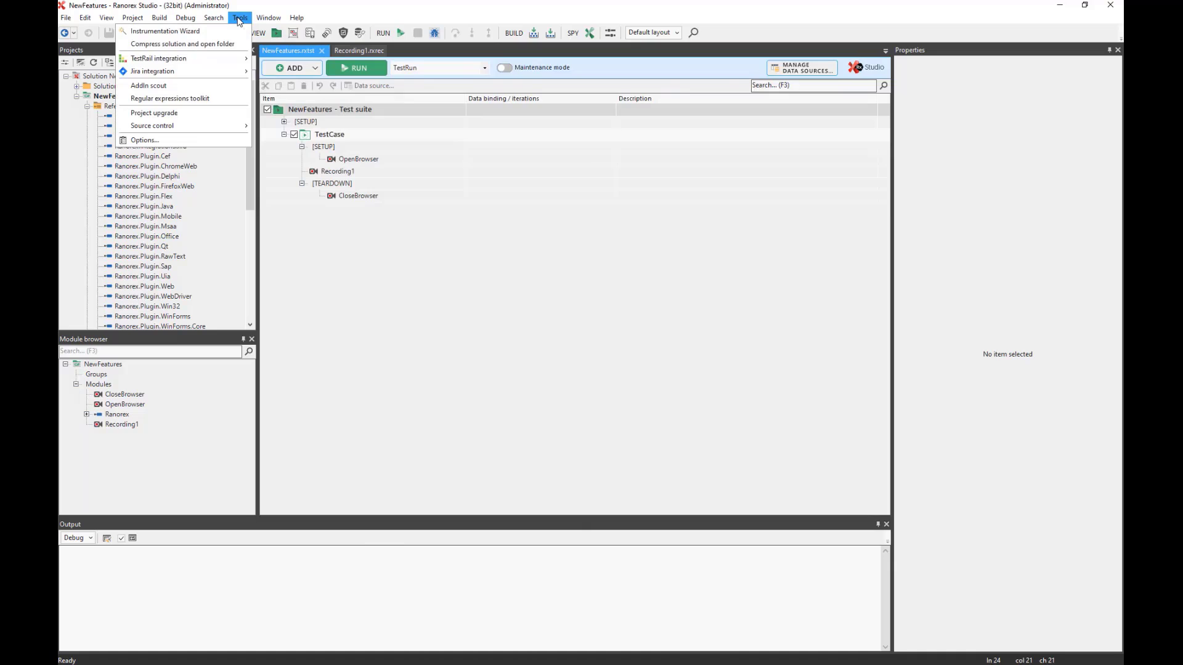
{"action": "mouse_move", "coordinate": [174, 74]}
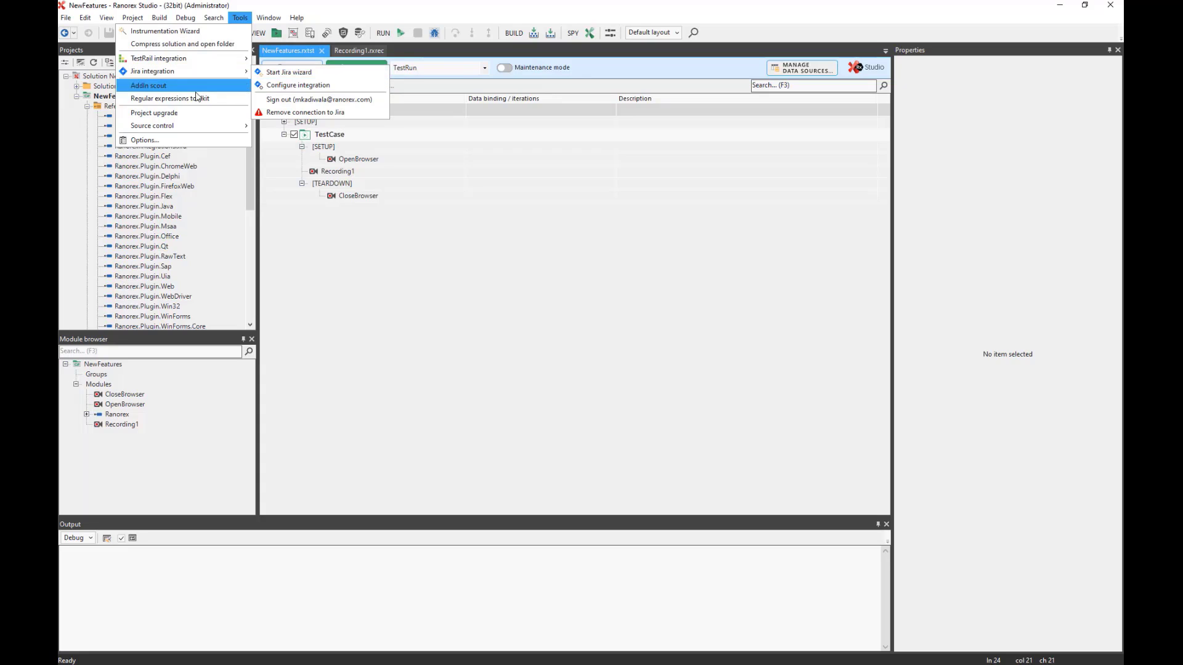
{"action": "left_click", "coordinate": [77, 89]}
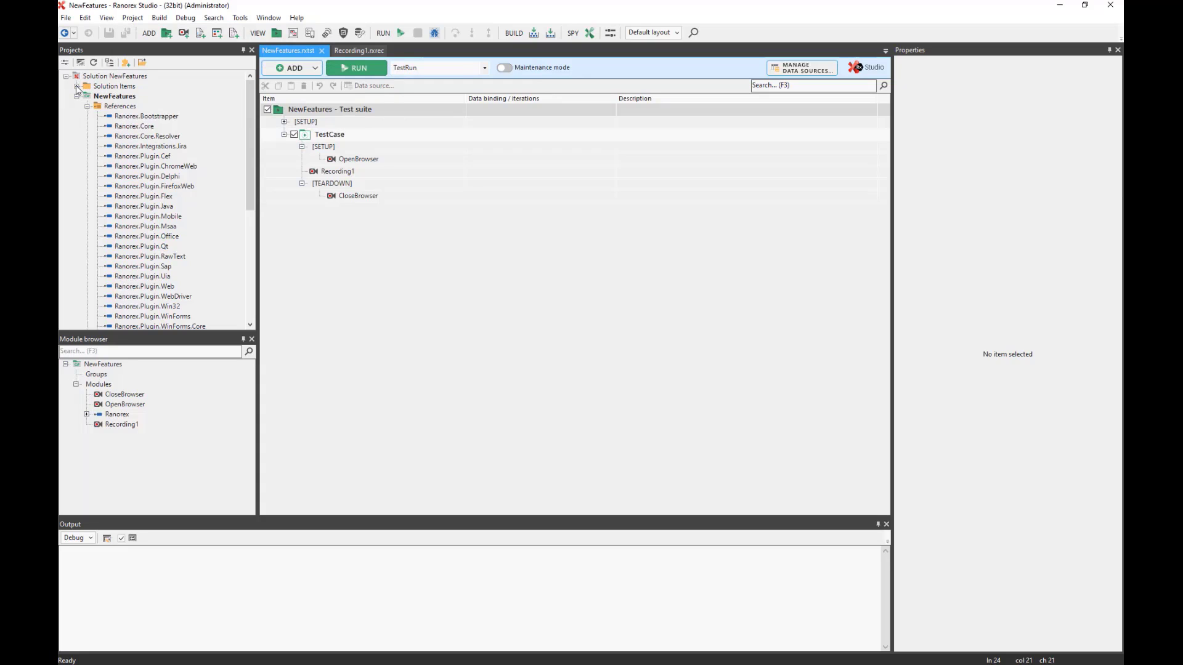
{"action": "left_click", "coordinate": [77, 88]}
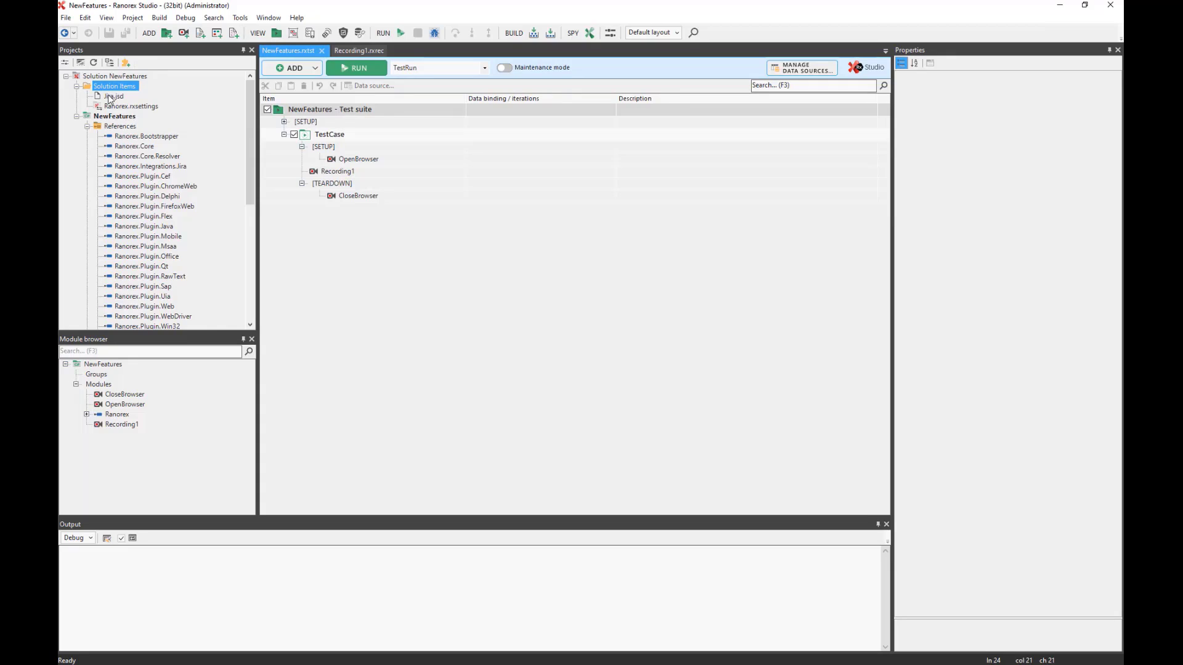
In Jira.jsd, disable report issue buttons and begin adding attachment files for automatic handling.
{"action": "double_click", "coordinate": [114, 99]}
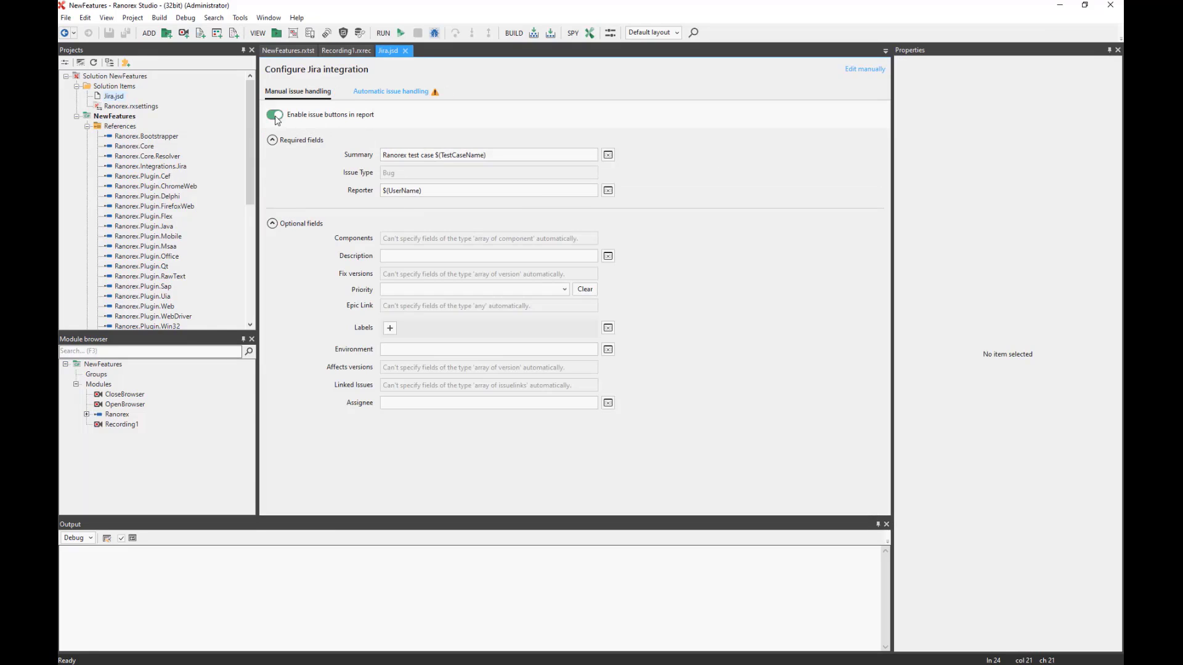
{"action": "left_click", "coordinate": [274, 117]}
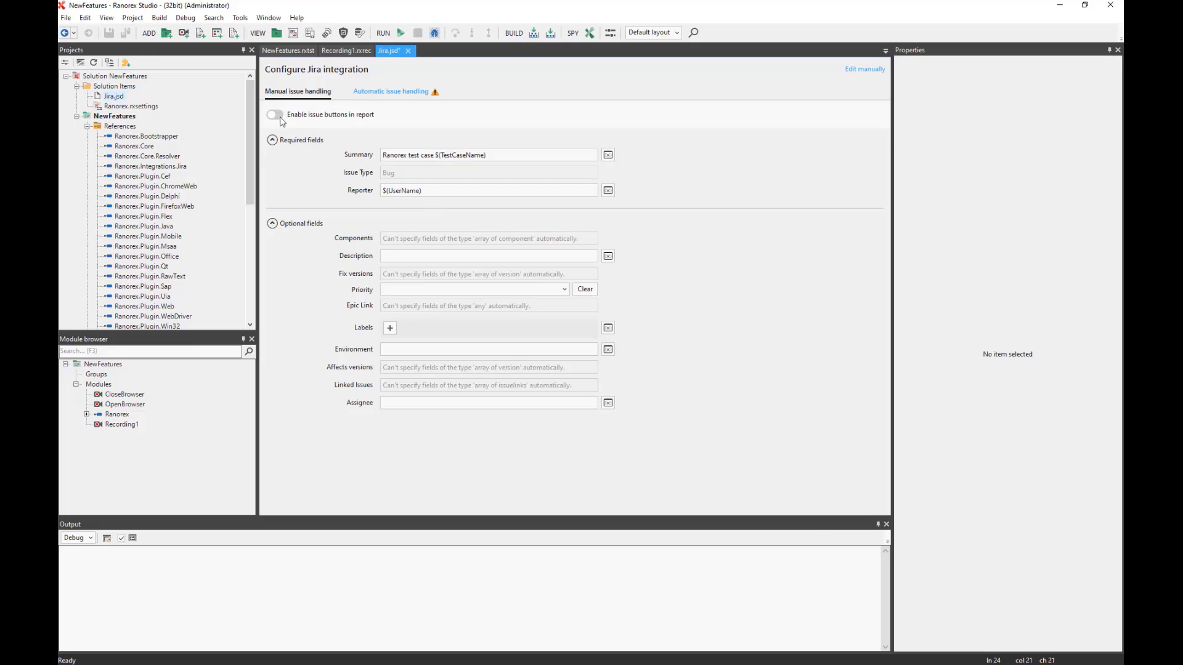
{"action": "left_click", "coordinate": [392, 92]}
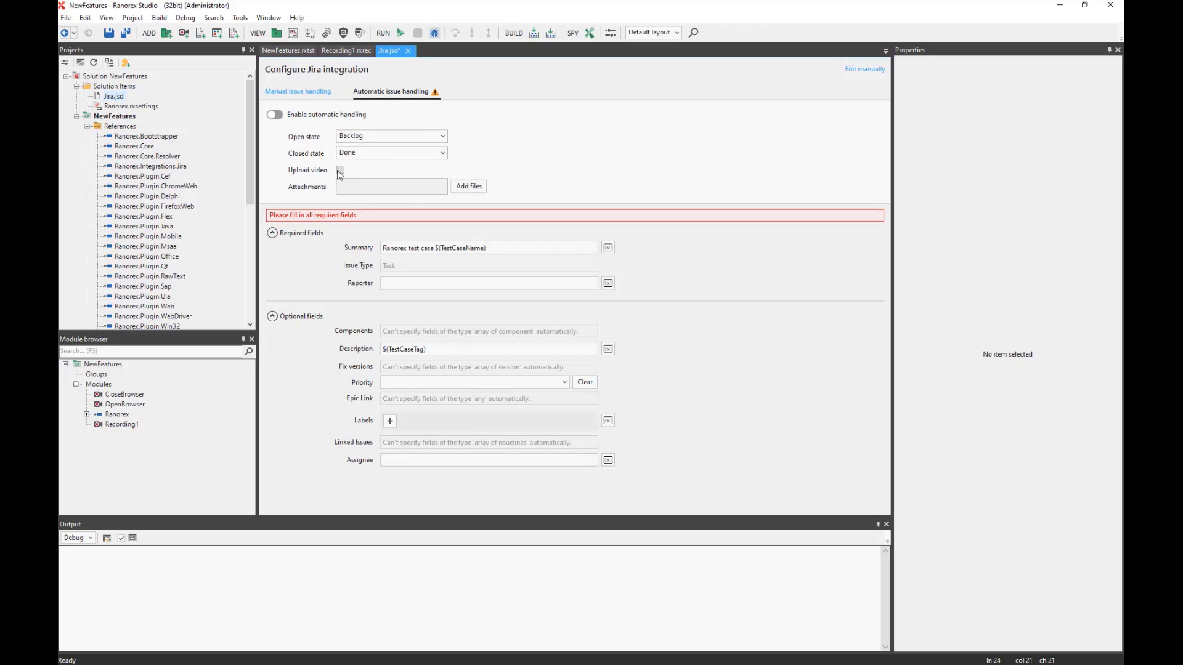
{"action": "left_click", "coordinate": [468, 186]}
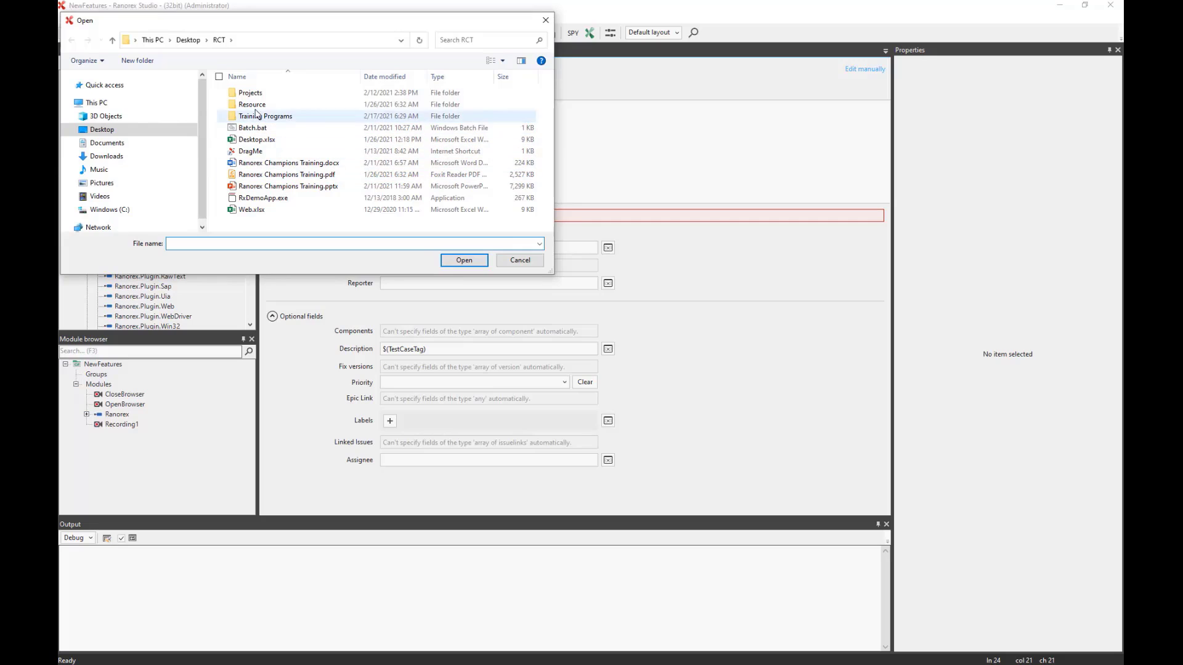
Attach MyReports.rxlog from Documents\Ranorex\RanorexStudio Projects\NewFeatures\NewFeatures\bin\Debug\Reports.
{"action": "left_click", "coordinate": [107, 143]}
{"action": "scroll", "coordinate": [295, 151], "scroll_direction": "down", "scroll_amount": 5}
{"action": "scroll", "coordinate": [292, 161], "scroll_direction": "up", "scroll_amount": 4}
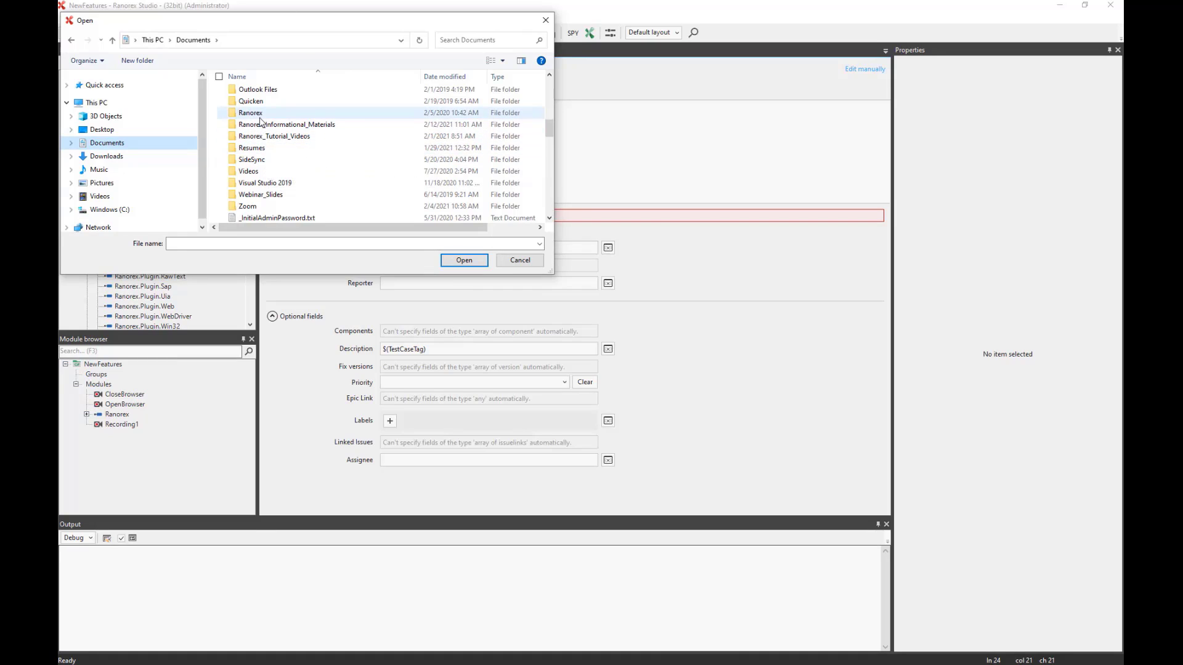
{"action": "double_click", "coordinate": [253, 113]}
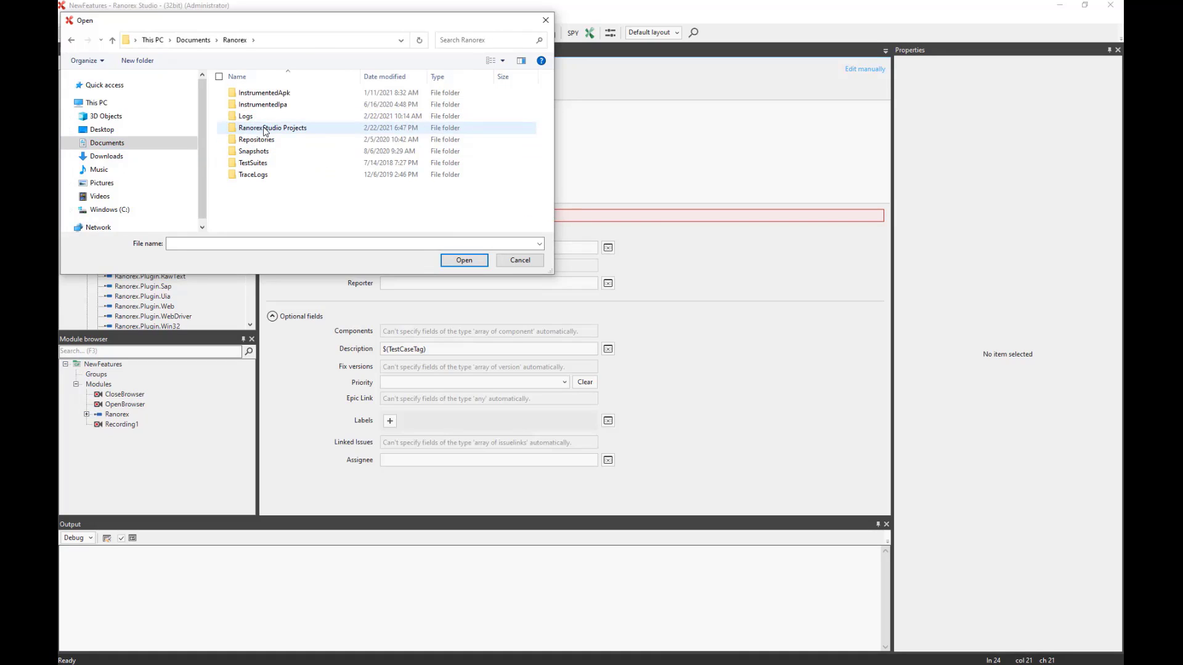
{"action": "double_click", "coordinate": [265, 130]}
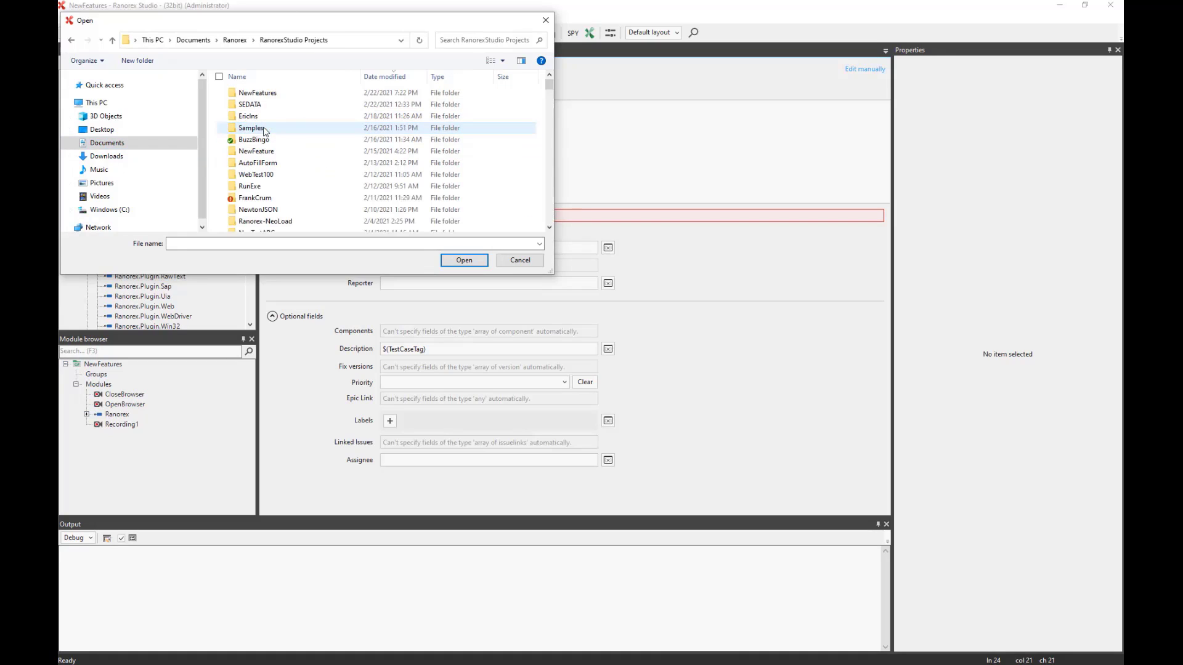
{"action": "double_click", "coordinate": [251, 94]}
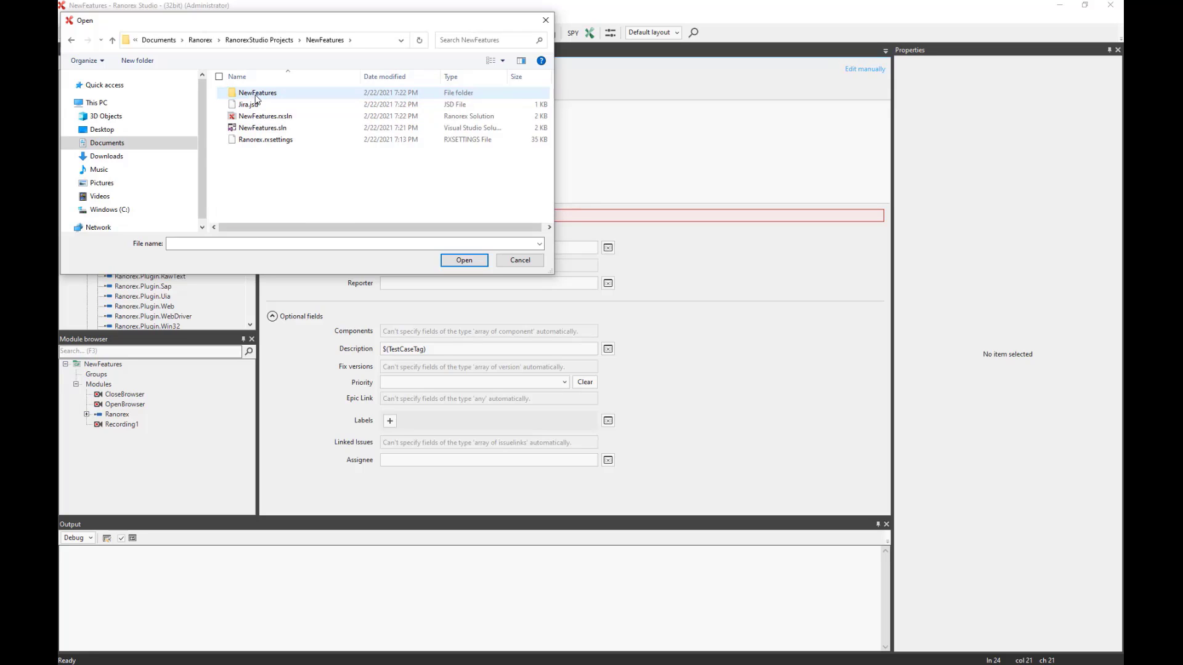
{"action": "double_click", "coordinate": [256, 95]}
{"action": "double_click", "coordinate": [256, 94]}
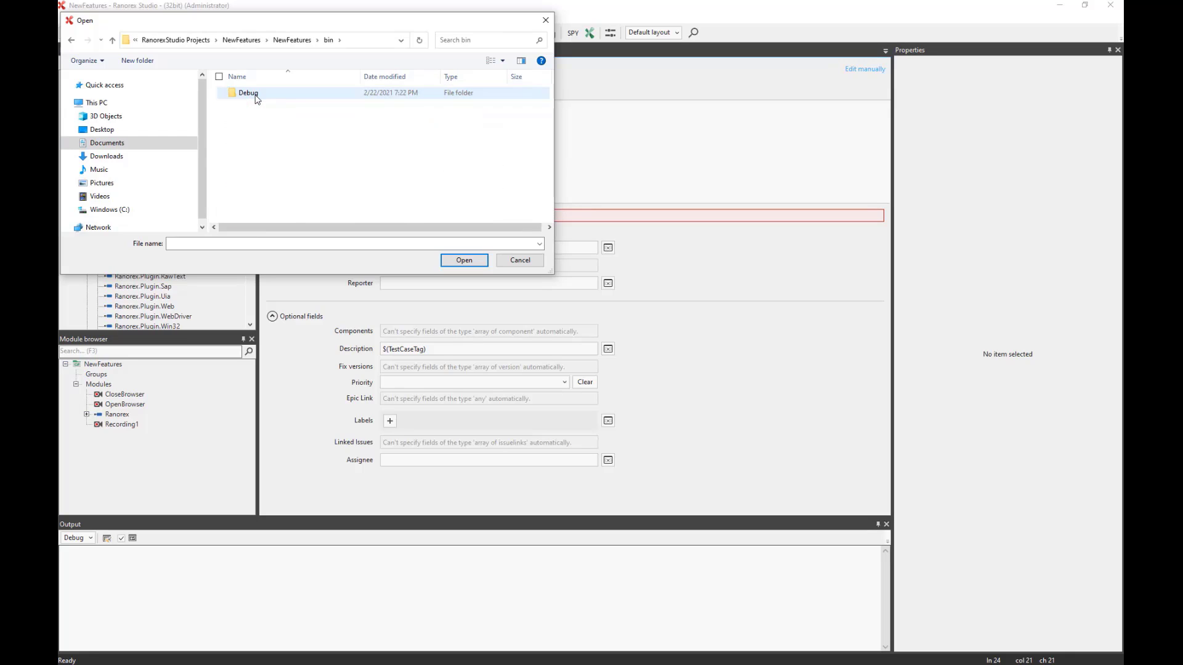
{"action": "double_click", "coordinate": [256, 94]}
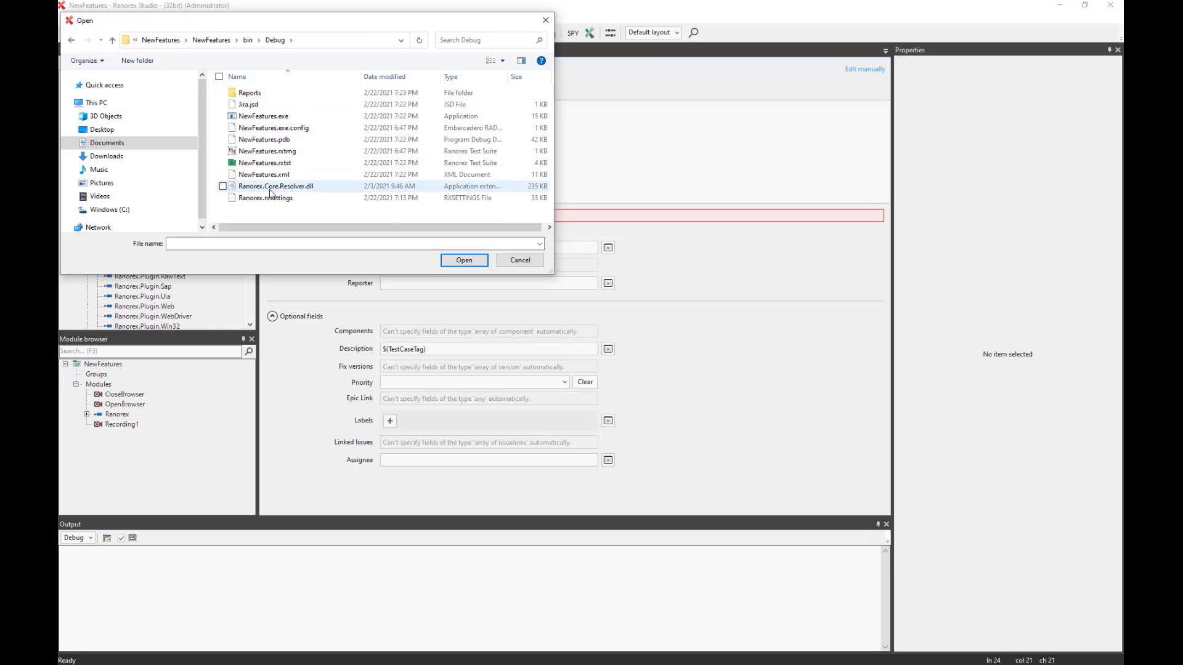
{"action": "double_click", "coordinate": [254, 93]}
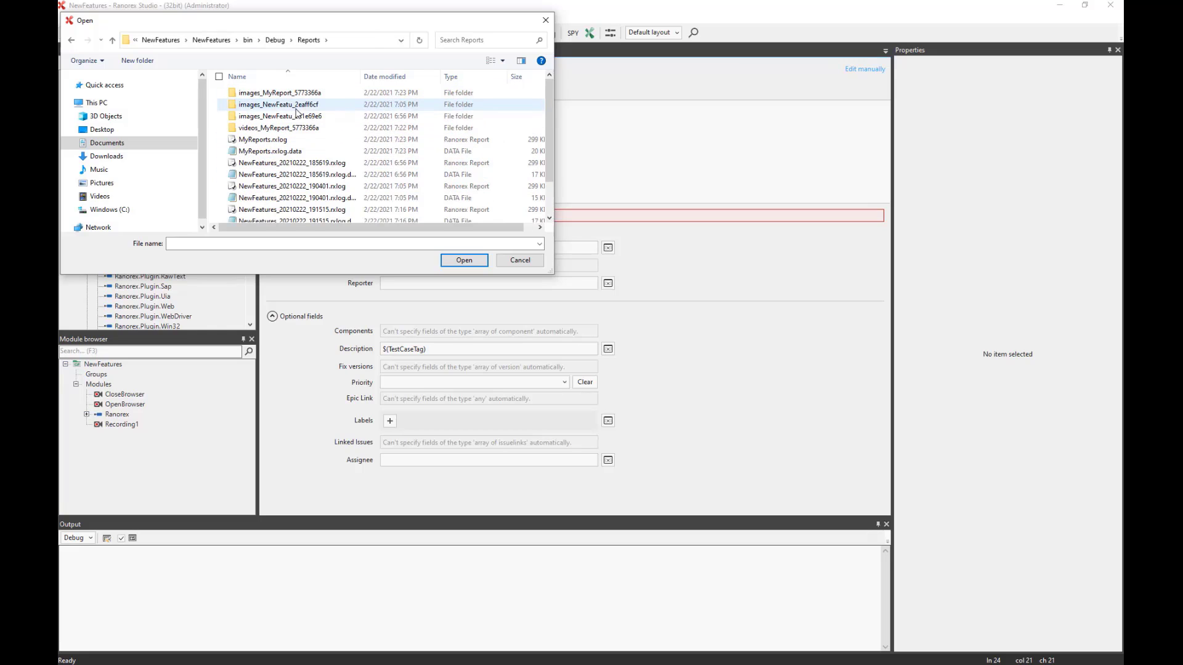
{"action": "left_click", "coordinate": [269, 140]}
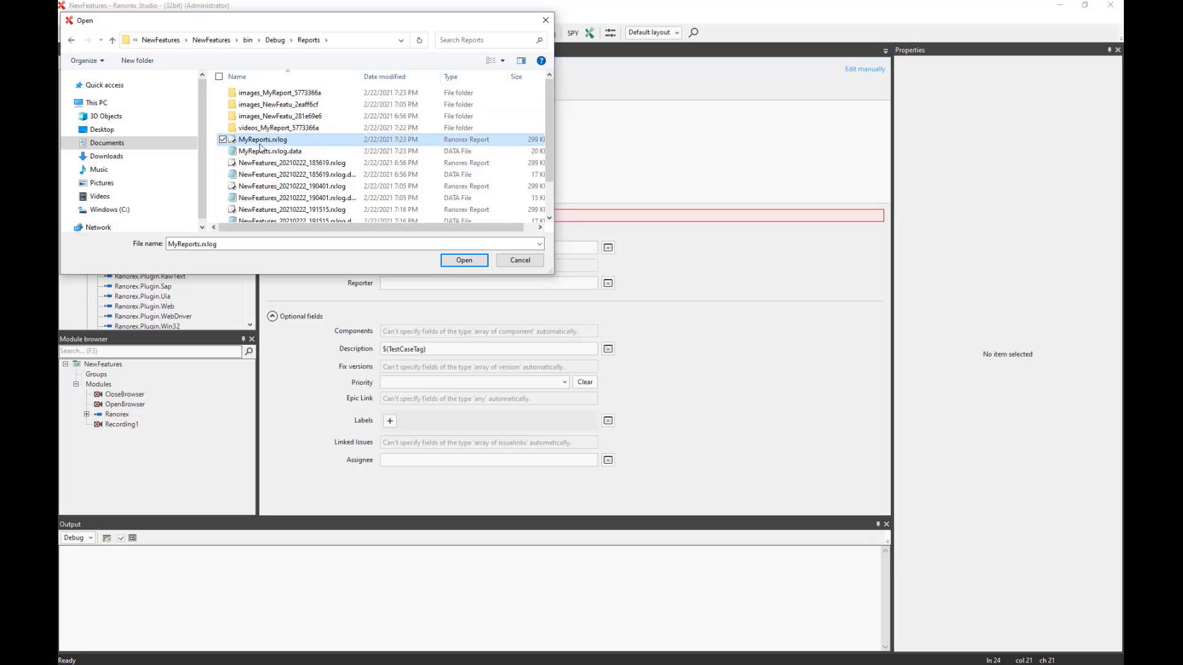
{"action": "left_click", "coordinate": [463, 261]}
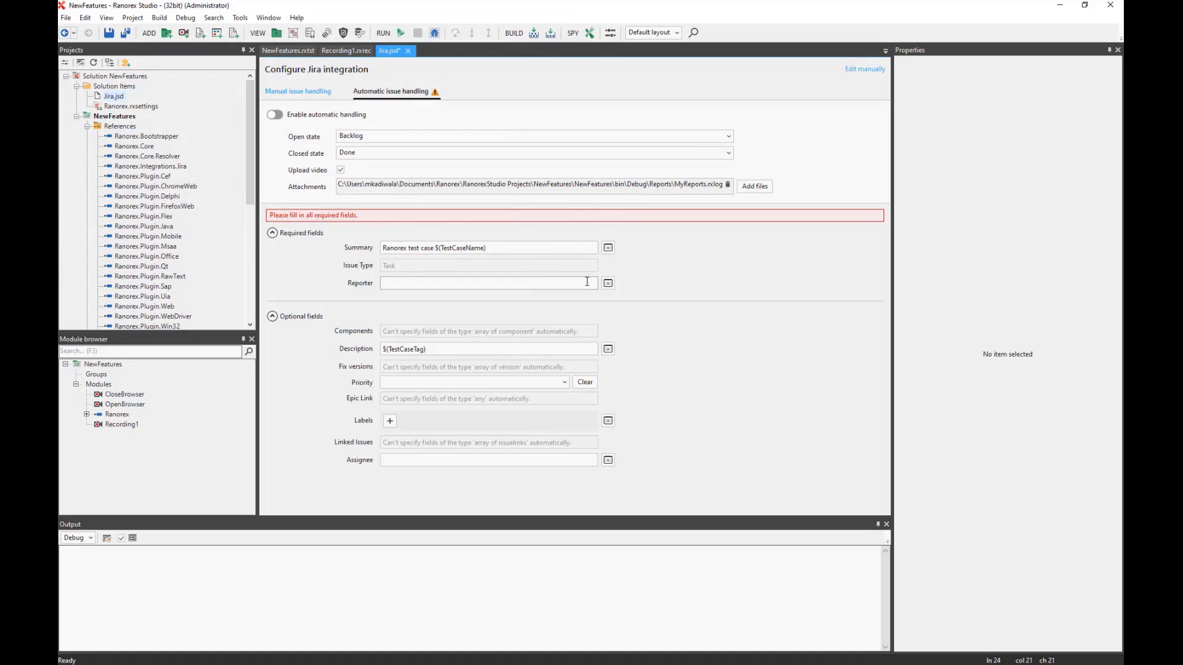
Set the issue Reporter to $(UserName) and switch on automatic issue handling.
{"action": "left_click", "coordinate": [608, 284]}
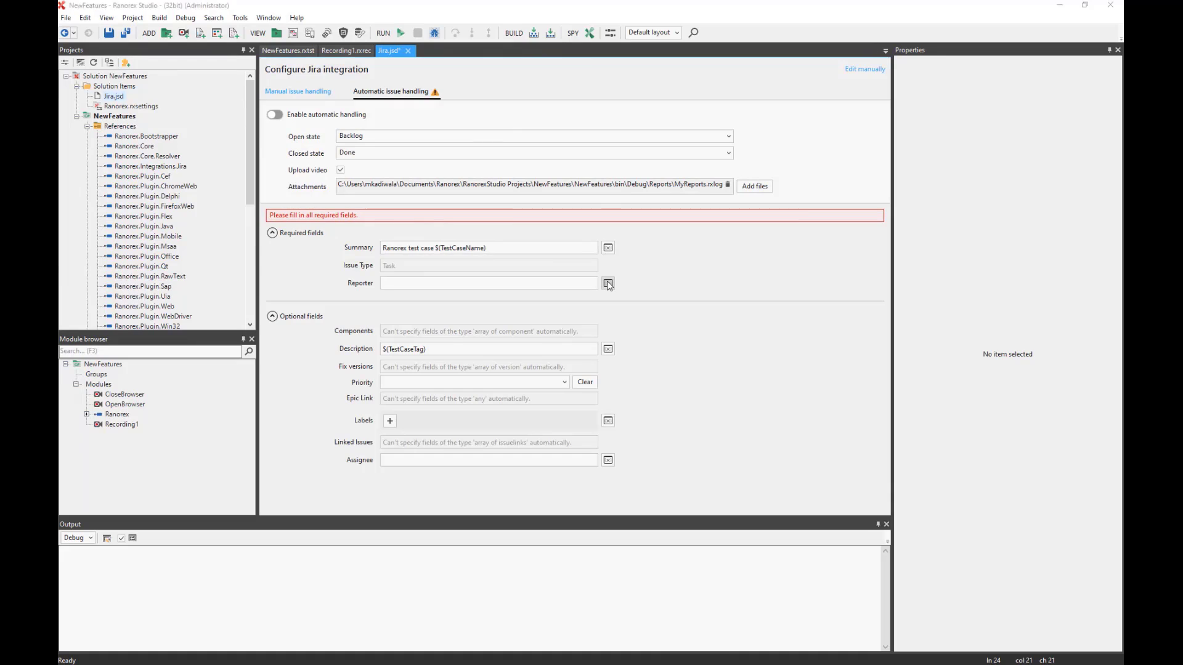
{"action": "left_click", "coordinate": [503, 356]}
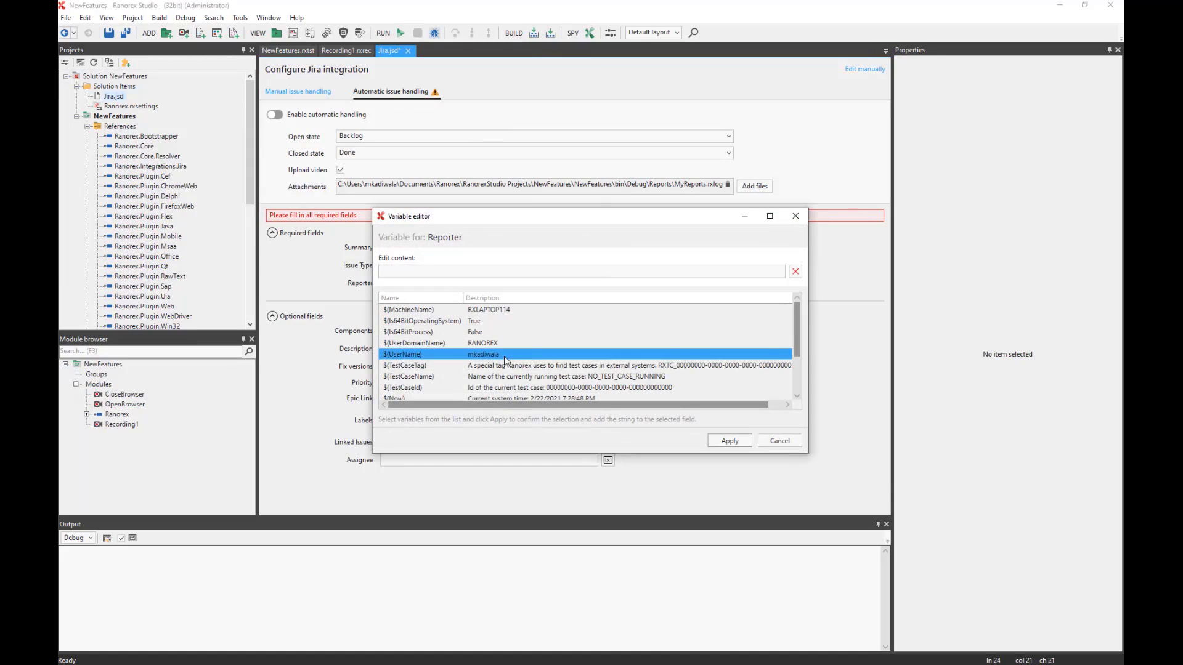
{"action": "left_click", "coordinate": [729, 441]}
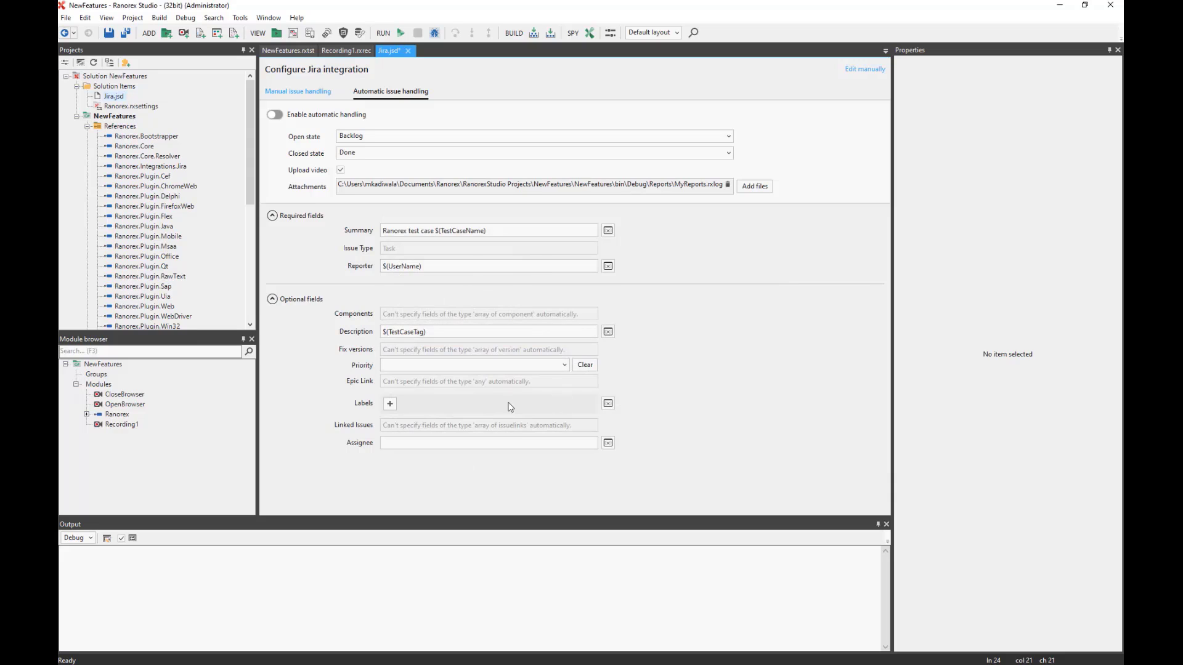
{"action": "left_click", "coordinate": [275, 115]}
Ensure the manual issue buttons in the report stay off, then return to the automatic issue handling settings.
{"action": "left_click", "coordinate": [295, 93]}
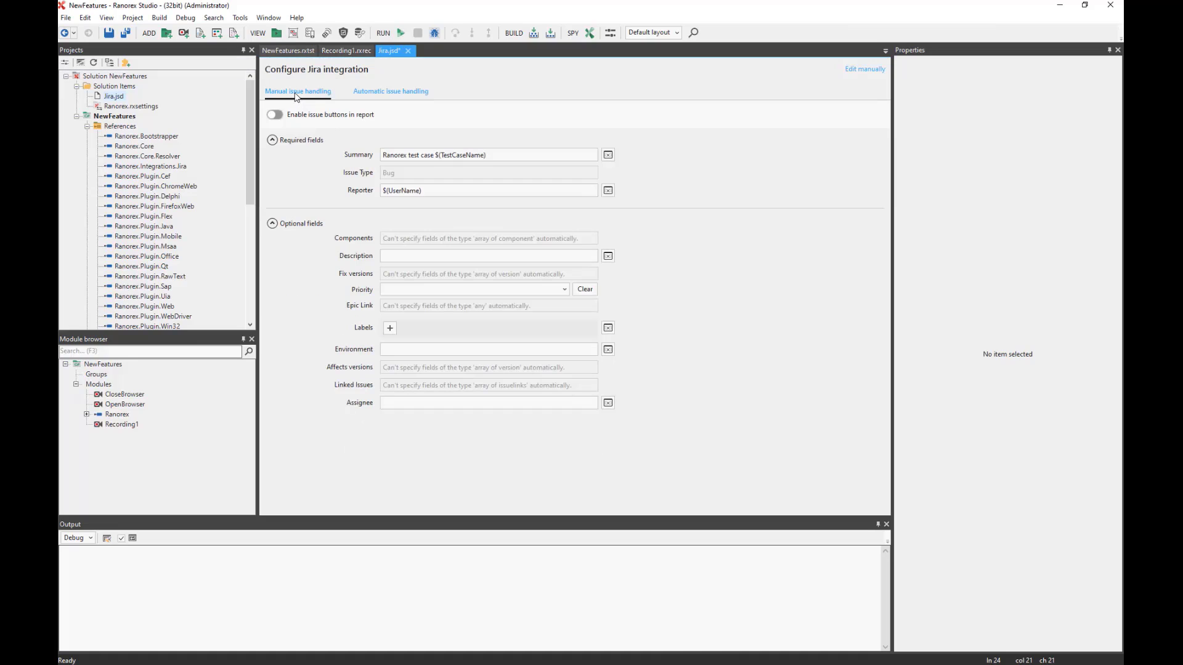
{"action": "left_click", "coordinate": [355, 93]}
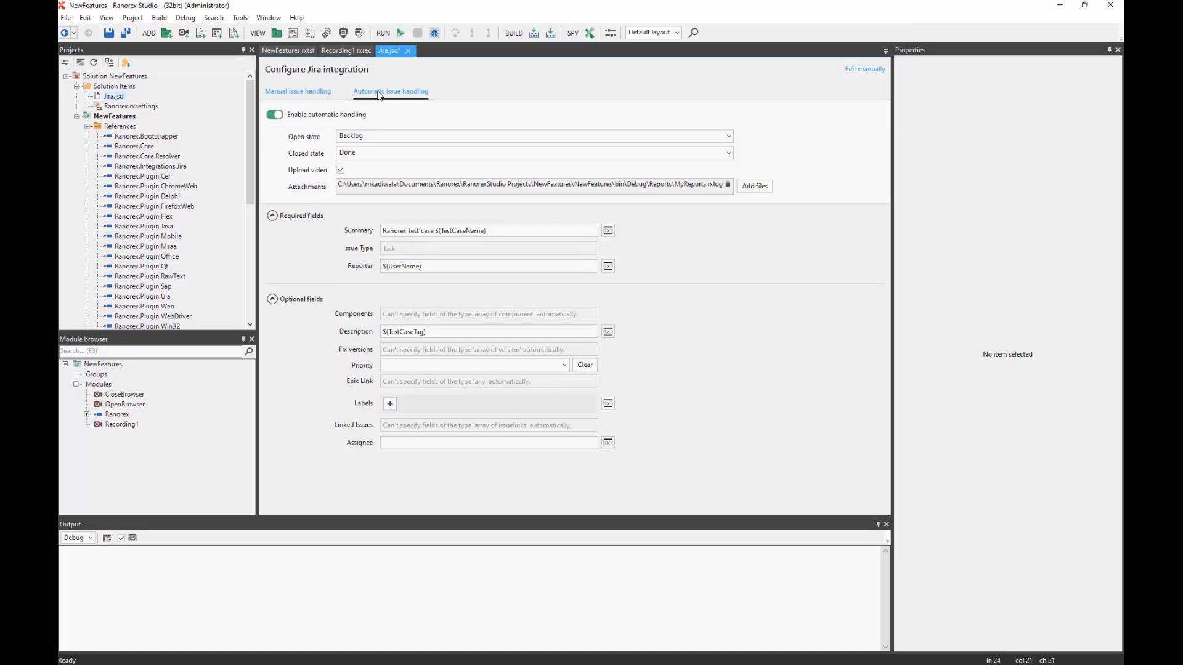
{"action": "left_click", "coordinate": [306, 94]}
{"action": "left_click", "coordinate": [280, 117]}
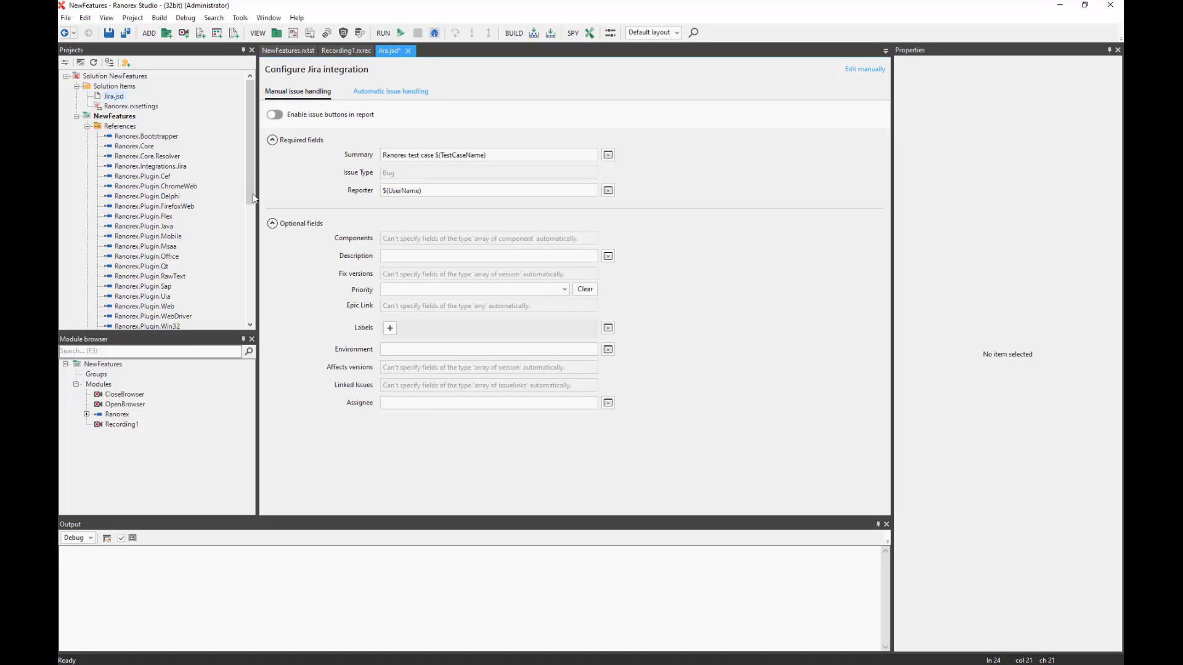
{"action": "left_click", "coordinate": [379, 94]}
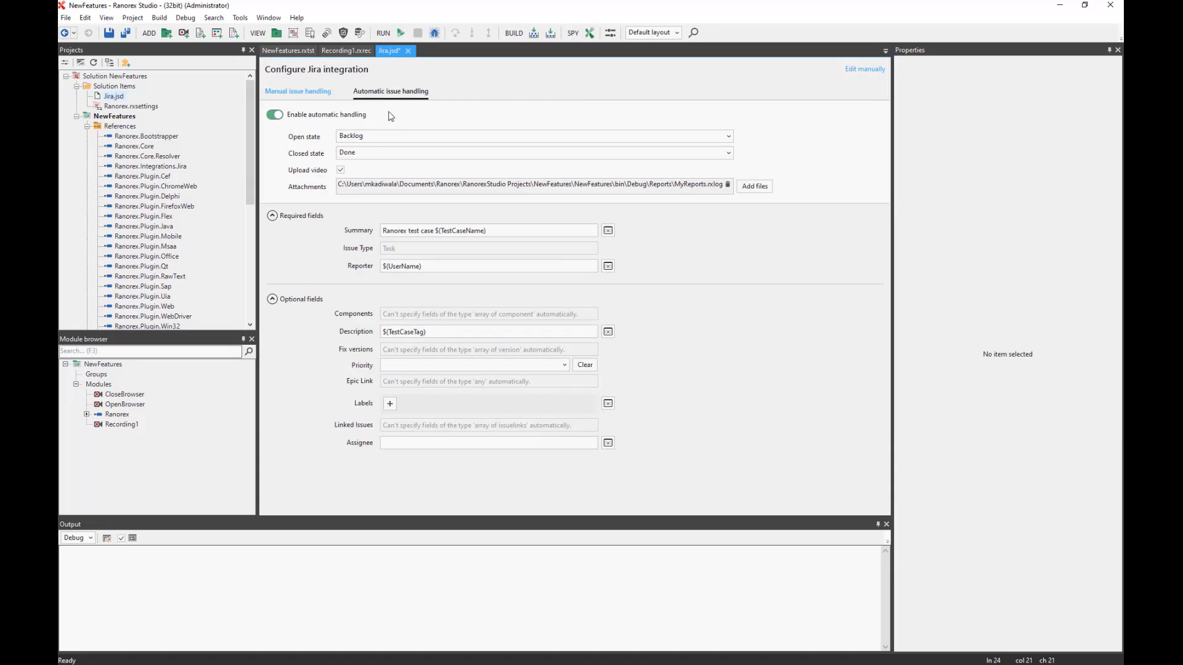
Save all changes in the NewFeatures test suite and run it, yielding a failed MyReports.rxlog report.
{"action": "left_click", "coordinate": [291, 52]}
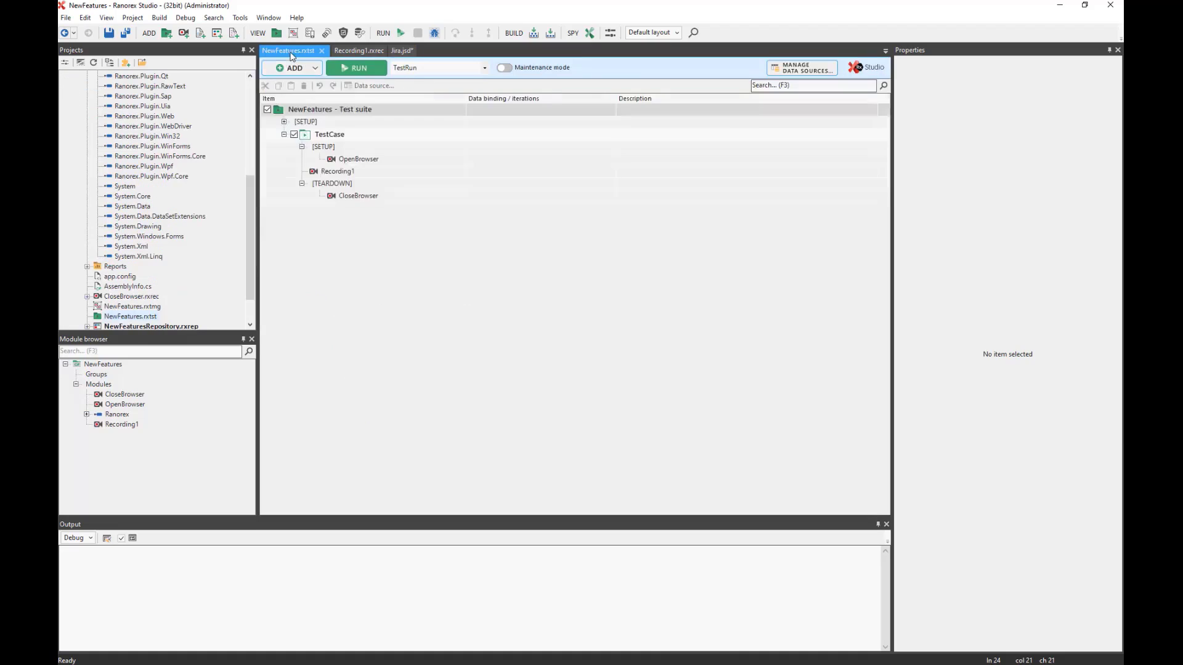
{"action": "left_click", "coordinate": [125, 36]}
{"action": "left_click", "coordinate": [348, 73]}
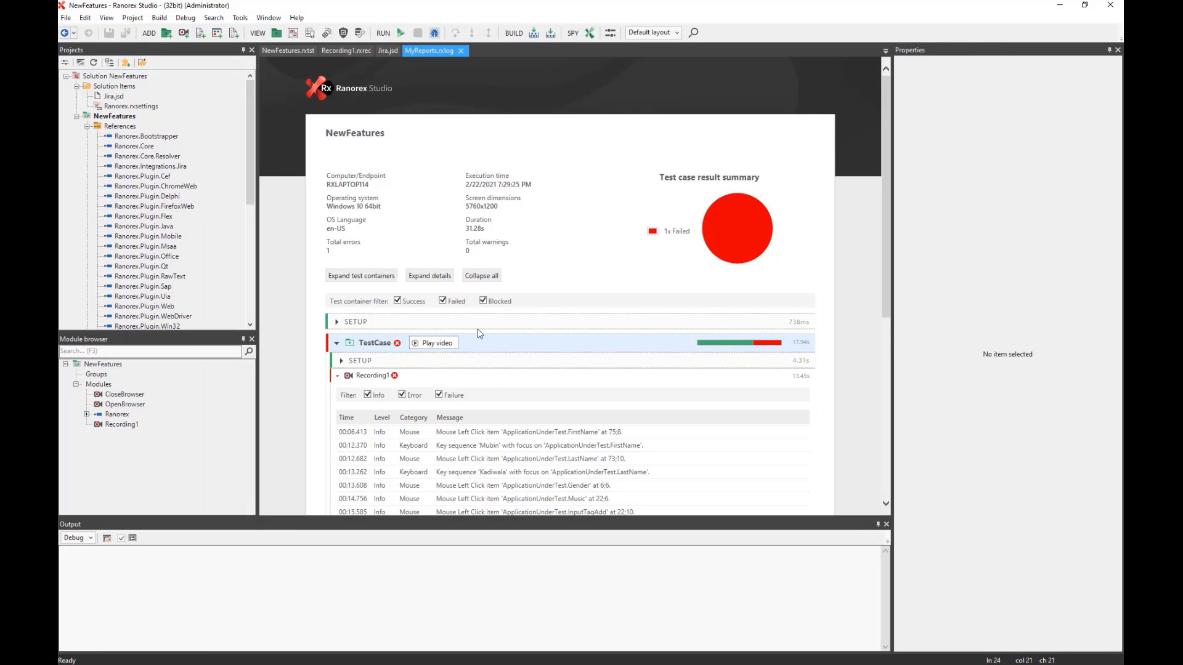
Follow the report's 'Ranorex test case TestCase' link to Jira issue RXJIR-4.
{"action": "scroll", "coordinate": [511, 337], "scroll_direction": "down", "scroll_amount": 1}
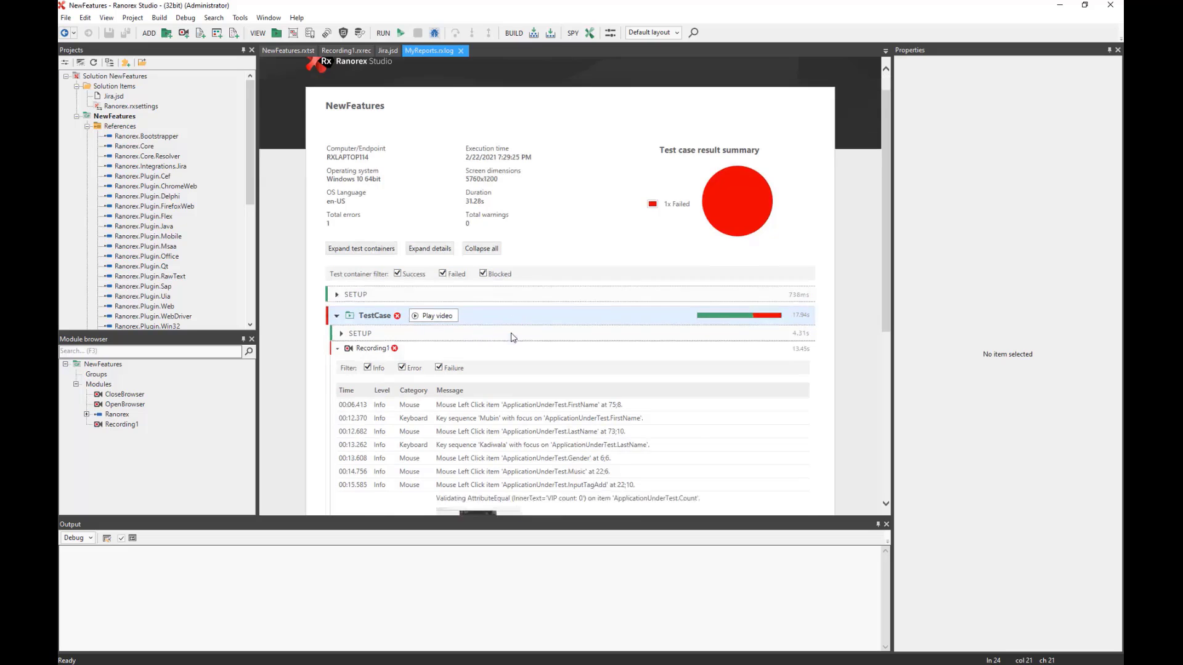
{"action": "scroll", "coordinate": [510, 337], "scroll_direction": "down", "scroll_amount": 5}
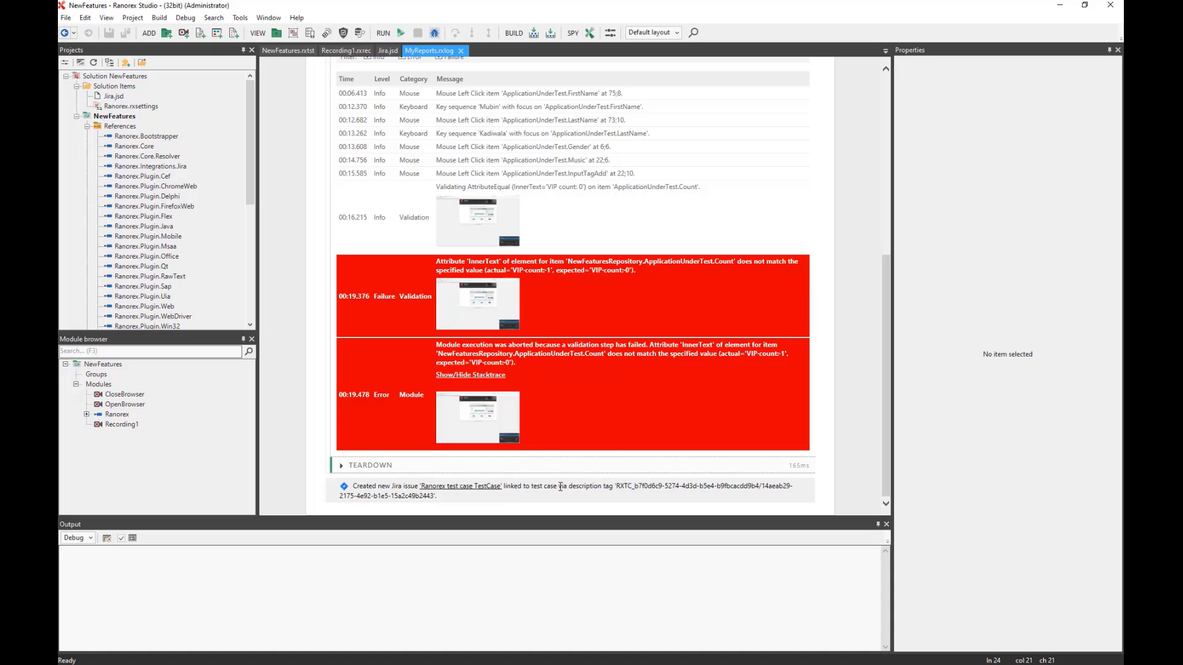
{"action": "left_click", "coordinate": [460, 489]}
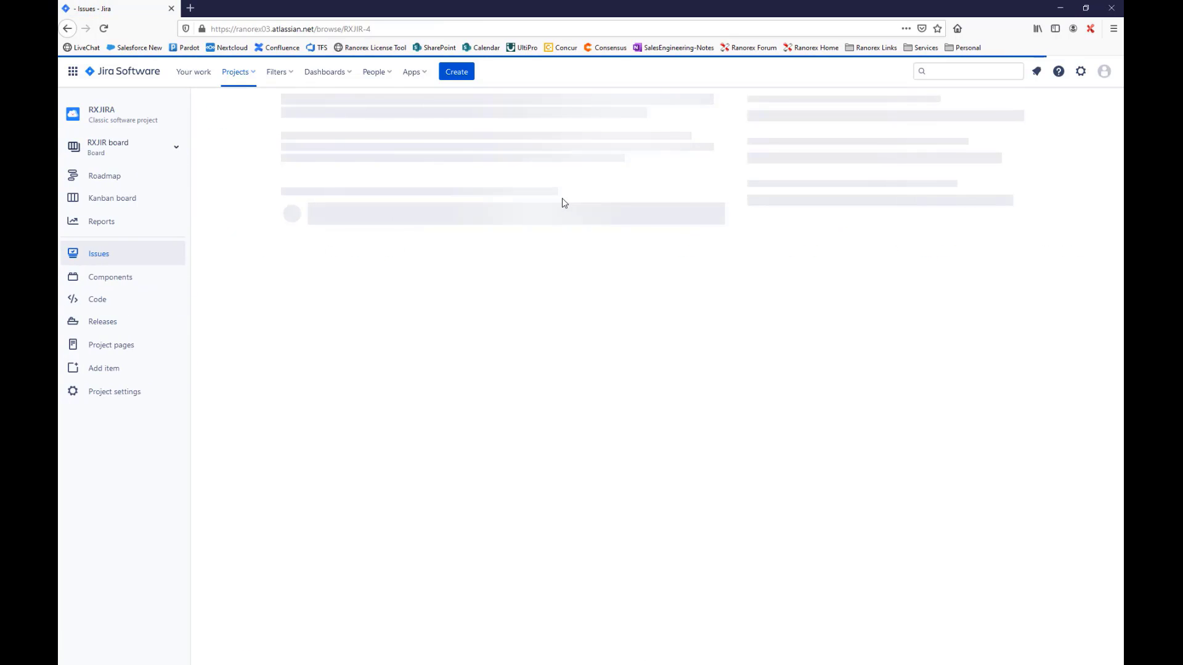
Read through RXJIR-4's test log, marking the actual and expected VIP count values.
{"action": "scroll", "coordinate": [562, 203], "scroll_direction": "down", "scroll_amount": 3}
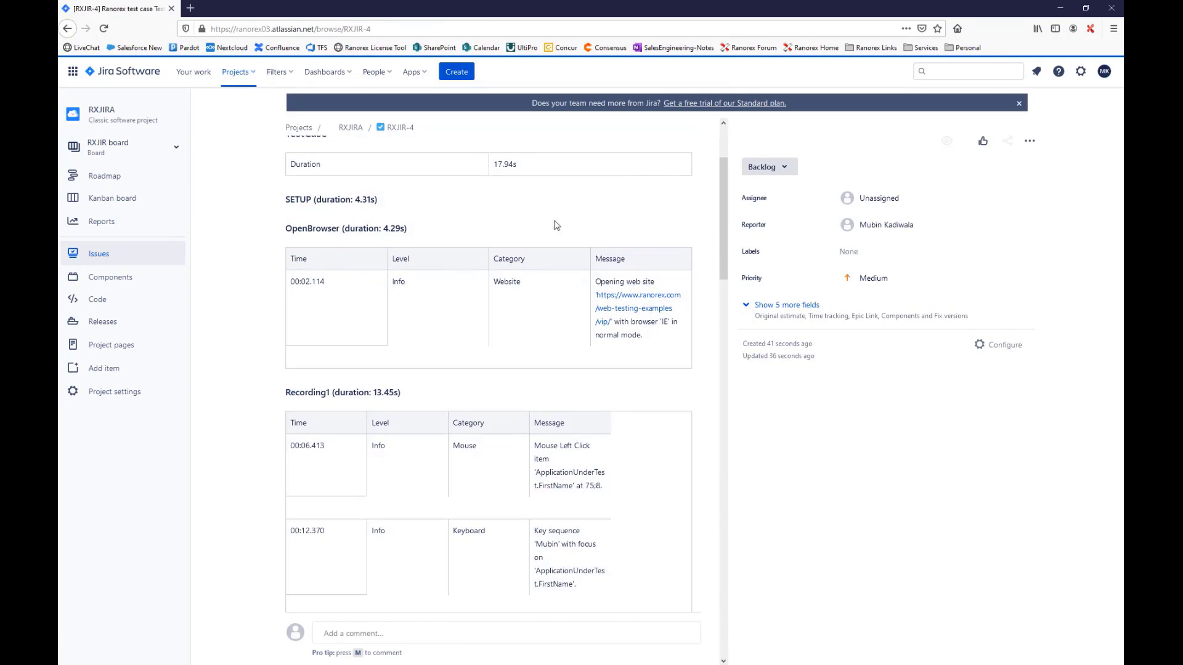
{"action": "scroll", "coordinate": [582, 278], "scroll_direction": "down", "scroll_amount": 2}
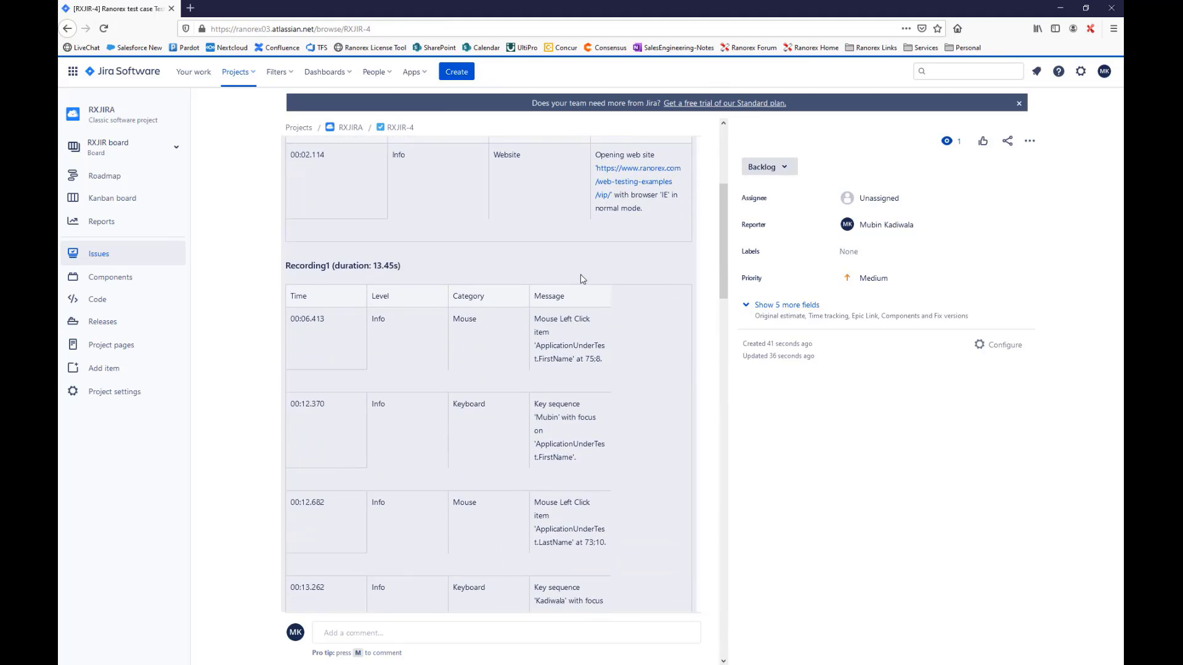
{"action": "scroll", "coordinate": [582, 279], "scroll_direction": "down", "scroll_amount": 10}
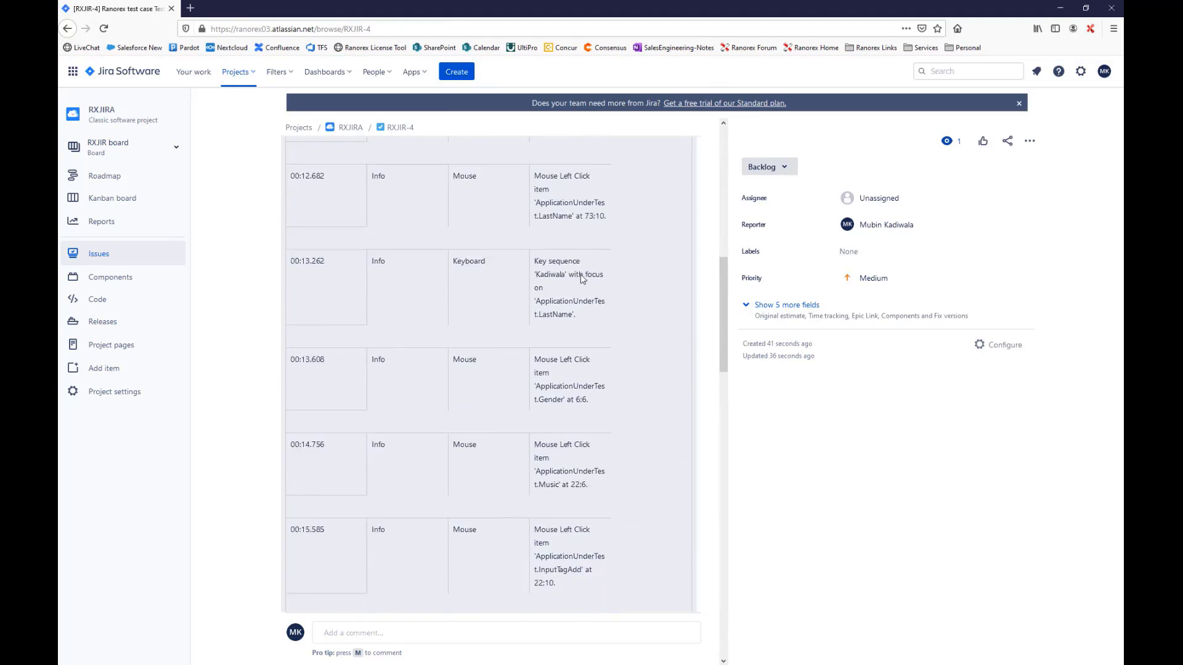
{"action": "scroll", "coordinate": [577, 279], "scroll_direction": "down", "scroll_amount": 5}
{"action": "scroll", "coordinate": [577, 278], "scroll_direction": "up", "scroll_amount": 2}
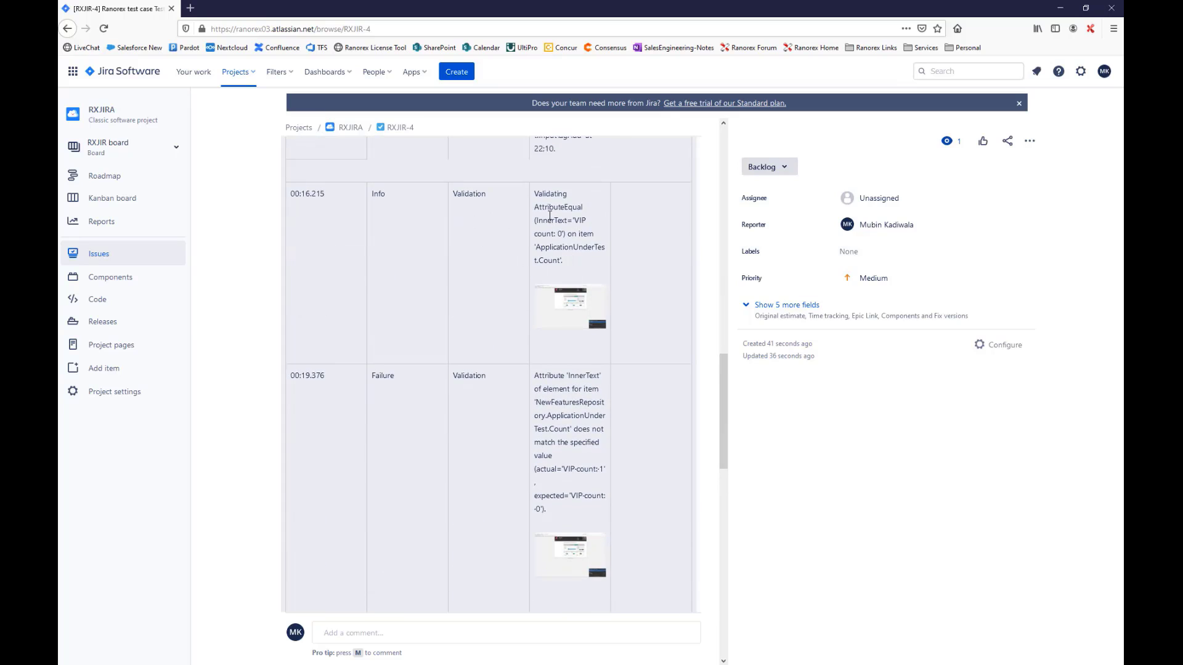
{"action": "scroll", "coordinate": [563, 396], "scroll_direction": "down", "scroll_amount": 2}
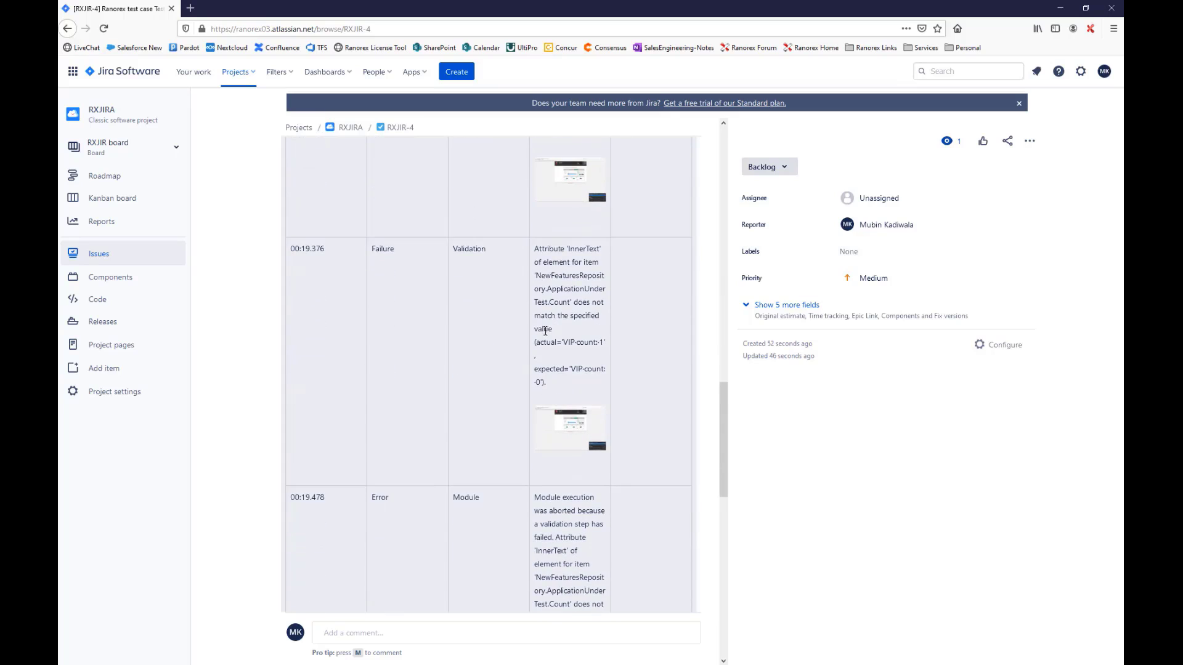
{"action": "left_click_drag", "start_coordinate": [551, 341], "coordinate": [587, 373]}
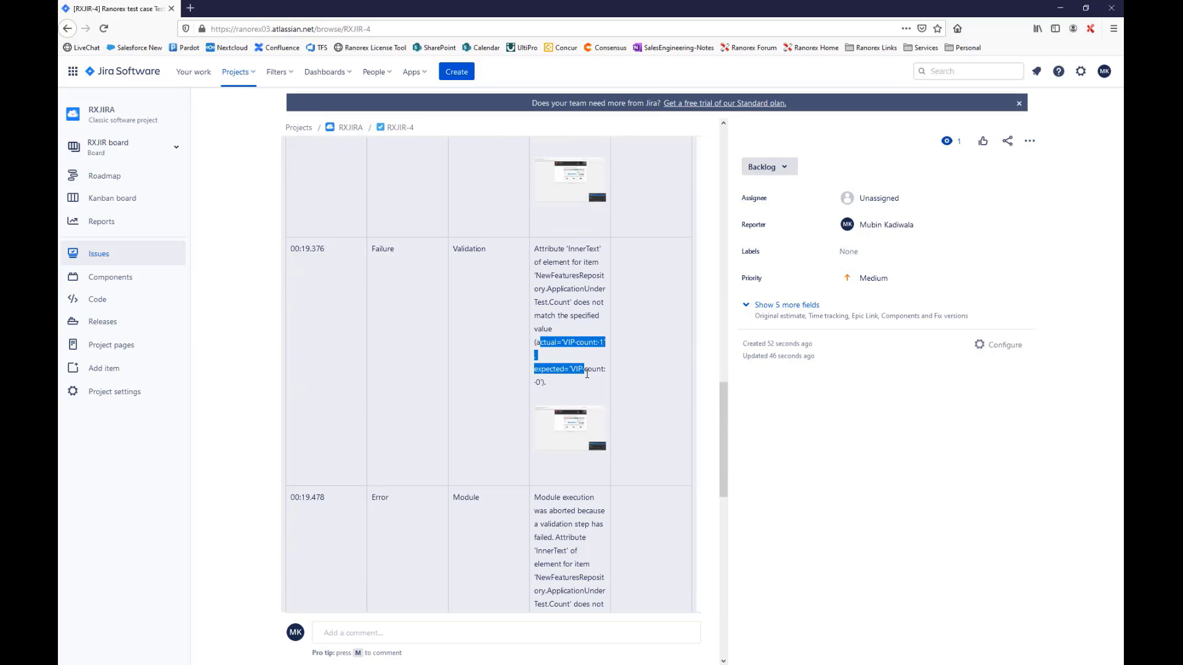
Review the five issue attachments, including the video, then close the browser.
{"action": "scroll", "coordinate": [636, 391], "scroll_direction": "down", "scroll_amount": 7}
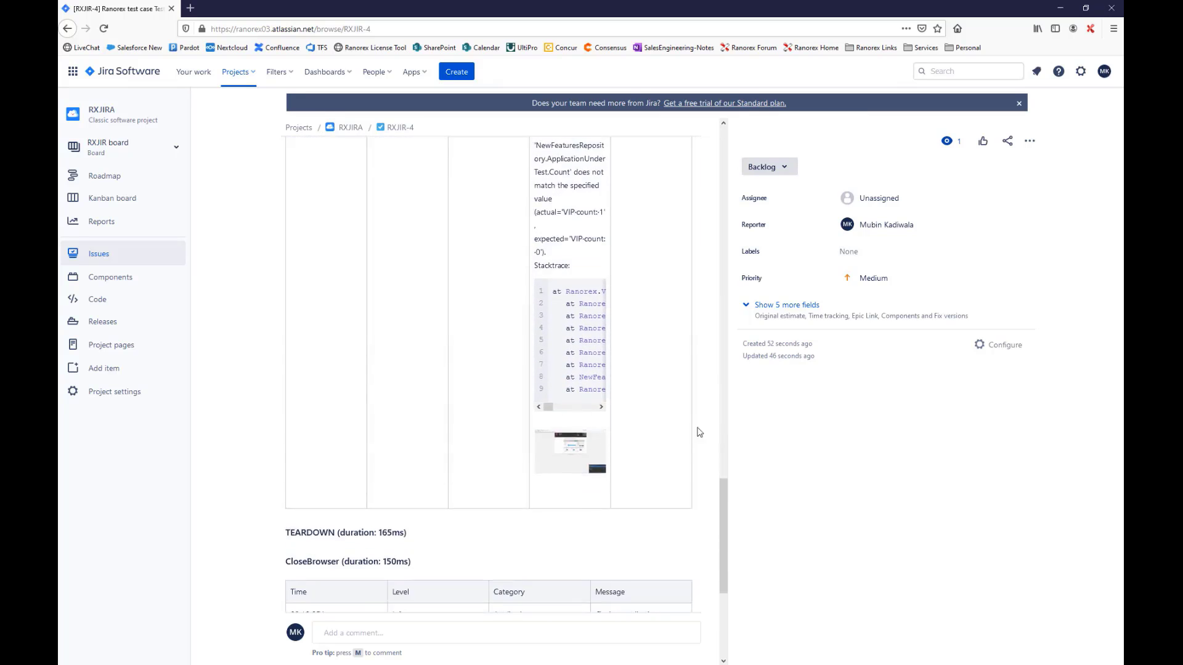
{"action": "scroll", "coordinate": [696, 435], "scroll_direction": "down", "scroll_amount": 4}
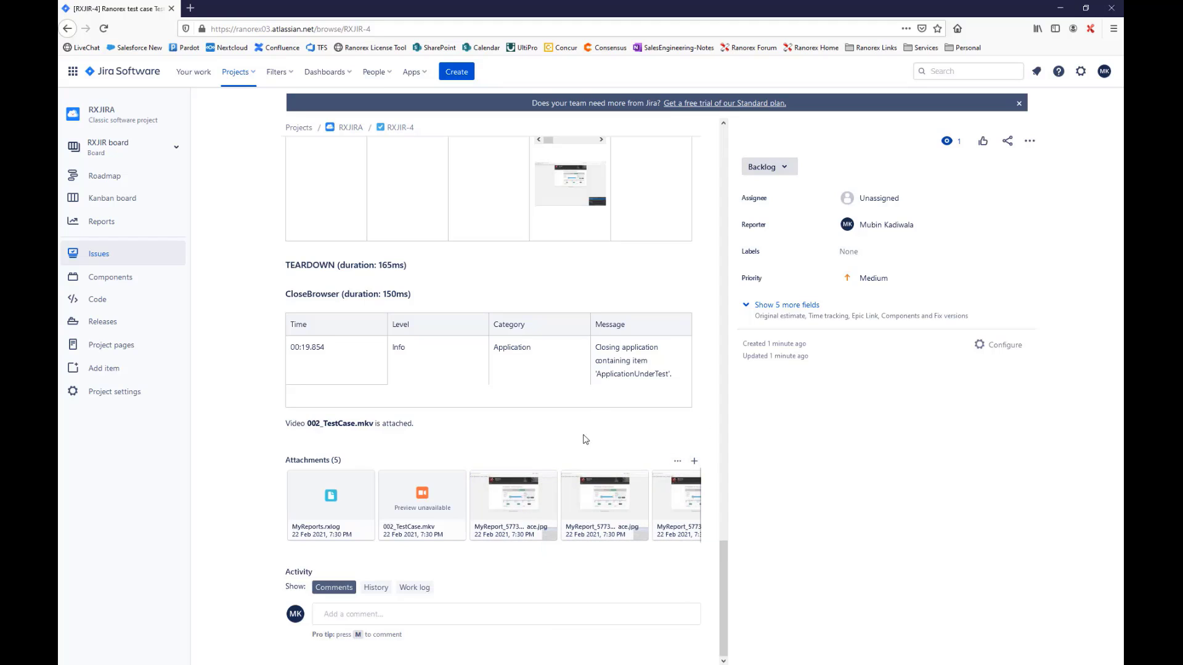
{"action": "left_click", "coordinate": [1112, 13]}
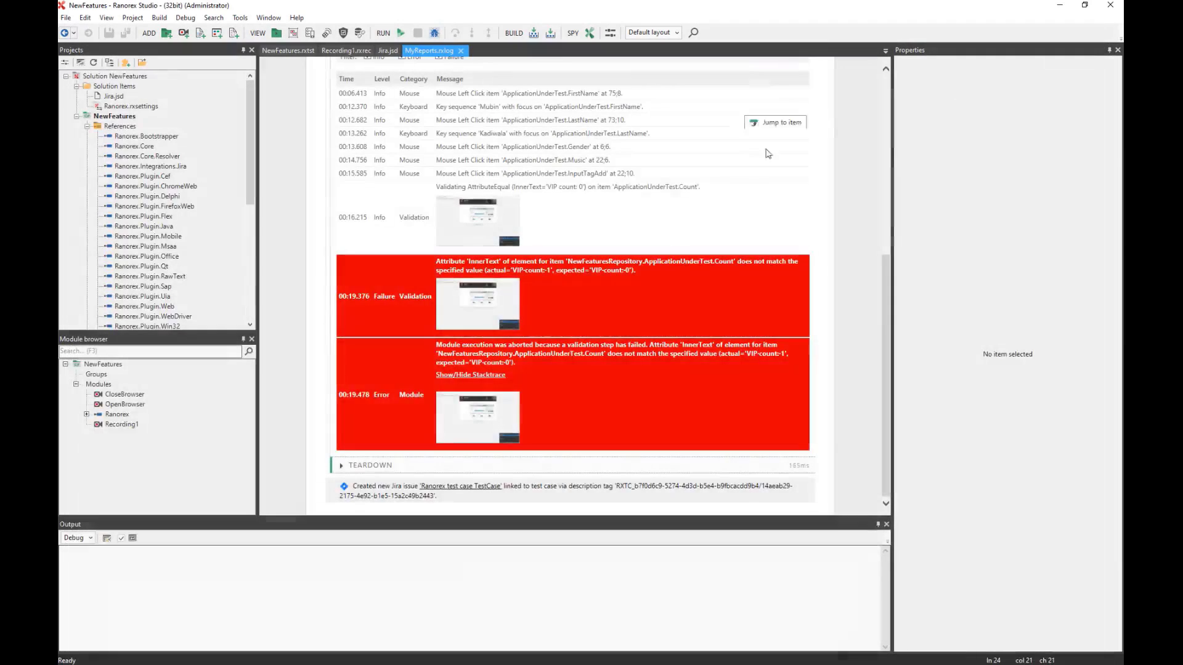